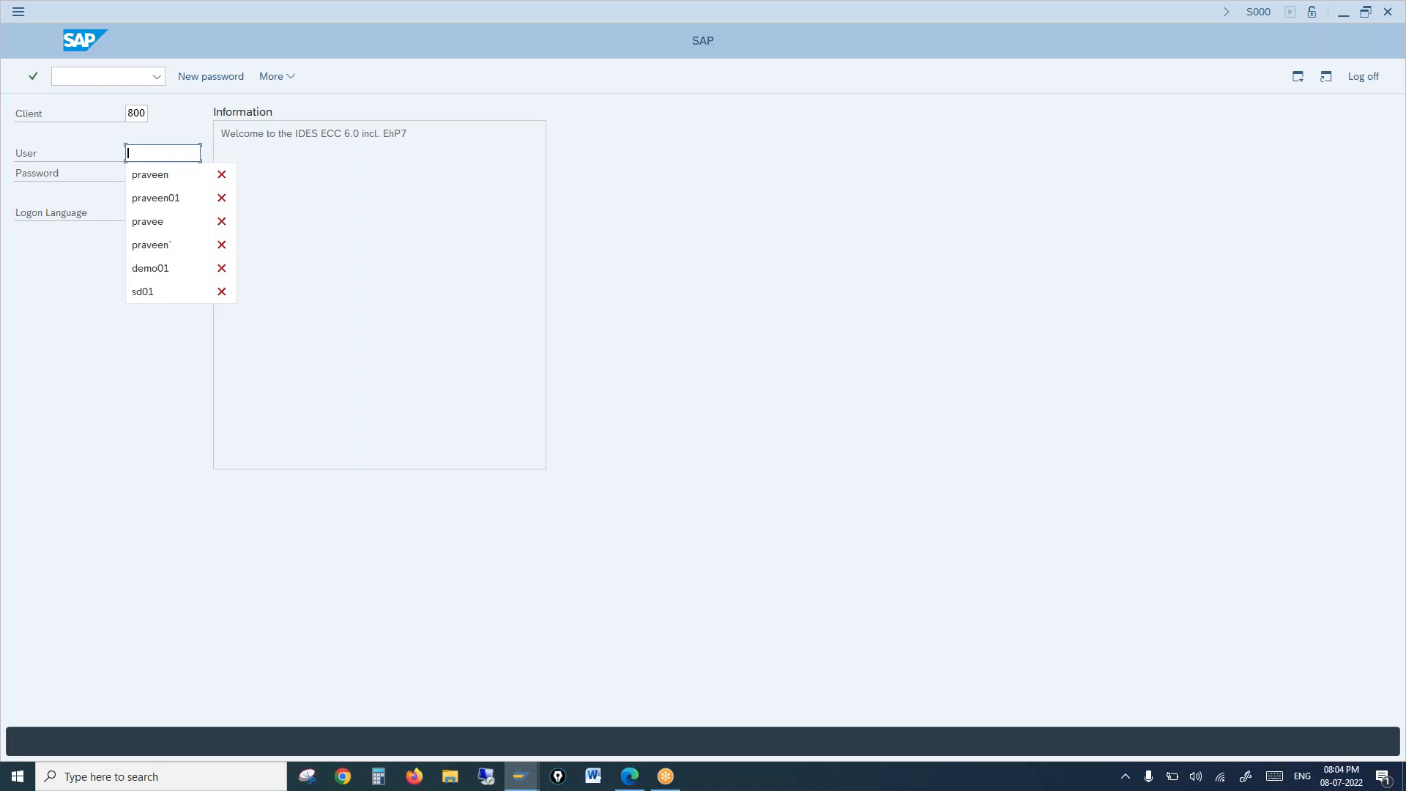
# Step: Enter the user ID and password and log on to client 800
pyautogui.write('prav')
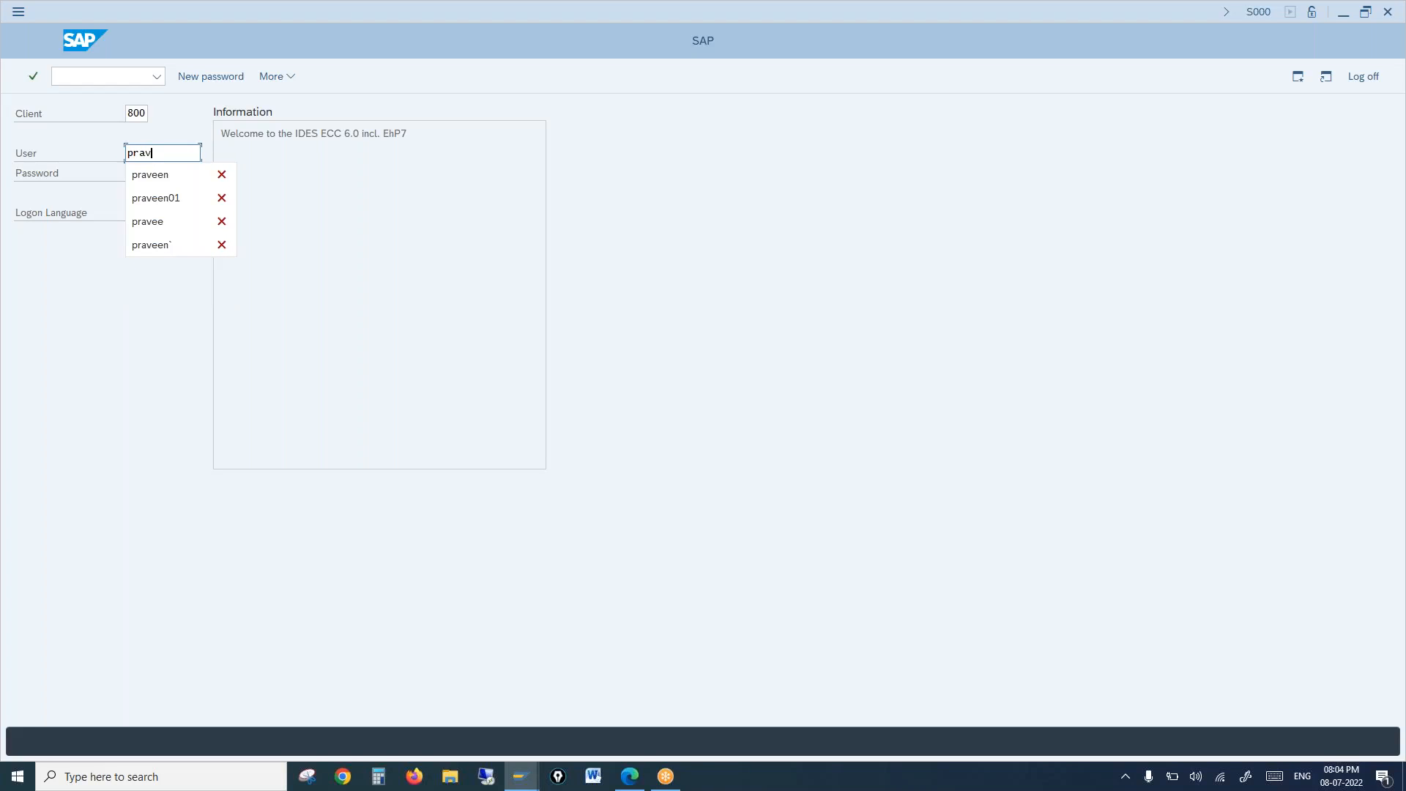
pyautogui.write('een')
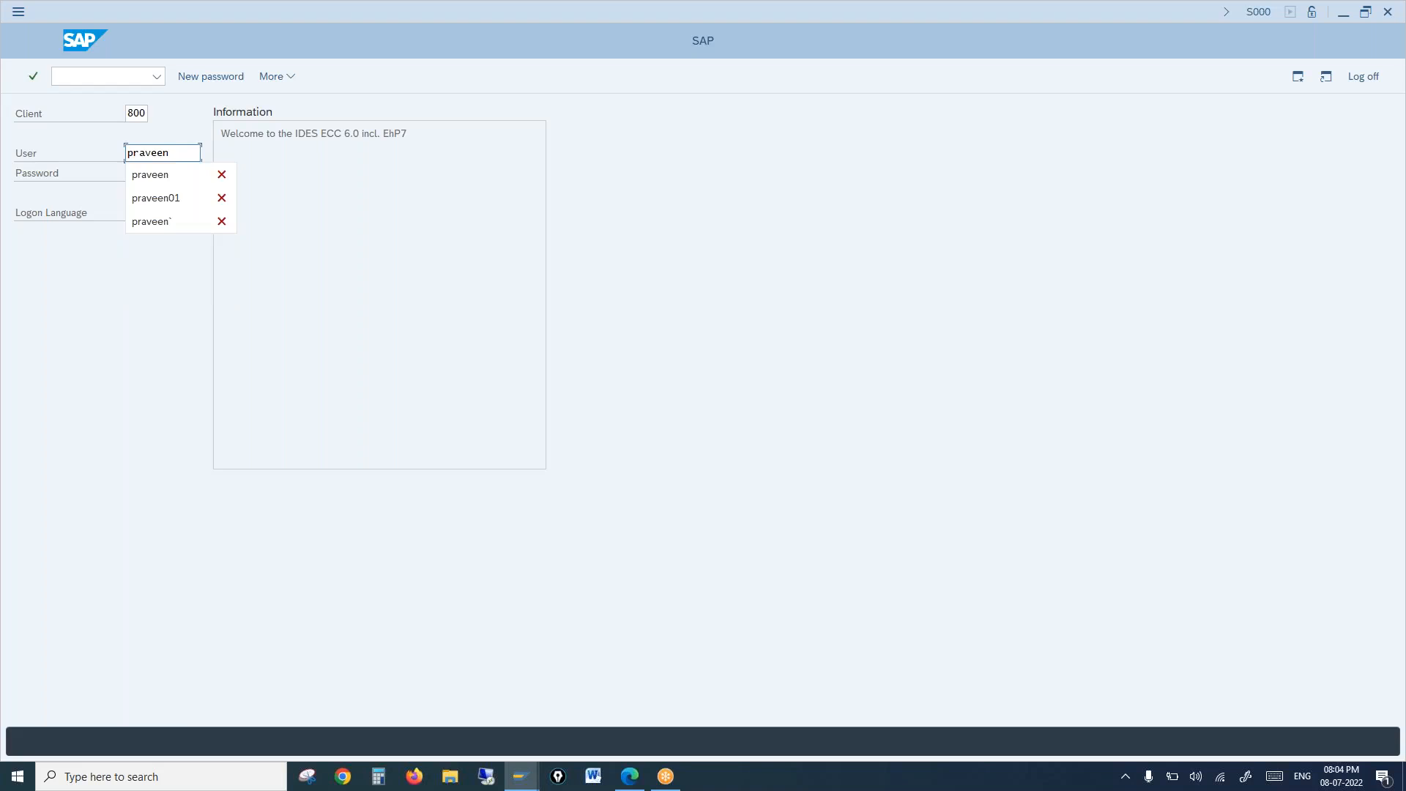
pyautogui.press('Tab')
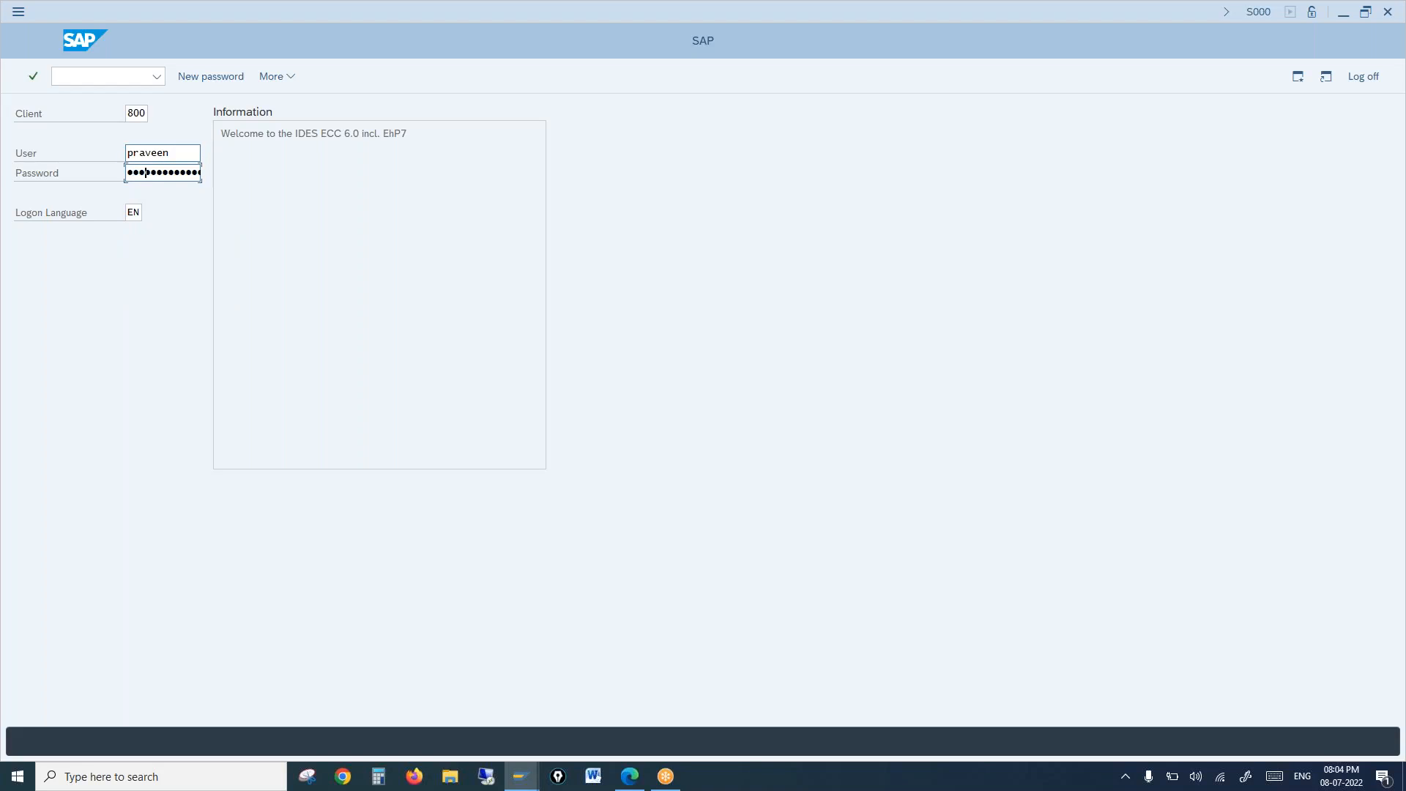
pyautogui.press('Return')
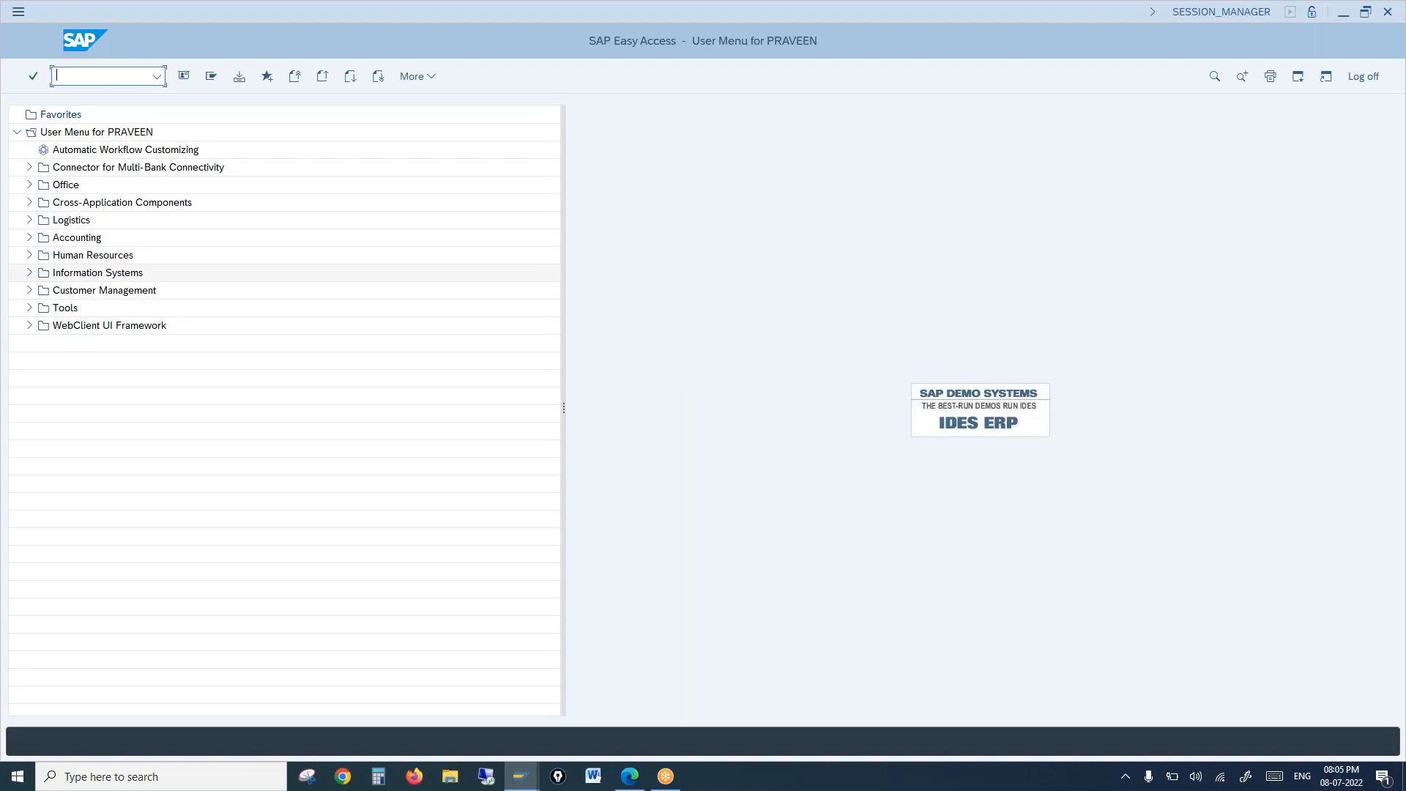
# Step: Run V/06 and position the condition types list at PR00
pyautogui.write('v/06')
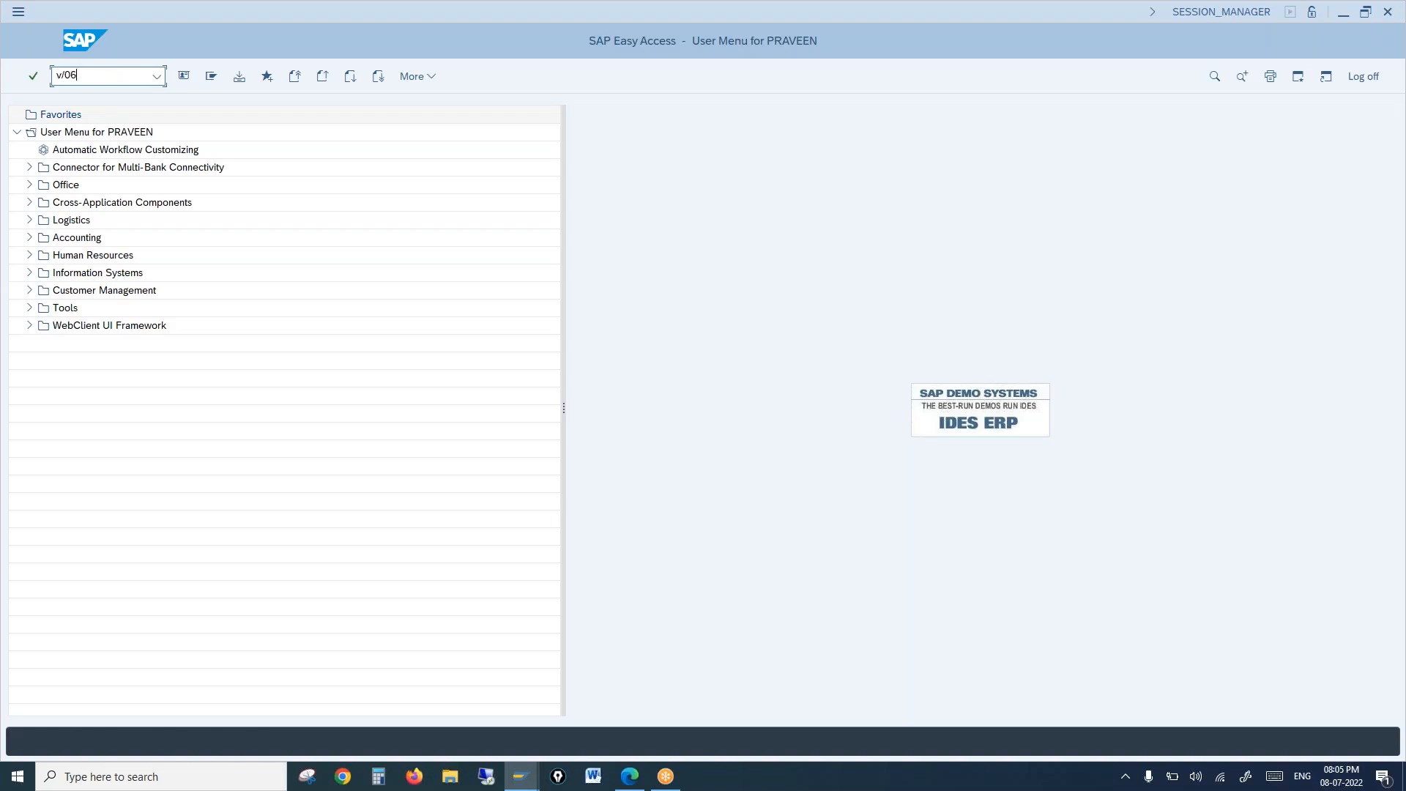
pyautogui.press('Return')
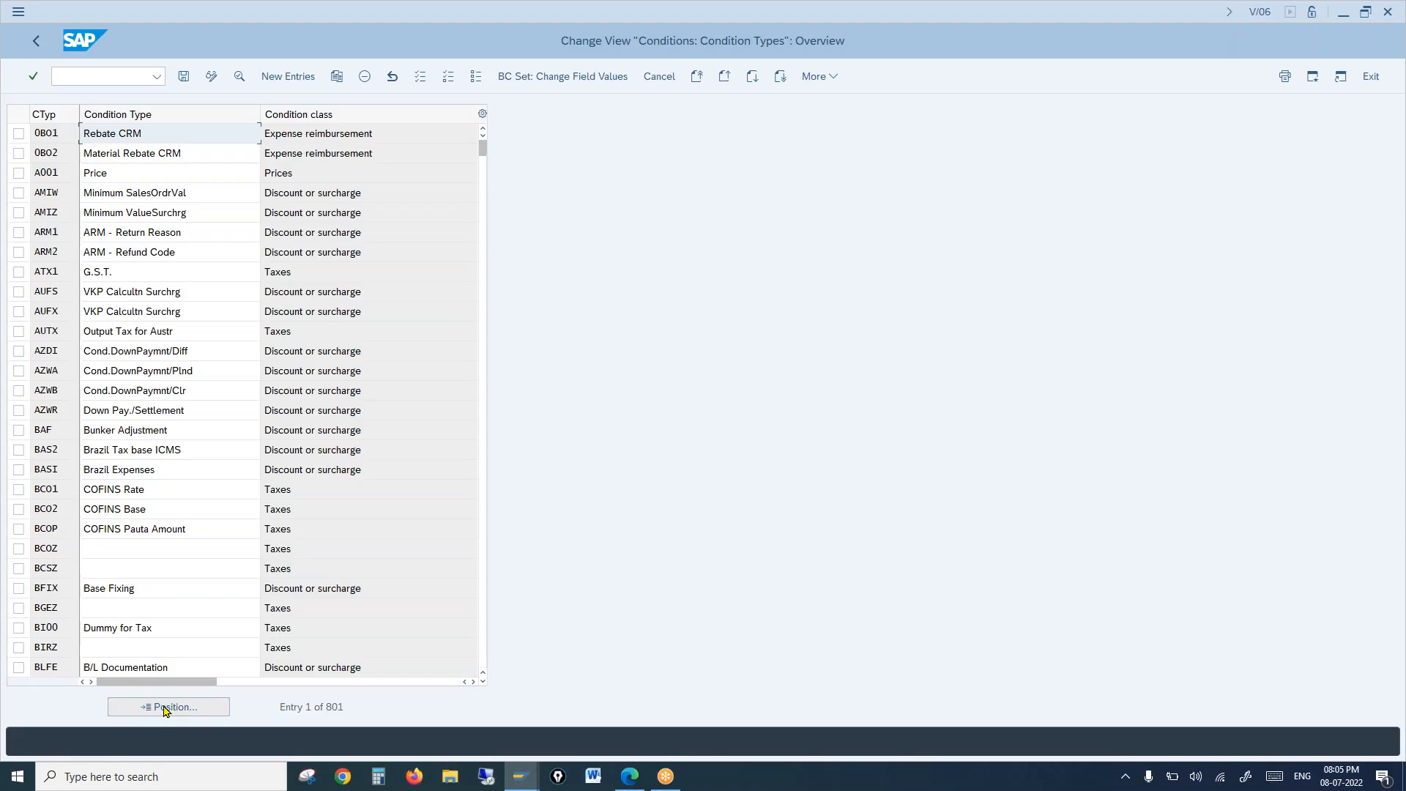
pyautogui.write('pr00')
pyautogui.click(155, 709)
pyautogui.write('p')
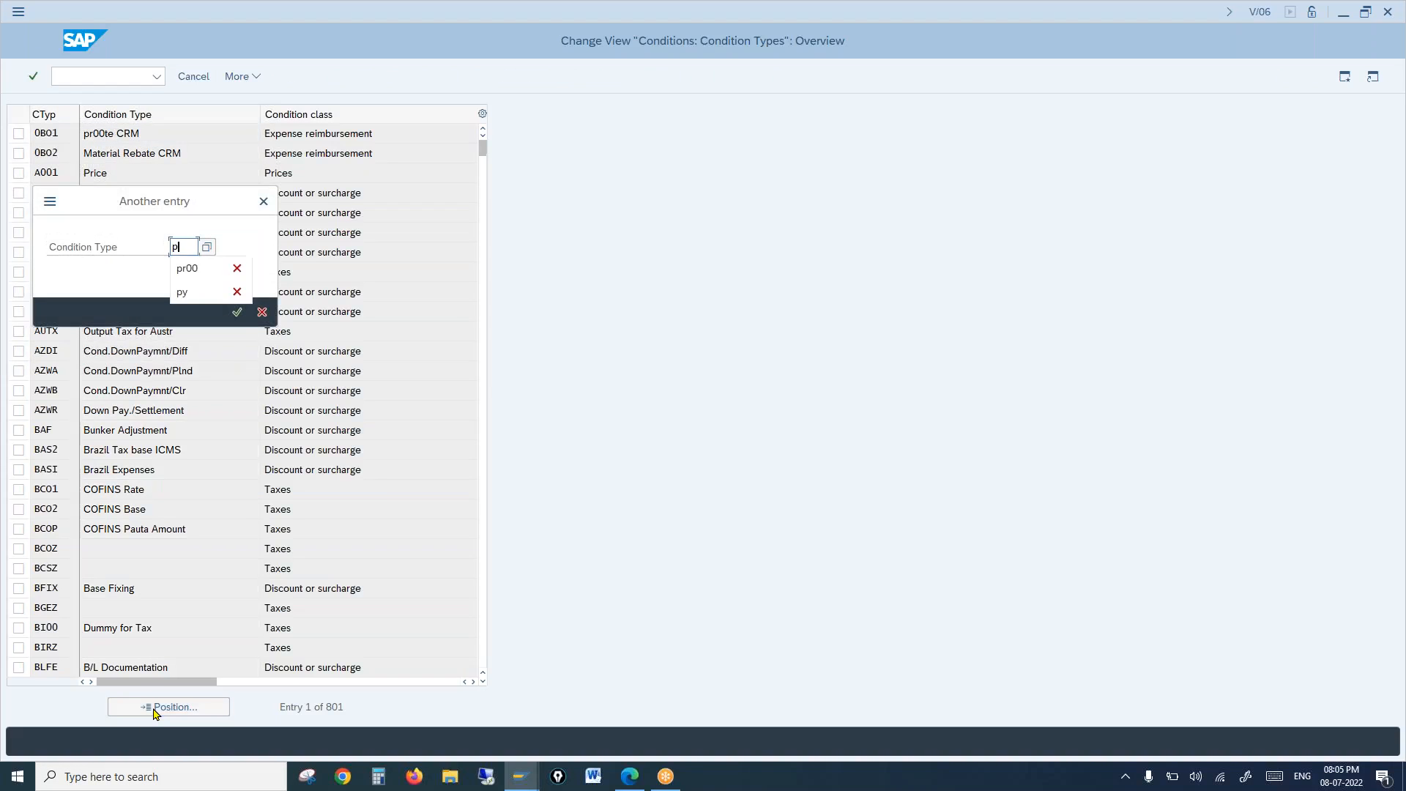
pyautogui.write('r00')
pyautogui.press('Return')
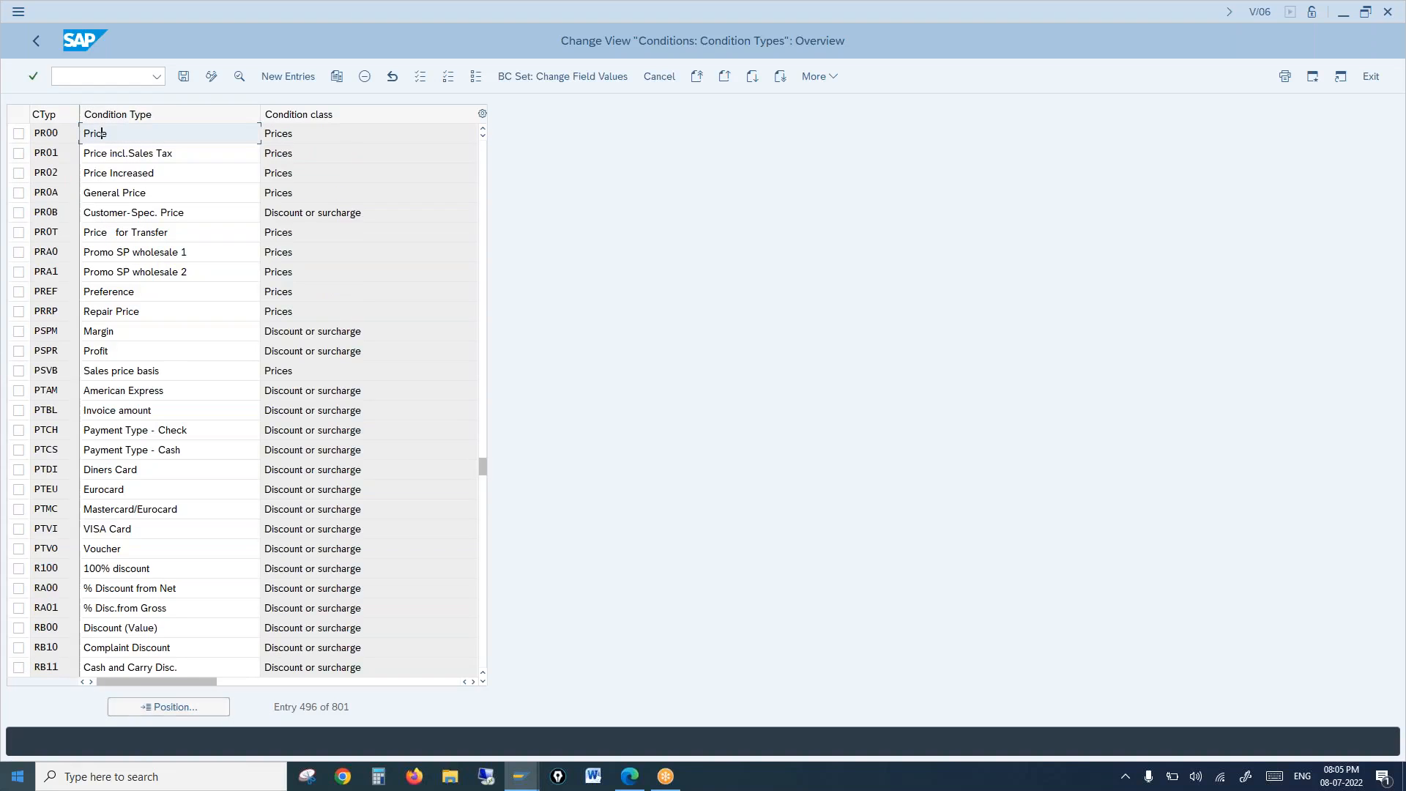
# Step: Open and scroll through the control details of condition type PR00
pyautogui.doubleClick(59, 133)
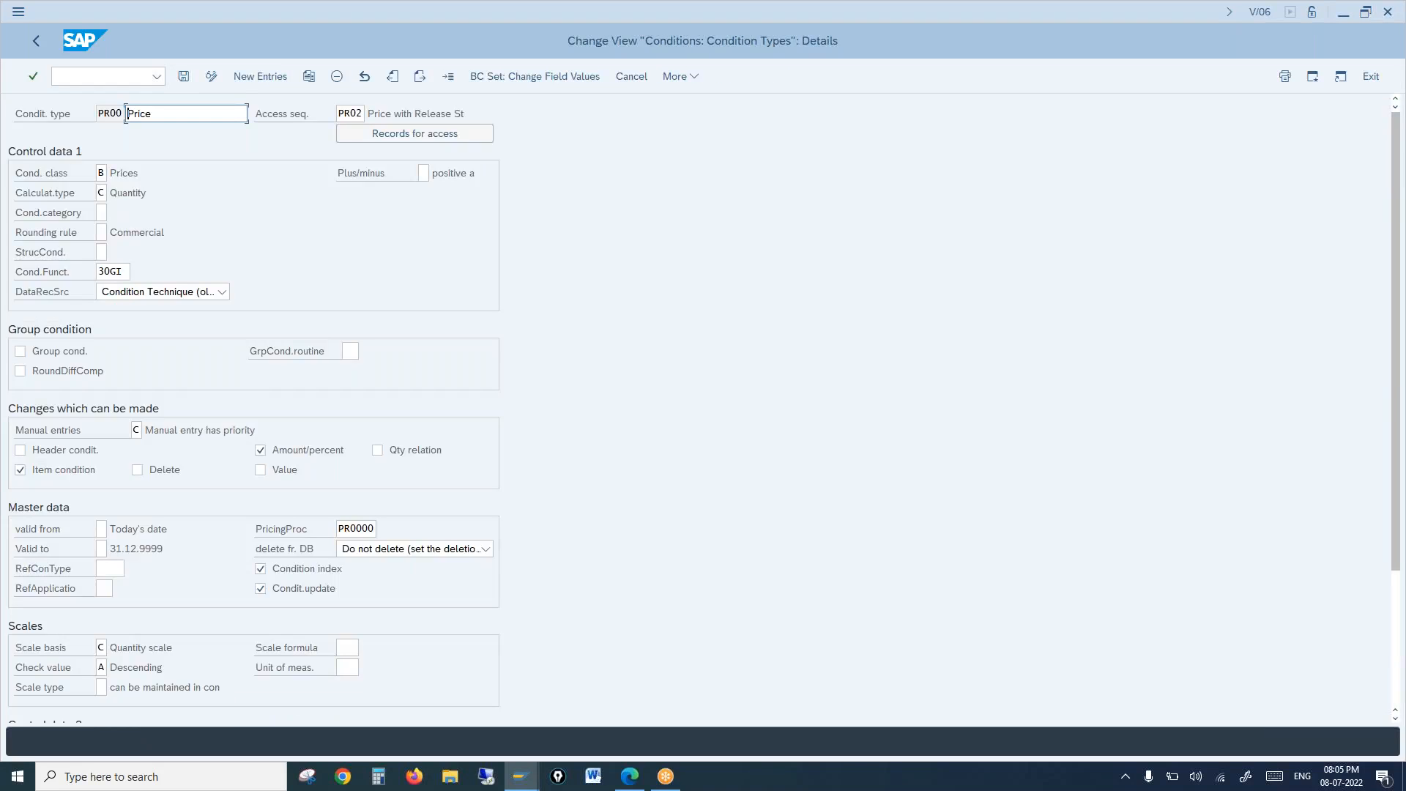
pyautogui.scroll(-5, 253, 407)
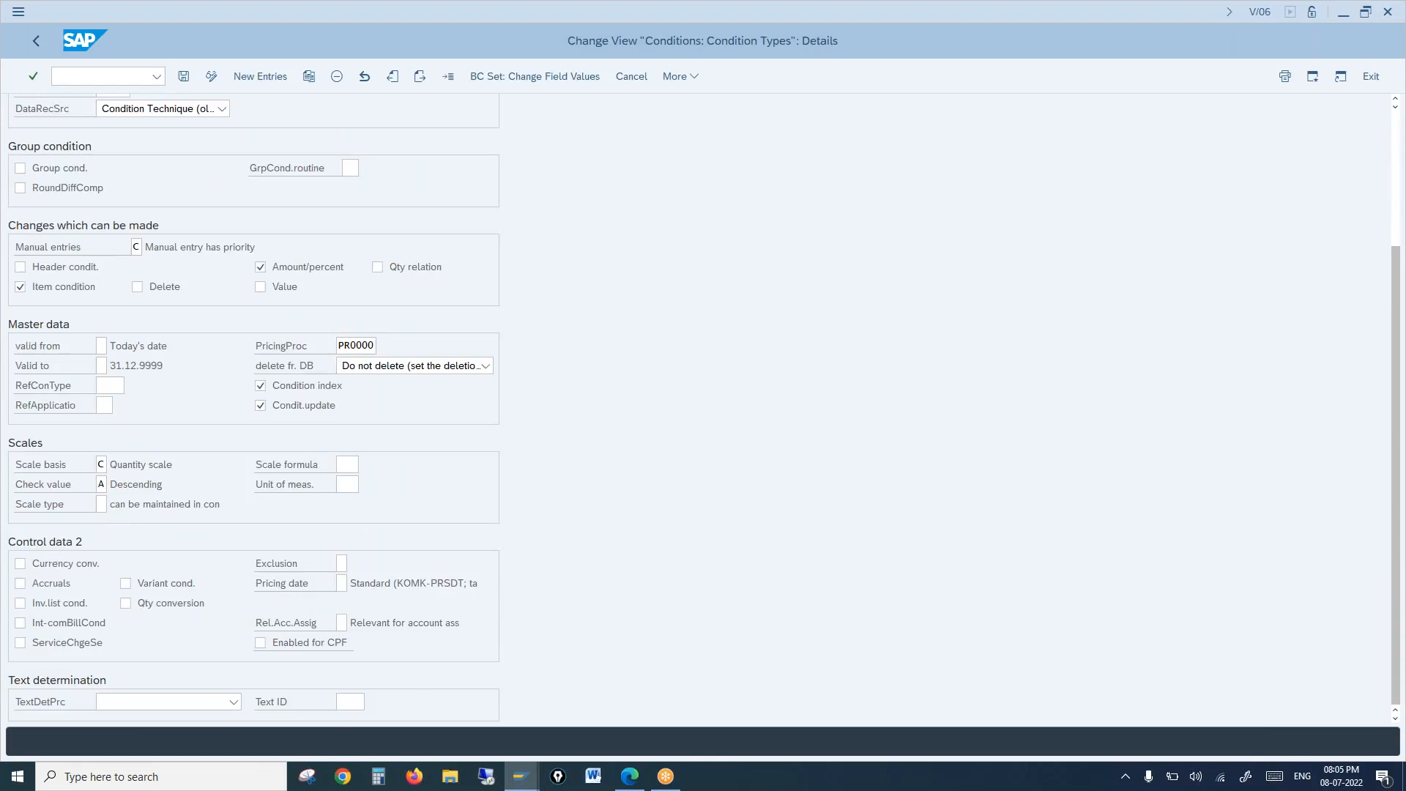
pyautogui.click(99, 504)
# Step: Switch the details view to condition type A001 via Another entry
pyautogui.click(449, 82)
pyautogui.write('a')
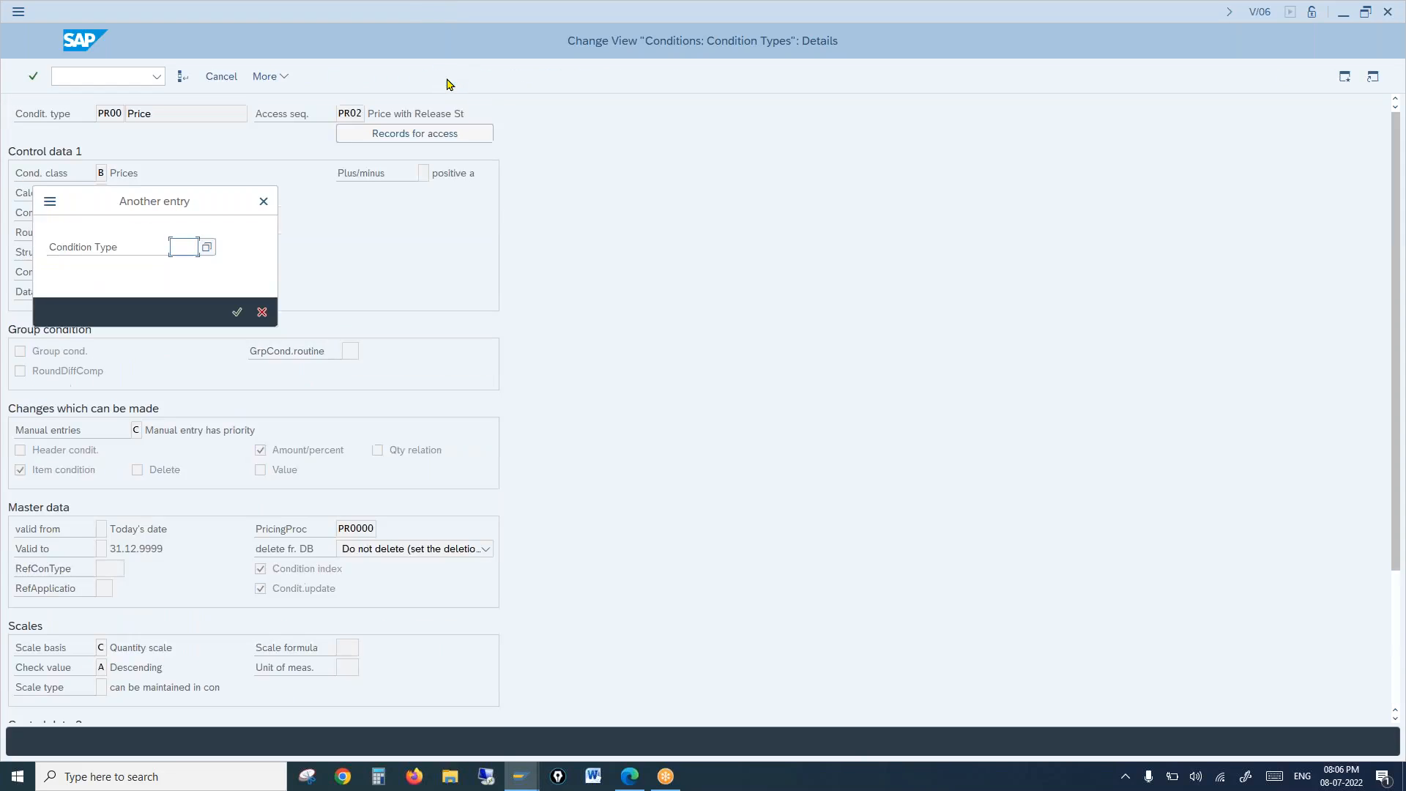
pyautogui.write('001')
pyautogui.press('Return')
pyautogui.scroll(-5, 83, 516)
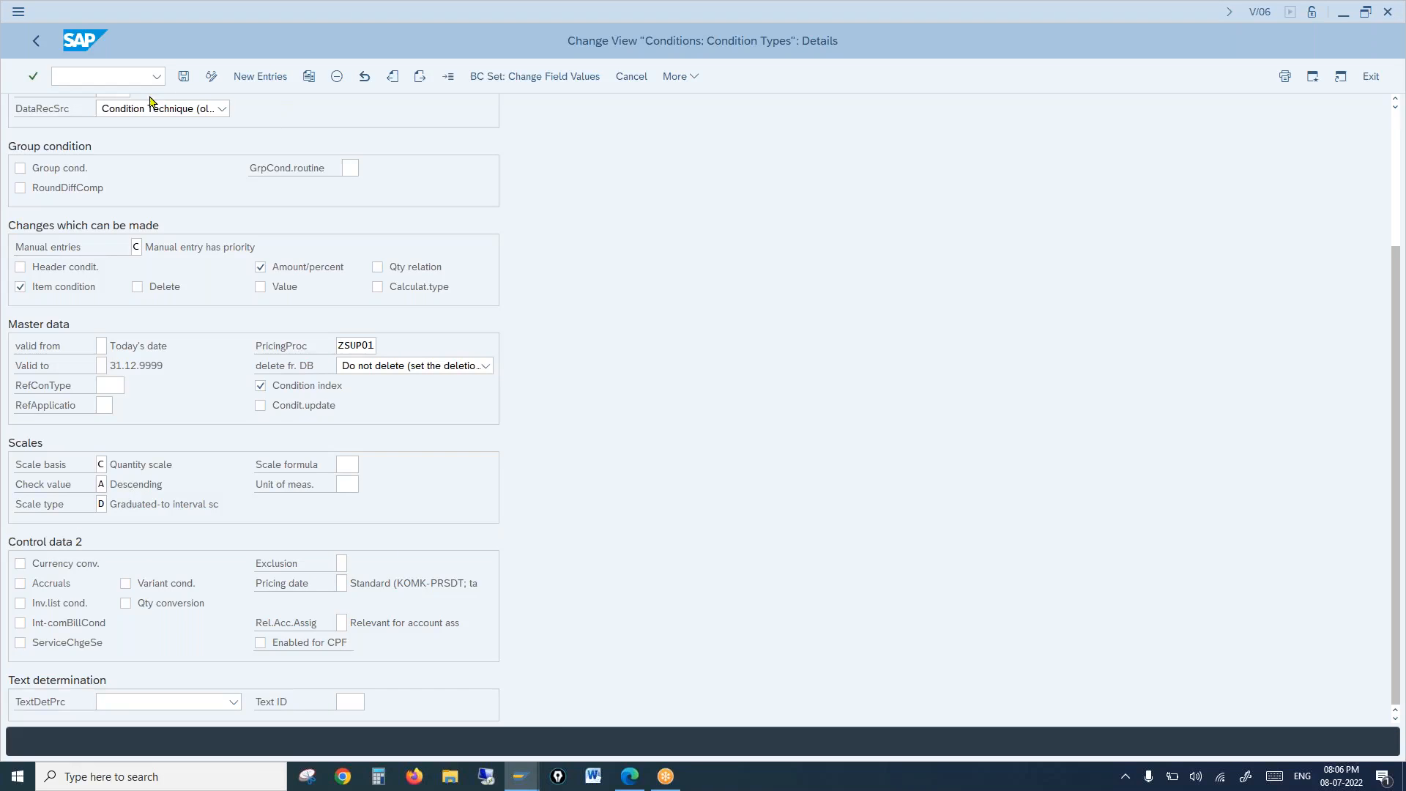
# Step: Start a second SAP session from the window options menu
pyautogui.click(18, 12)
pyautogui.click(73, 176)
pyautogui.click(341, 565)
# Step: In a new session, start an OR sales order for org 1000, channel 10, division 00
pyautogui.hotkey('ctrl', 'n')
pyautogui.write('v')
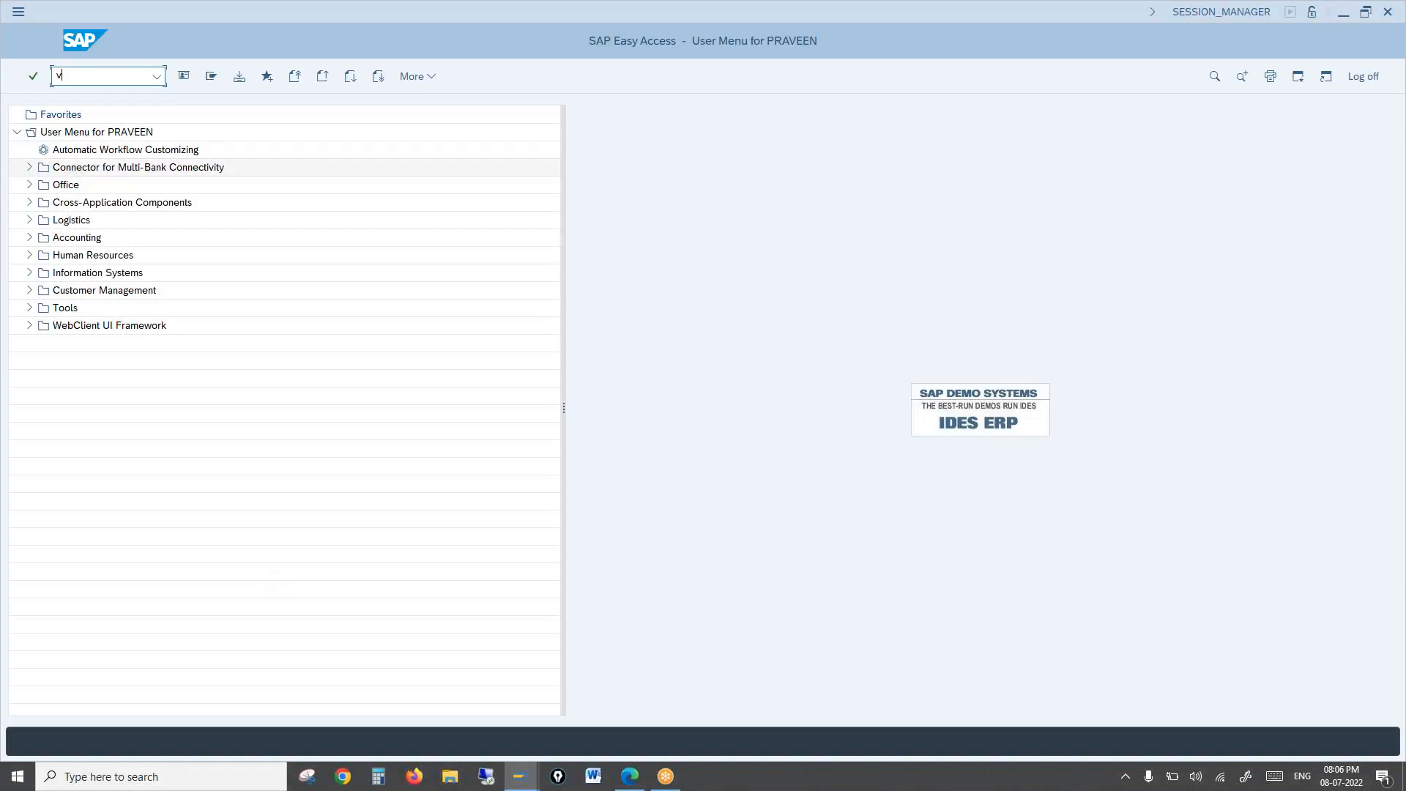
pyautogui.write('a21')
pyautogui.press('Return')
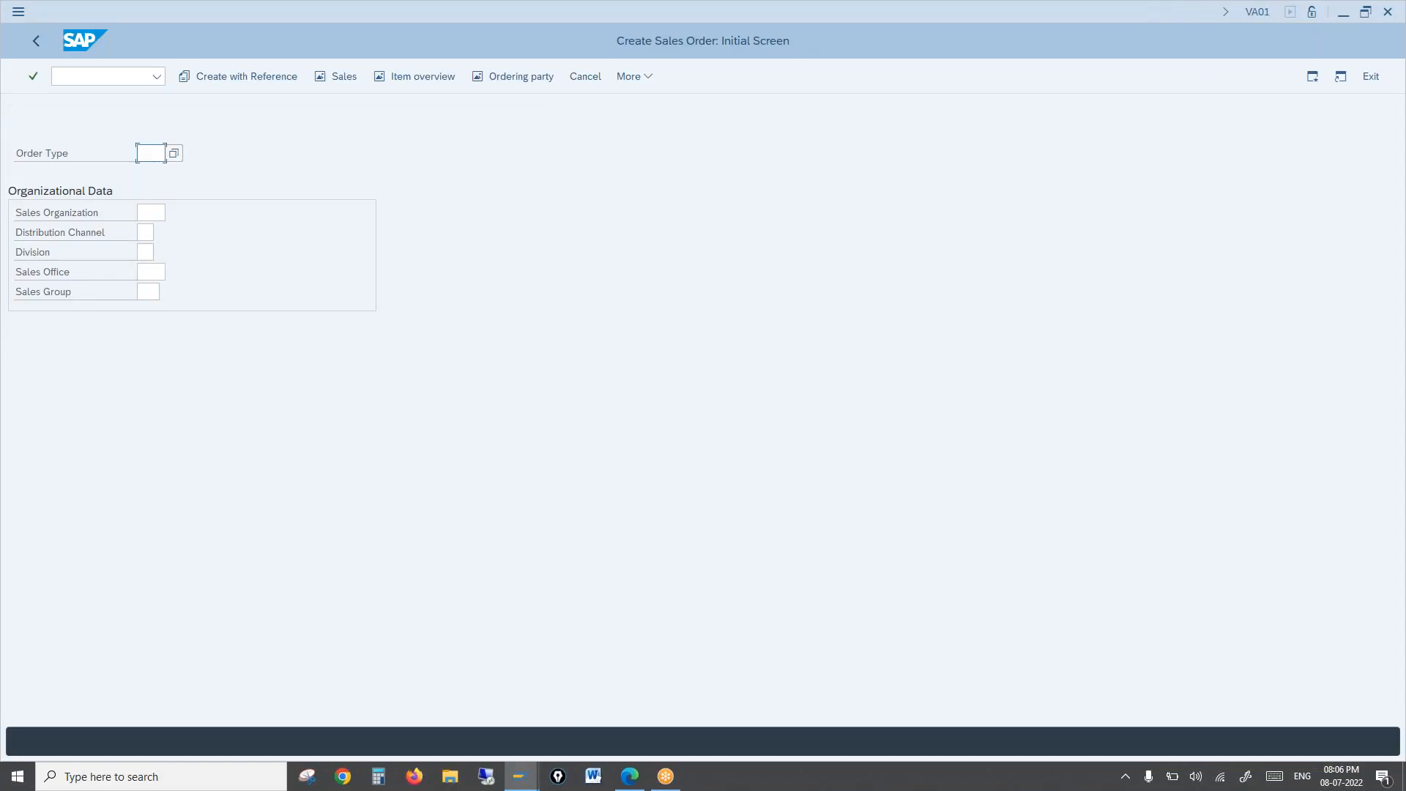
pyautogui.write('or')
pyautogui.press('Tab')
pyautogui.write('1000')
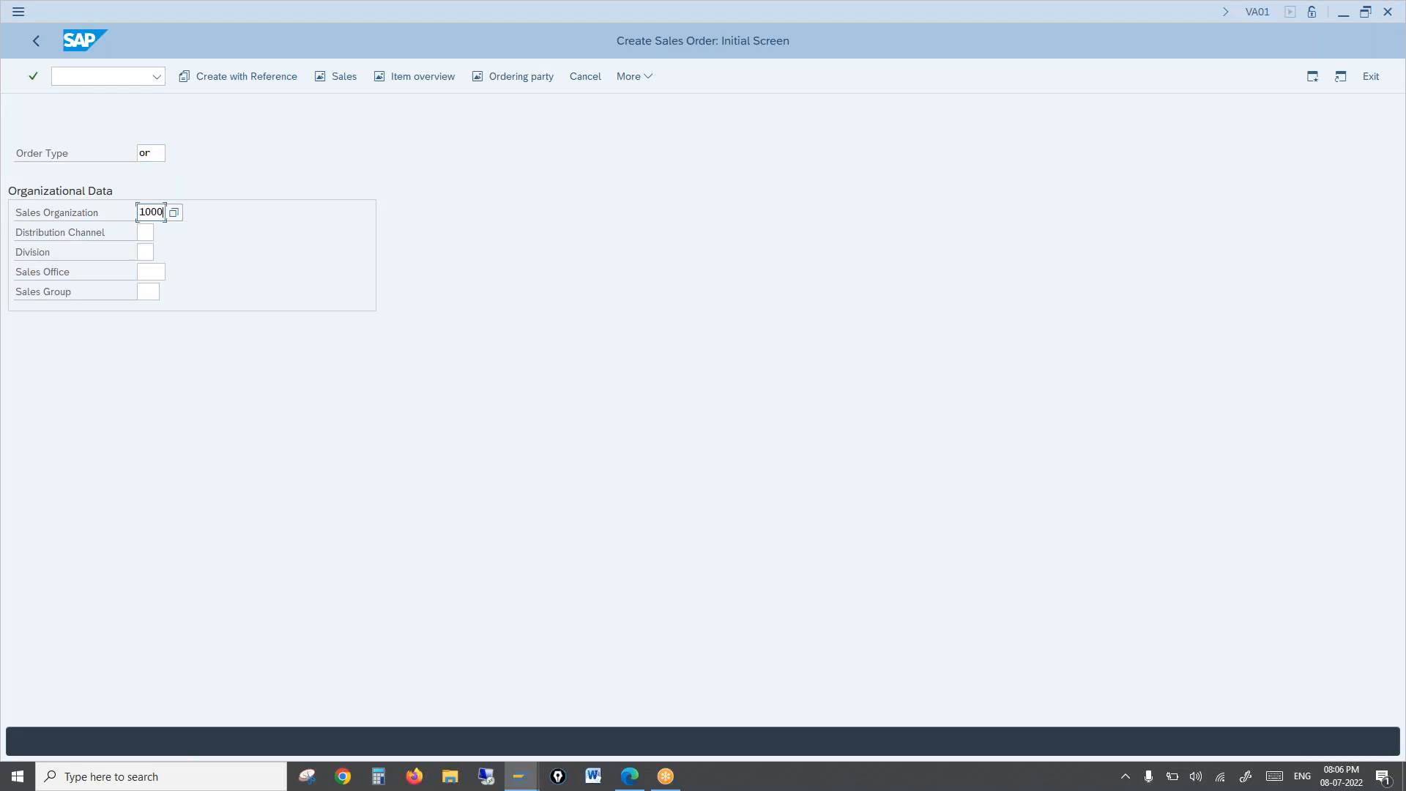
pyautogui.press('Tab')
pyautogui.write('10')
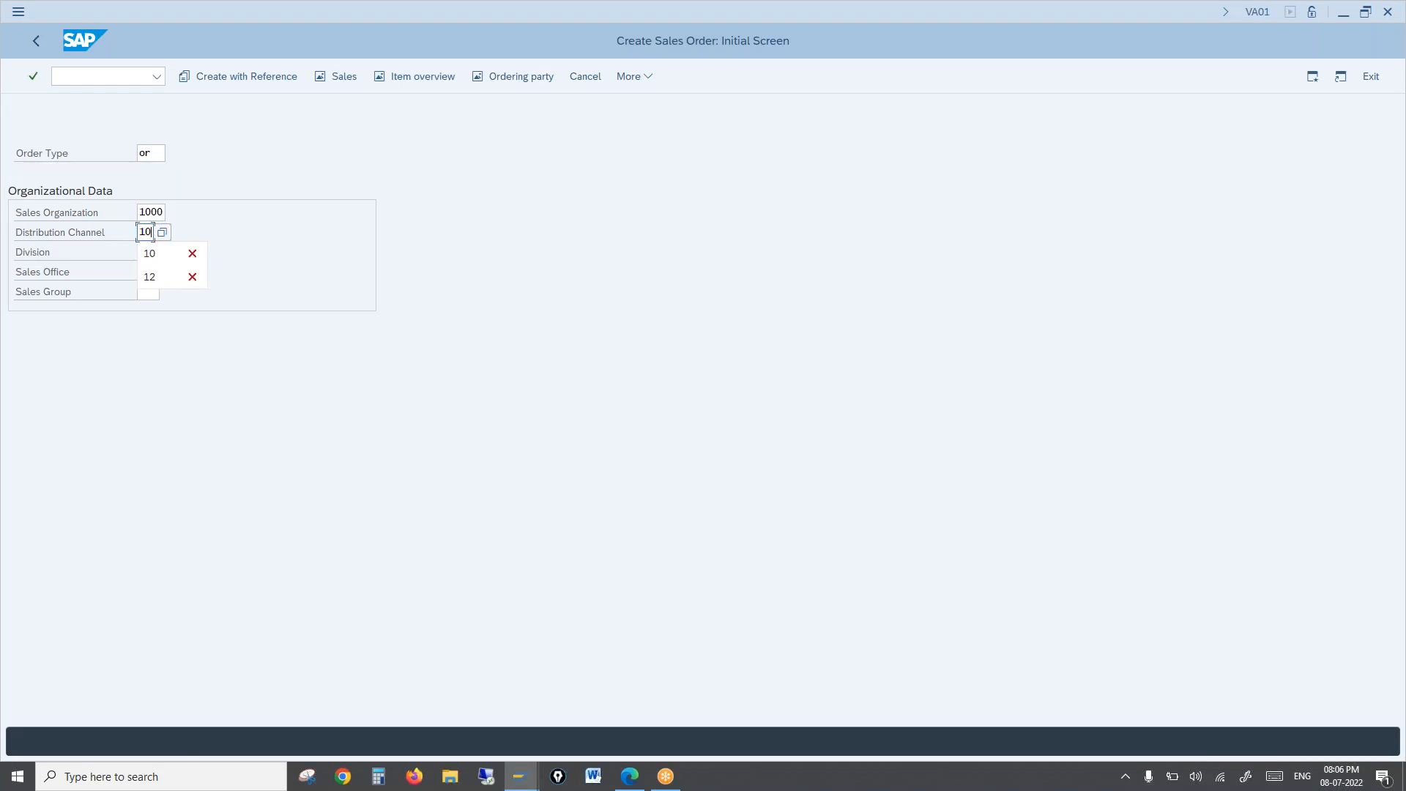
pyautogui.press('Tab')
pyautogui.write('00')
pyautogui.press('Return')
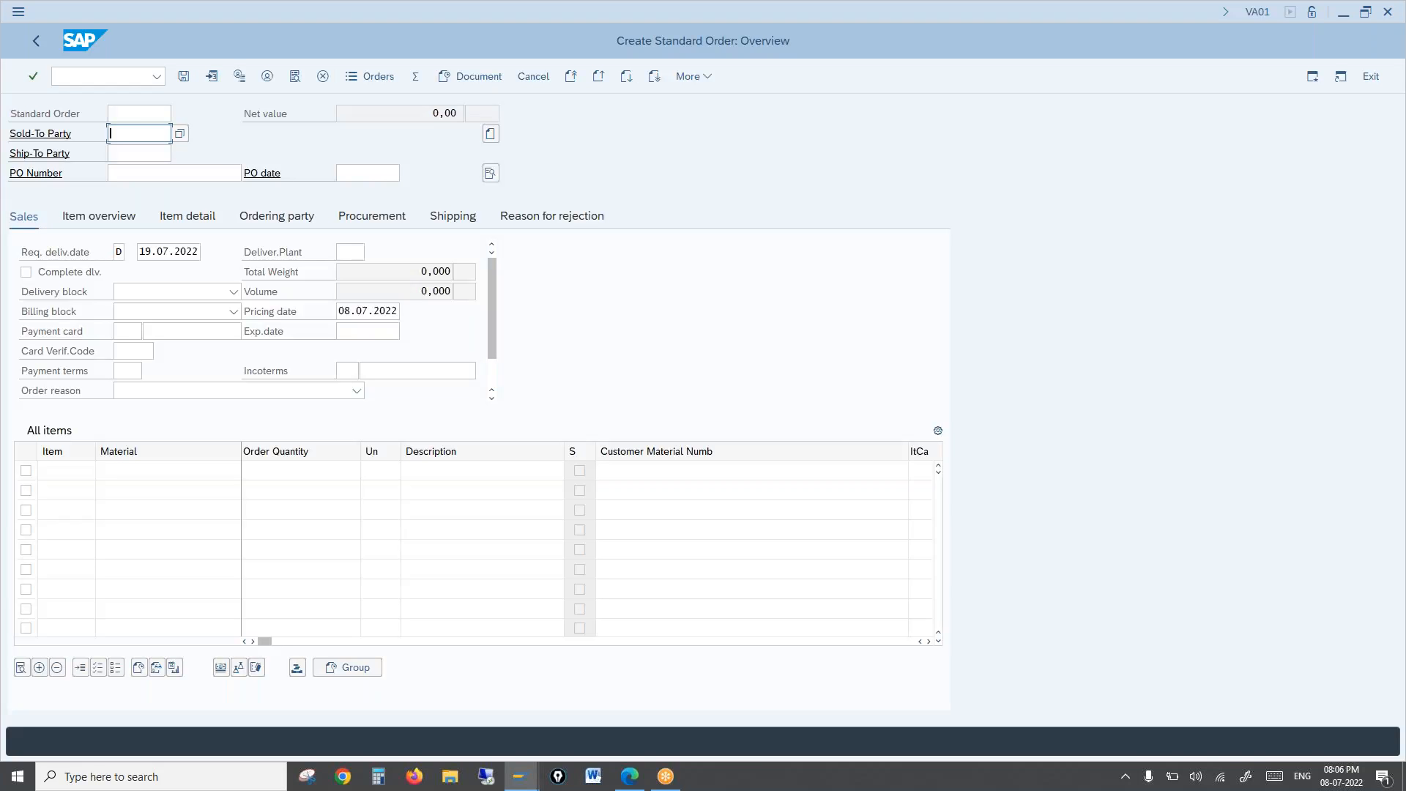
# Step: Pick the sold-to customer from past entries
pyautogui.write('1')
pyautogui.press('Down')
pyautogui.press('Return')
pyautogui.click(122, 145)
# Step: Pick the ship-to customer from past entries
pyautogui.write('1')
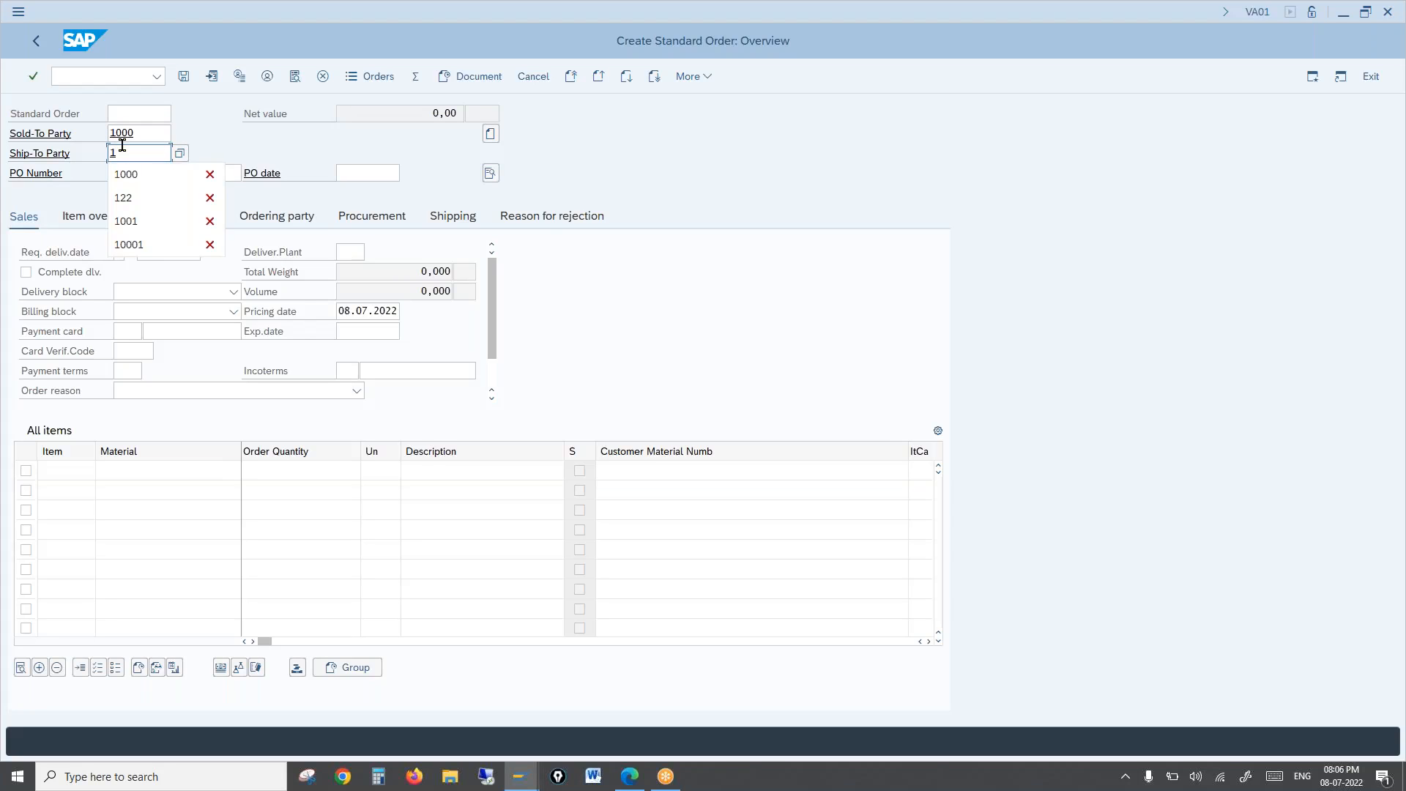
pyautogui.press('Down')
pyautogui.press('Return')
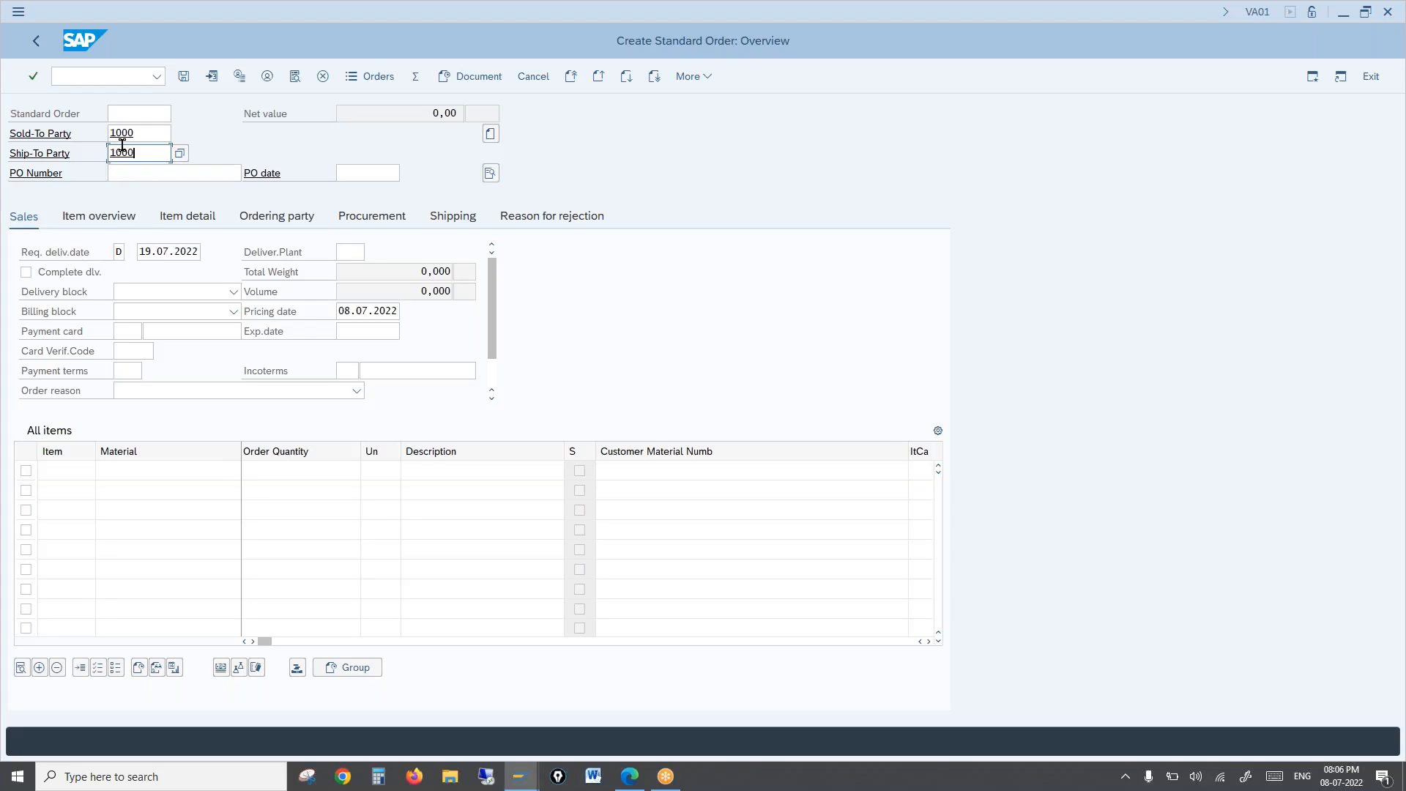
# Step: Add item 10 with material 100-100, quantity 1, and open its detail data
pyautogui.click(186, 467)
pyautogui.write('1')
pyautogui.press('Down')
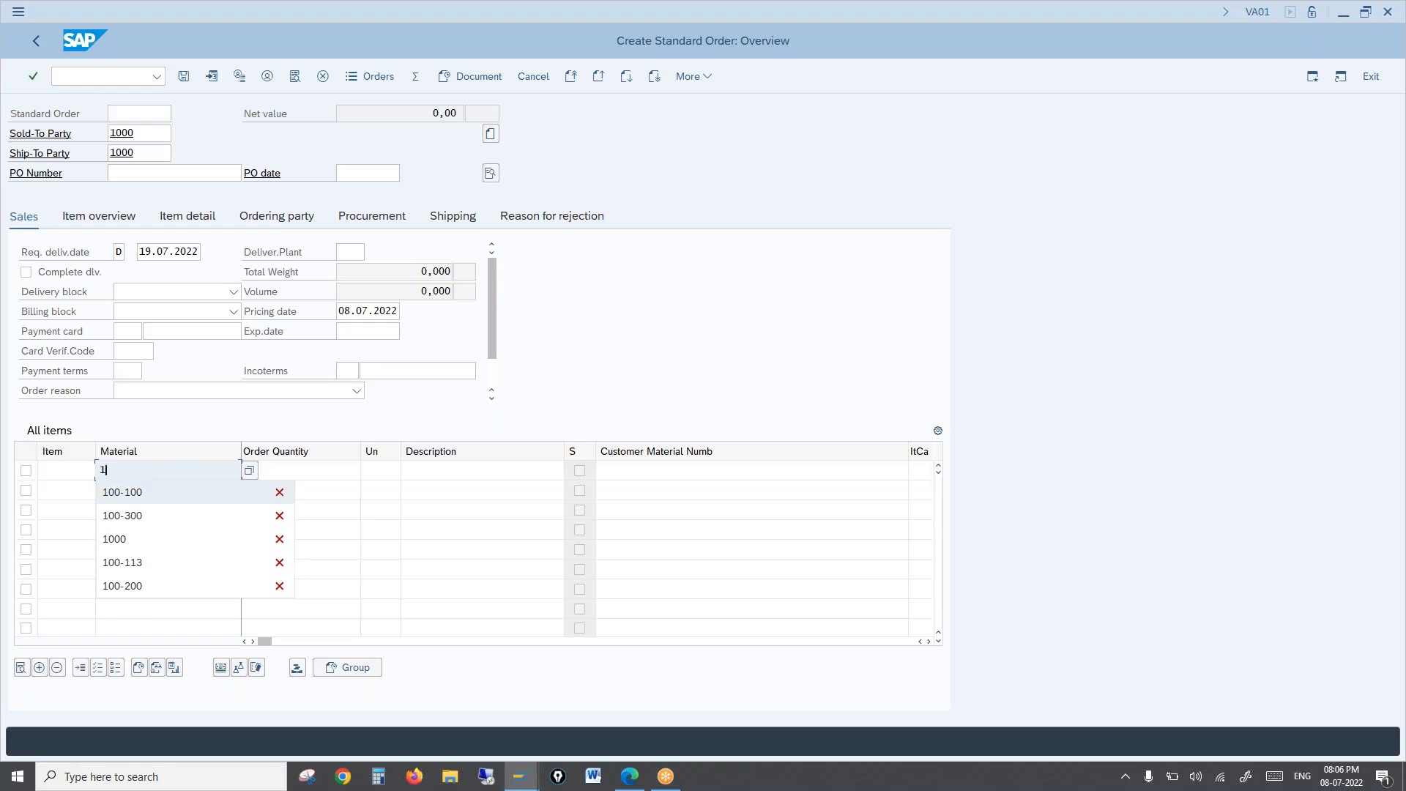
pyautogui.press('Return')
pyautogui.press('Tab')
pyautogui.write('1')
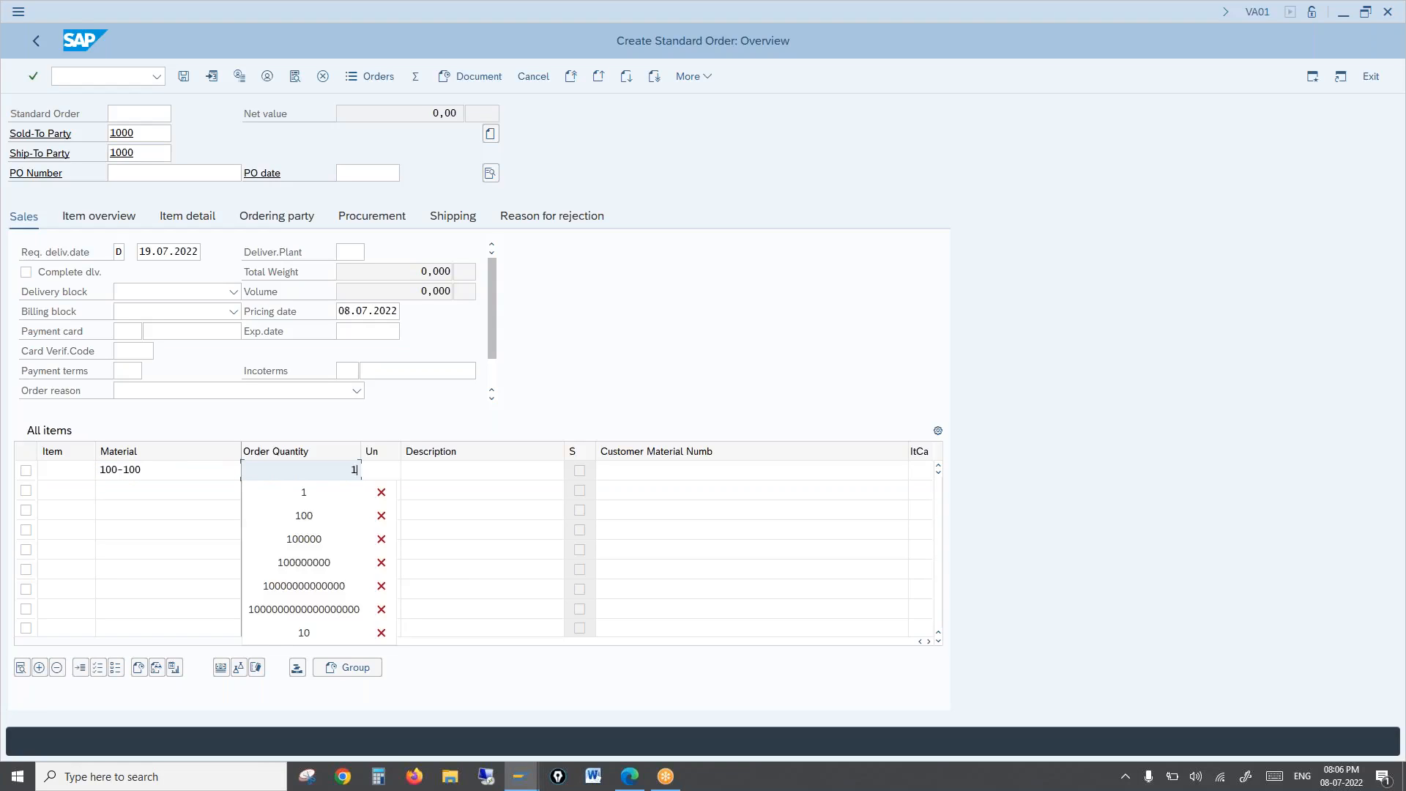
pyautogui.press('Down')
pyautogui.press('Return')
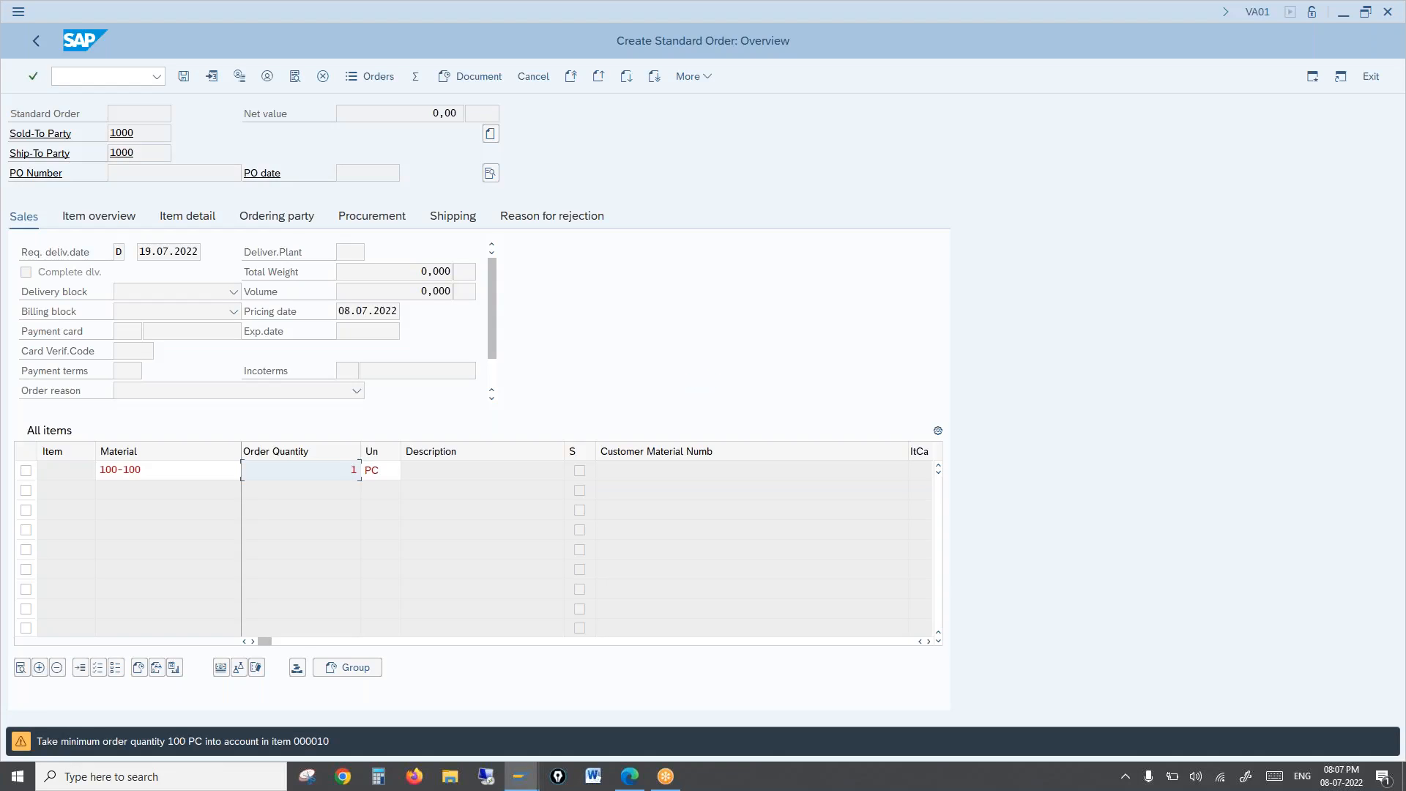
pyautogui.press('Return')
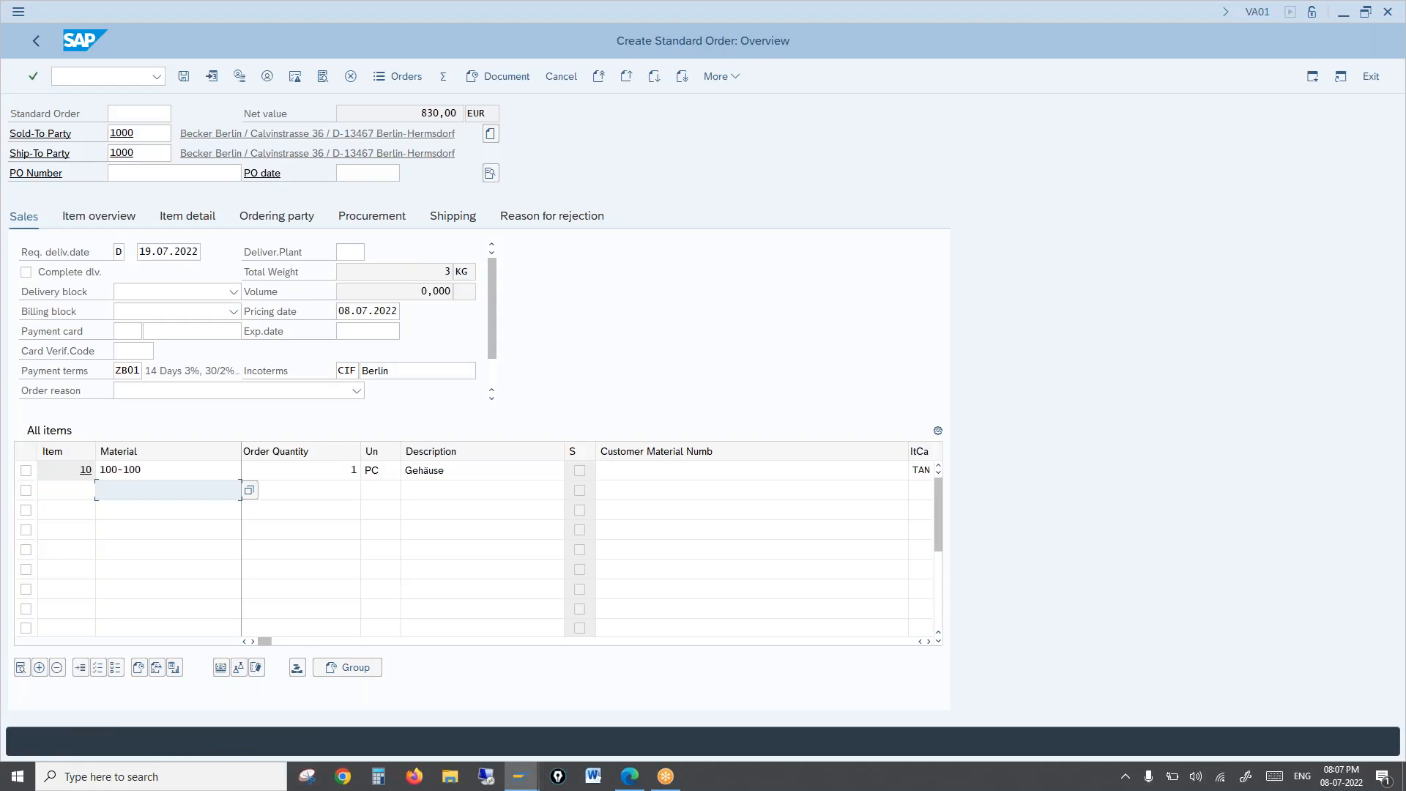
pyautogui.click(294, 467)
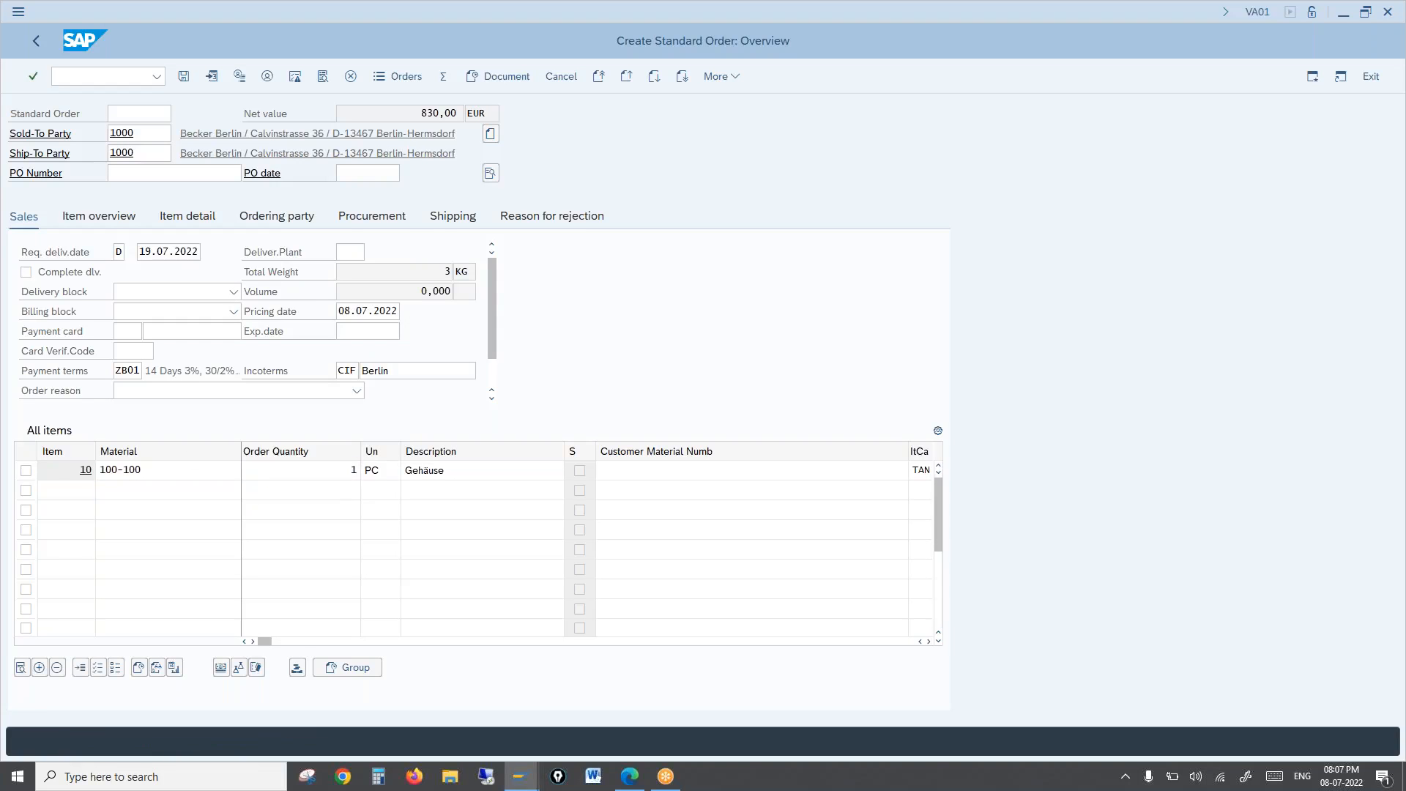
pyautogui.doubleClick(293, 467)
# Step: Check item 10's conditions with a trial A001 row of 100, then return to the condition type details
pyautogui.click(354, 180)
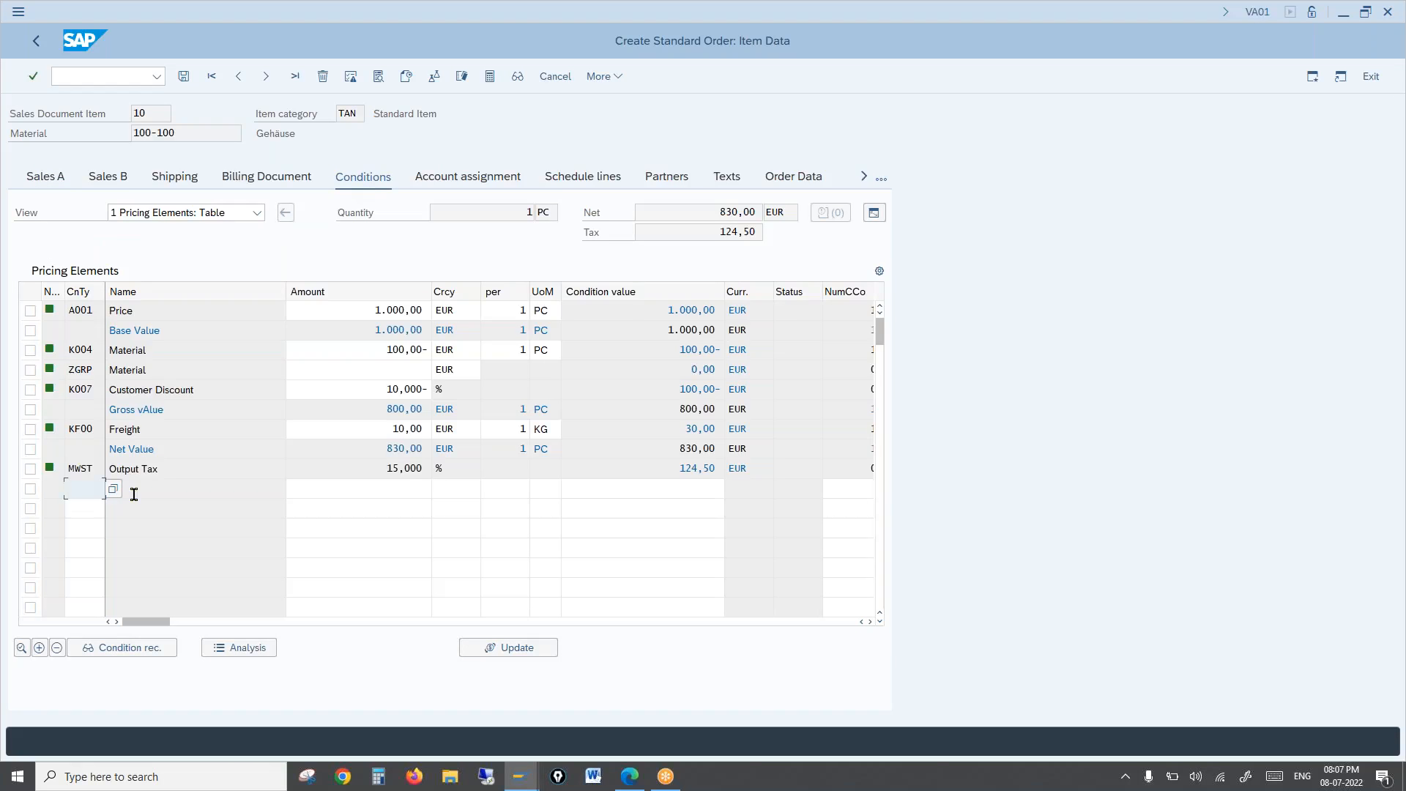
pyautogui.write('a001')
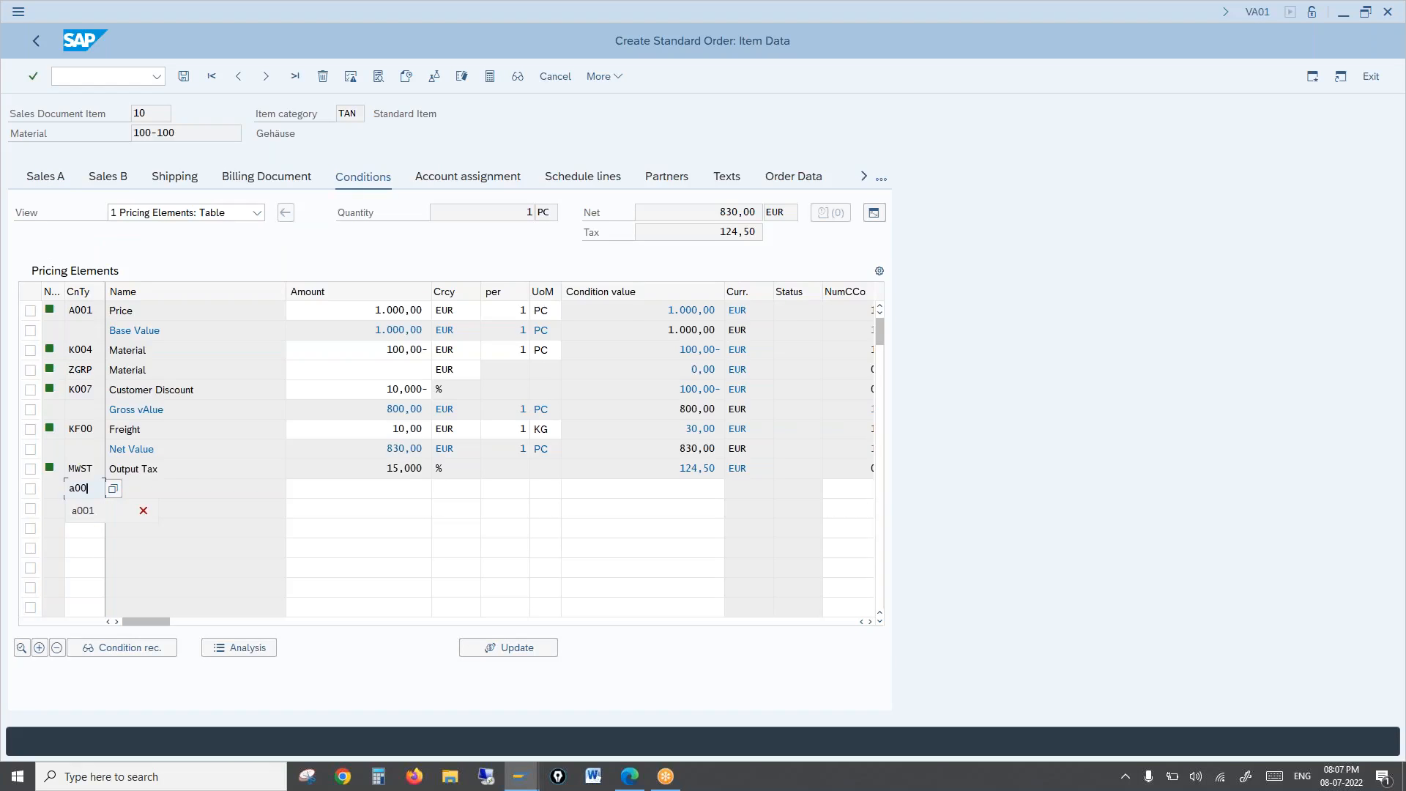
pyautogui.press('Tab')
pyautogui.write('100')
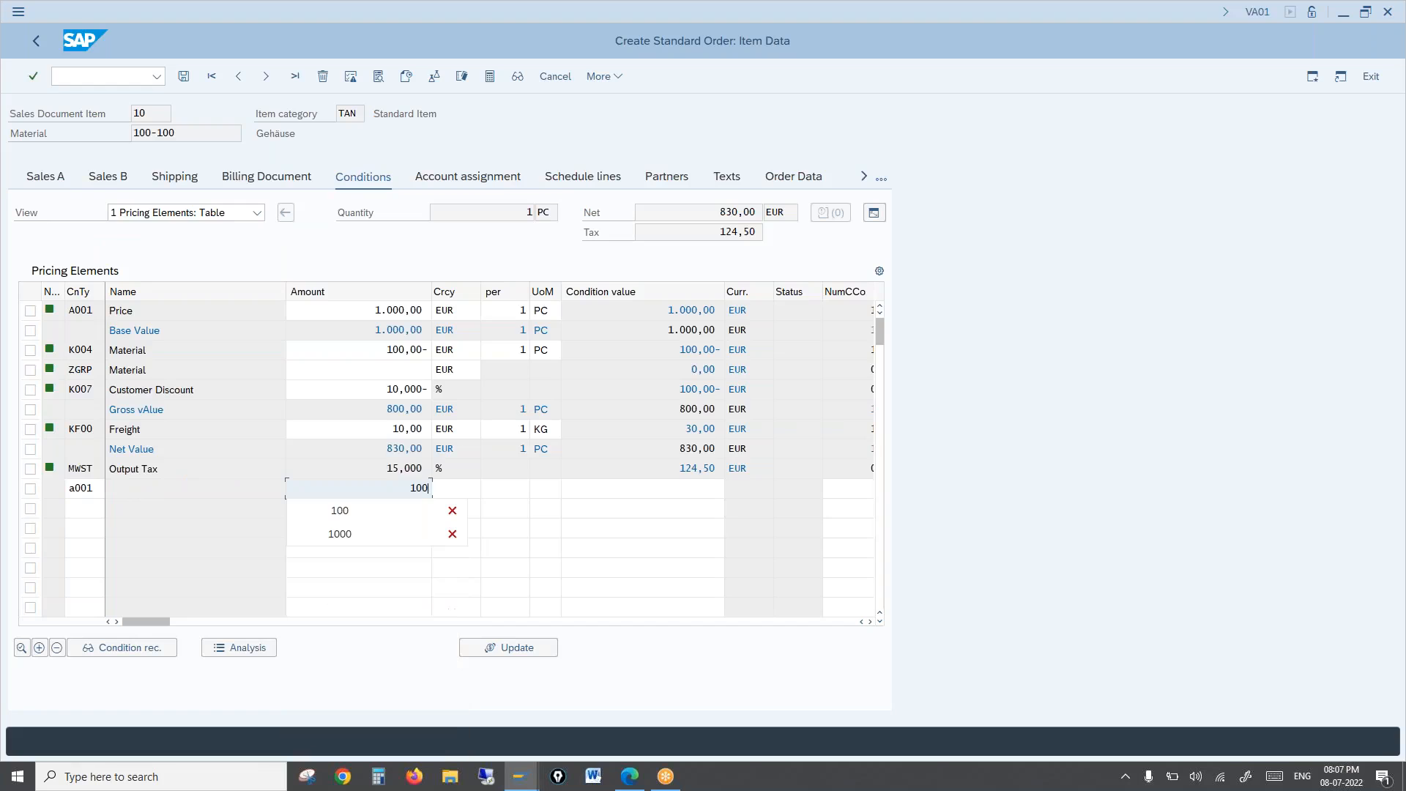
pyautogui.press('Return')
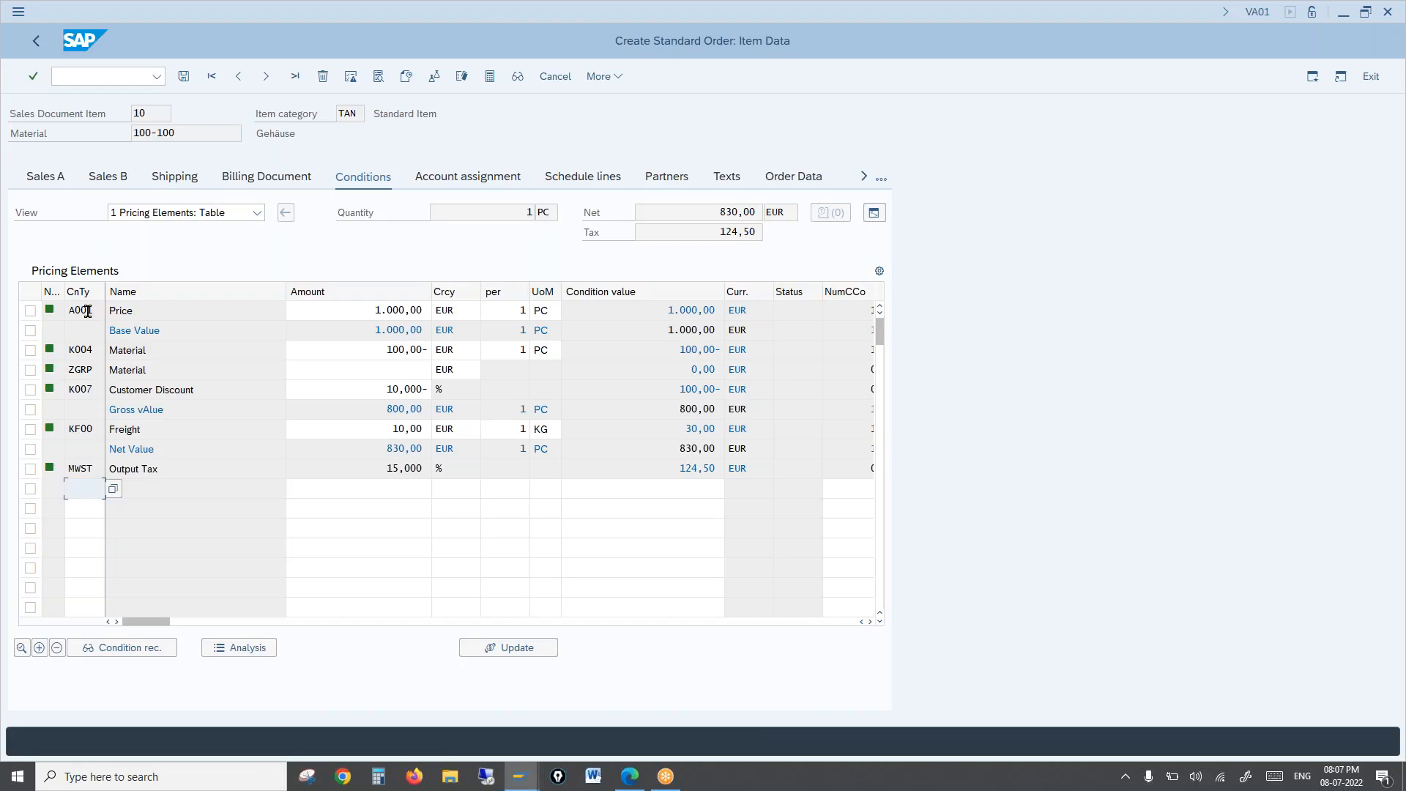
pyautogui.click(519, 778)
pyautogui.click(502, 714)
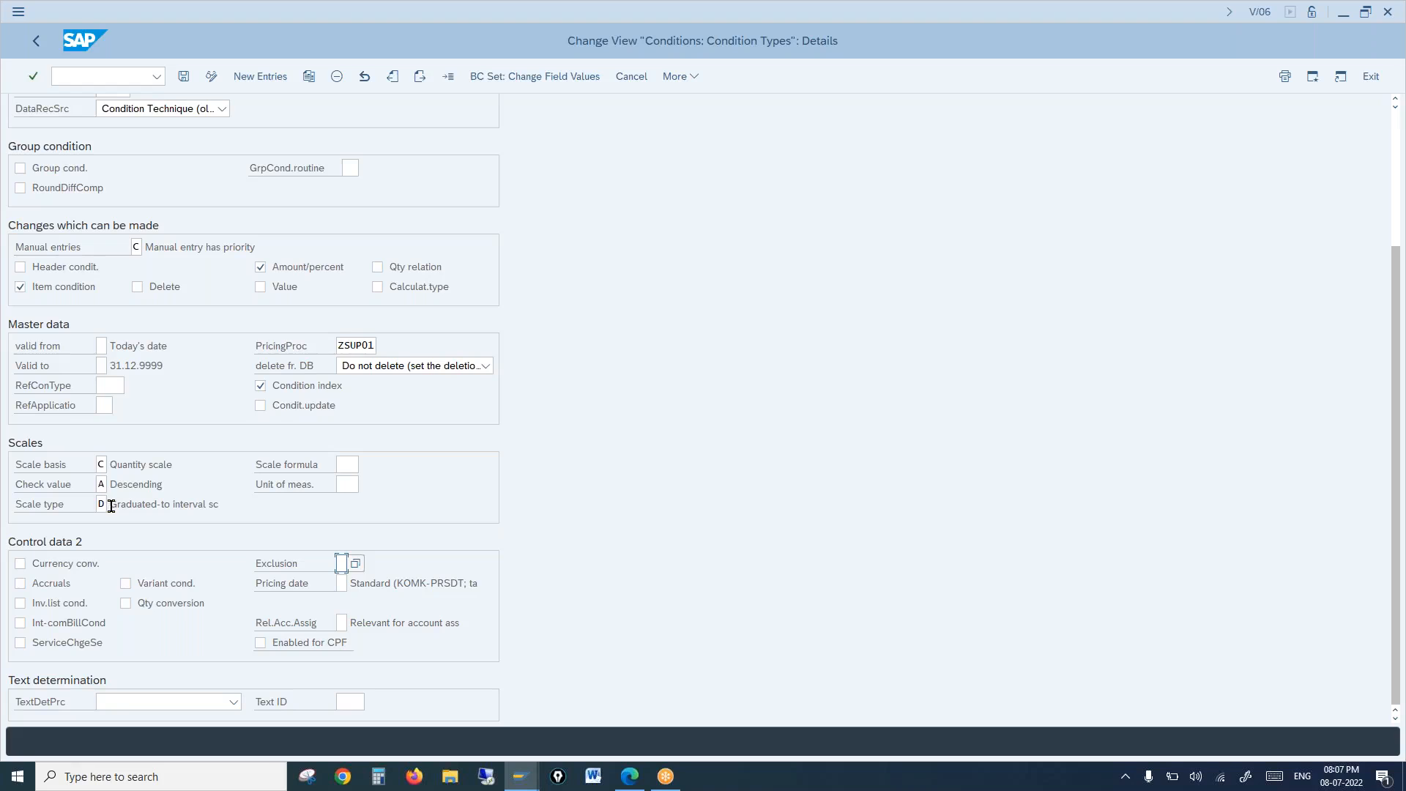
# Step: Inspect the graduated-to-interval scale type and the Exclusion setting of the condition type
pyautogui.moveTo(110, 505); pyautogui.dragTo(135, 511)
pyautogui.click(1397, 441)
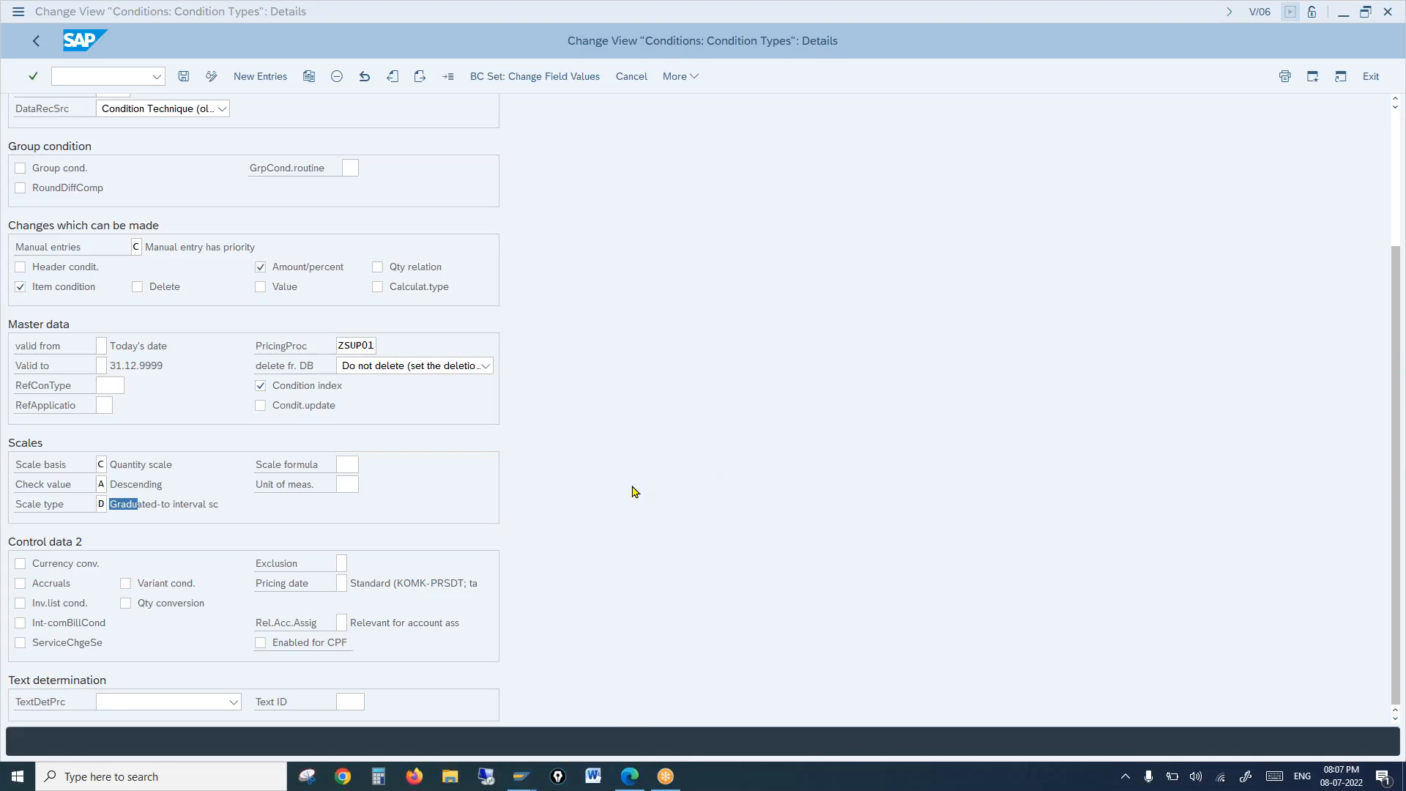
pyautogui.click(163, 507)
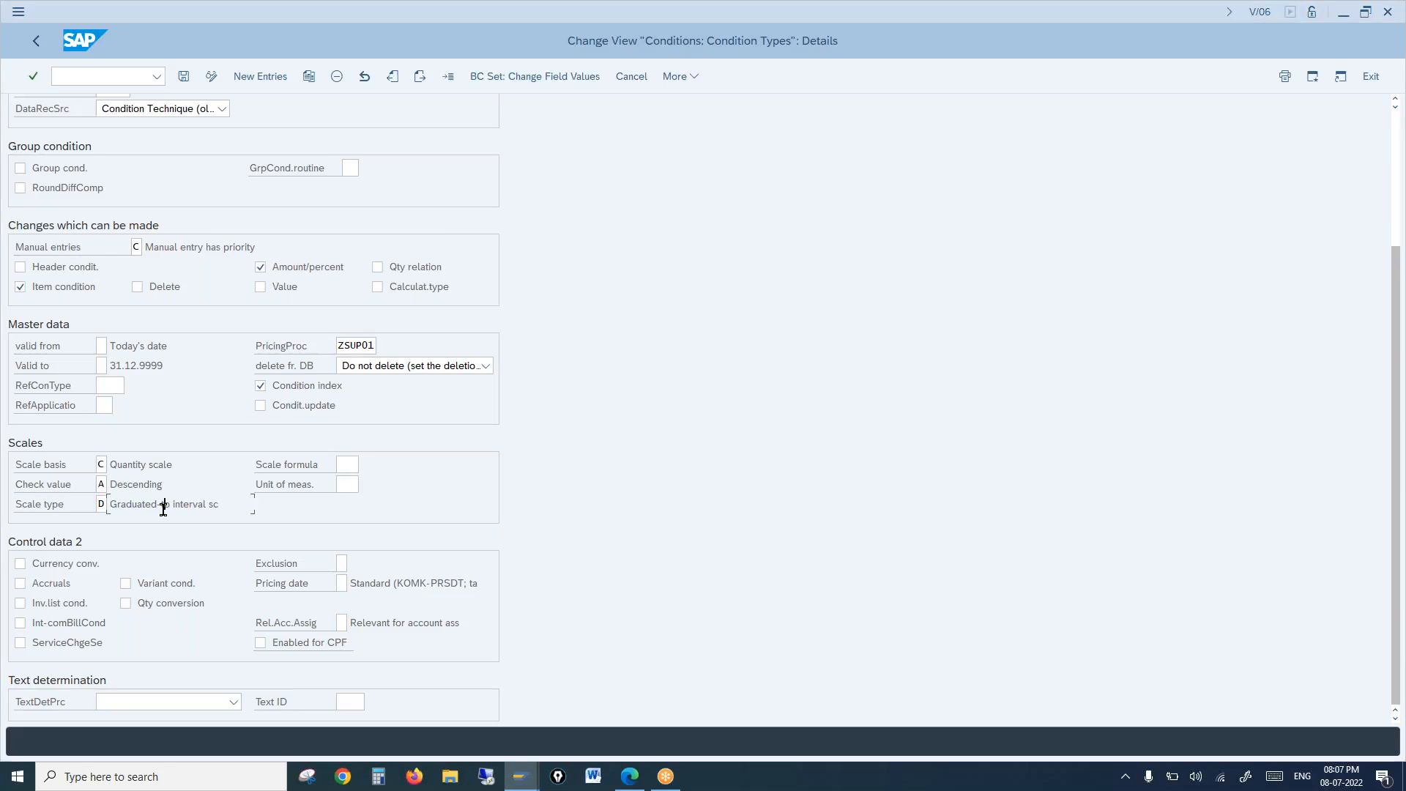
pyautogui.click(341, 561)
pyautogui.click(286, 569)
pyautogui.click(341, 561)
# Step: Minimize SAP, open the STUDY-MATERIAL PDF and adjust its zoom
pyautogui.click(1344, 11)
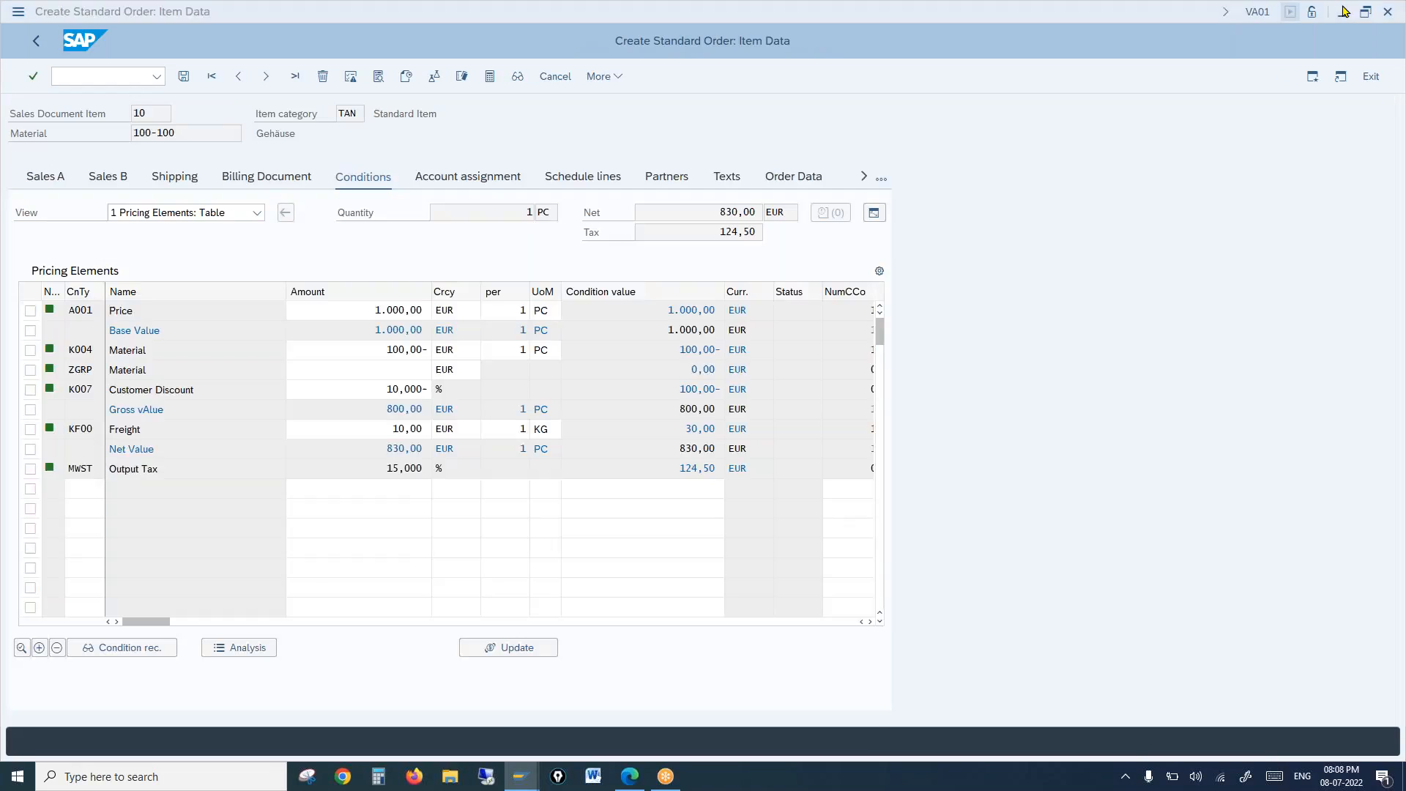
pyautogui.click(1344, 11)
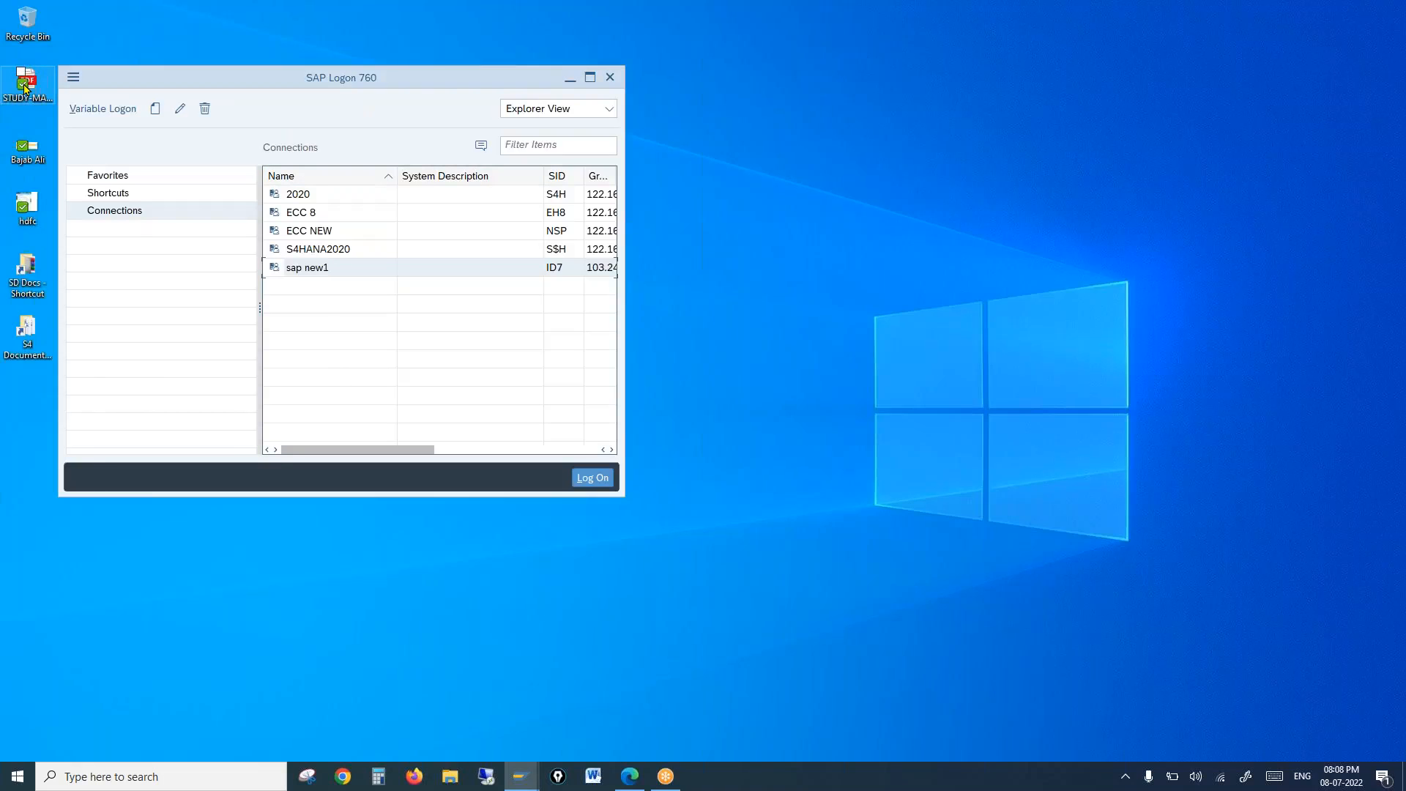
pyautogui.doubleClick(24, 88)
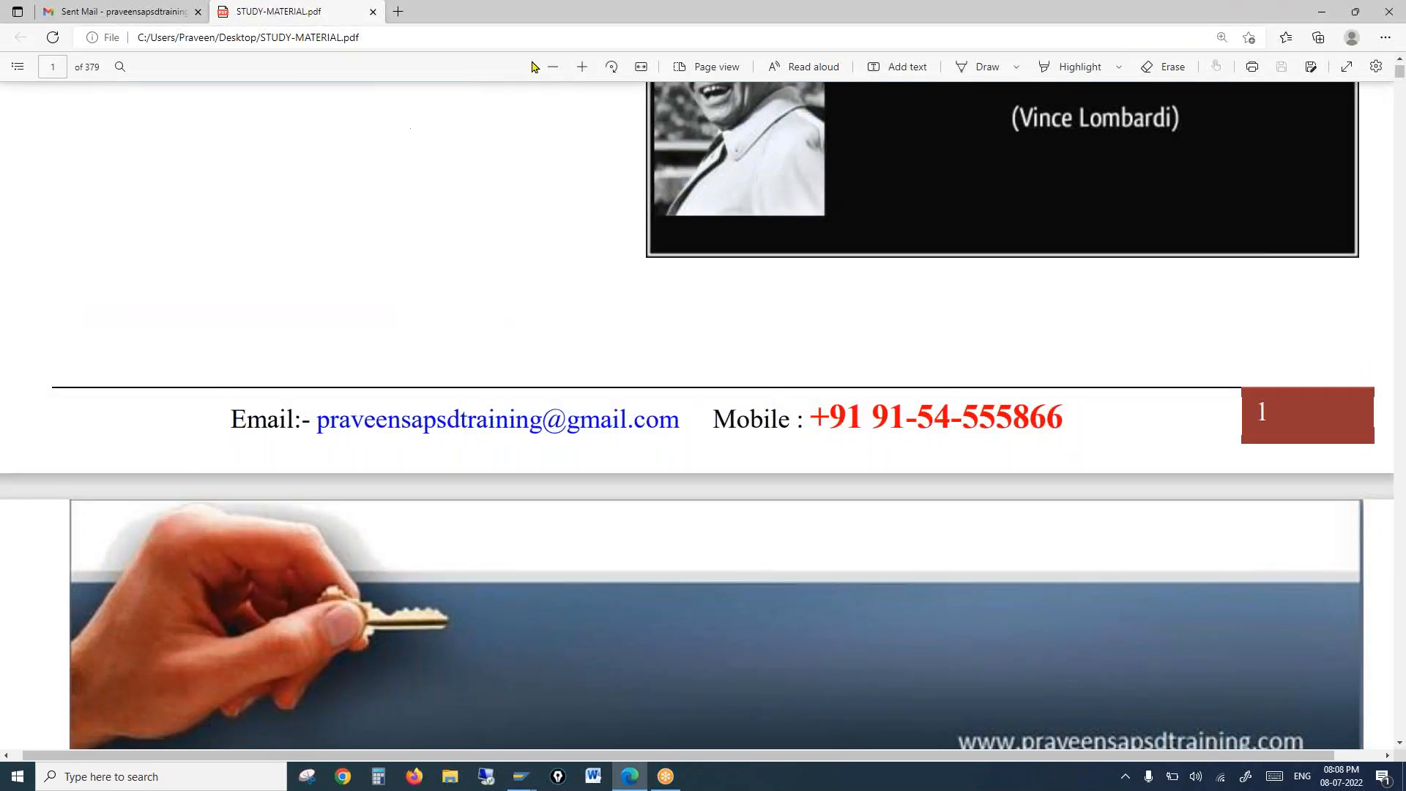
pyautogui.click(554, 68)
pyautogui.click(554, 68)
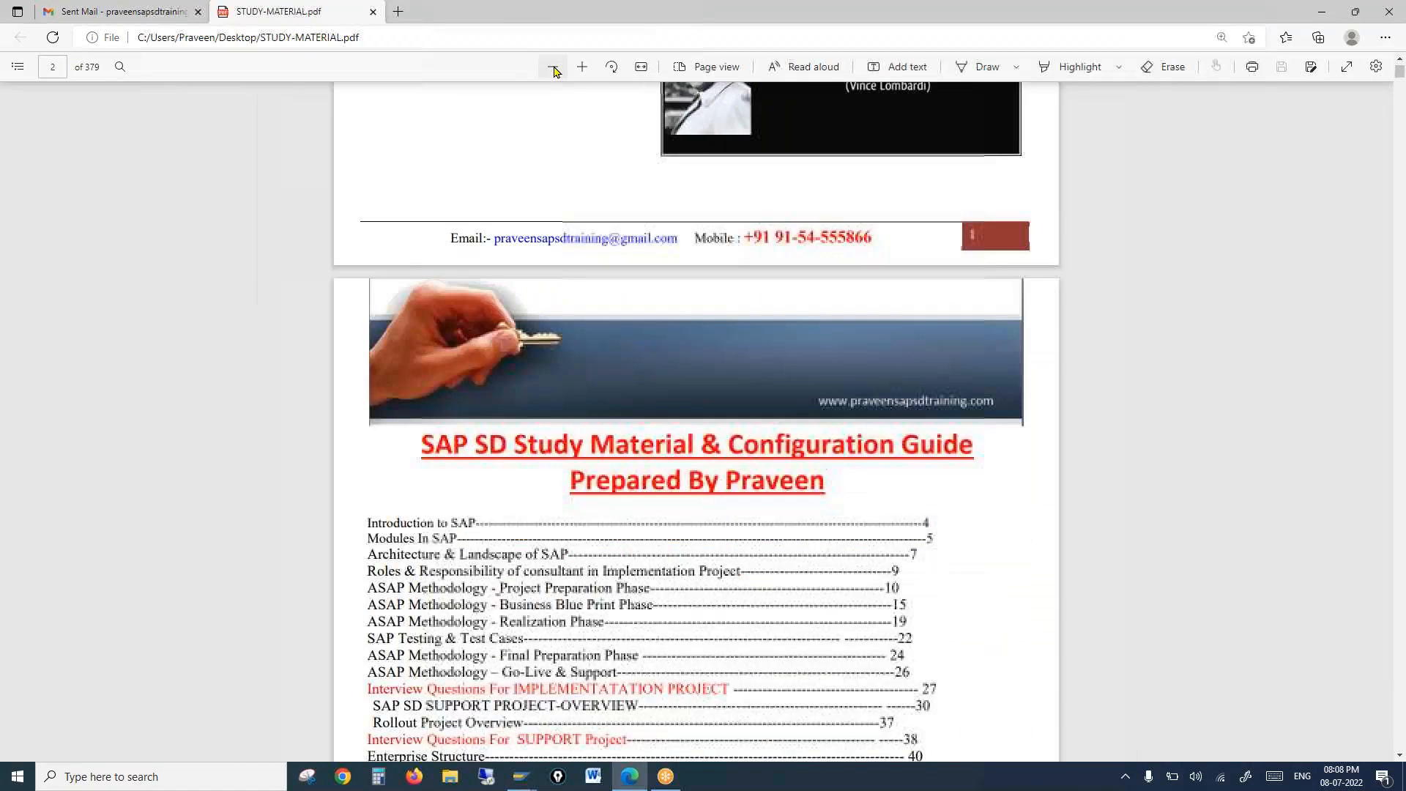
pyautogui.click(553, 67)
pyautogui.click(553, 67)
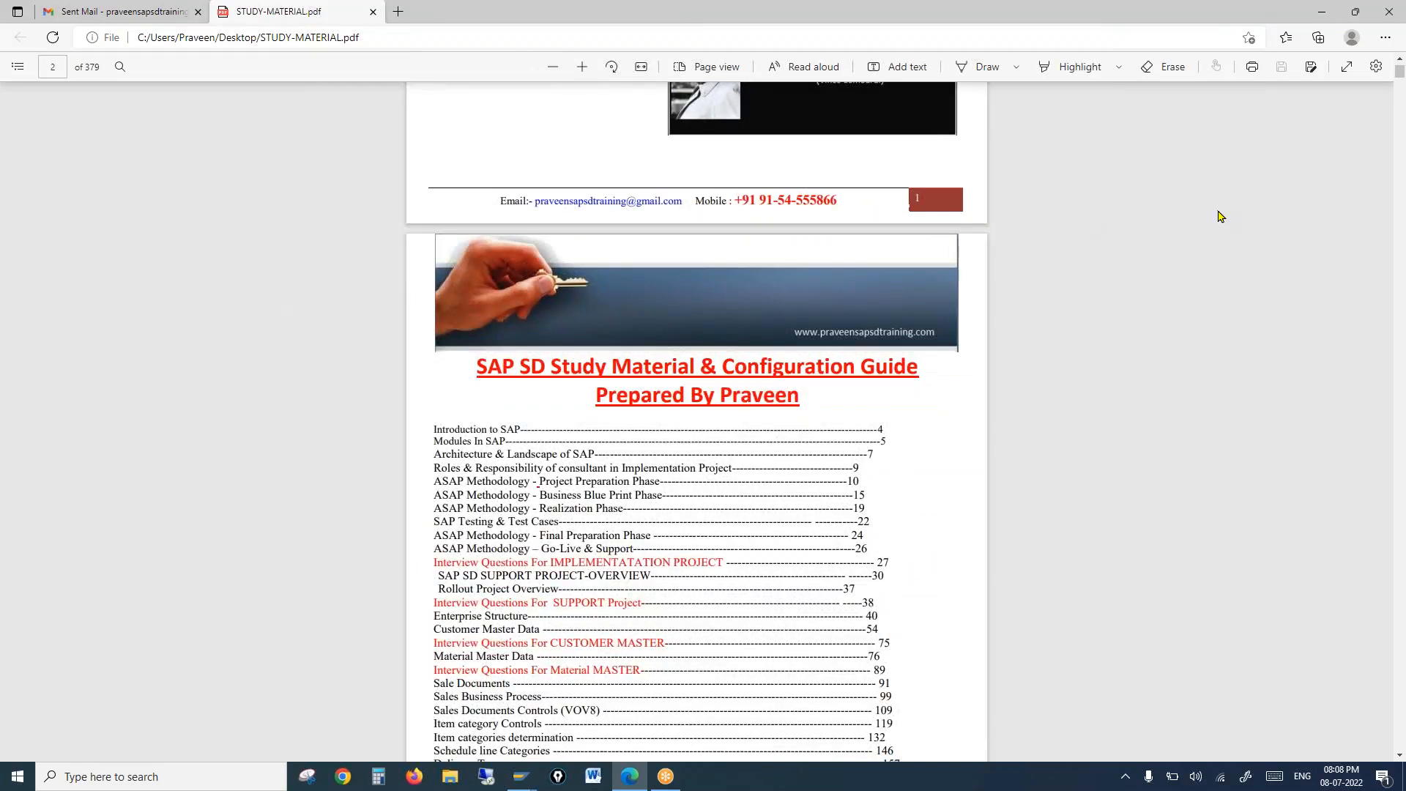
pyautogui.click(841, 316)
# Step: Jump the PDF to page 200
pyautogui.scroll(3, 841, 316)
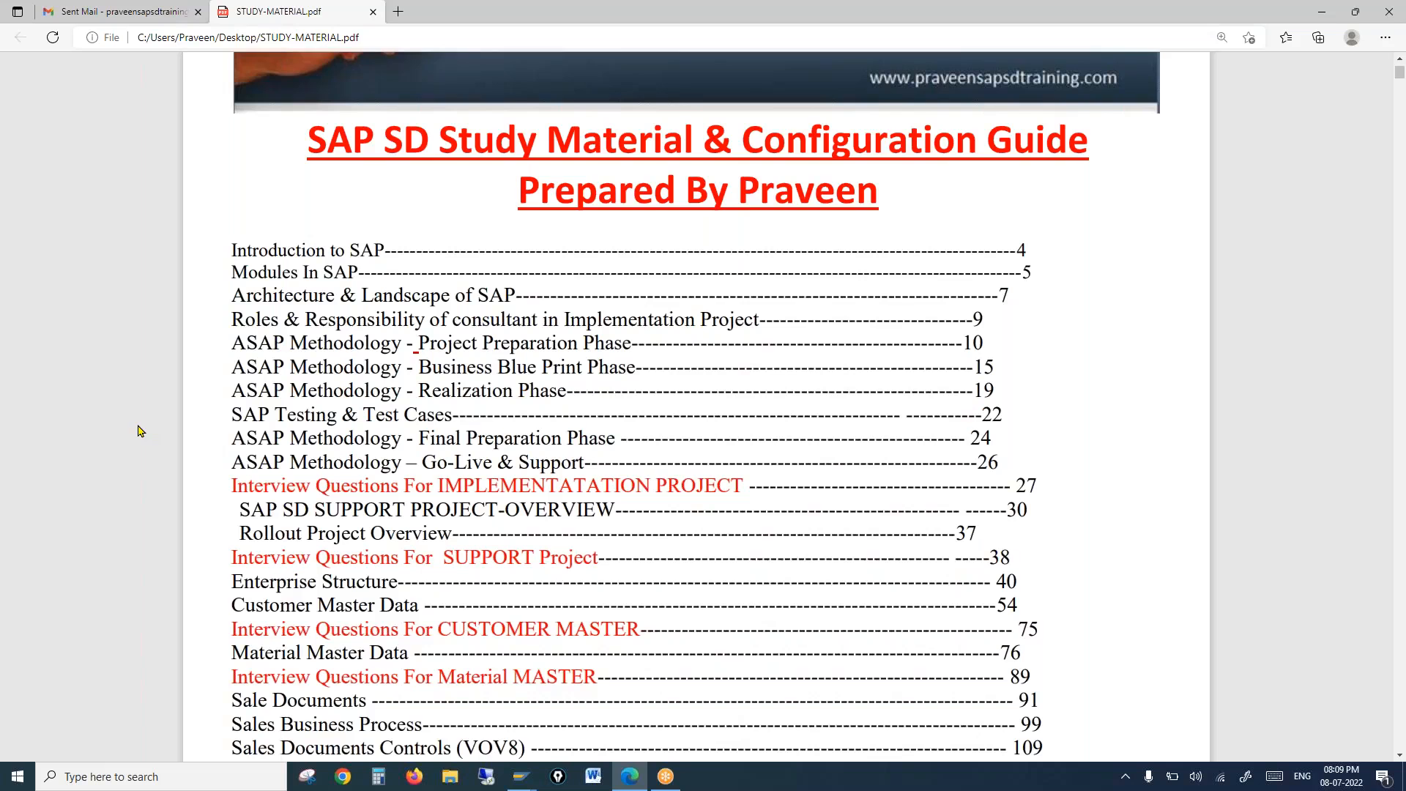
pyautogui.scroll(-1, 141, 431)
pyautogui.scroll(-3, 141, 432)
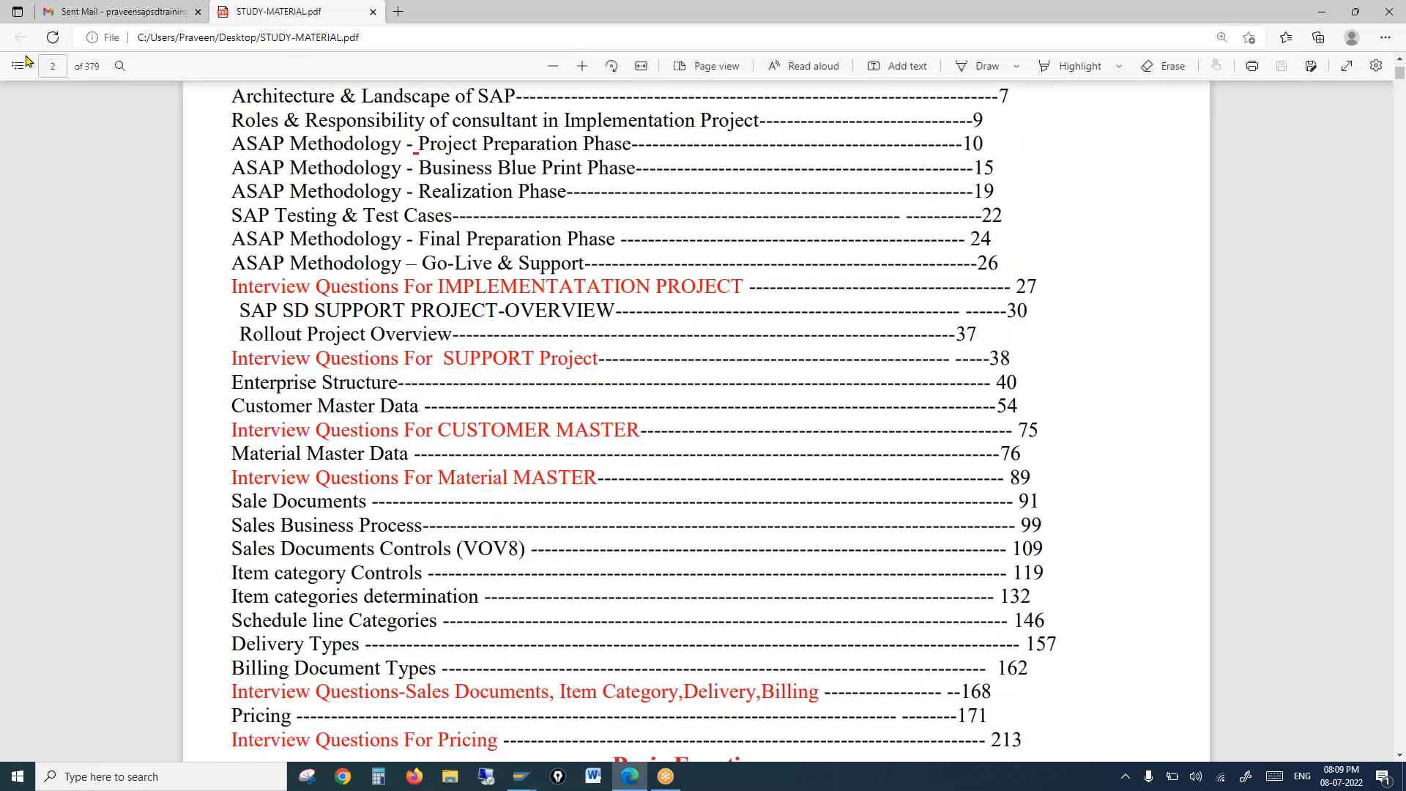
pyautogui.click(52, 65)
pyautogui.write('200')
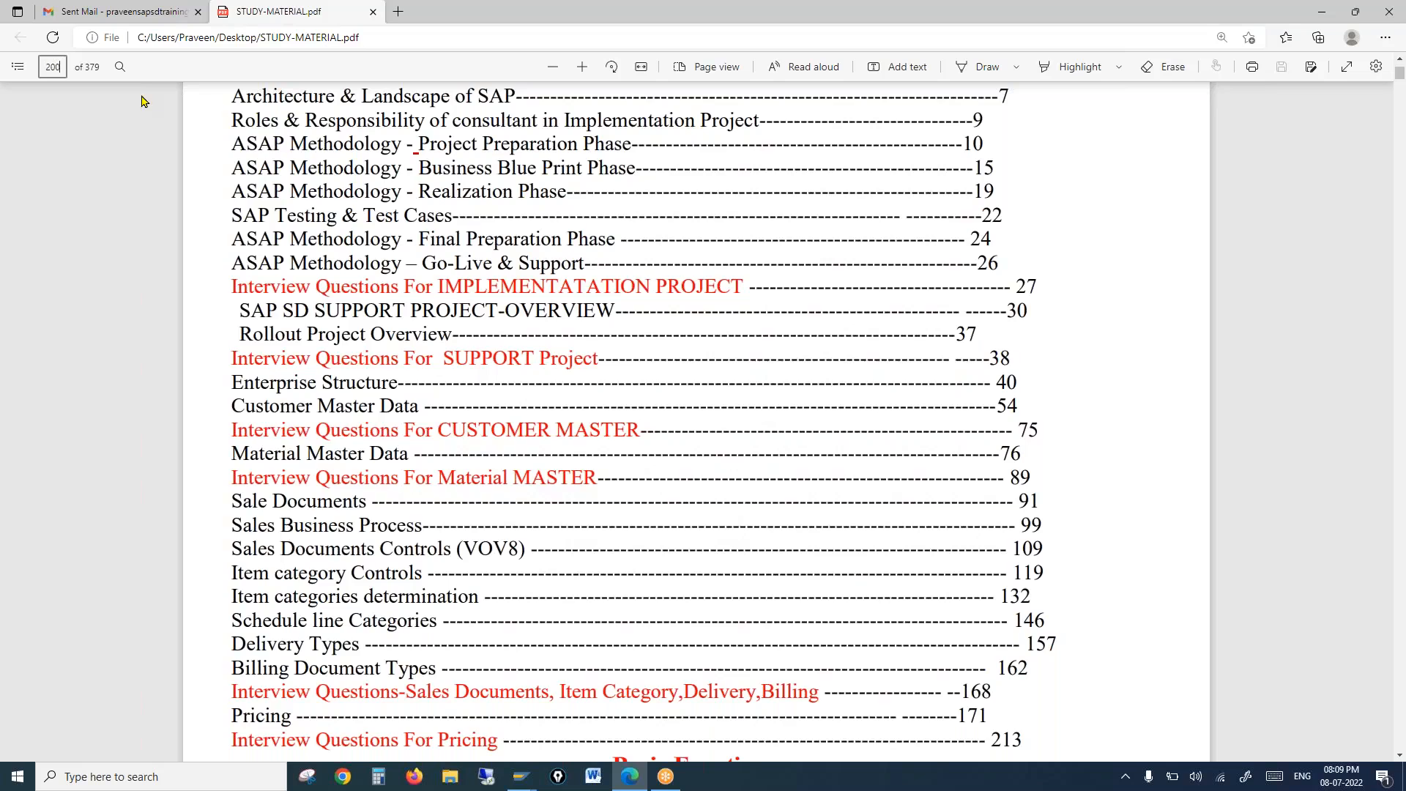
pyautogui.press('Return')
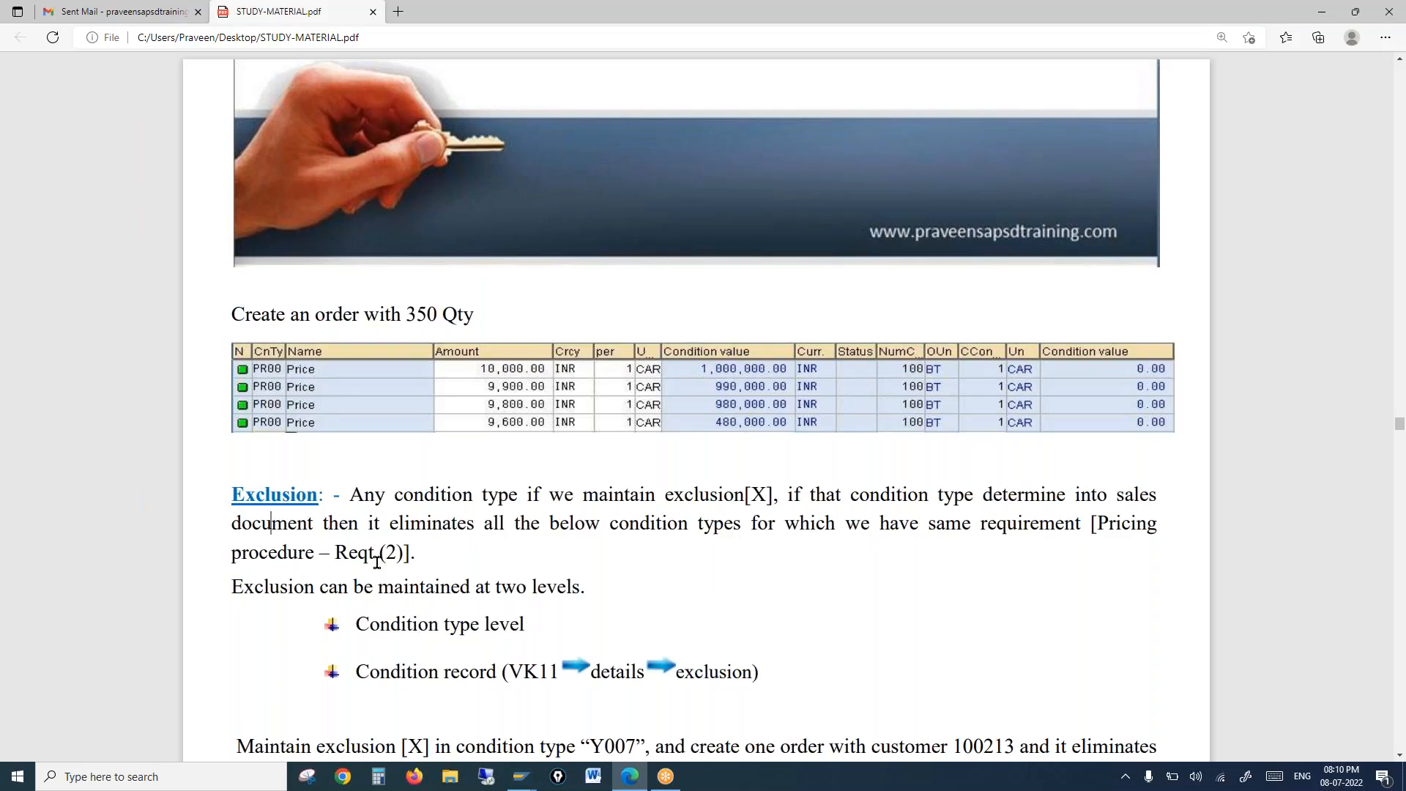
pyautogui.scroll(-1, 377, 562)
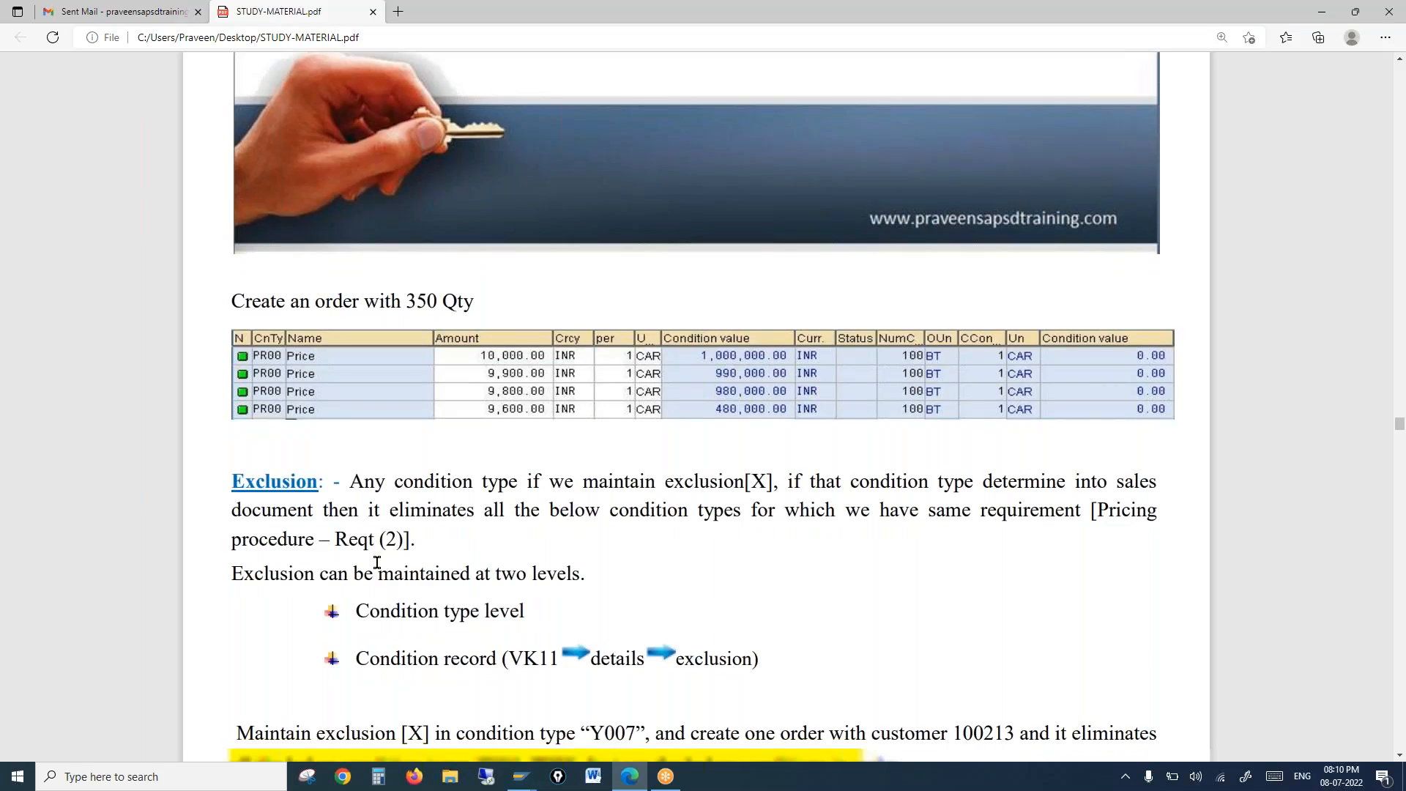
pyautogui.moveTo(519, 775)
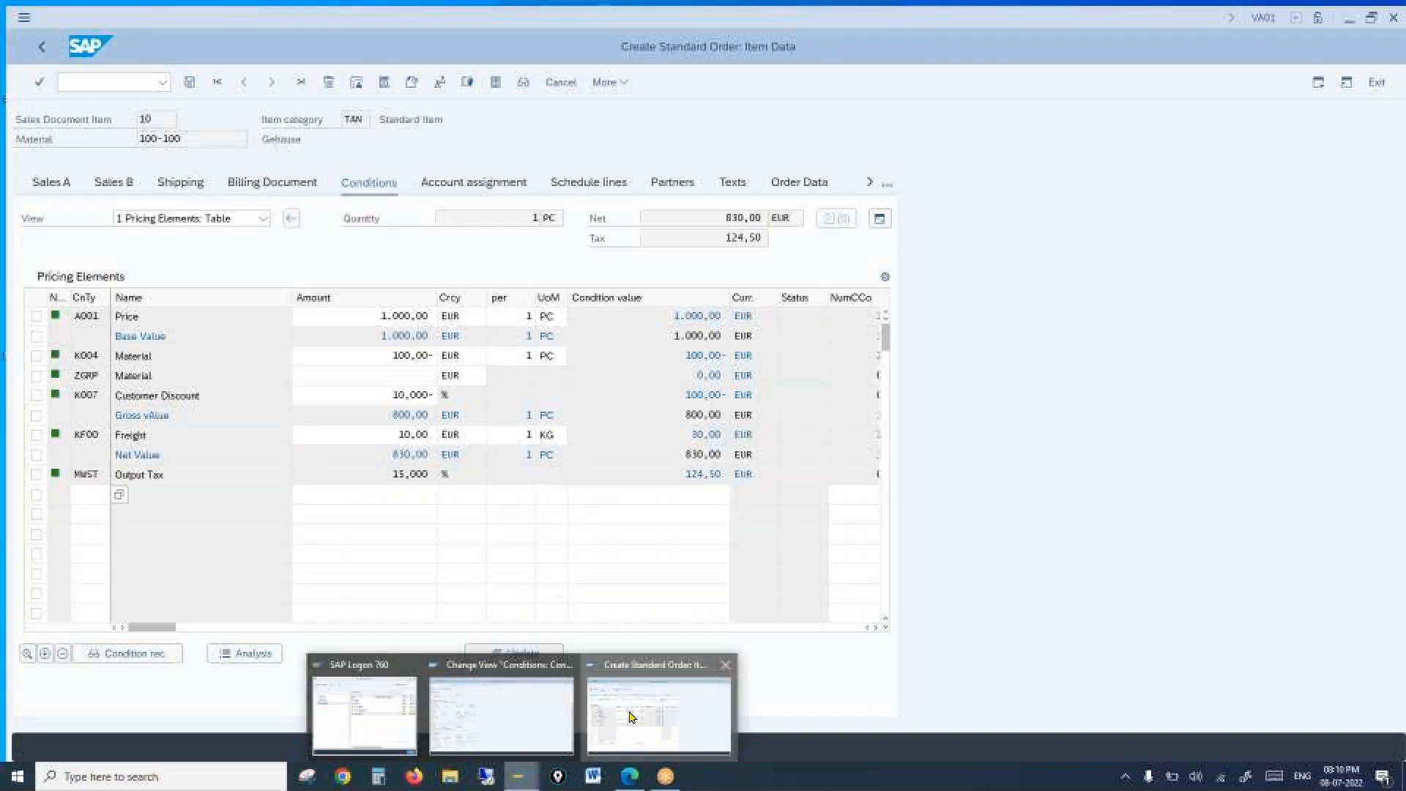
# Step: Run V/08 and open the Control steps of pricing procedure A001 (Galaxy Pri Pro)
pyautogui.click(659, 714)
pyautogui.click(120, 77)
pyautogui.write('/')
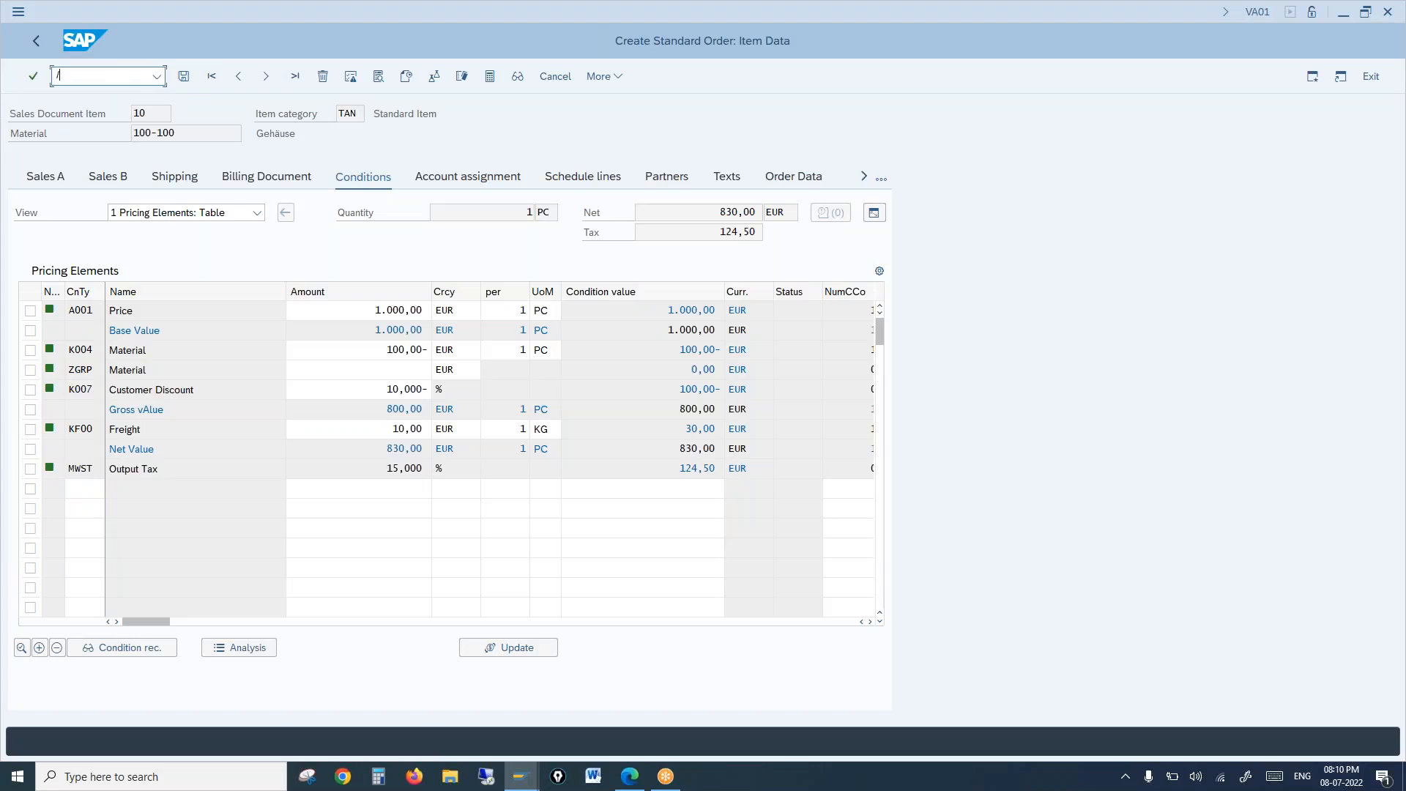
pyautogui.write('nnv/08')
pyautogui.press('Return')
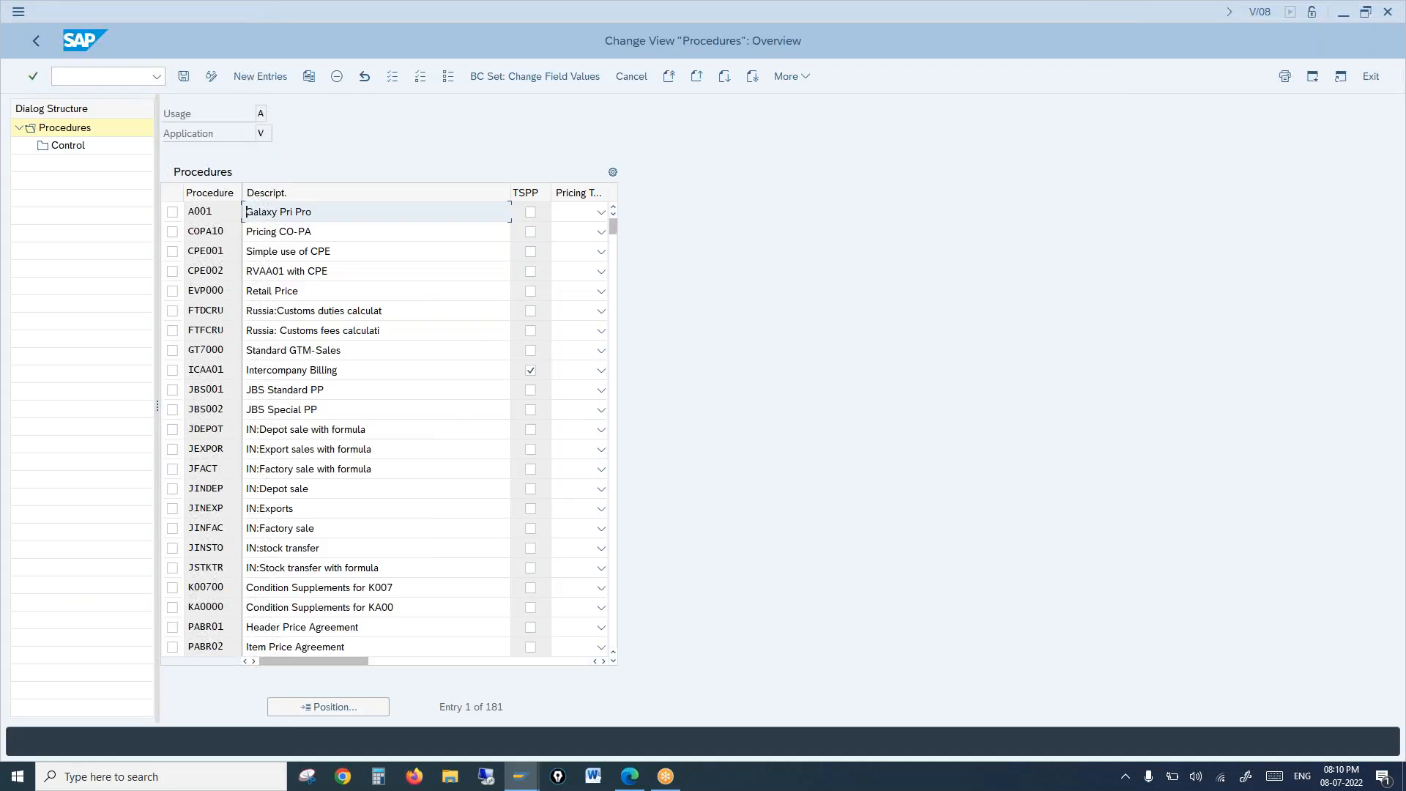
pyautogui.click(173, 212)
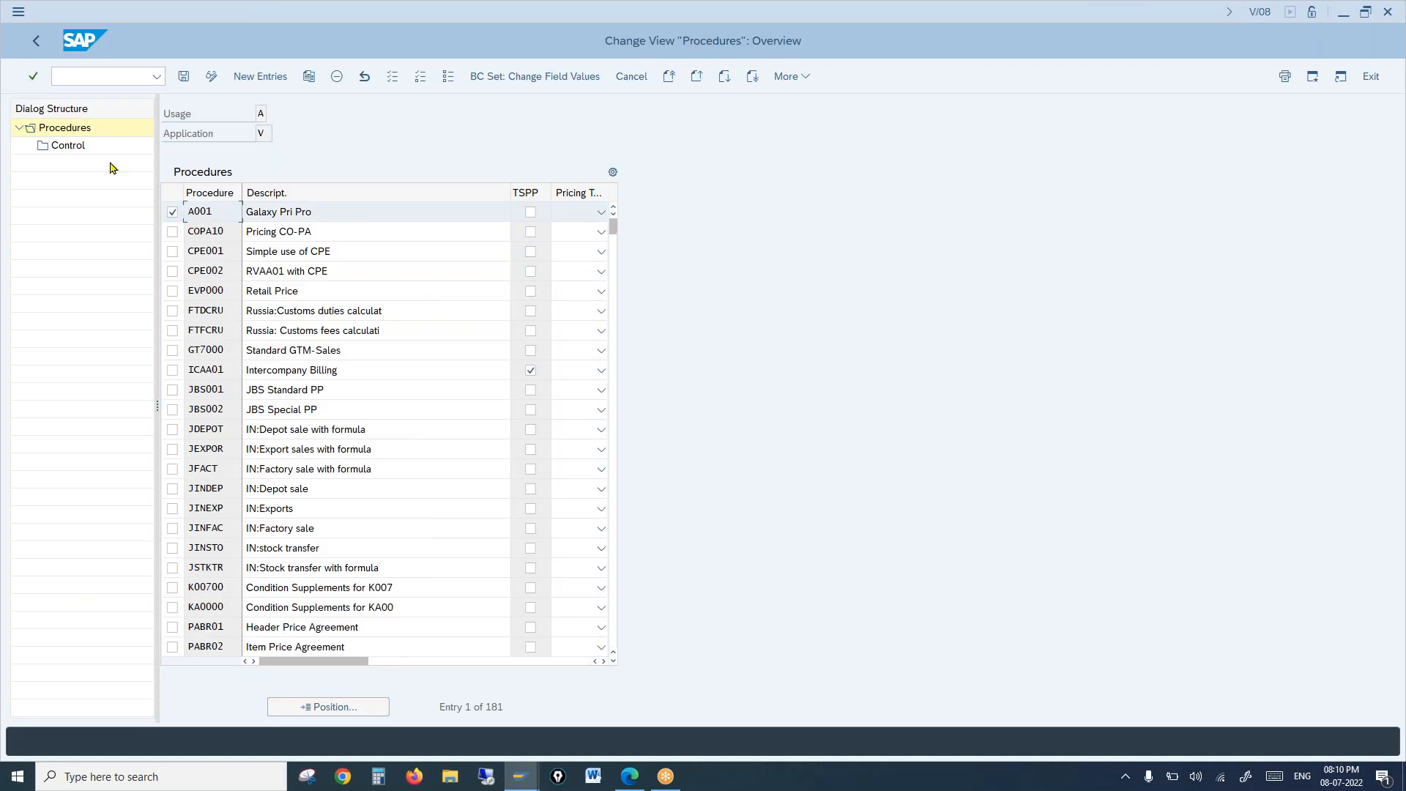
pyautogui.doubleClick(73, 147)
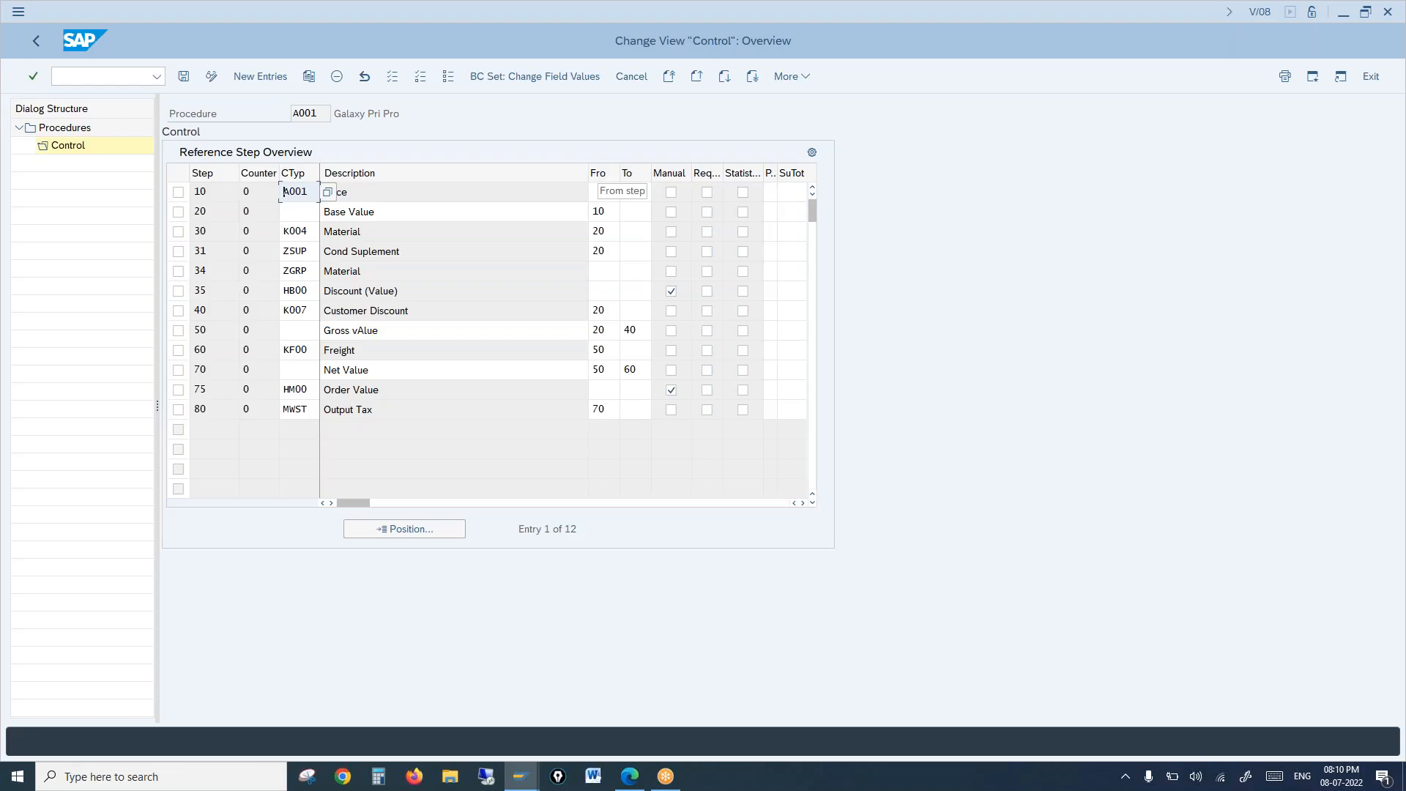
# Step: Enter requirement 2 for steps 10, 30, 31, 34 and 35 in the A001 control overview
pyautogui.moveTo(588, 169); pyautogui.dragTo(459, 163)
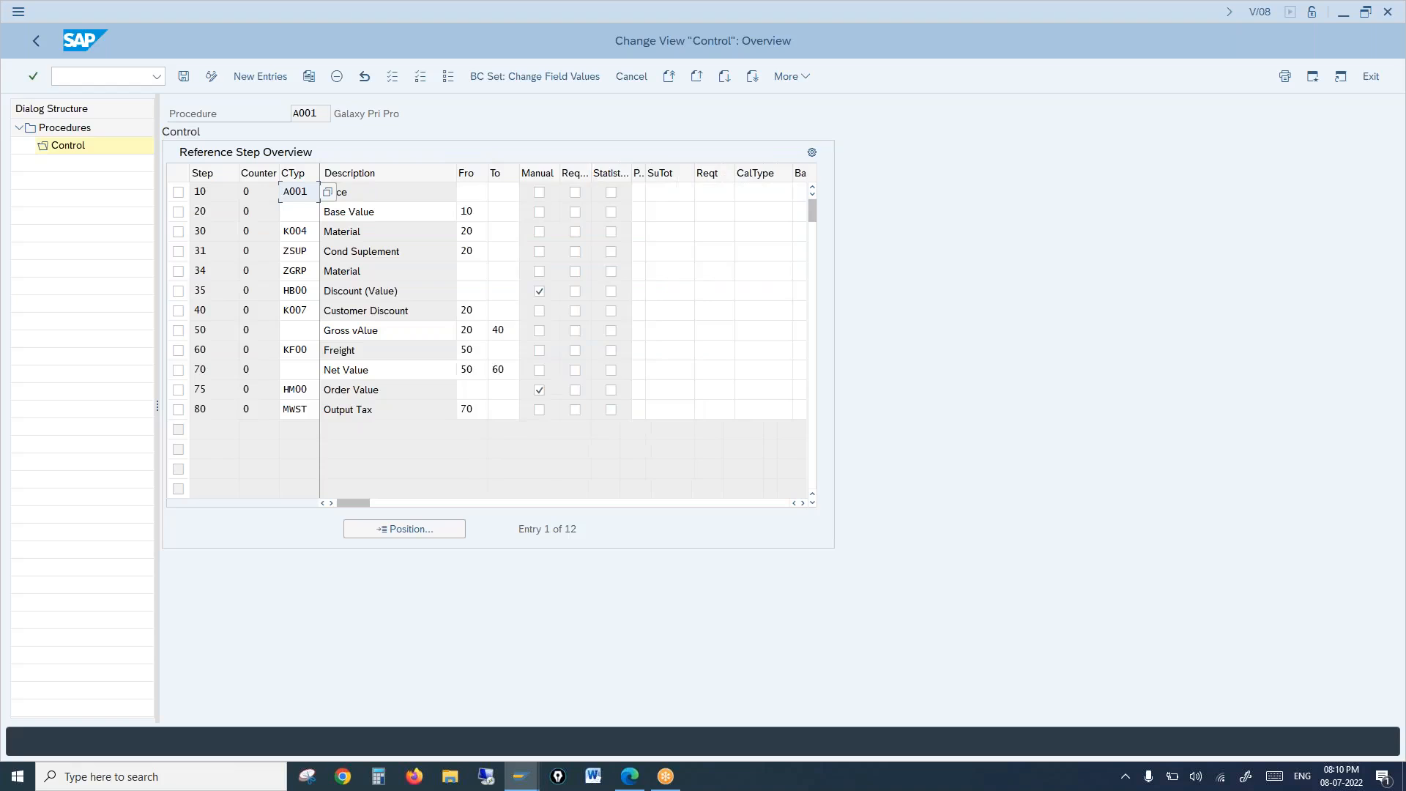
pyautogui.click(712, 192)
pyautogui.write('2')
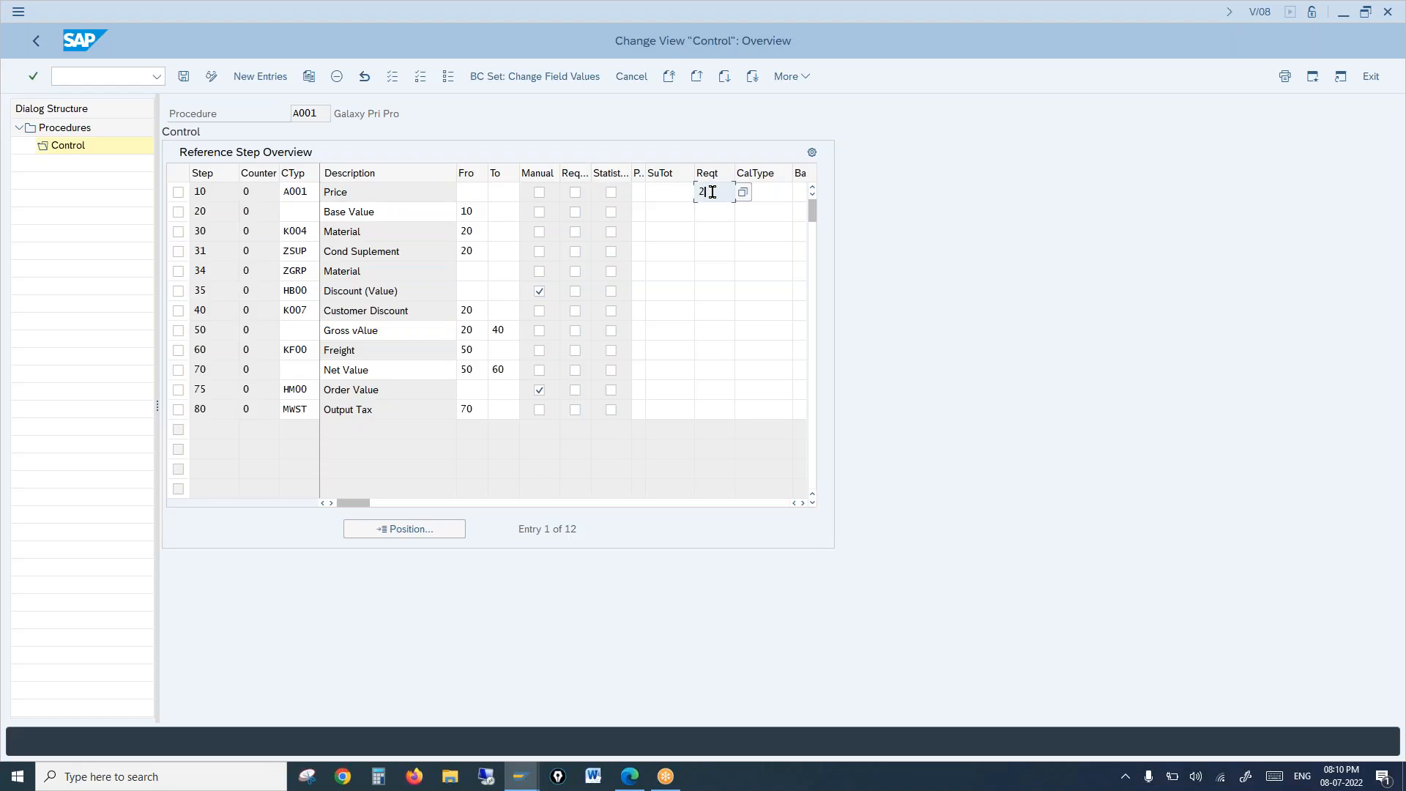
pyautogui.click(716, 227)
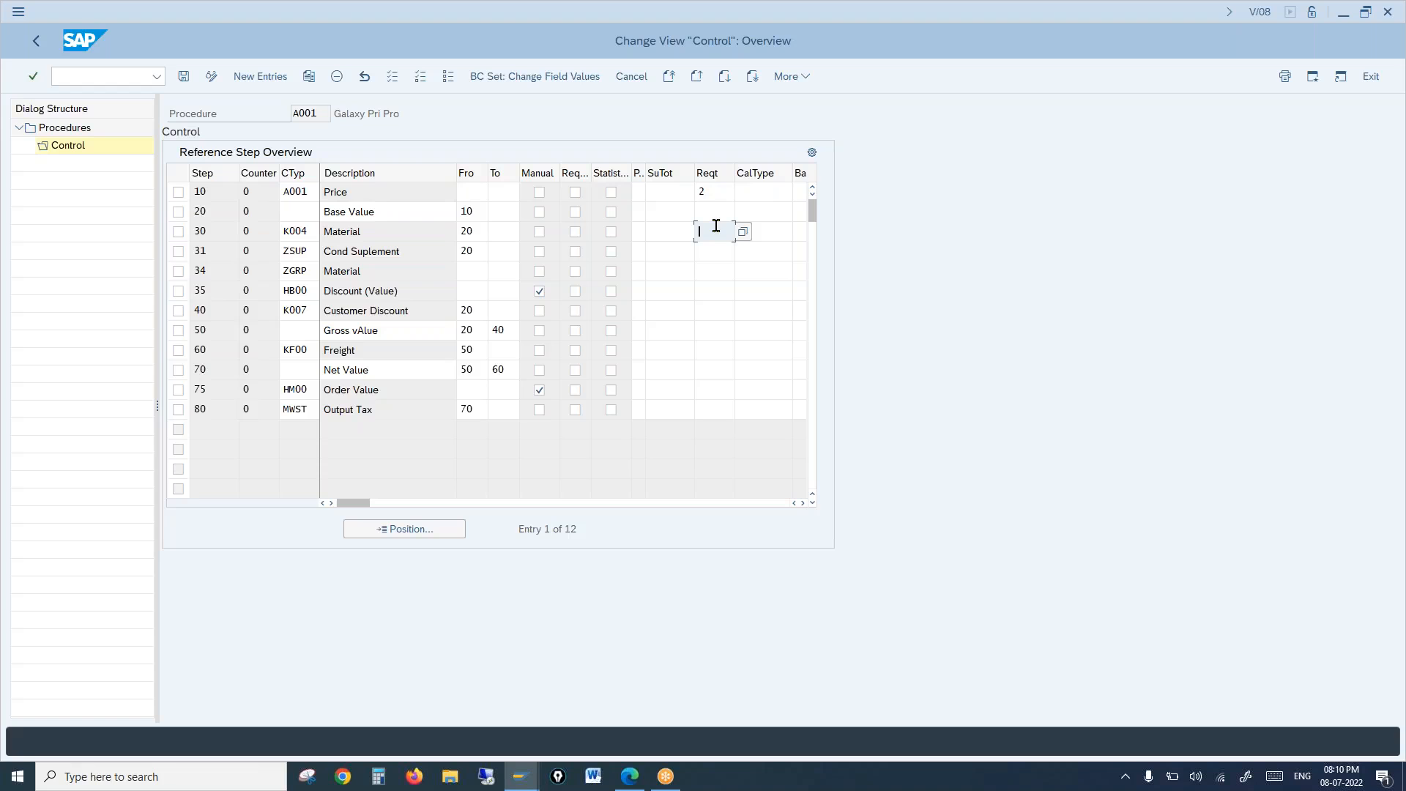
pyautogui.write('2')
pyautogui.click(716, 256)
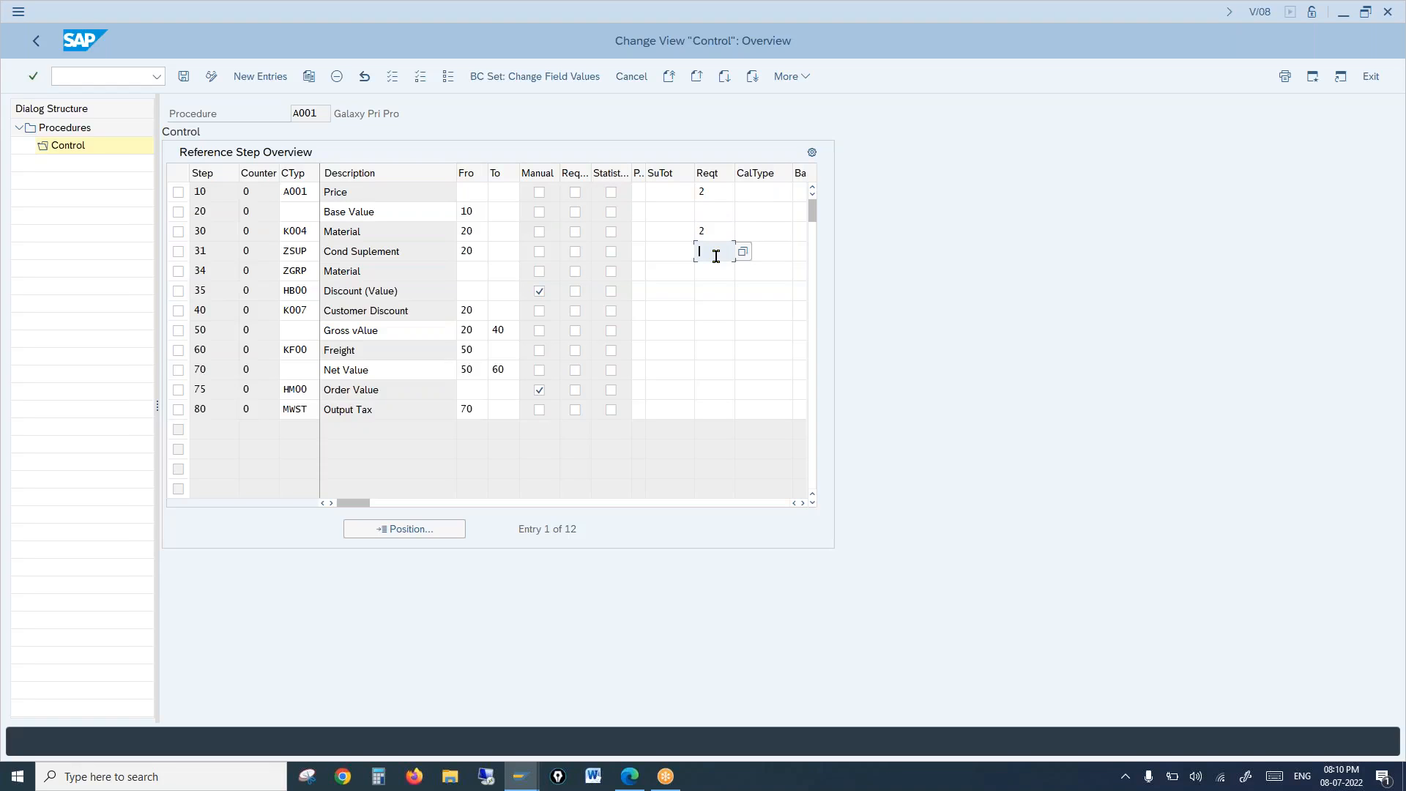
pyautogui.write('2')
pyautogui.click(716, 273)
pyautogui.write('2')
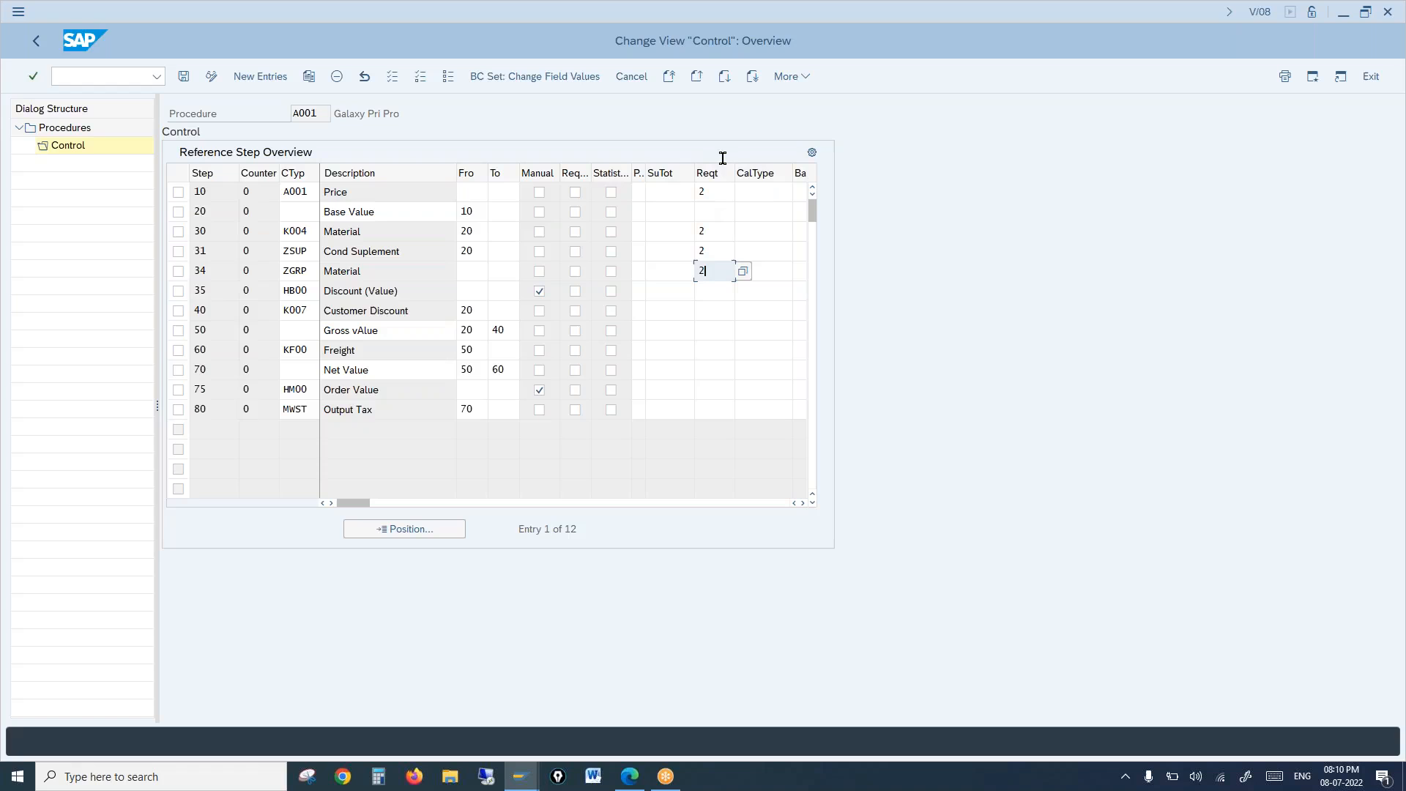
pyautogui.click(726, 295)
pyautogui.write('2')
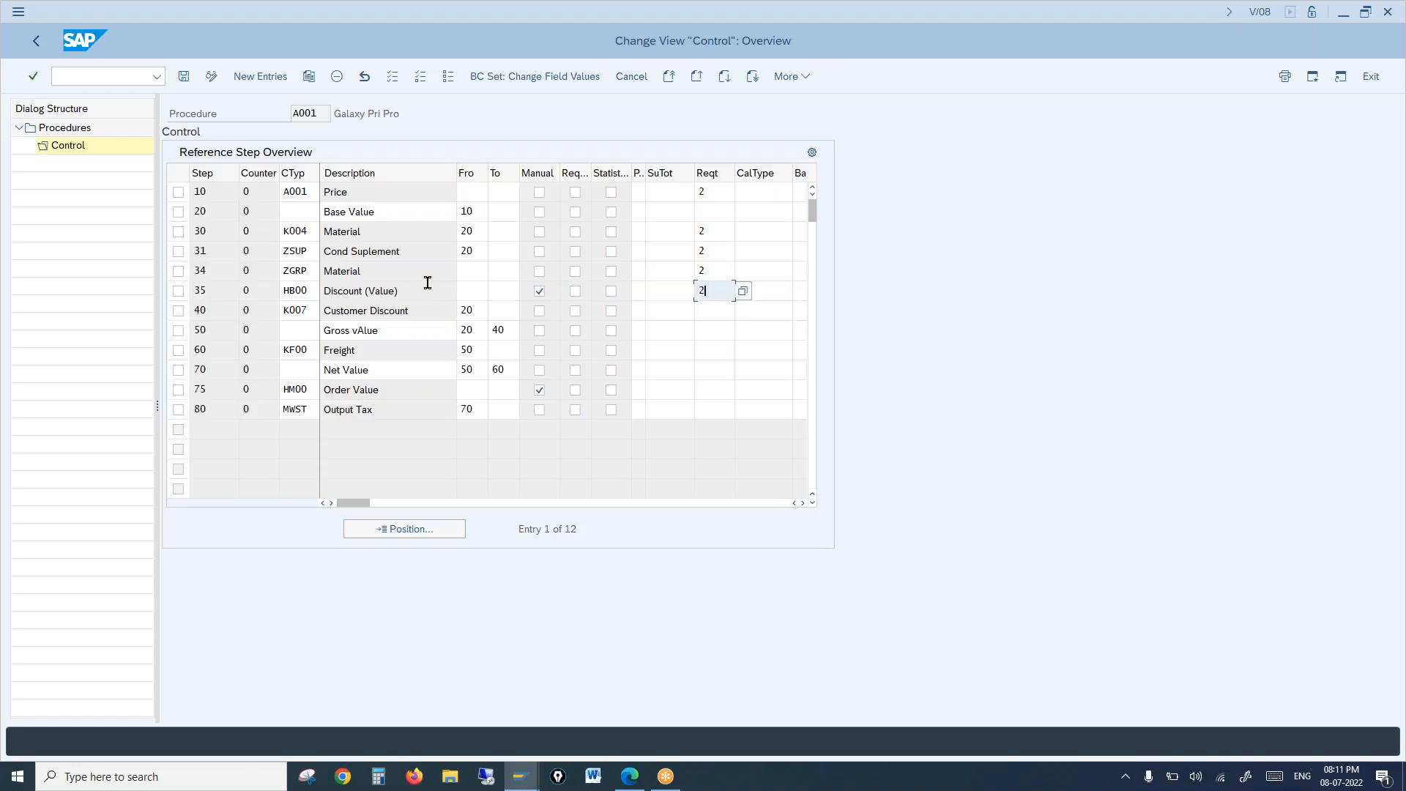
pyautogui.doubleClick(309, 230)
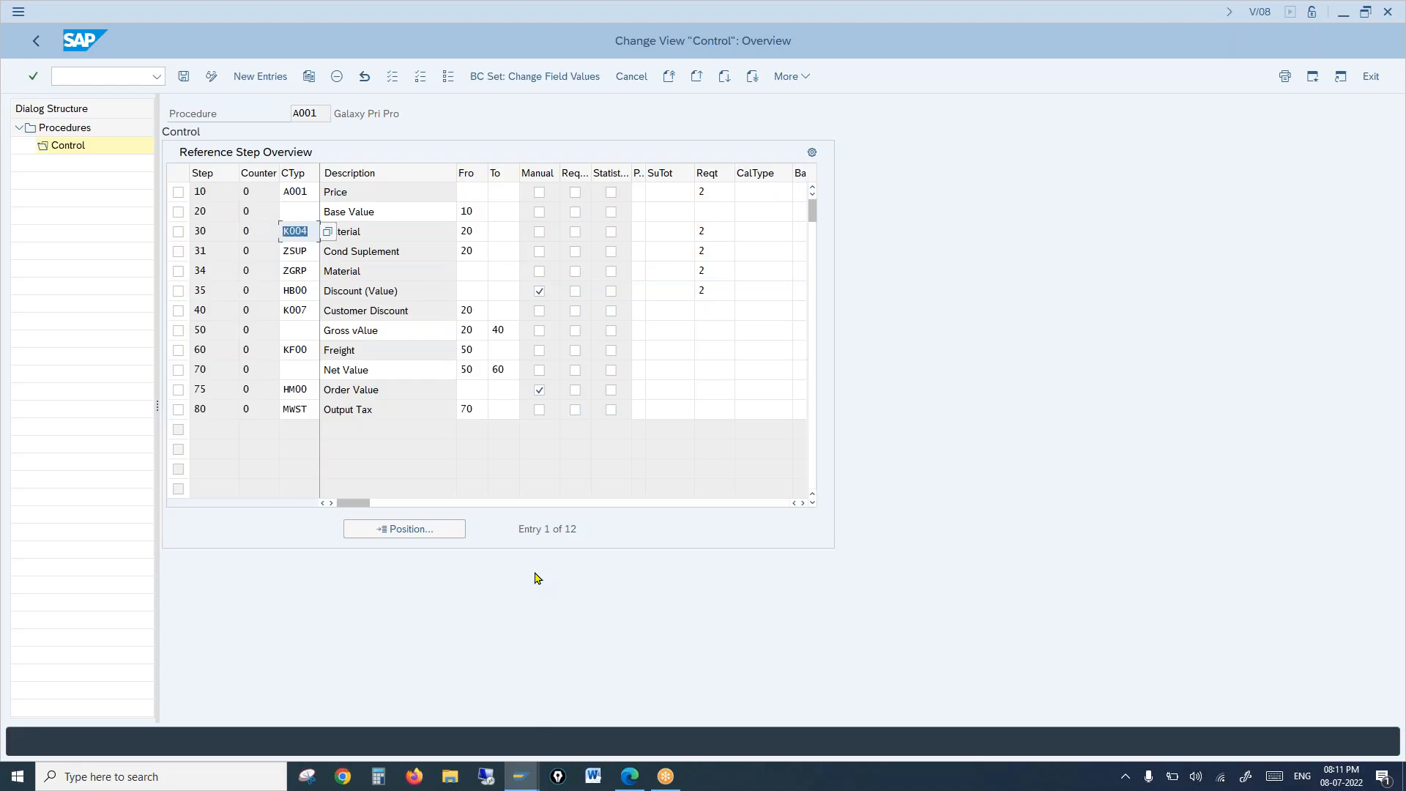
# Step: Set the Exclusion indicator to X in the condition type details
pyautogui.moveTo(518, 785)
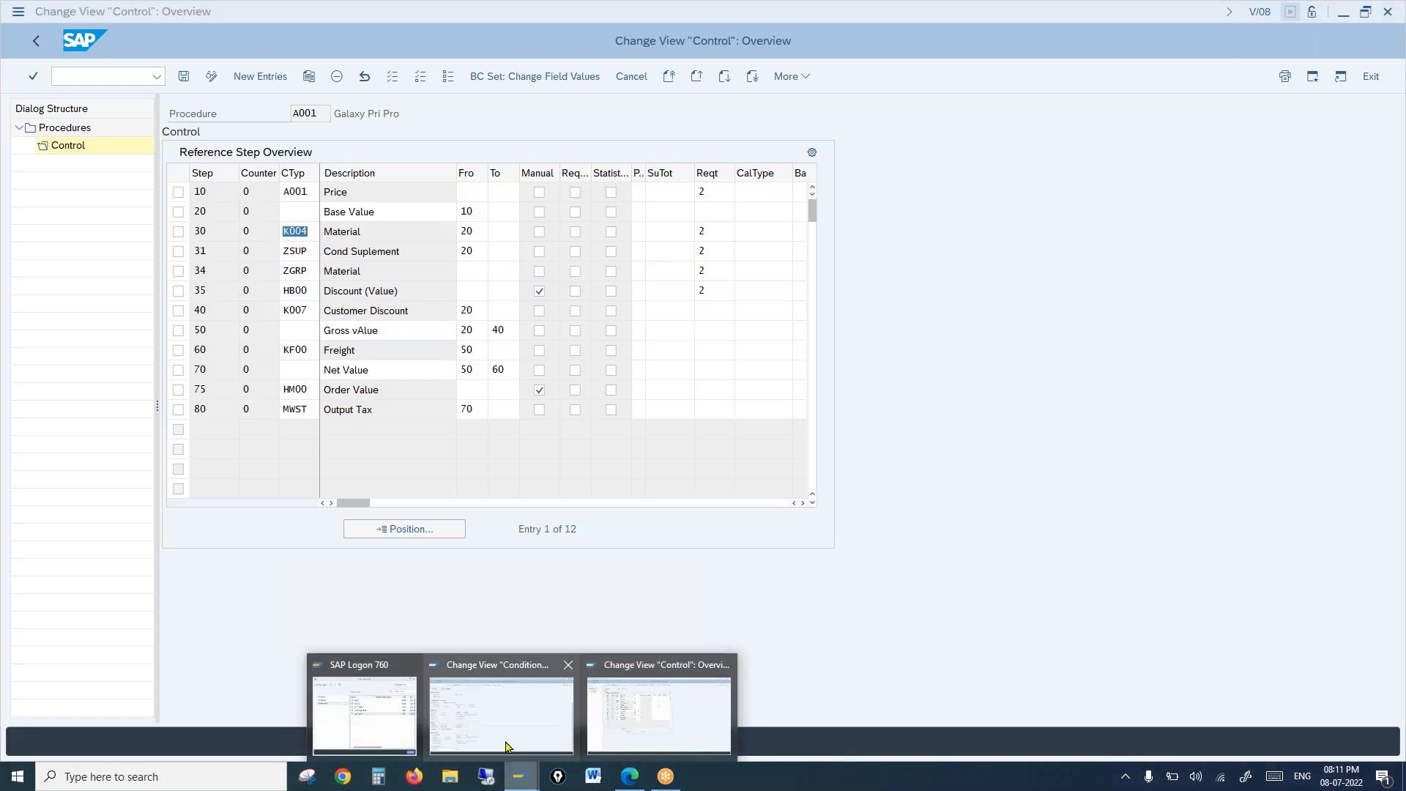
pyautogui.click(502, 732)
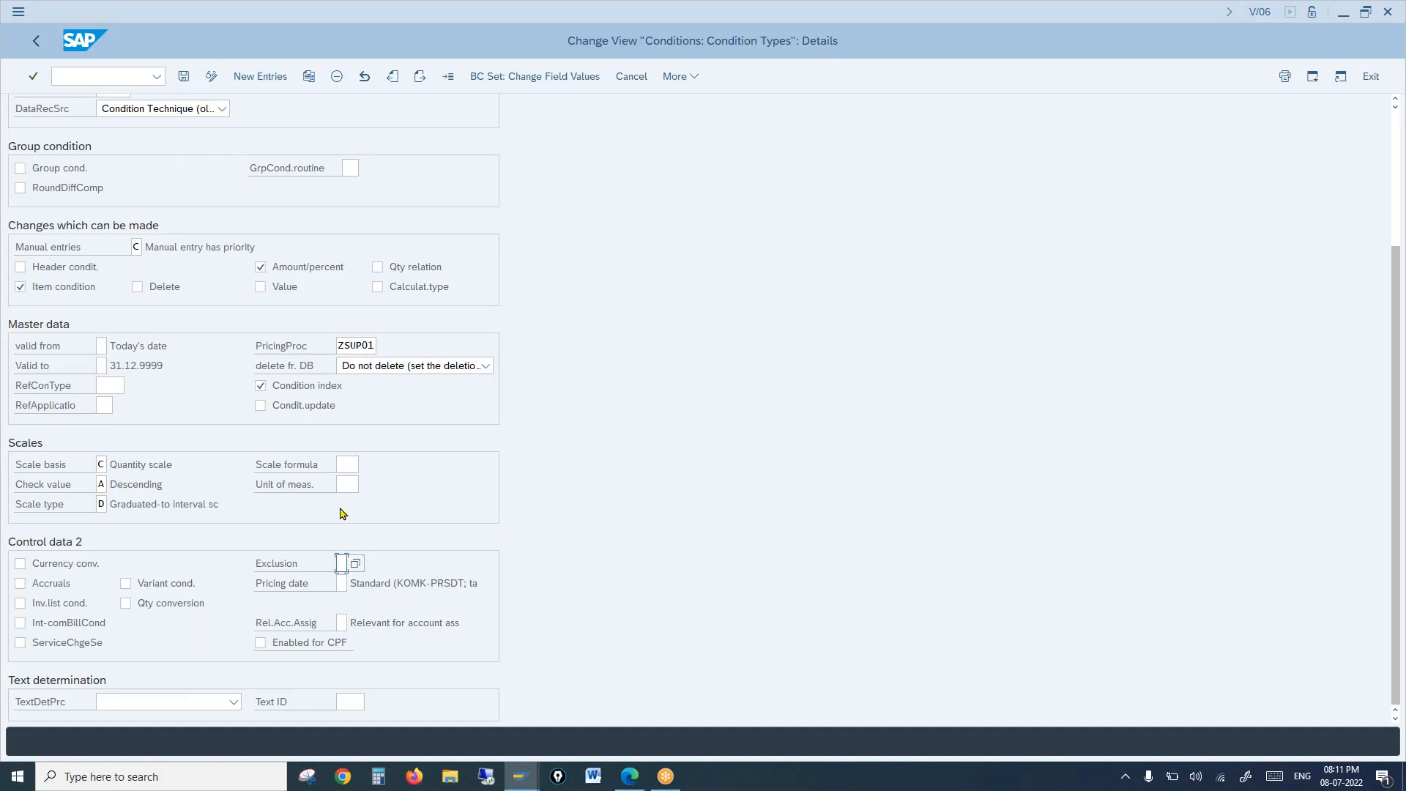
pyautogui.write('X')
# Step: Back in the A001 control overview, highlight condition type K004 in step 30
pyautogui.click(519, 776)
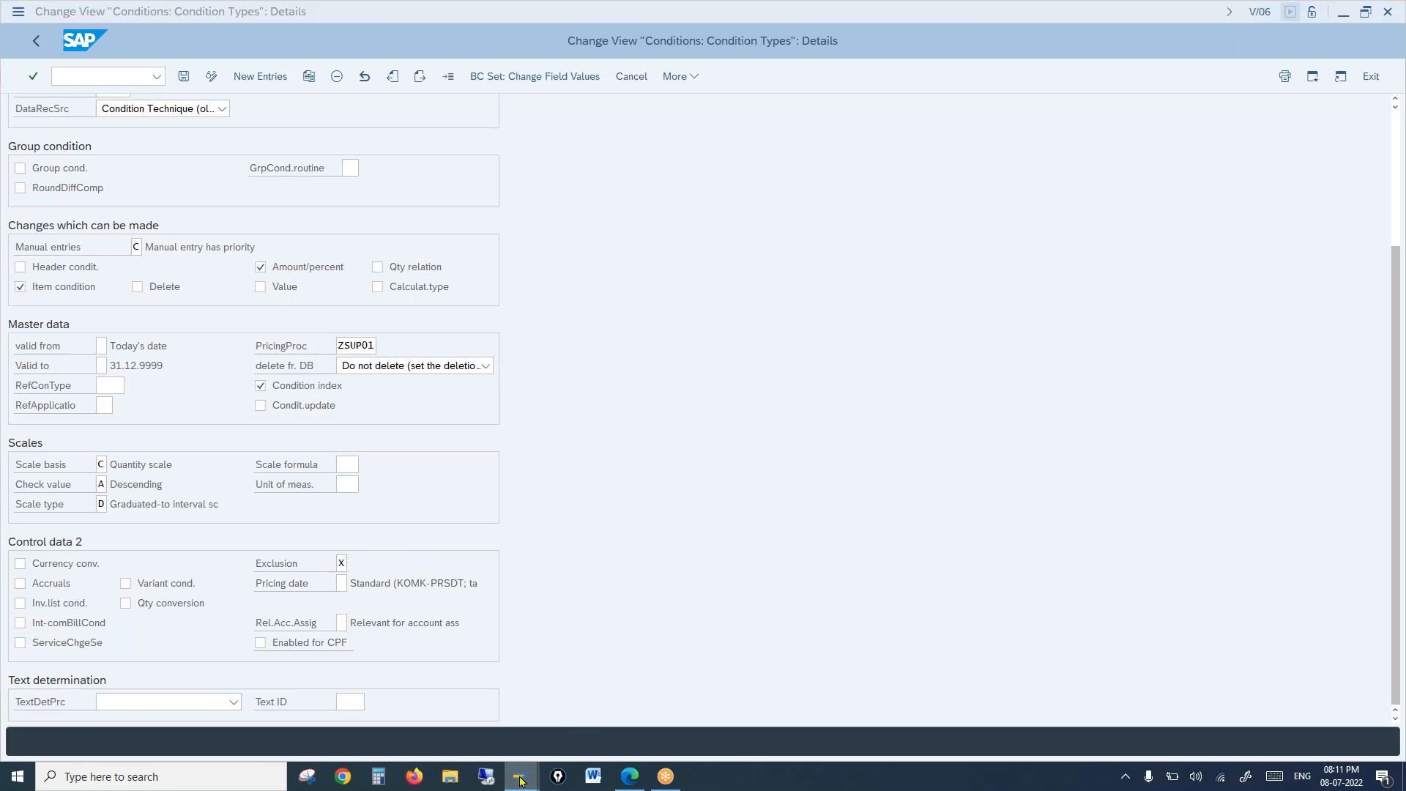
pyautogui.click(634, 710)
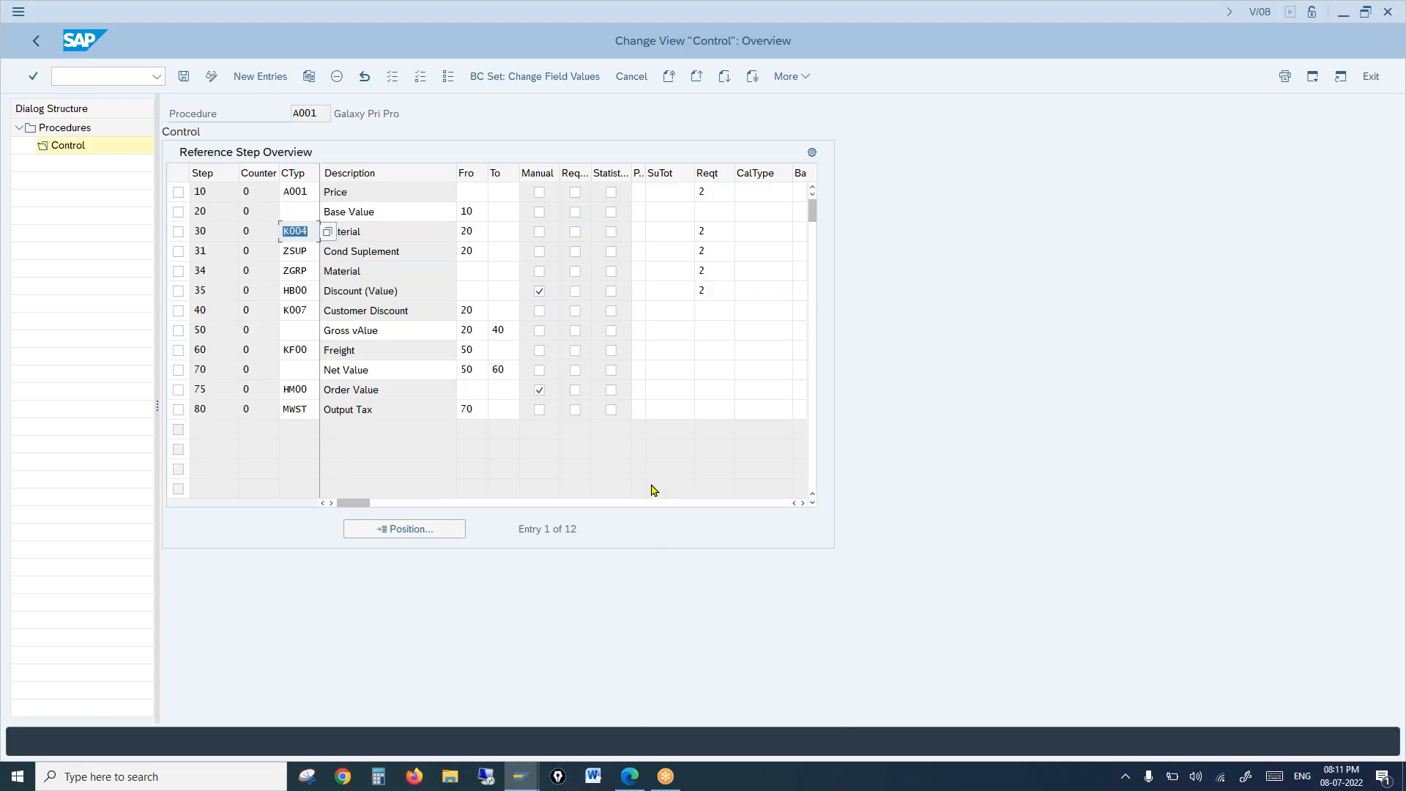
pyautogui.click(313, 226)
pyautogui.moveTo(314, 226); pyautogui.dragTo(280, 222)
pyautogui.click(717, 235)
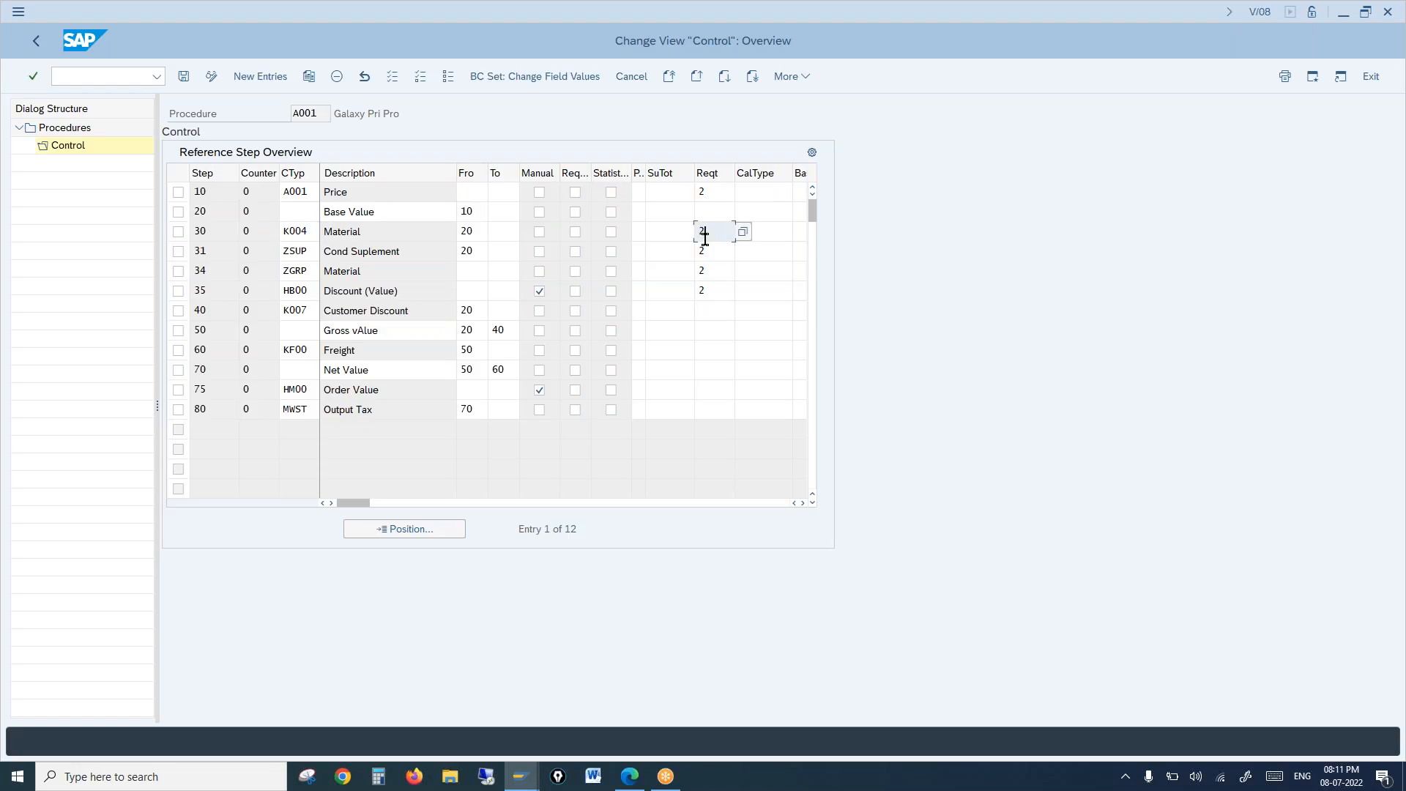
pyautogui.click(707, 254)
pyautogui.click(716, 269)
pyautogui.moveTo(716, 269); pyautogui.dragTo(689, 270)
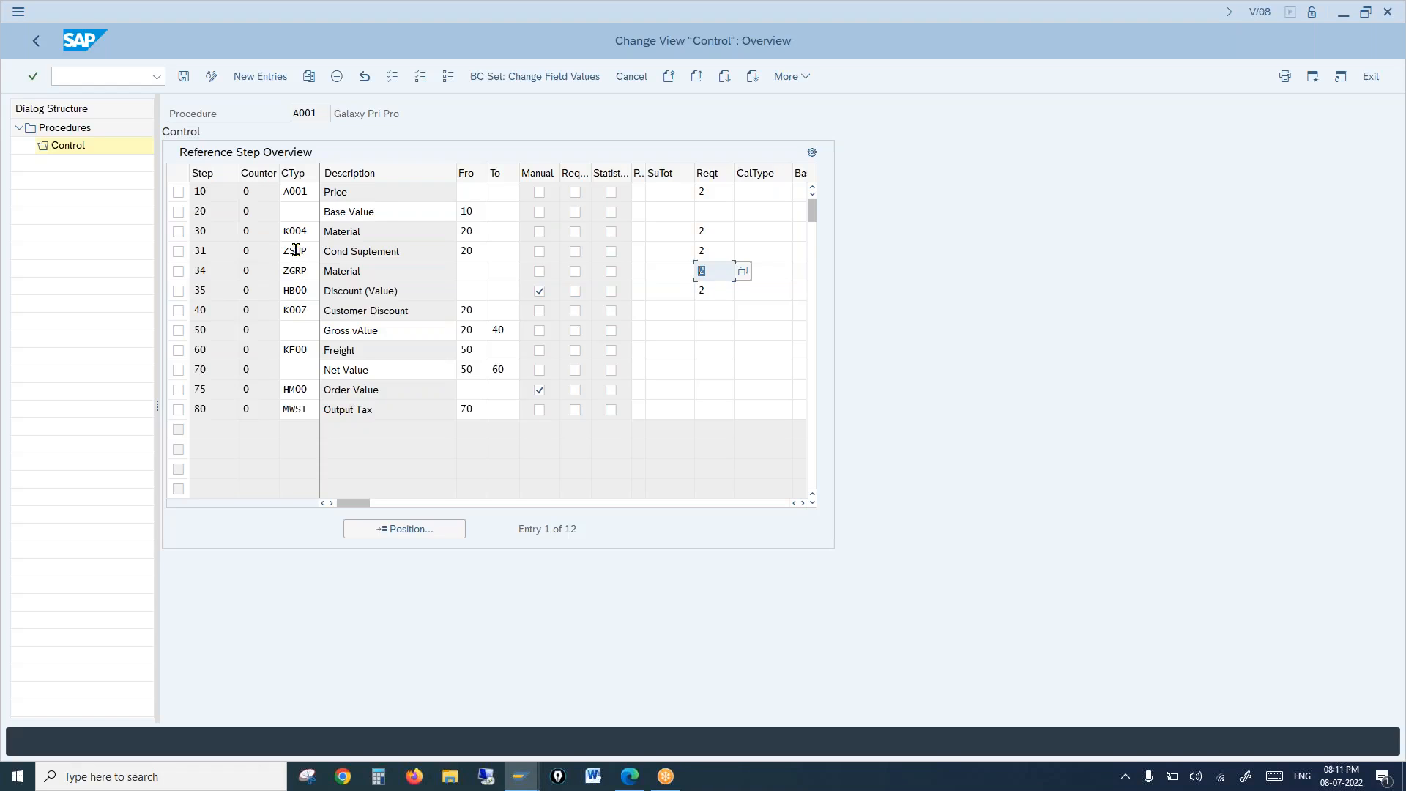
pyautogui.click(313, 230)
pyautogui.moveTo(313, 230); pyautogui.dragTo(282, 225)
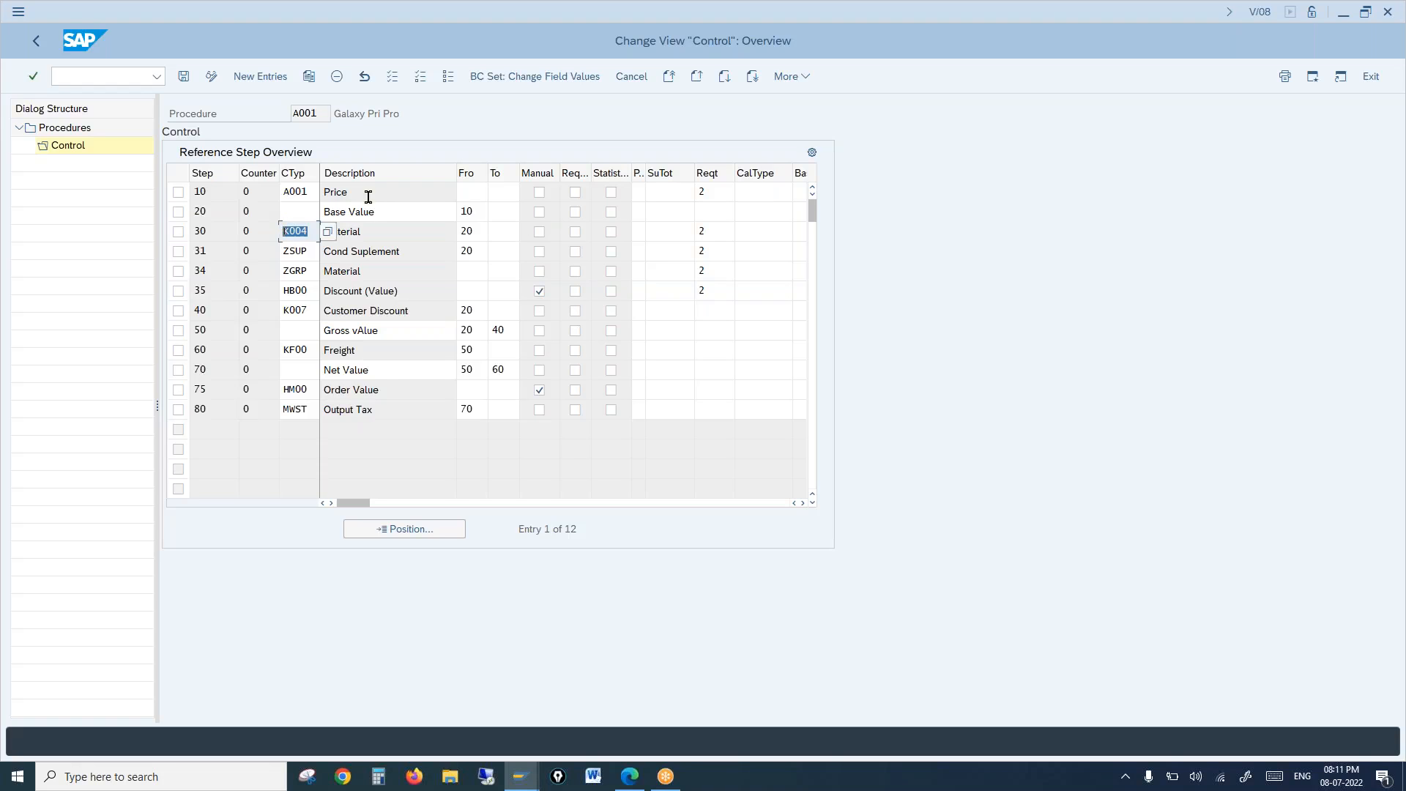
pyautogui.click(712, 251)
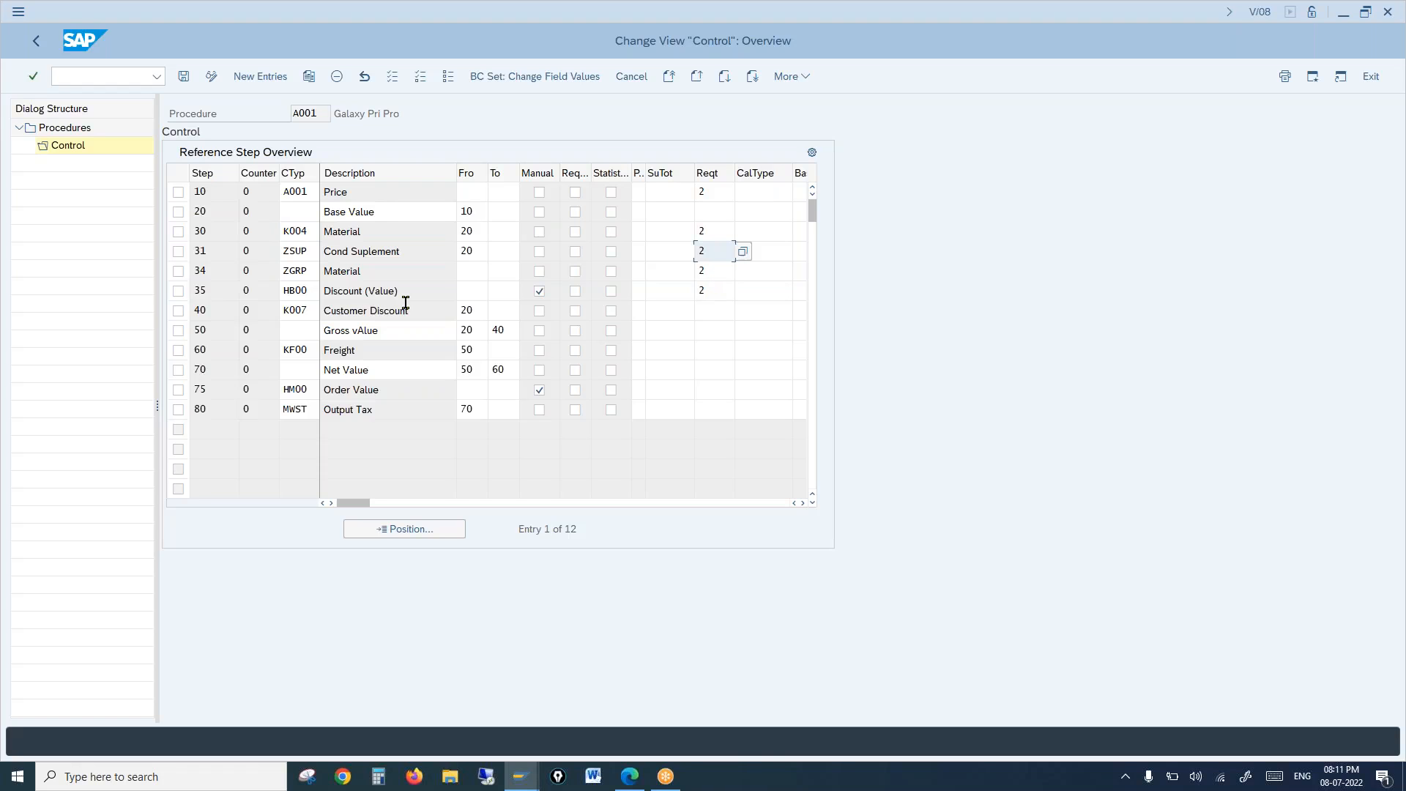
pyautogui.click(312, 230)
pyautogui.moveTo(312, 230); pyautogui.dragTo(279, 227)
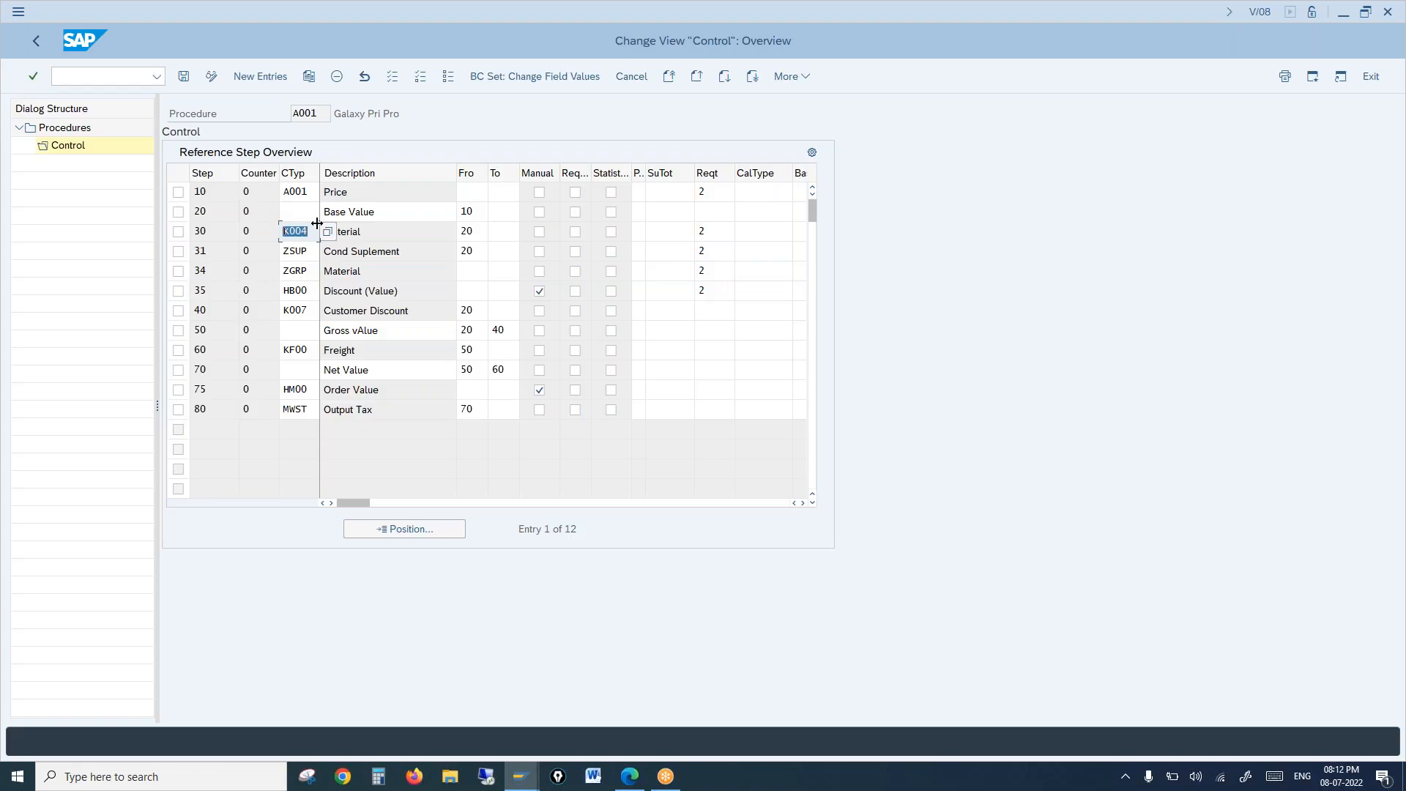
pyautogui.moveTo(315, 226); pyautogui.dragTo(265, 225)
pyautogui.moveTo(310, 250); pyautogui.dragTo(289, 250)
pyautogui.moveTo(310, 232); pyautogui.dragTo(268, 228)
pyautogui.moveTo(312, 251); pyautogui.dragTo(280, 248)
pyautogui.click(715, 231)
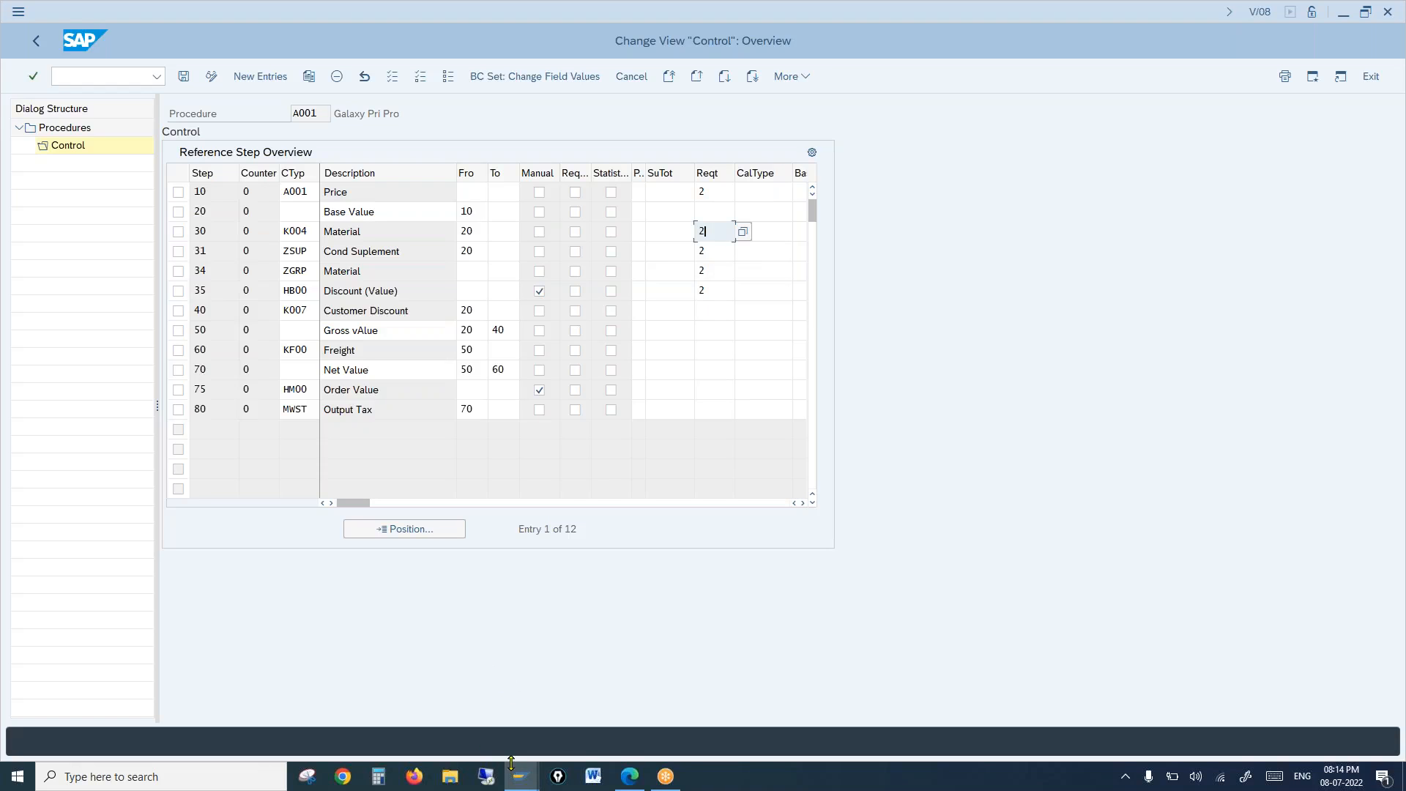
# Step: In STUDY-MATERIAL.pdf's Exclusion section, highlight Y007 and its excluded condition types Z004, ZDIS
pyautogui.moveTo(630, 777)
pyautogui.click(634, 735)
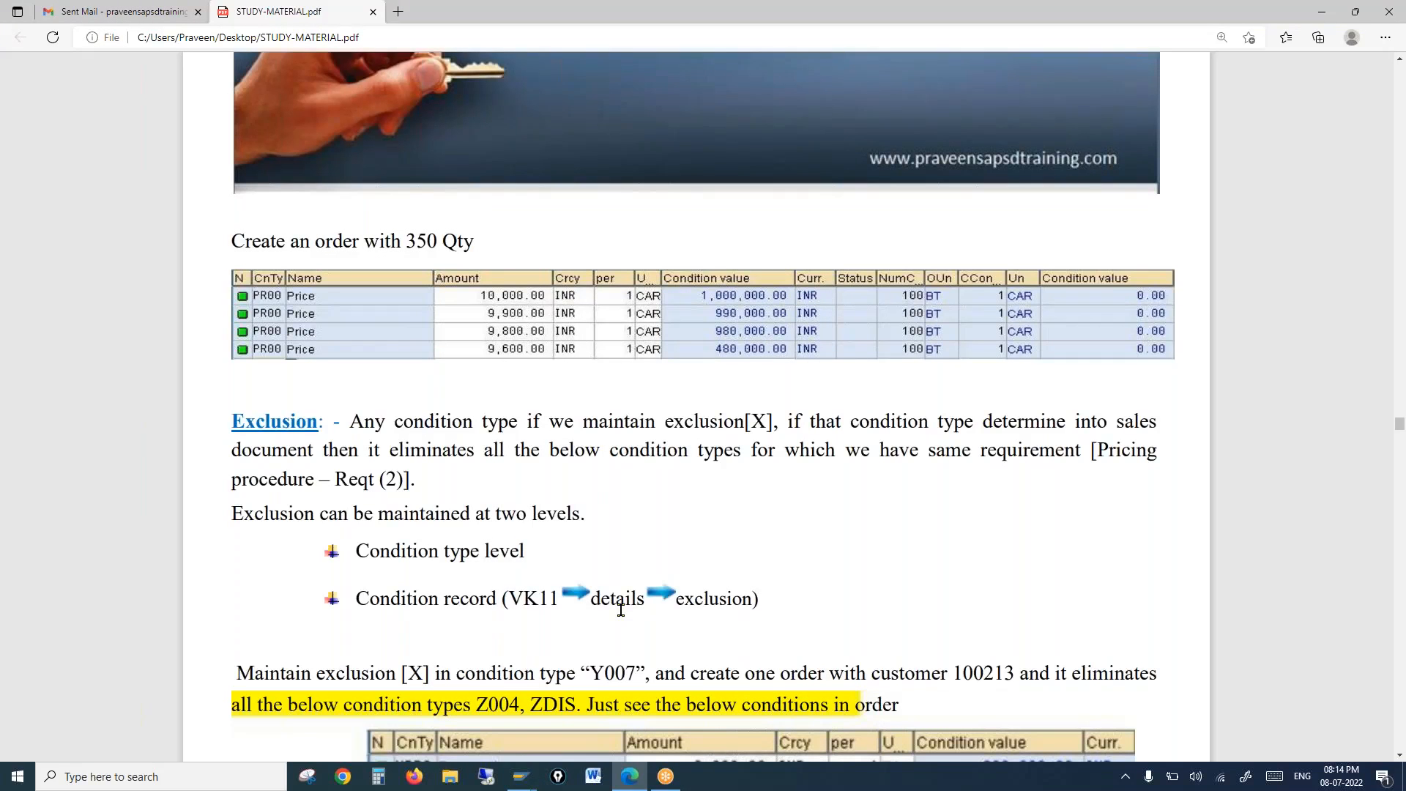
pyautogui.scroll(-5, 620, 610)
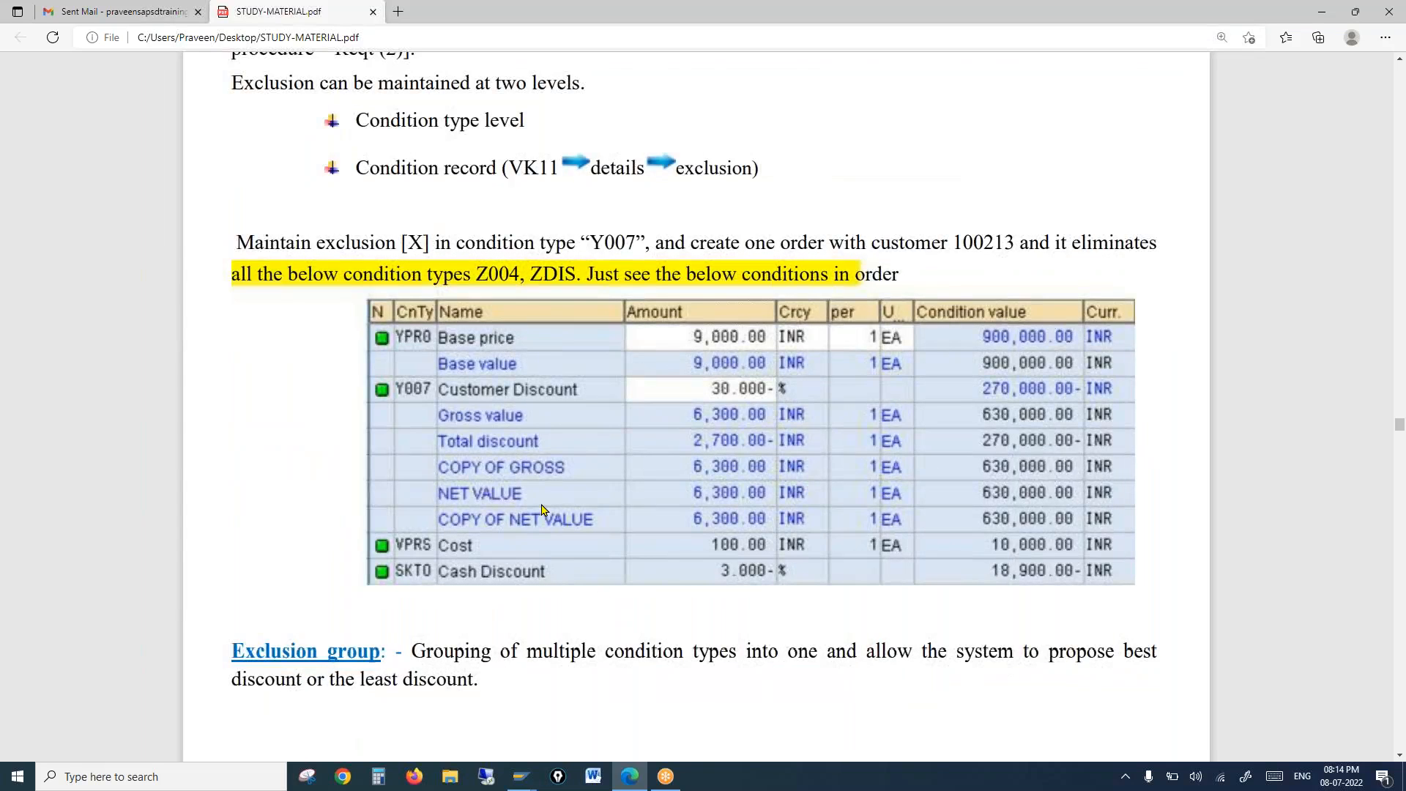
pyautogui.moveTo(589, 242); pyautogui.dragTo(641, 237)
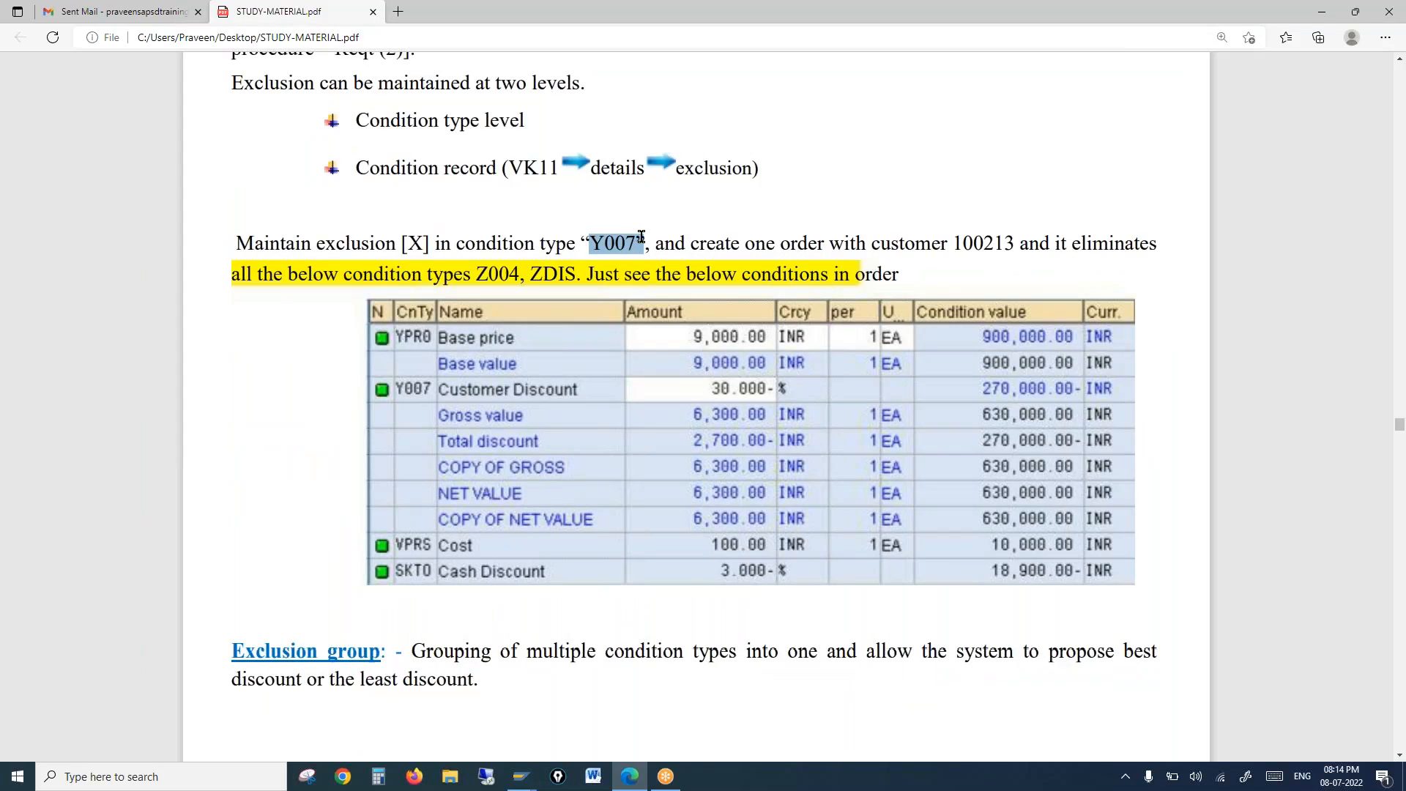
pyautogui.click(476, 272)
pyautogui.moveTo(477, 273); pyautogui.dragTo(575, 272)
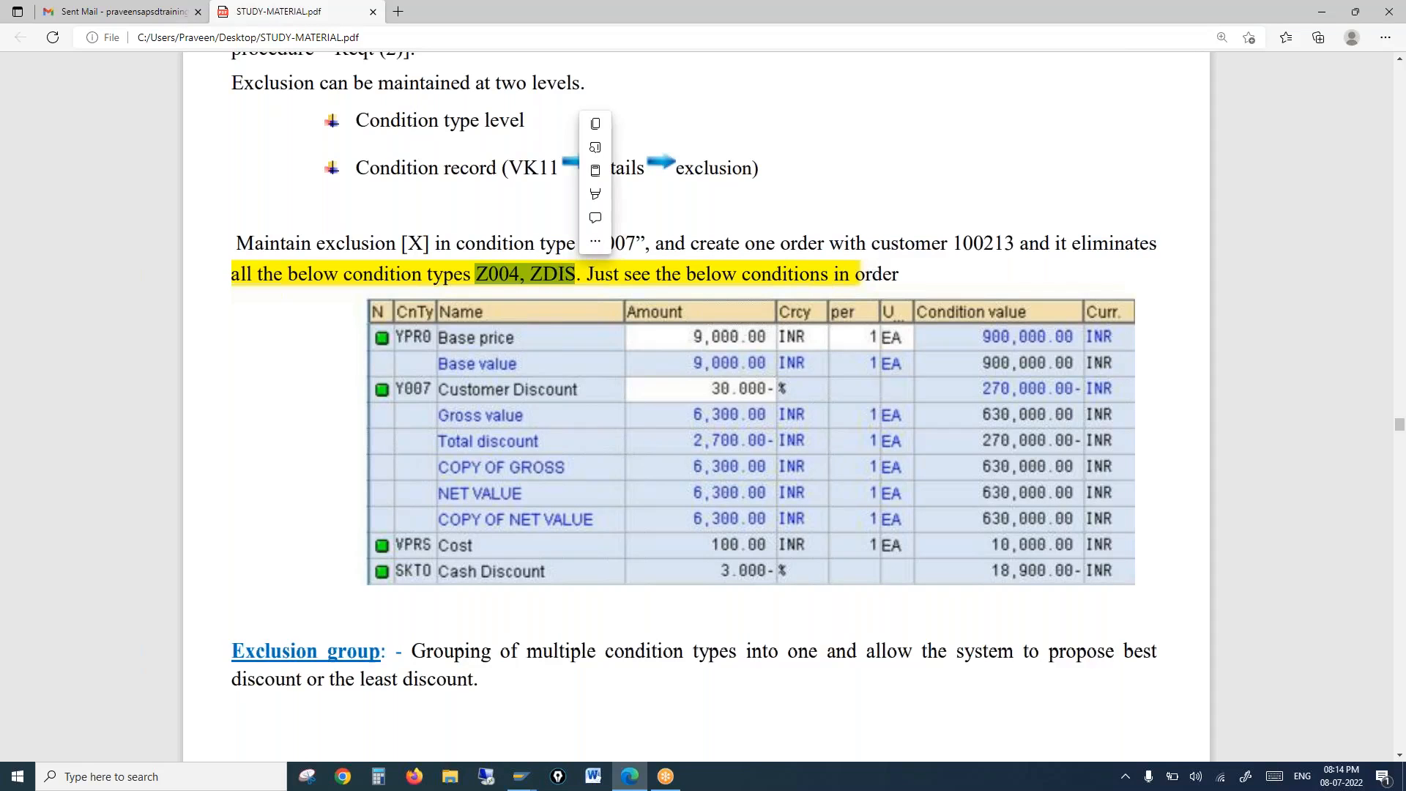
# Step: Scroll the study PDF past the scale pages to the Y007 exclusion condition table
pyautogui.scroll(-15, 569, 275)
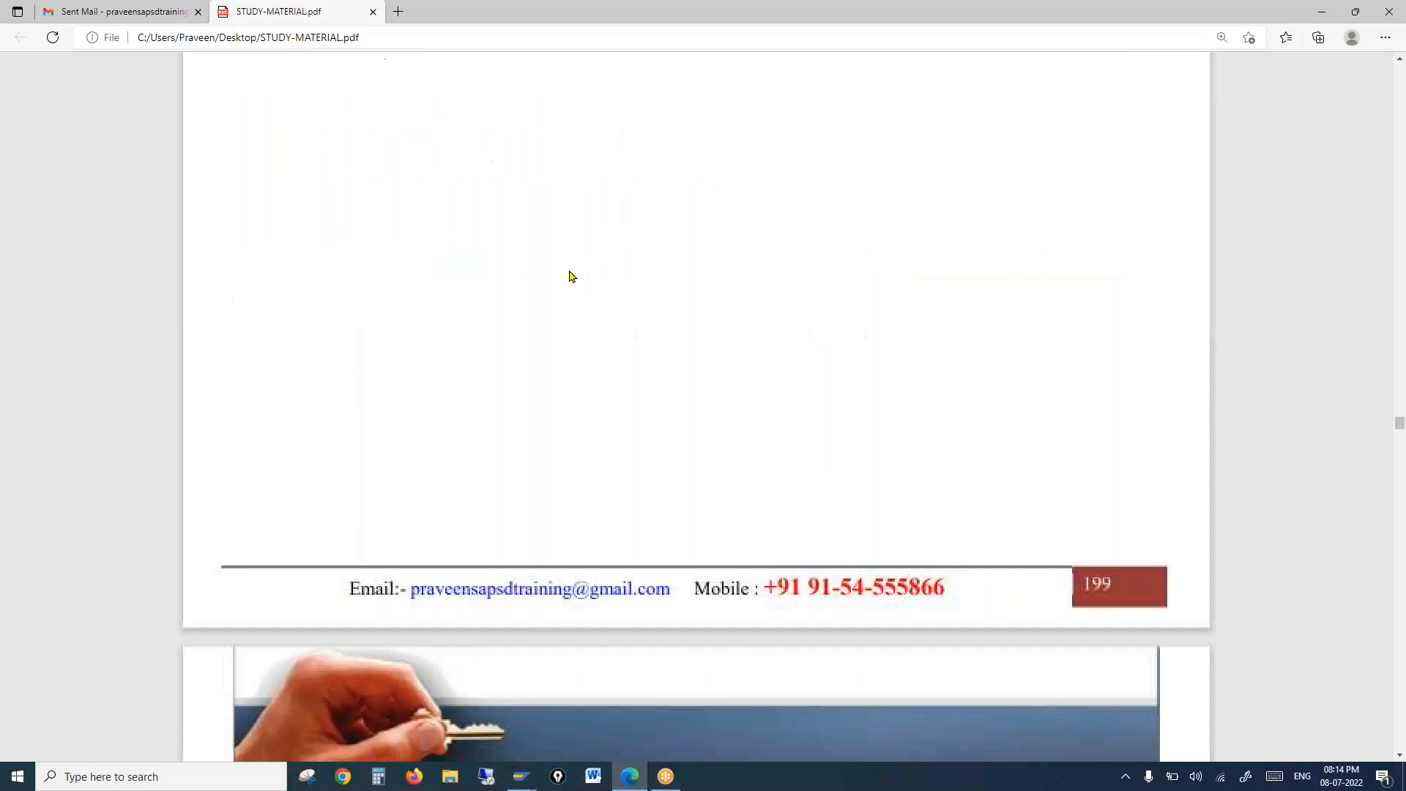
pyautogui.scroll(8, 570, 274)
pyautogui.scroll(-1, 569, 275)
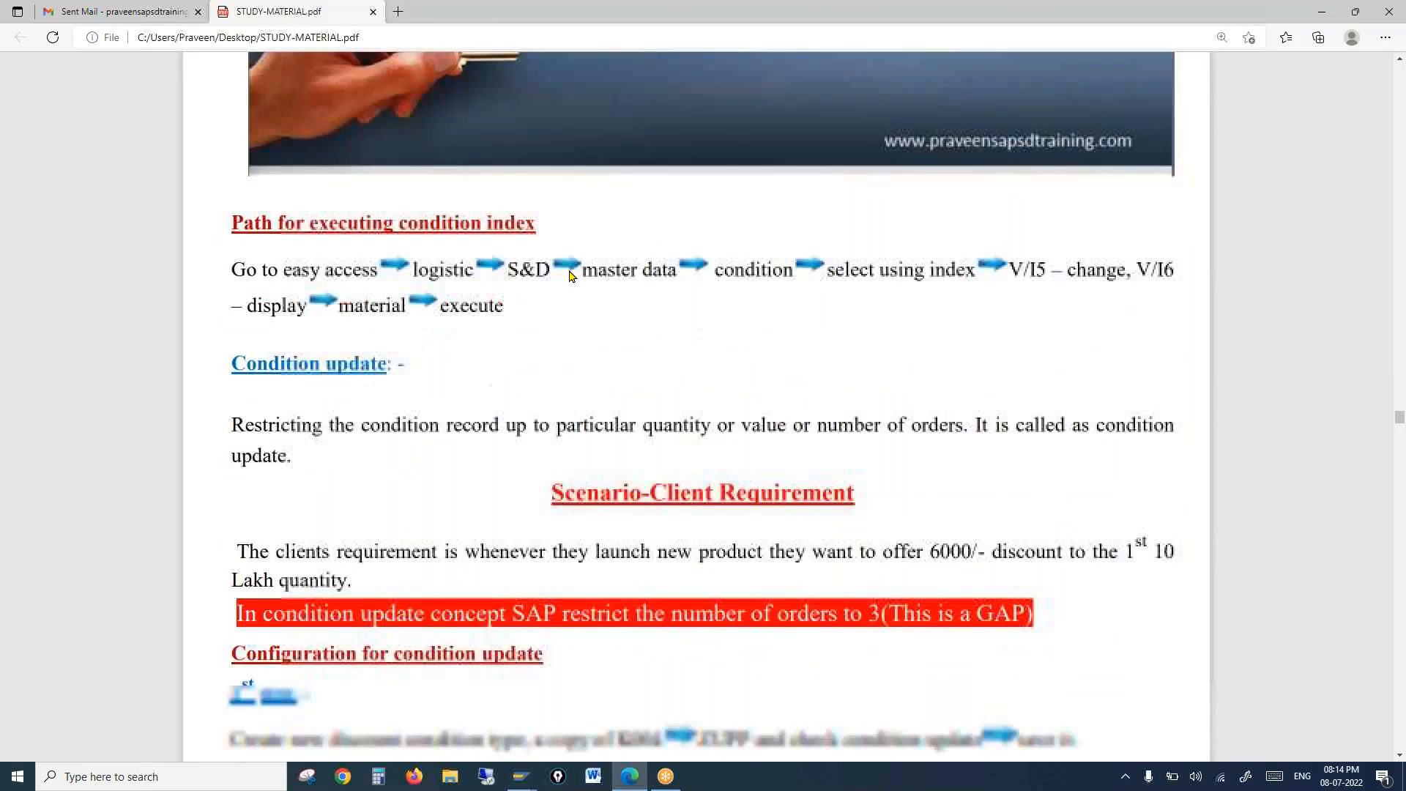
pyautogui.scroll(17, 569, 275)
pyautogui.scroll(-1, 572, 275)
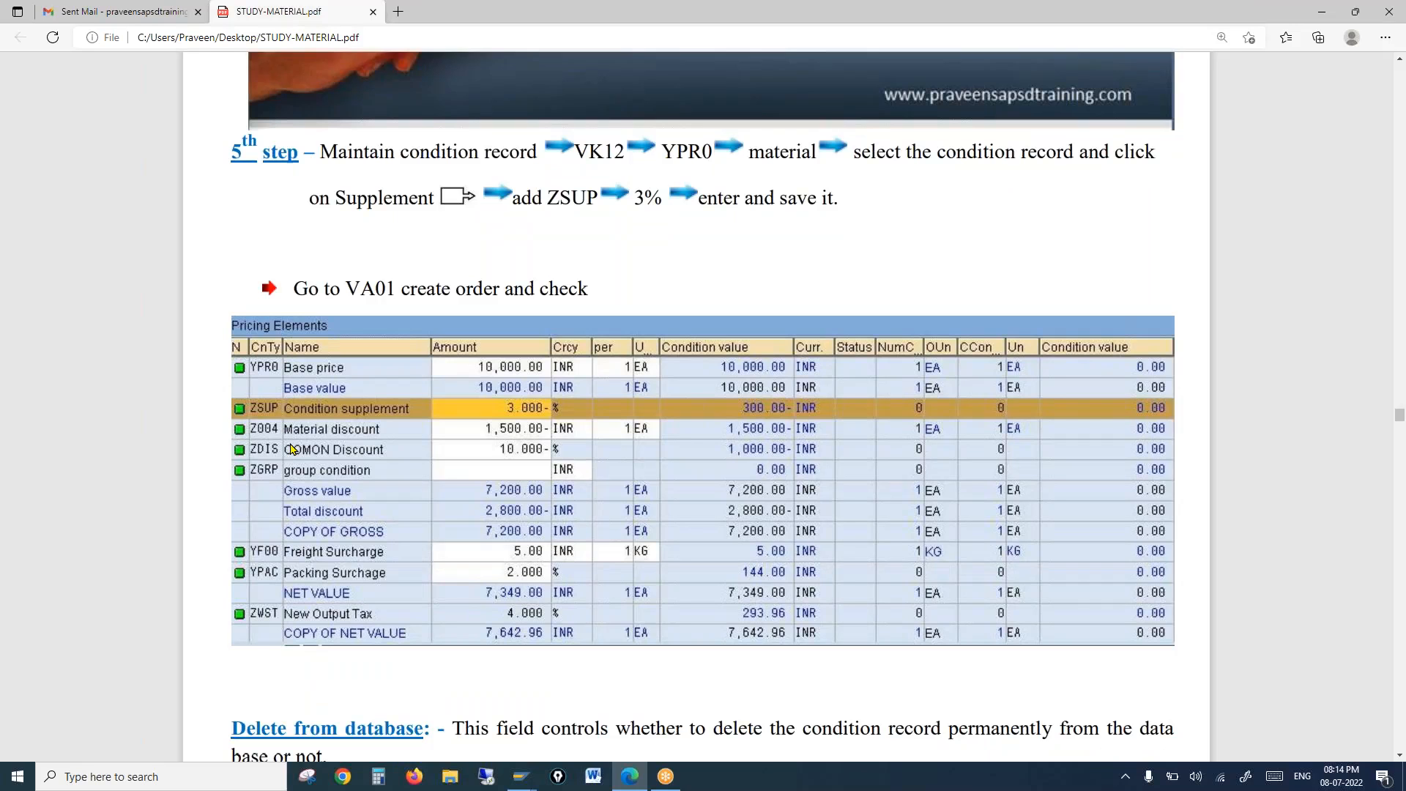
pyautogui.scroll(-10, 290, 448)
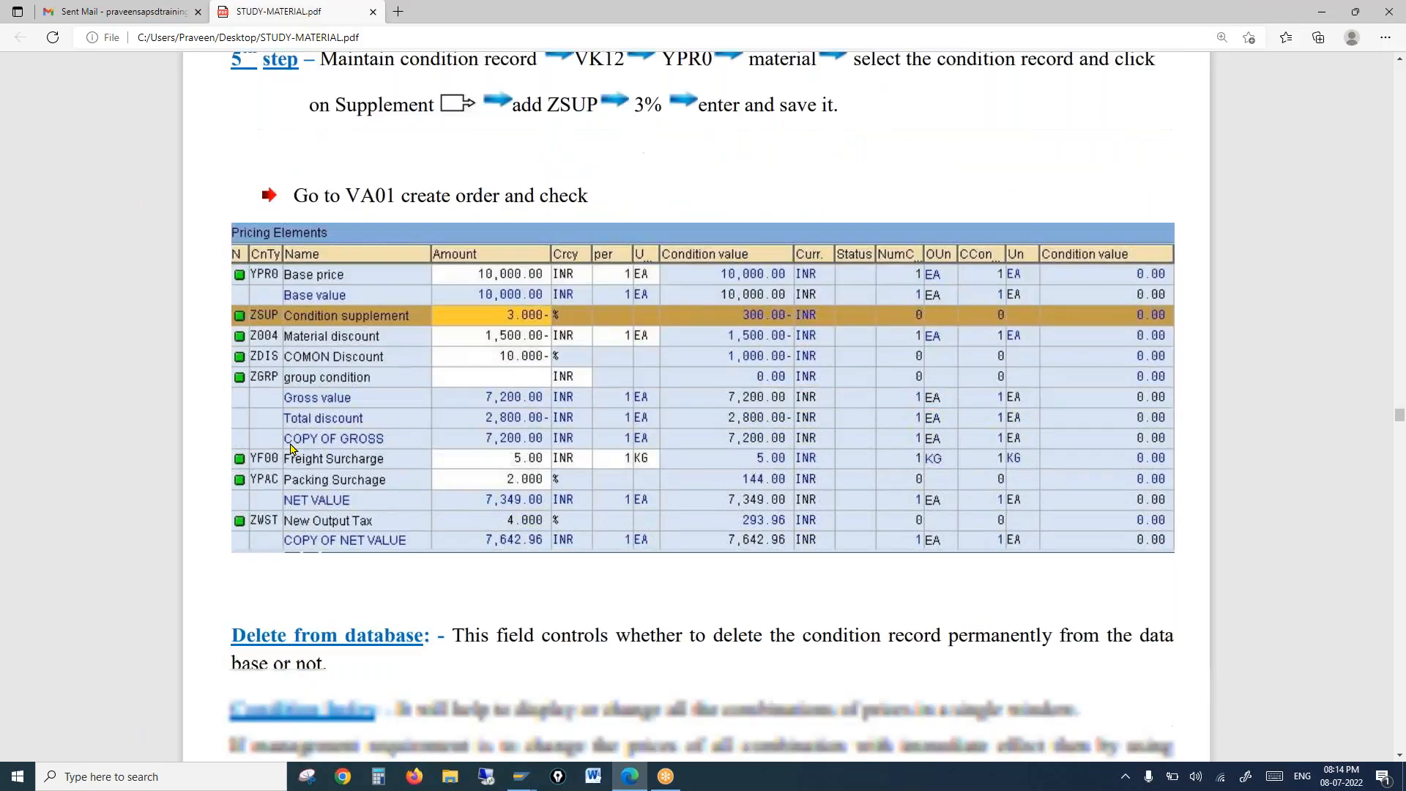
pyautogui.scroll(-15, 291, 449)
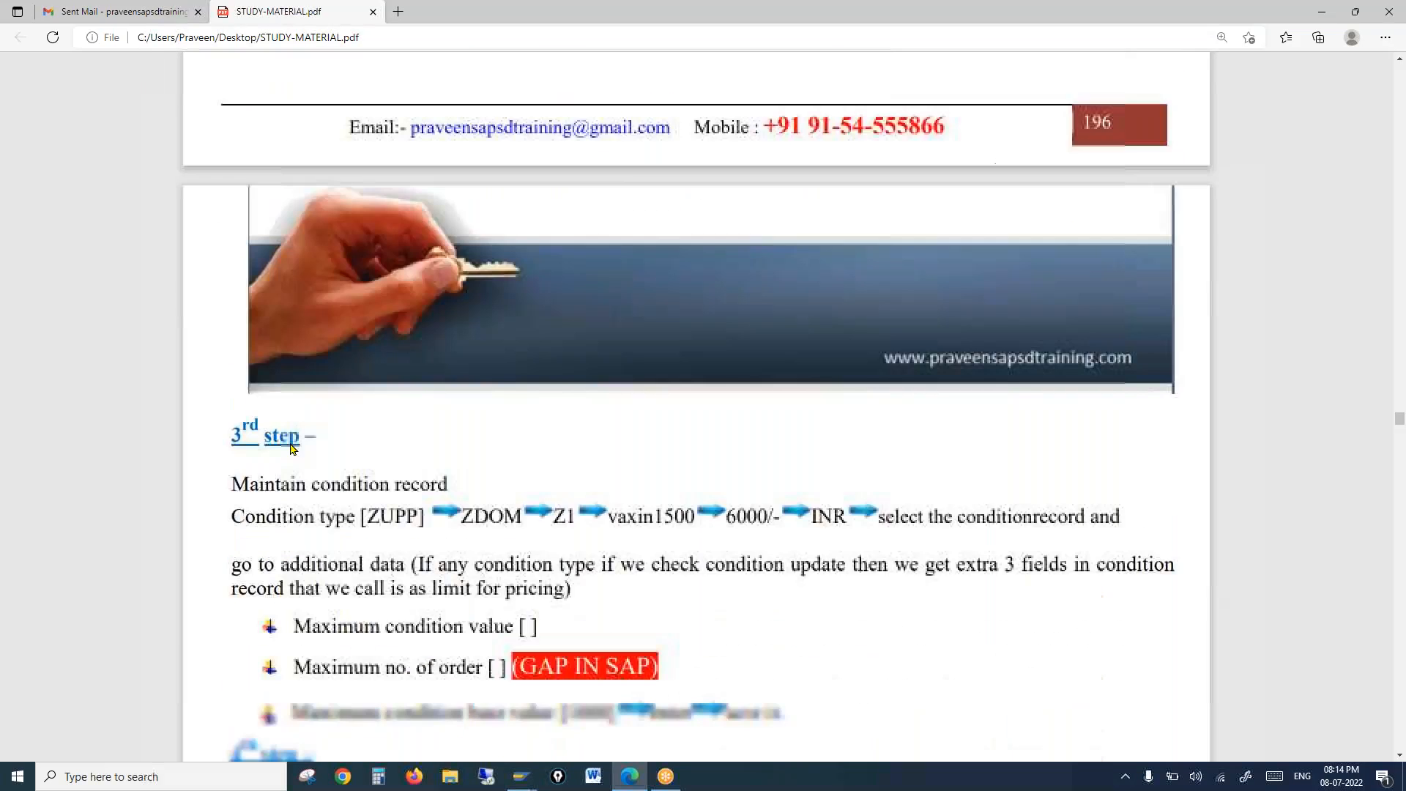
pyautogui.scroll(-20, 291, 448)
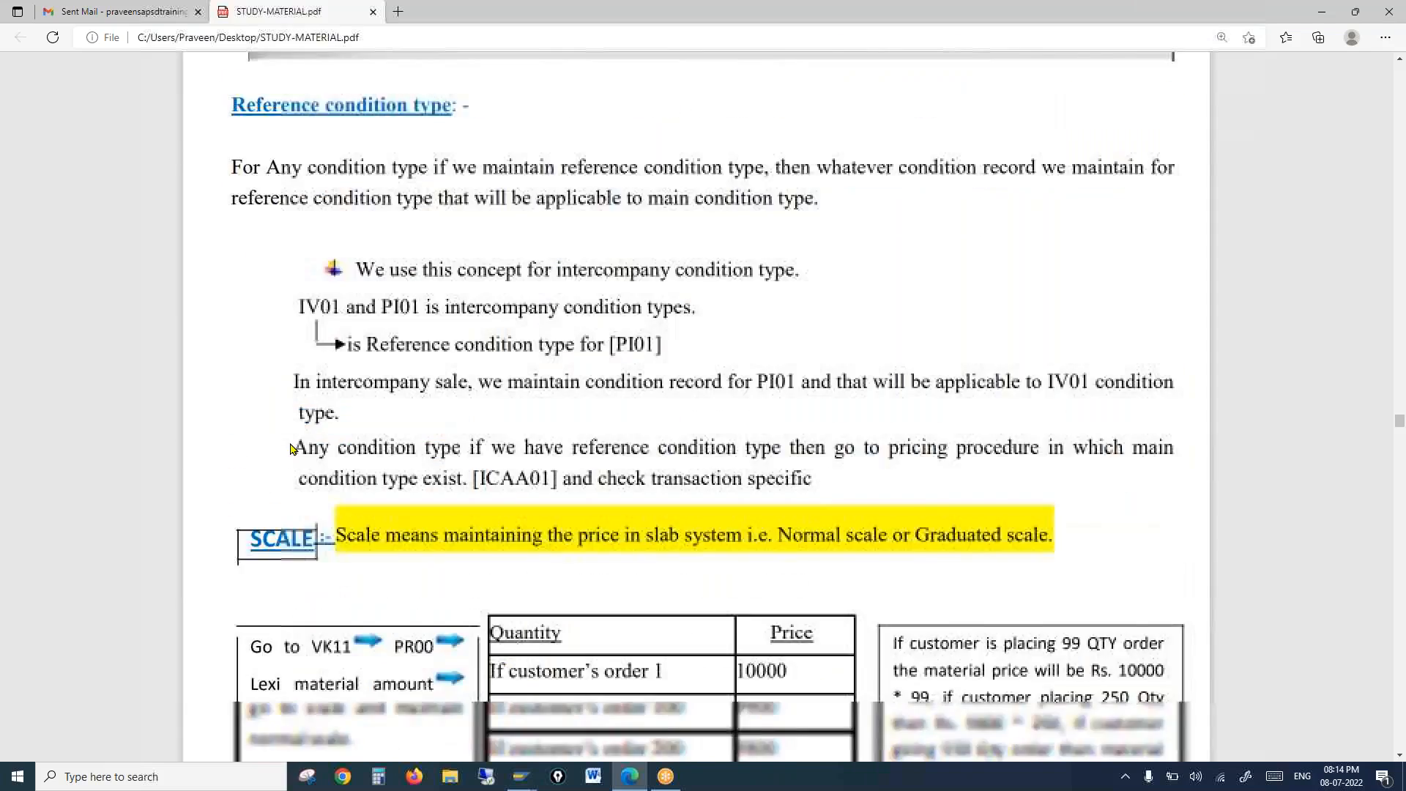
pyautogui.scroll(-20, 291, 449)
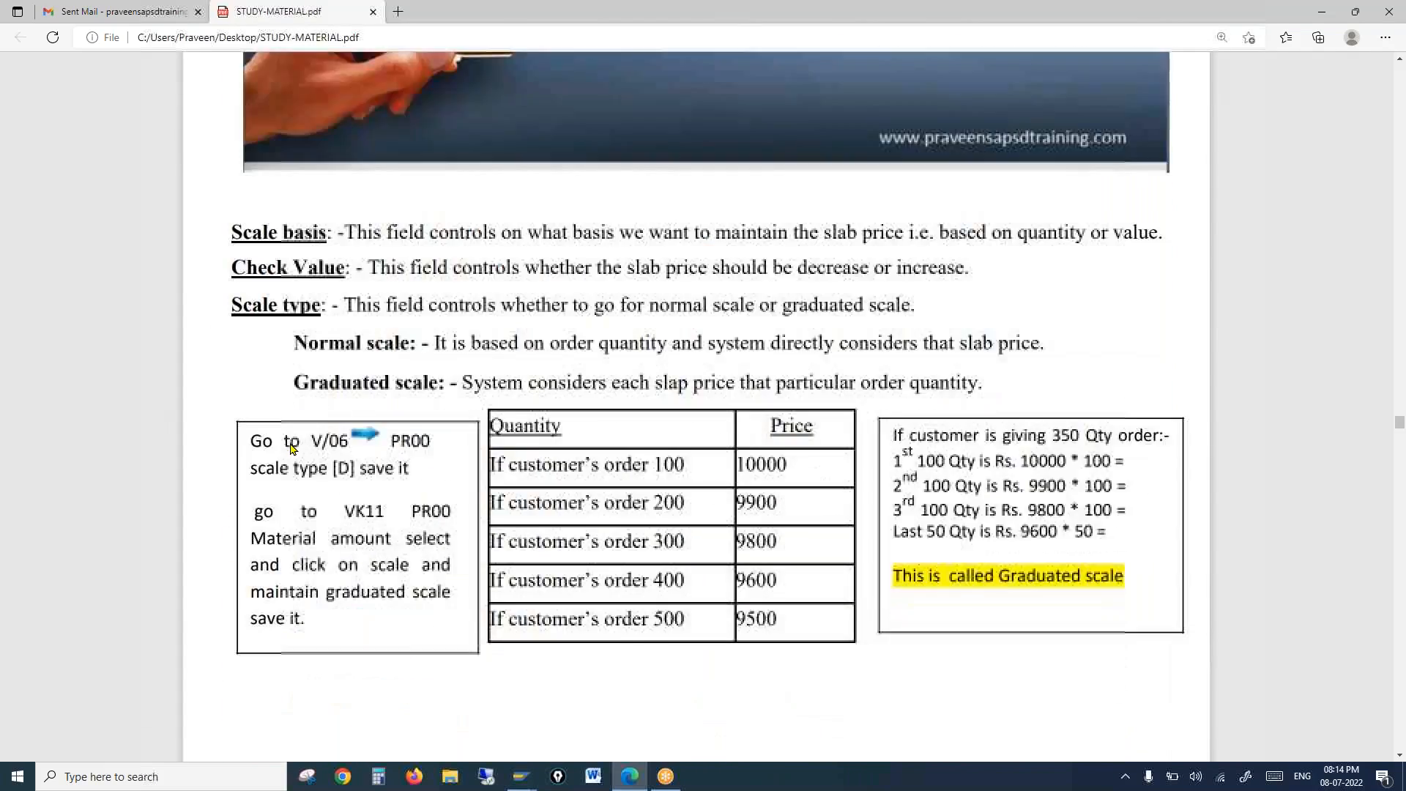
pyautogui.scroll(-10, 290, 449)
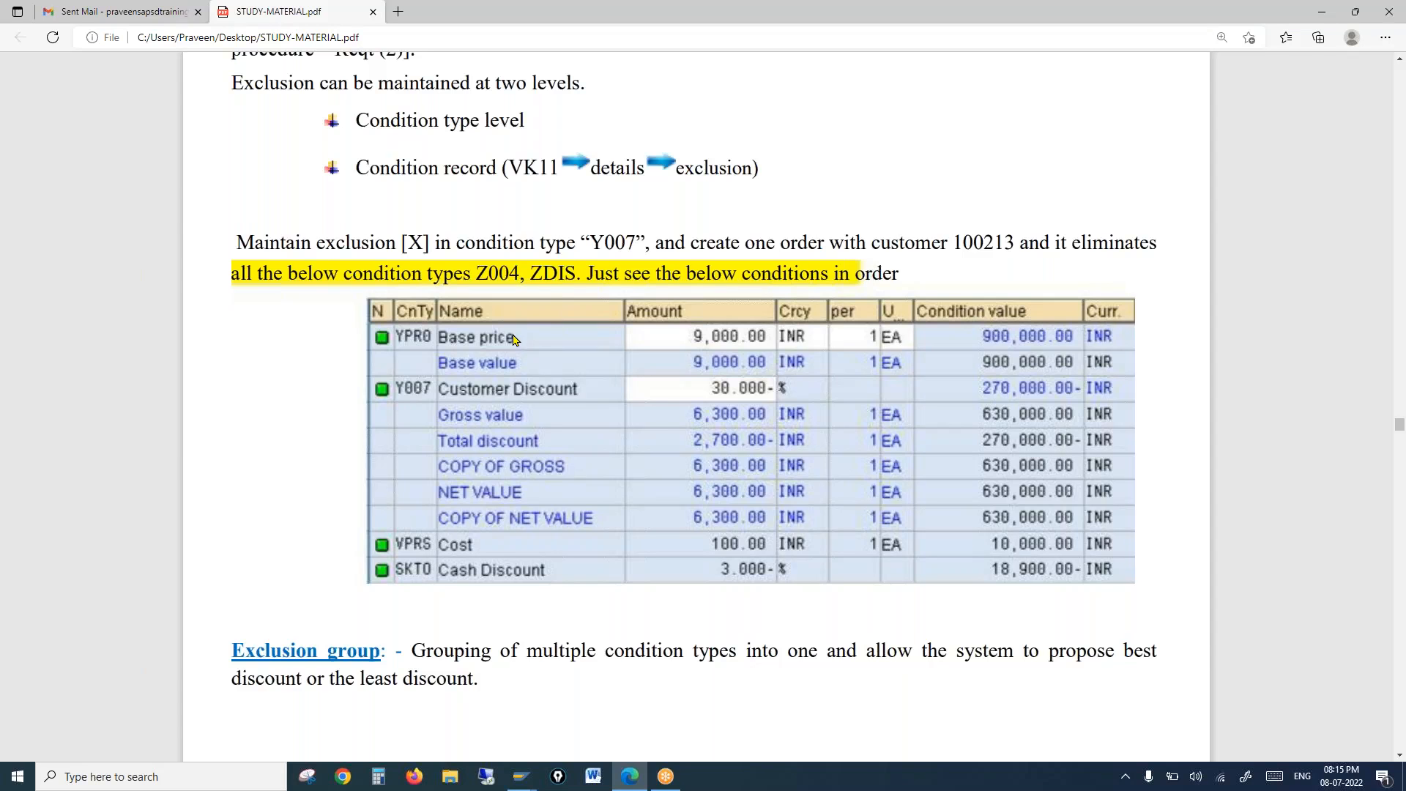
# Step: Scroll down to the notes' 'Configuration for exclusion group' section
pyautogui.scroll(-15, 514, 338)
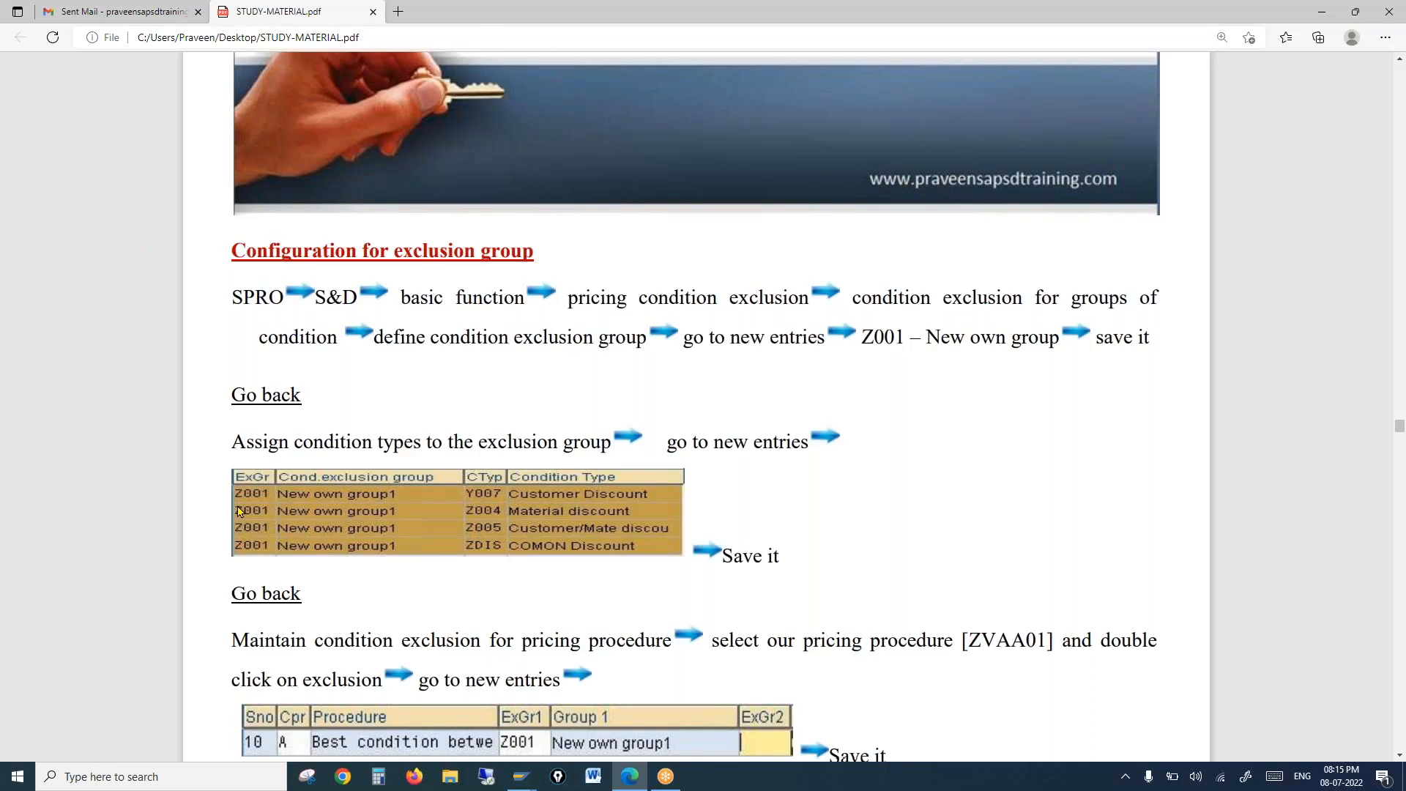
# Step: Read the procedure A and L exclusion order tables, settling on the procedure A example
pyautogui.scroll(-4, 239, 510)
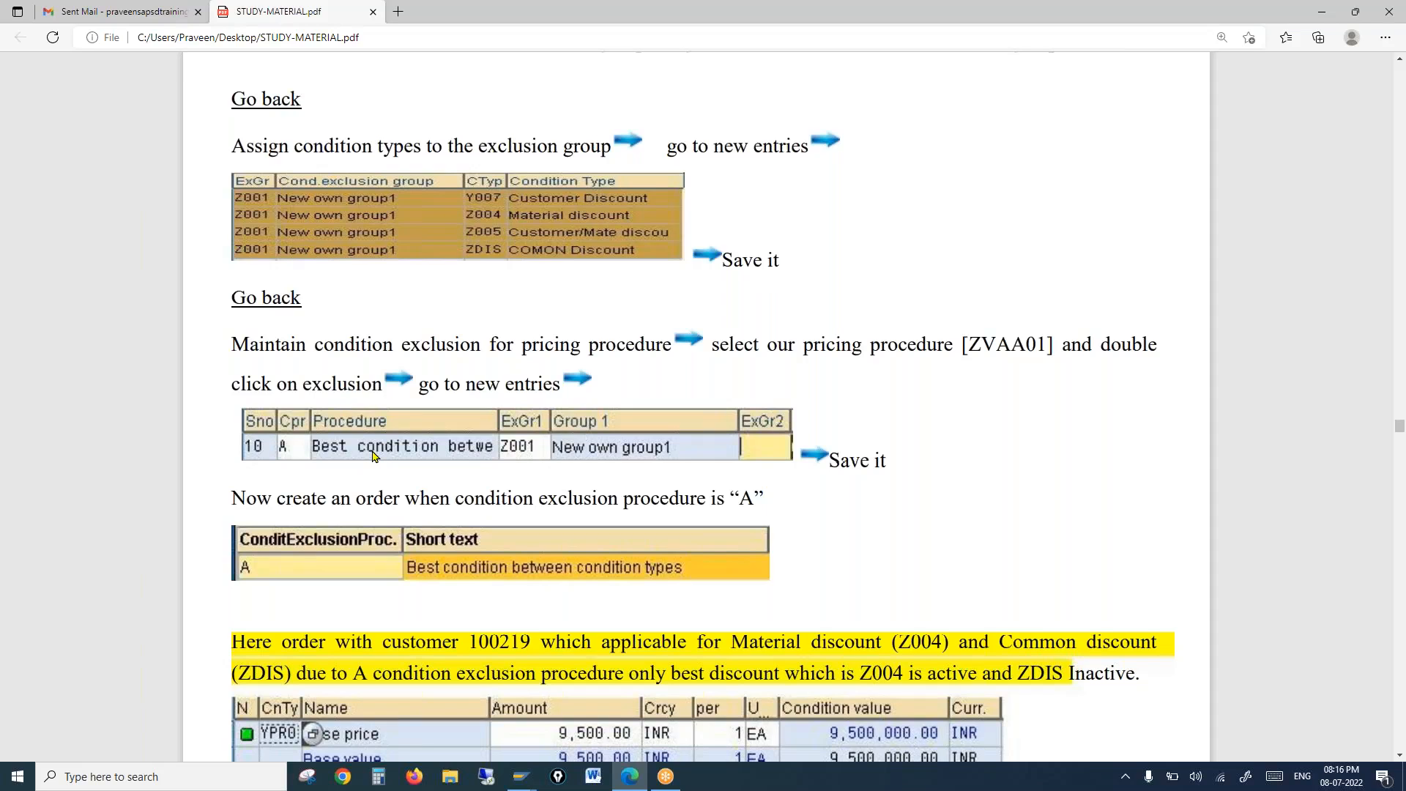
pyautogui.scroll(-5, 373, 455)
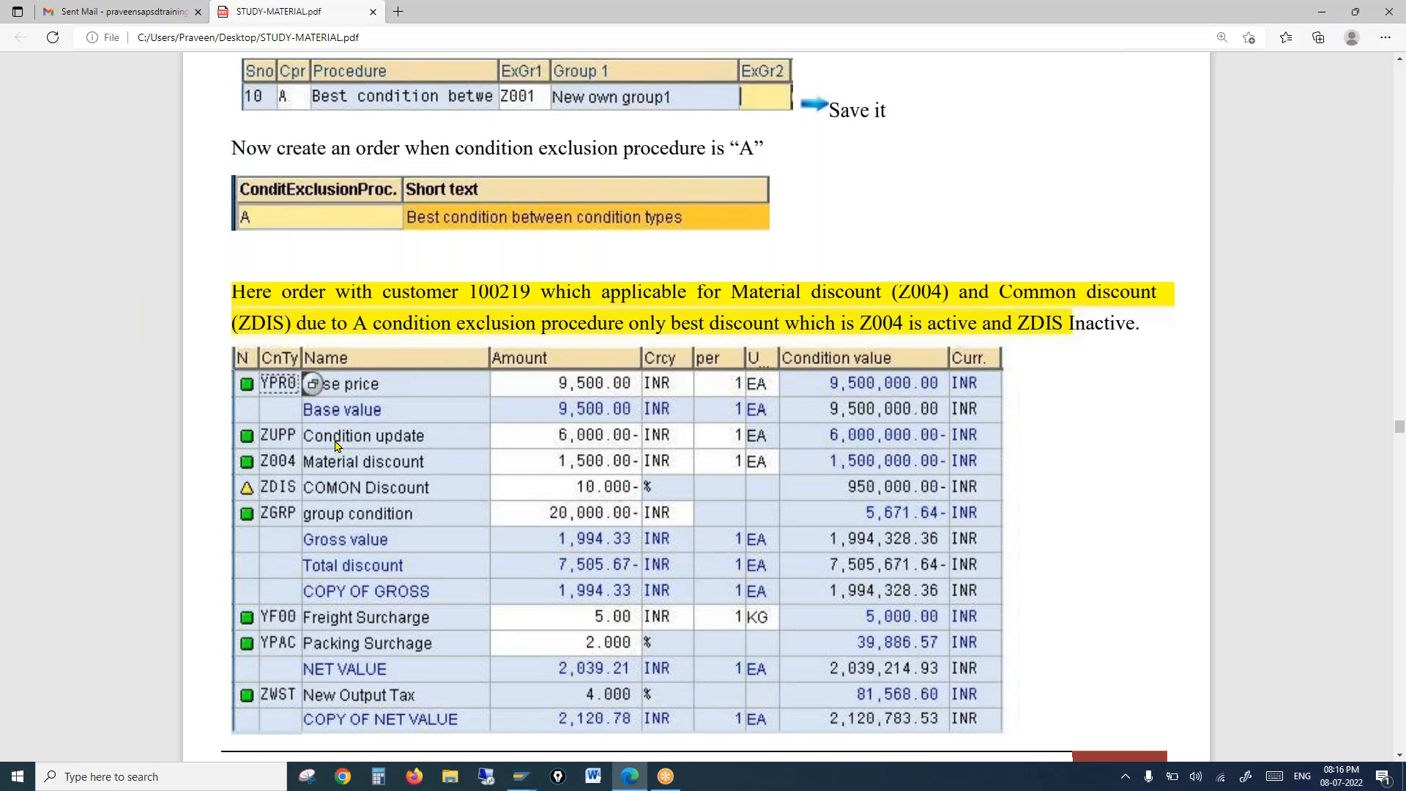
pyautogui.scroll(-10, 337, 445)
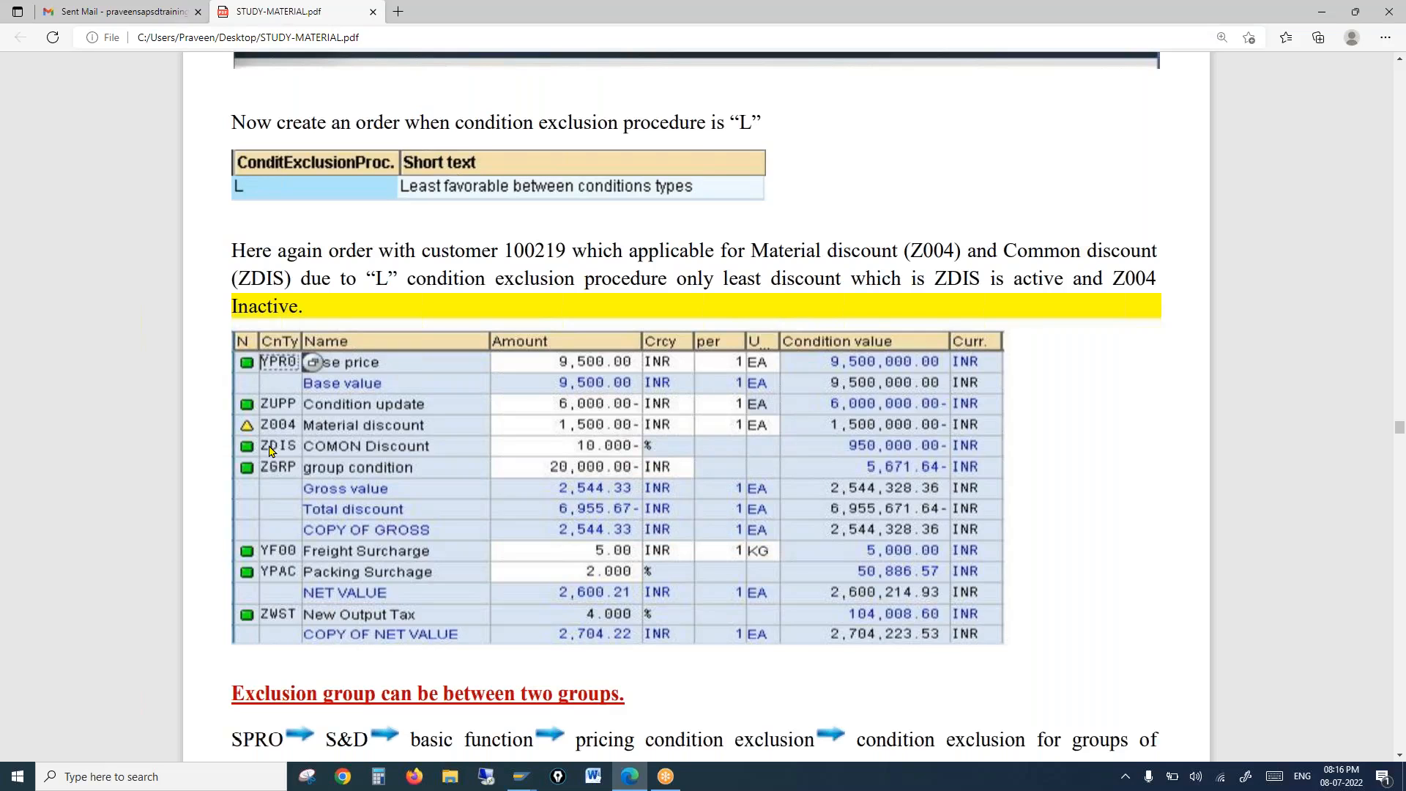
pyautogui.scroll(-7, 269, 450)
pyautogui.scroll(18, 269, 450)
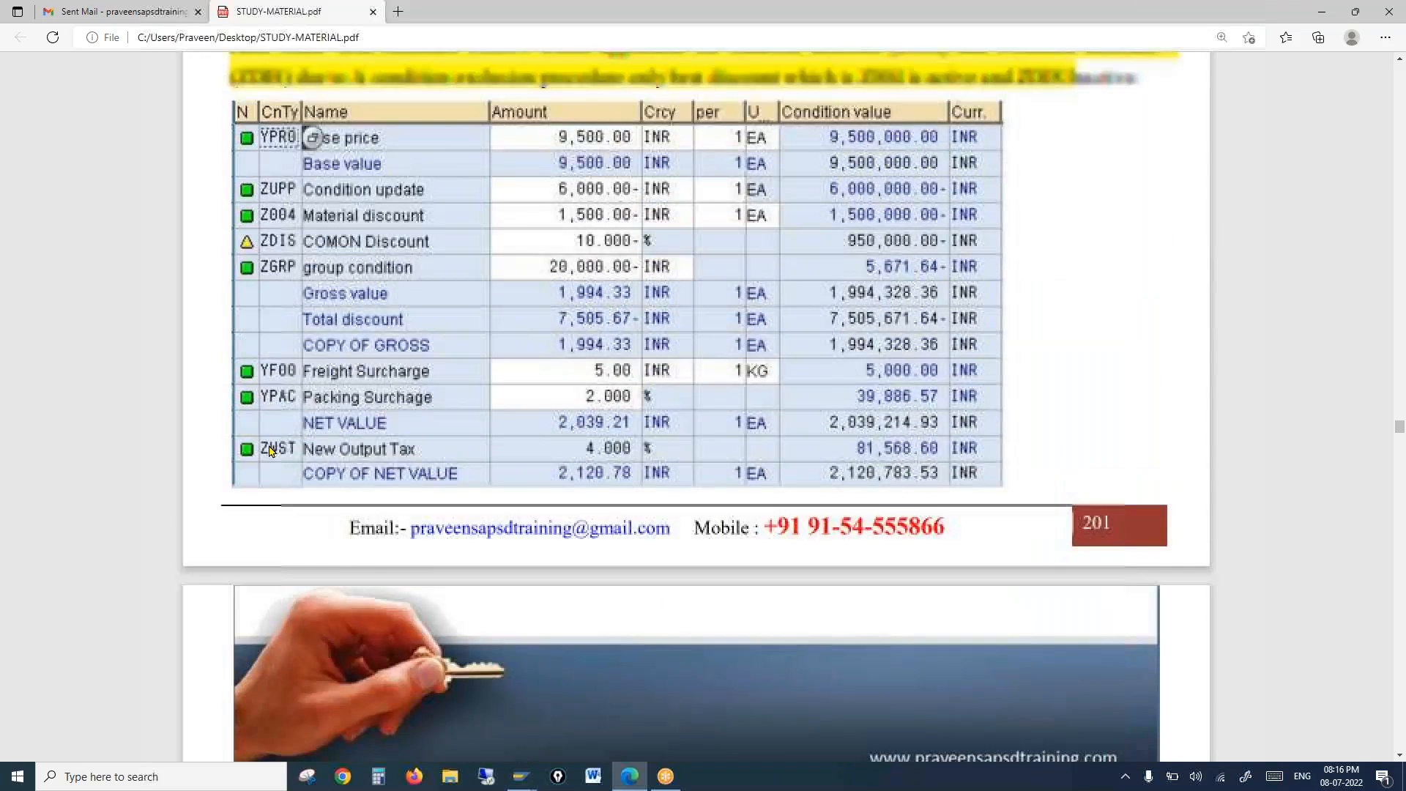
pyautogui.scroll(4, 756, 305)
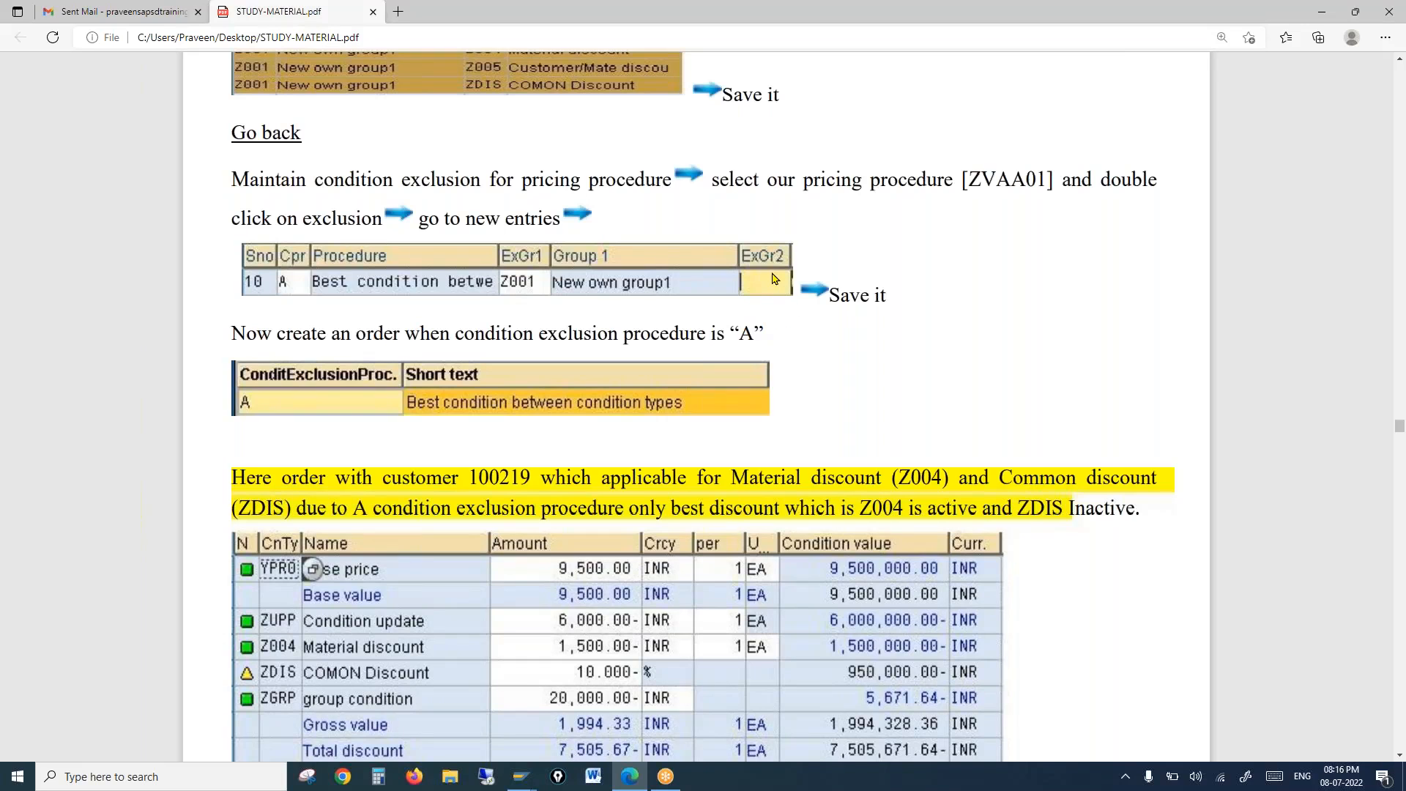
pyautogui.scroll(-15, 773, 278)
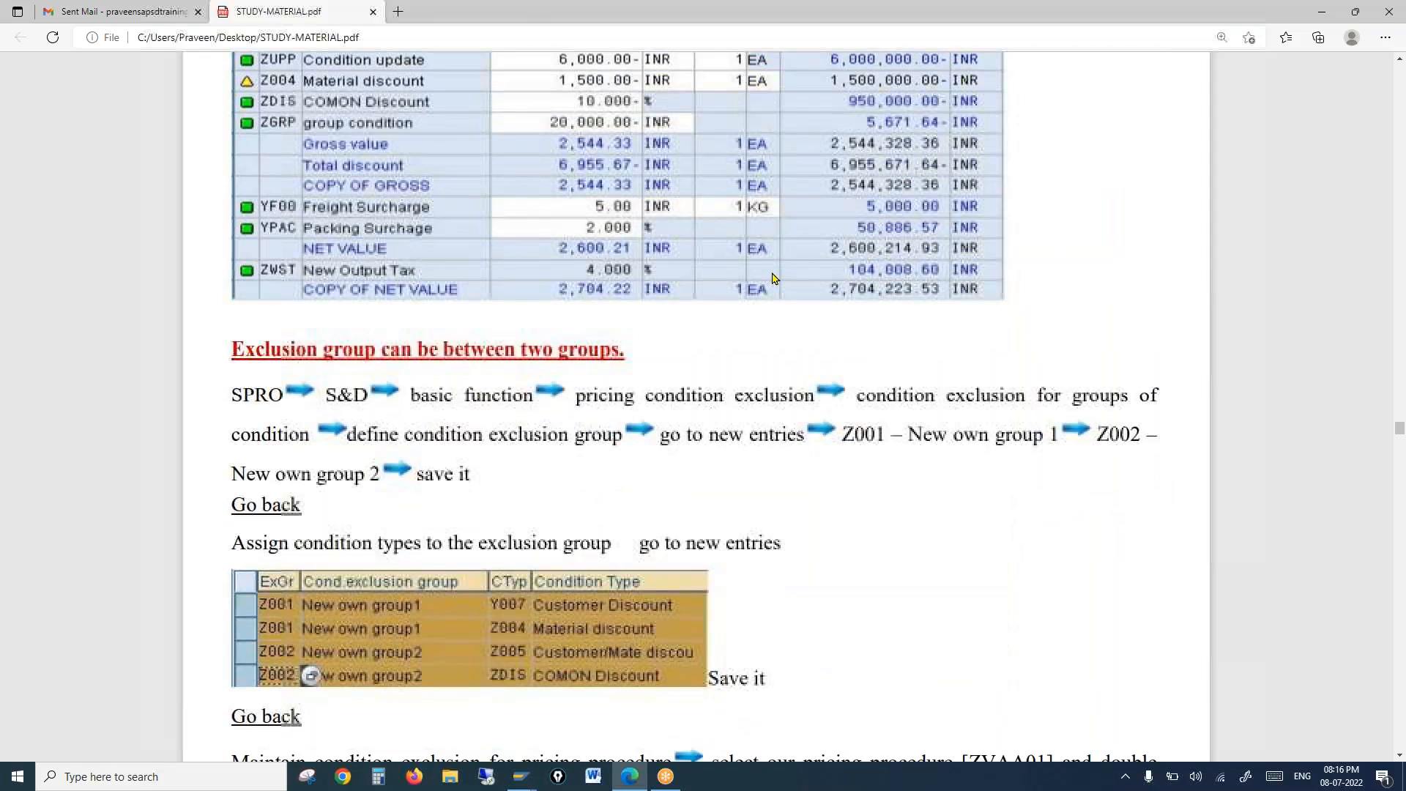
# Step: Read the procedure C and F two-group exclusion examples, then return to SAP's condition type details
pyautogui.scroll(-2, 772, 278)
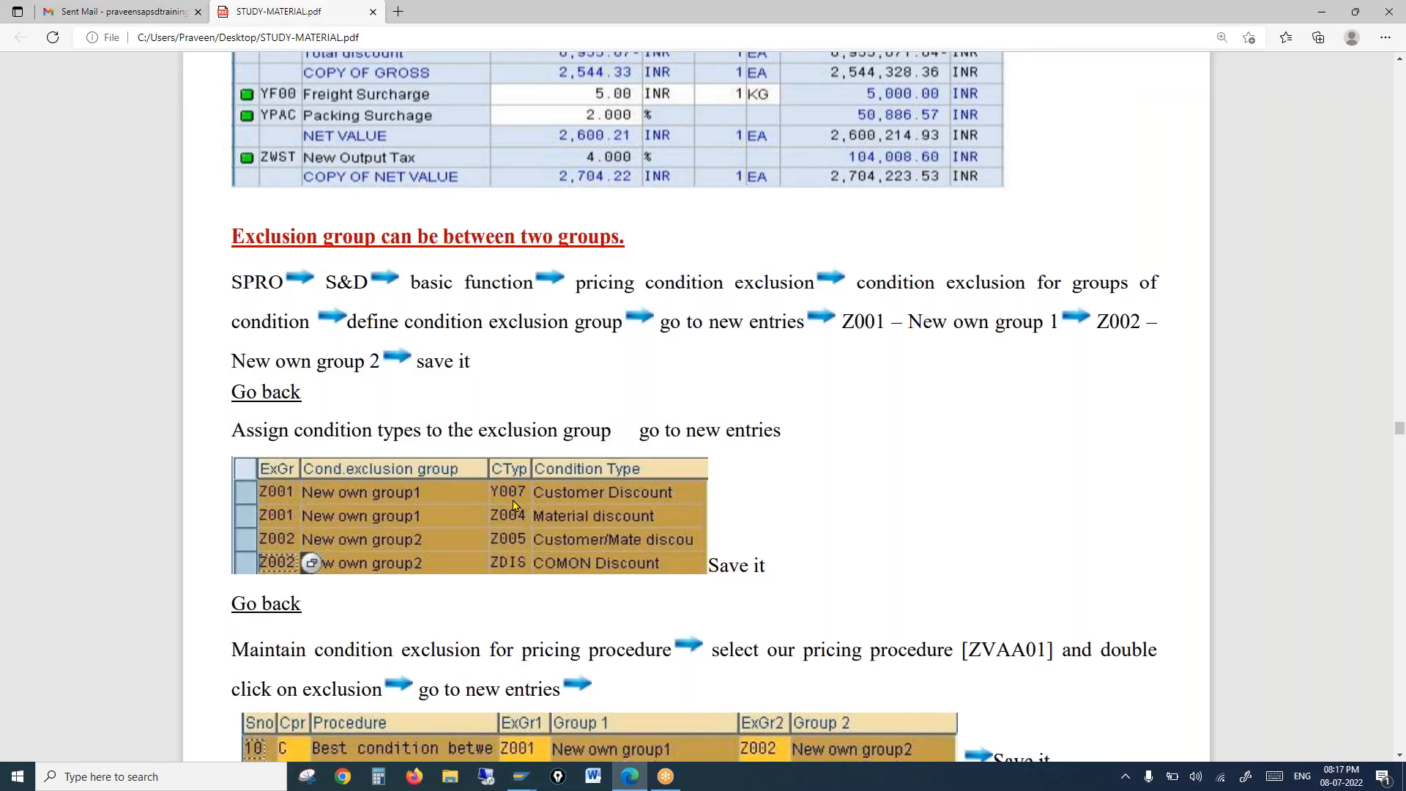
pyautogui.scroll(-10, 514, 505)
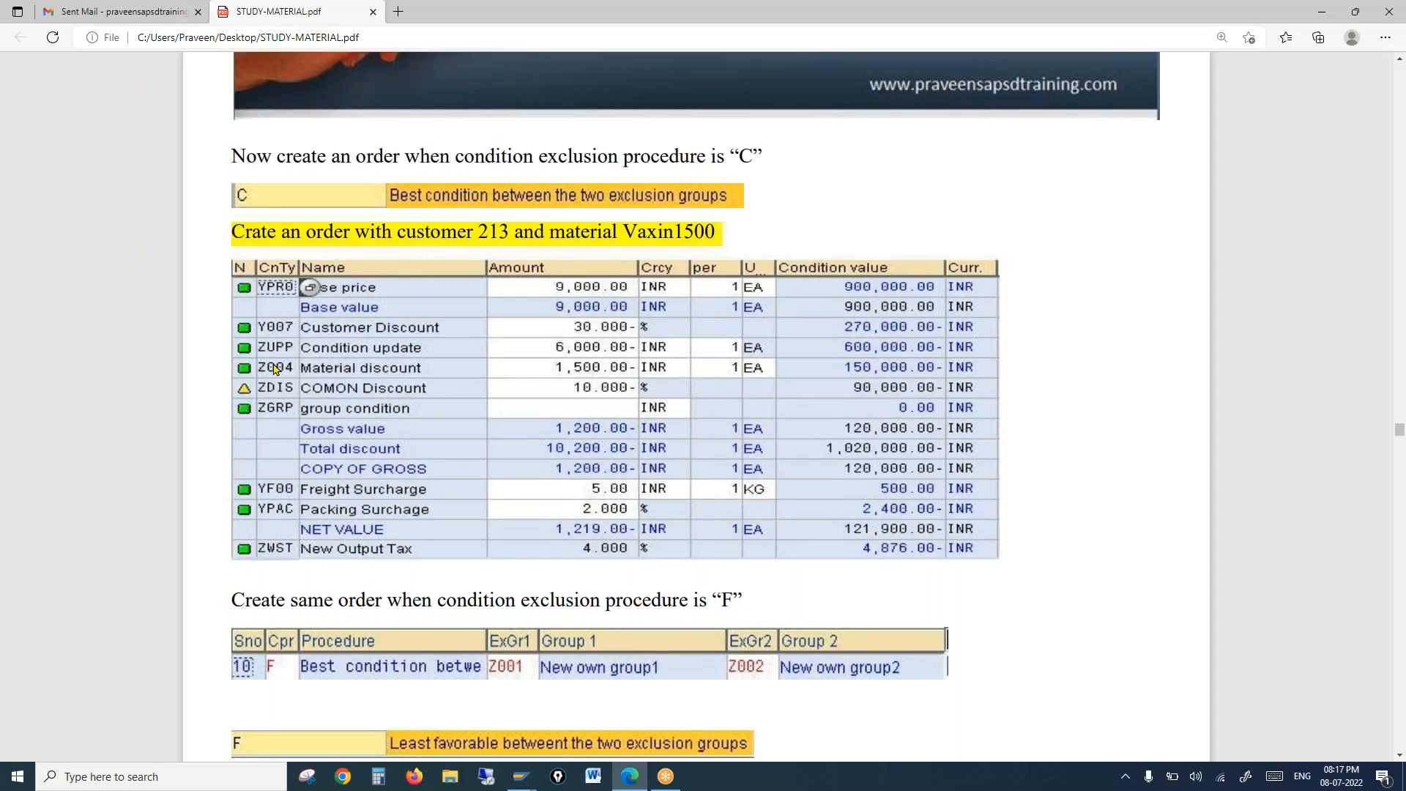
pyautogui.scroll(-1, 274, 369)
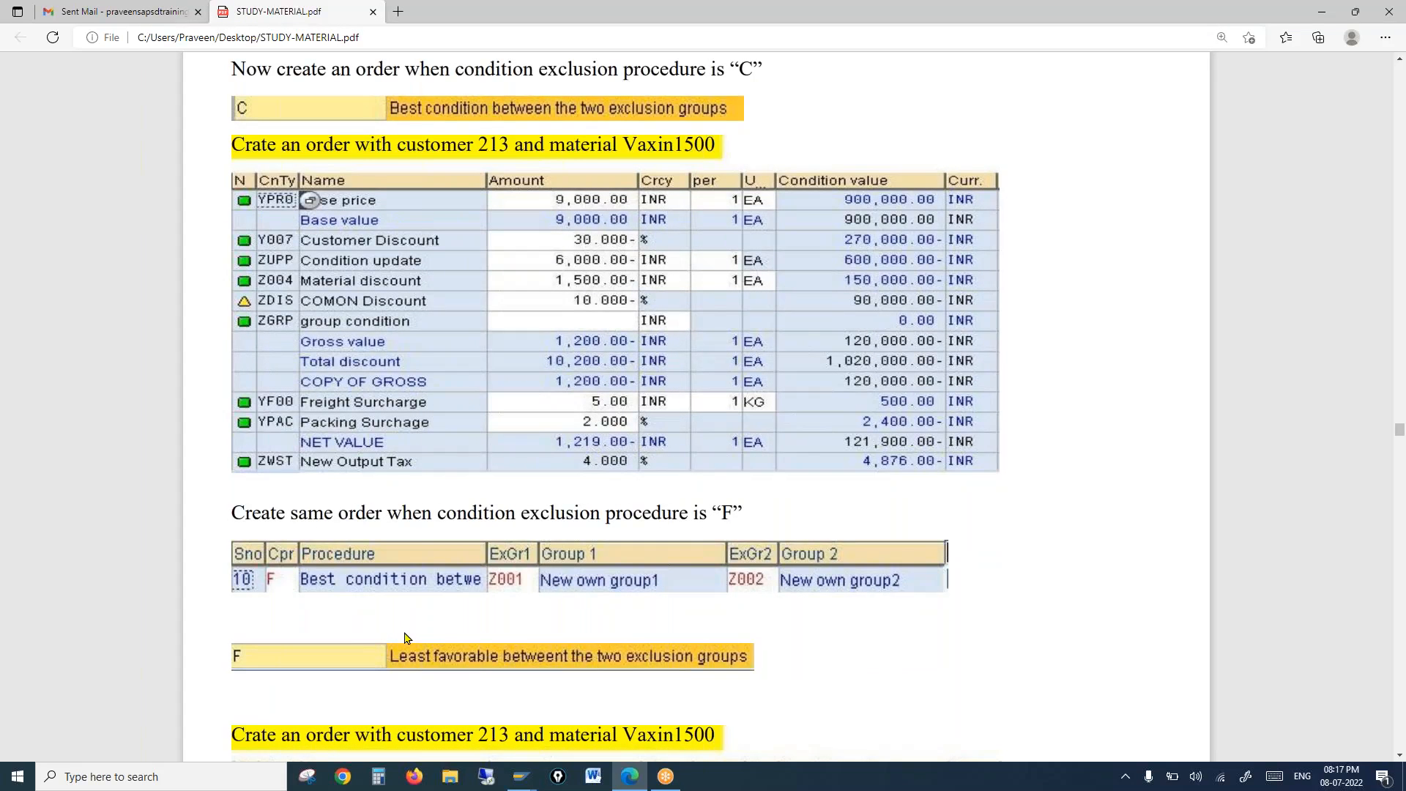
pyautogui.scroll(-7, 407, 637)
pyautogui.scroll(2, 275, 425)
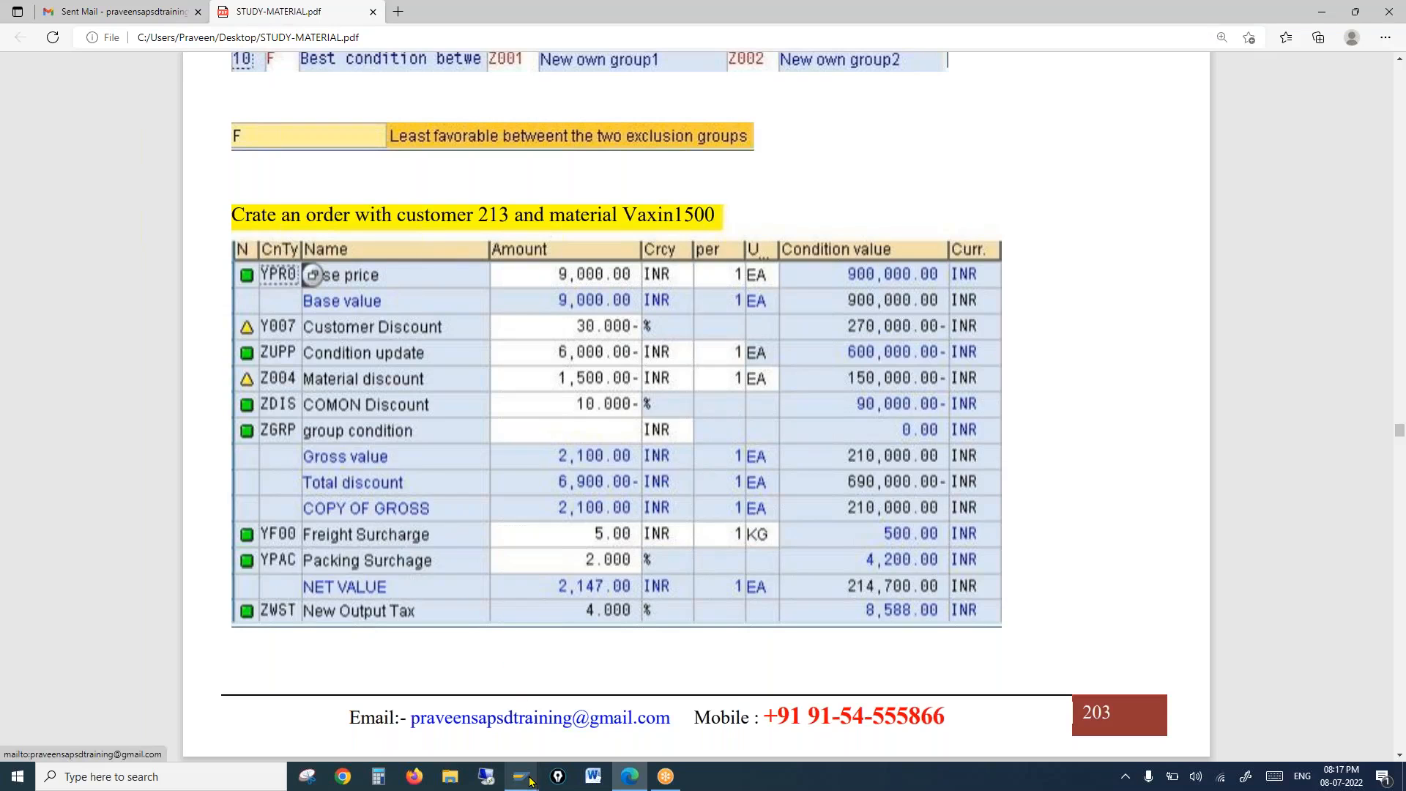
pyautogui.moveTo(530, 781)
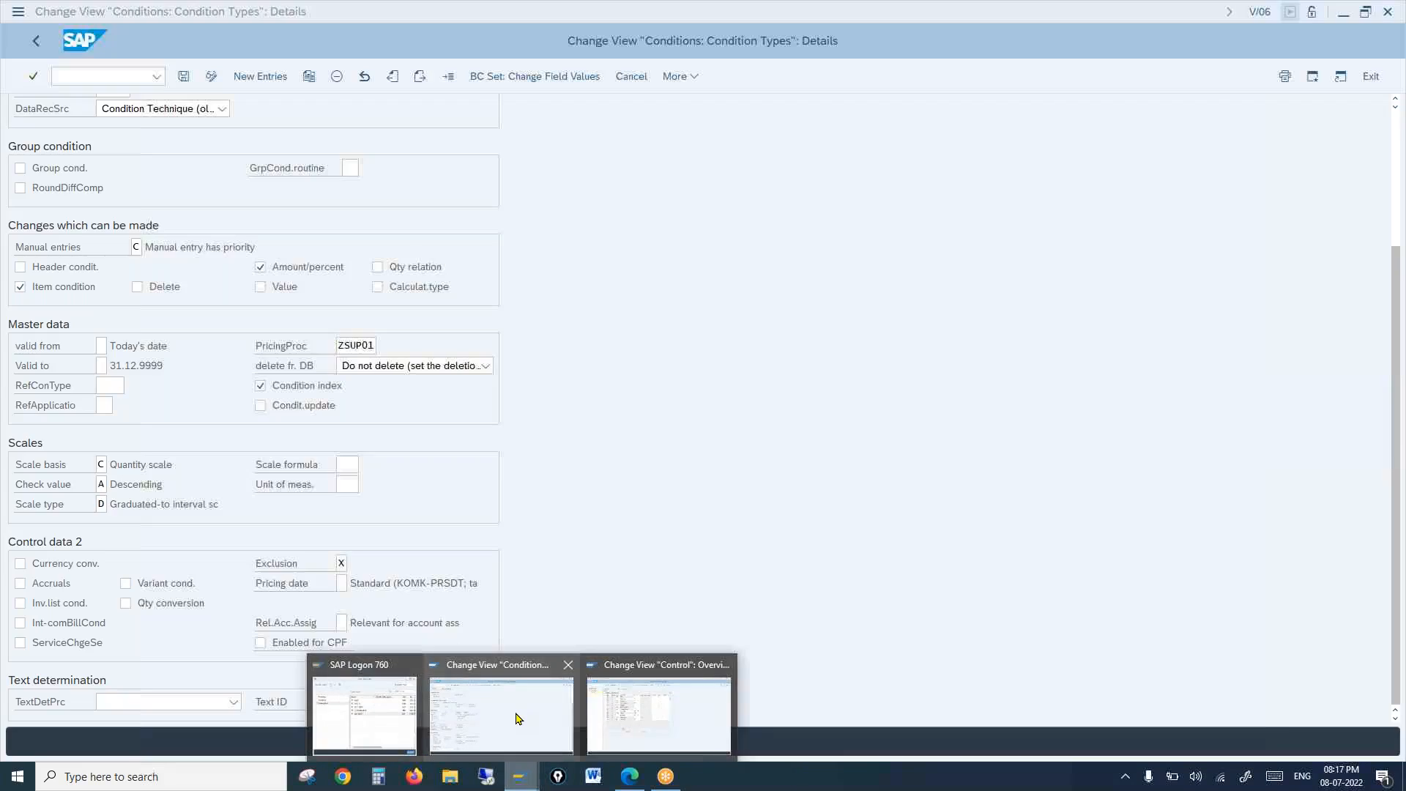
pyautogui.click(517, 718)
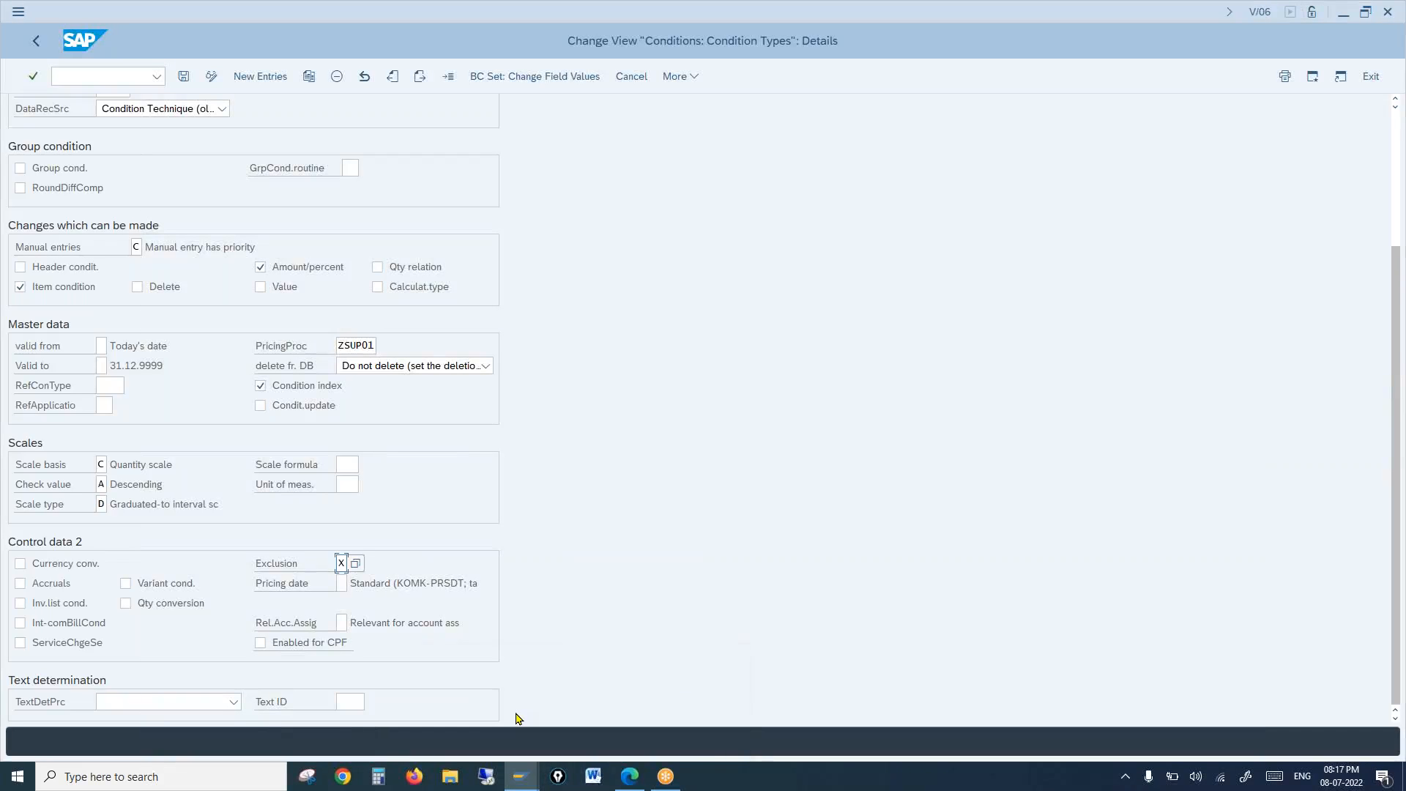
pyautogui.click(342, 583)
pyautogui.click(296, 583)
# Step: Review PR02's Billing, Order and Services rendered pricing date options, leaving Pricing date at Standard
pyautogui.click(342, 584)
pyautogui.click(358, 585)
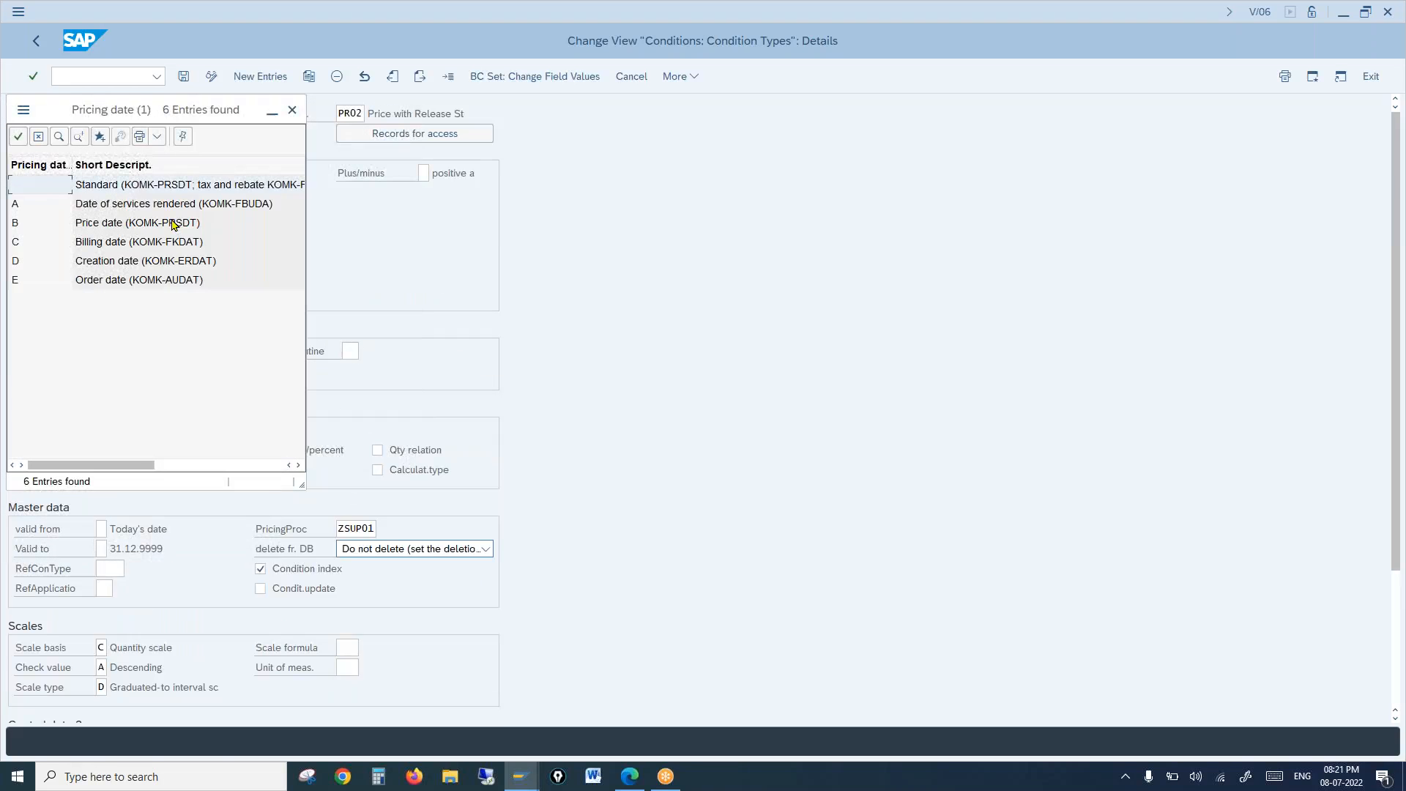
pyautogui.click(106, 245)
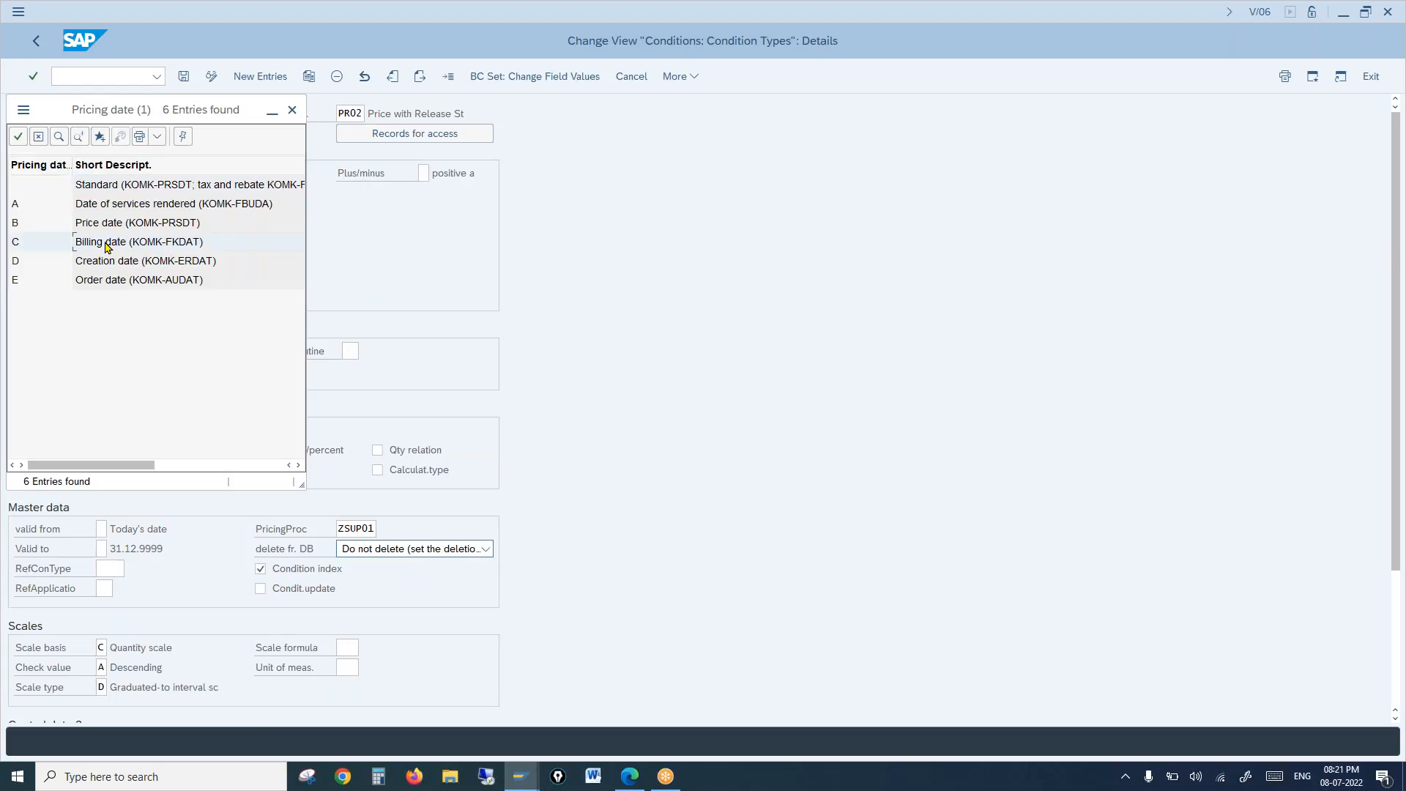
pyautogui.click(112, 280)
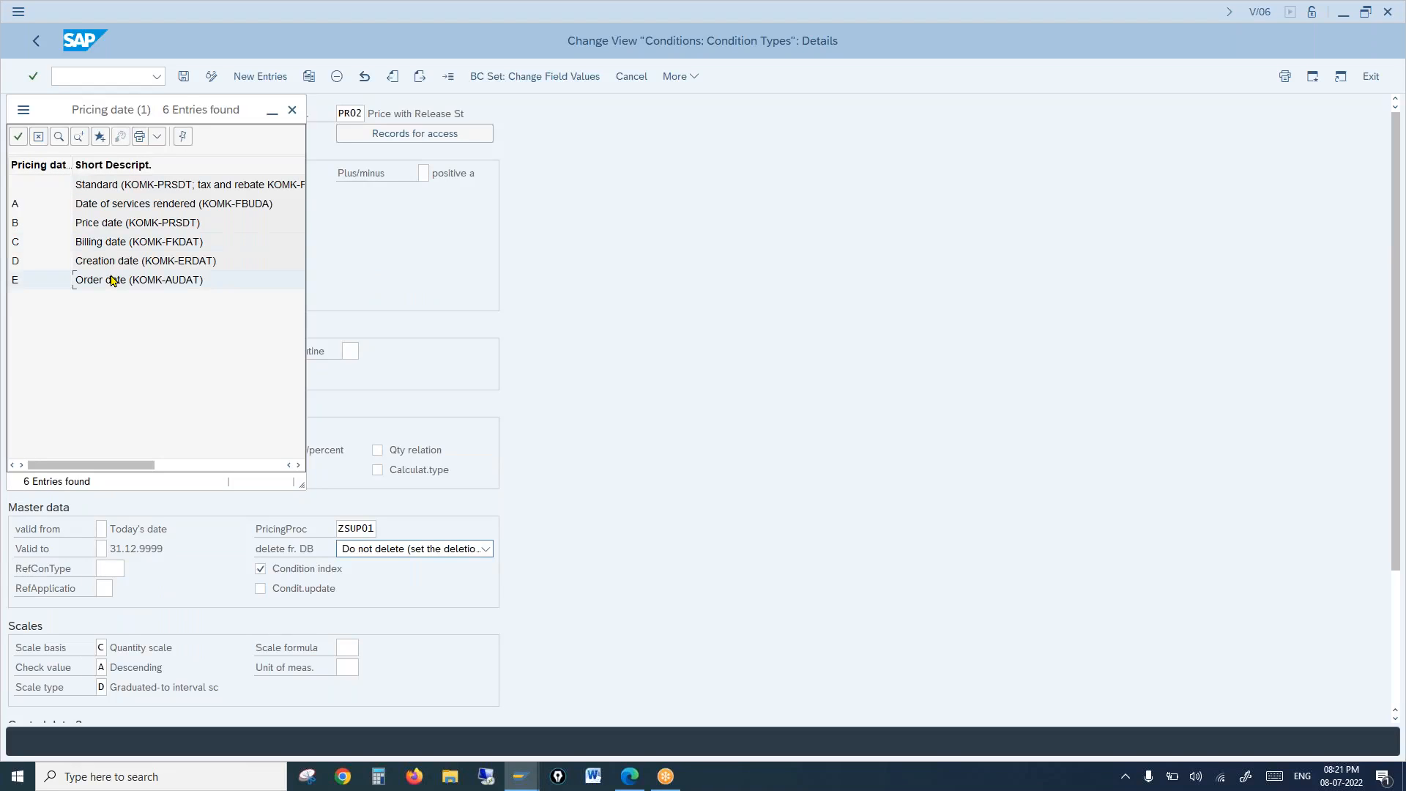
pyautogui.click(117, 206)
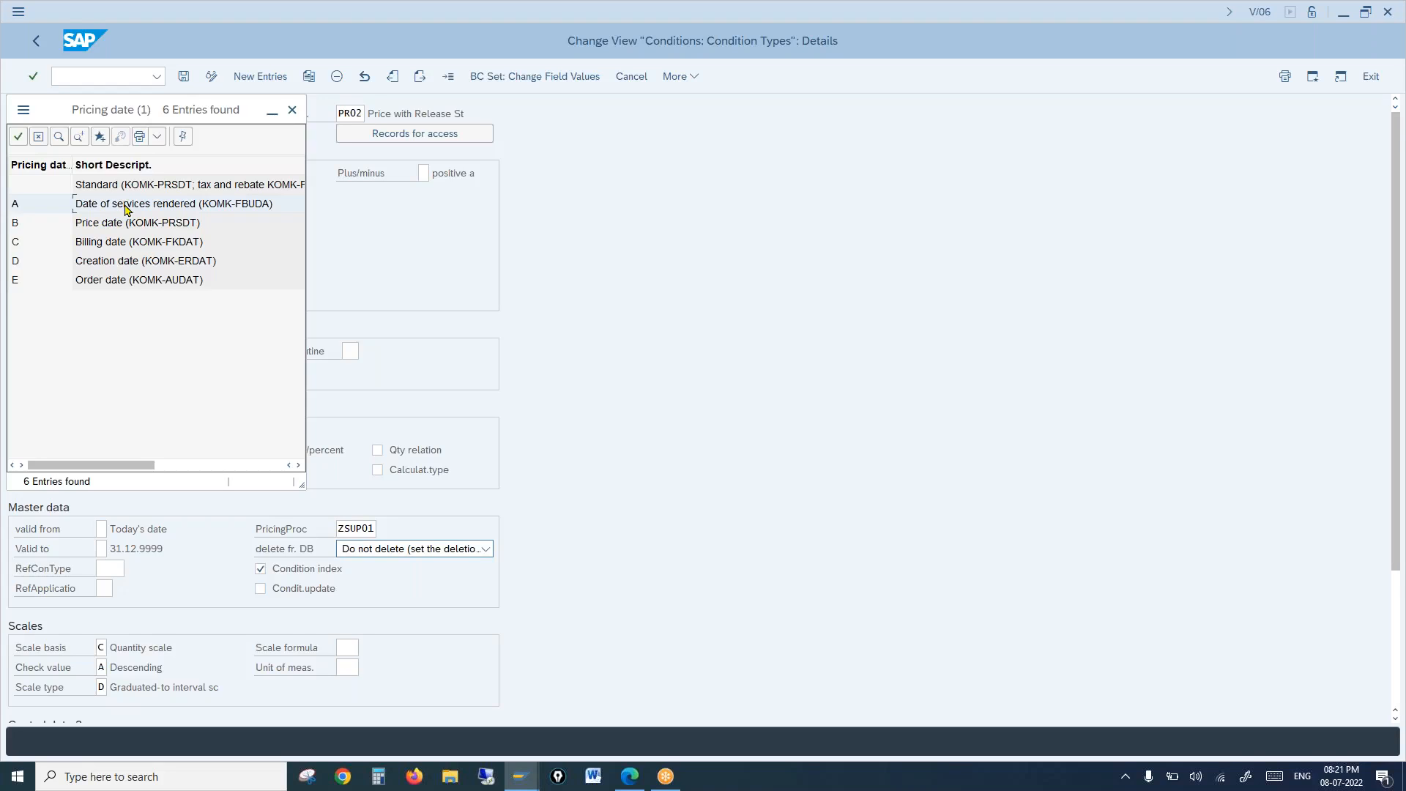
pyautogui.click(292, 110)
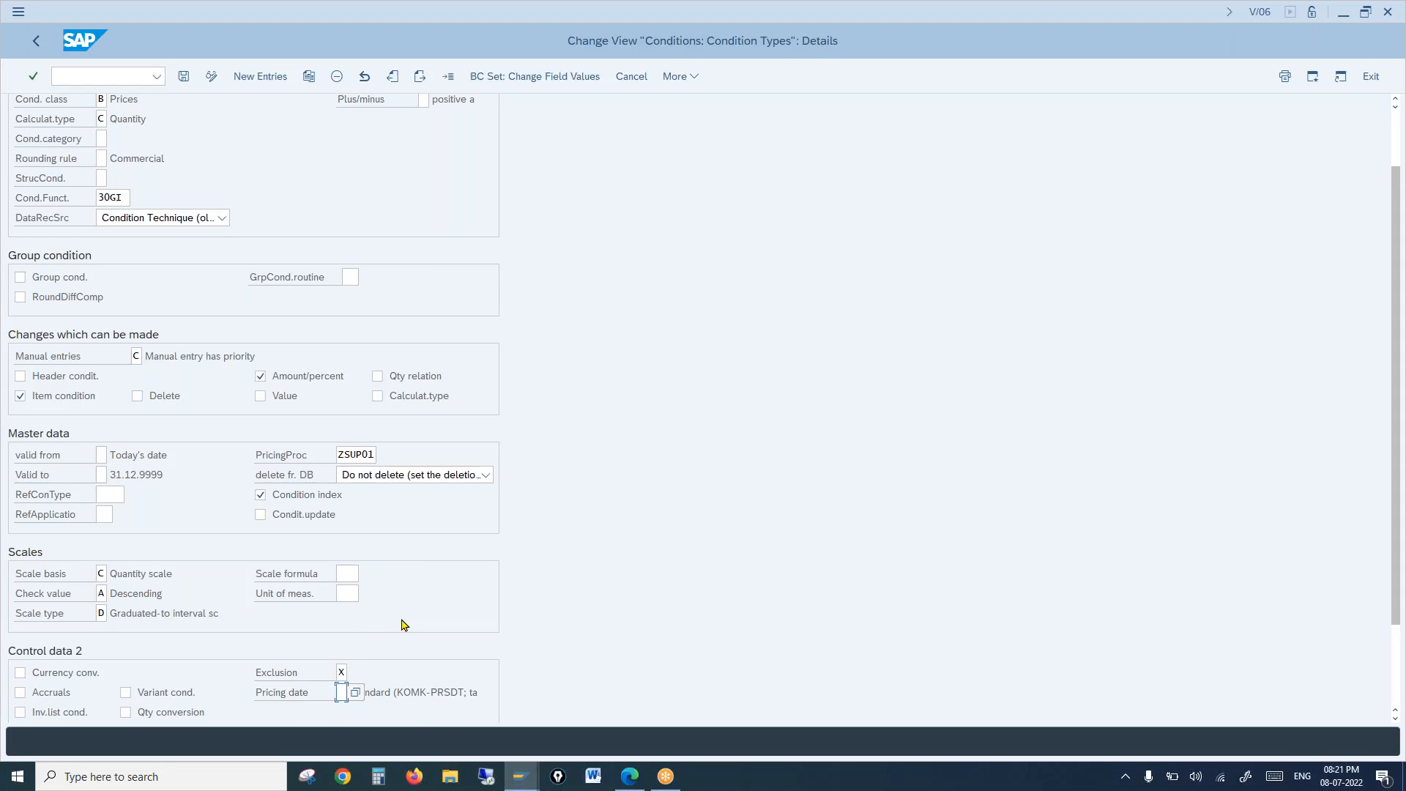
pyautogui.click(344, 672)
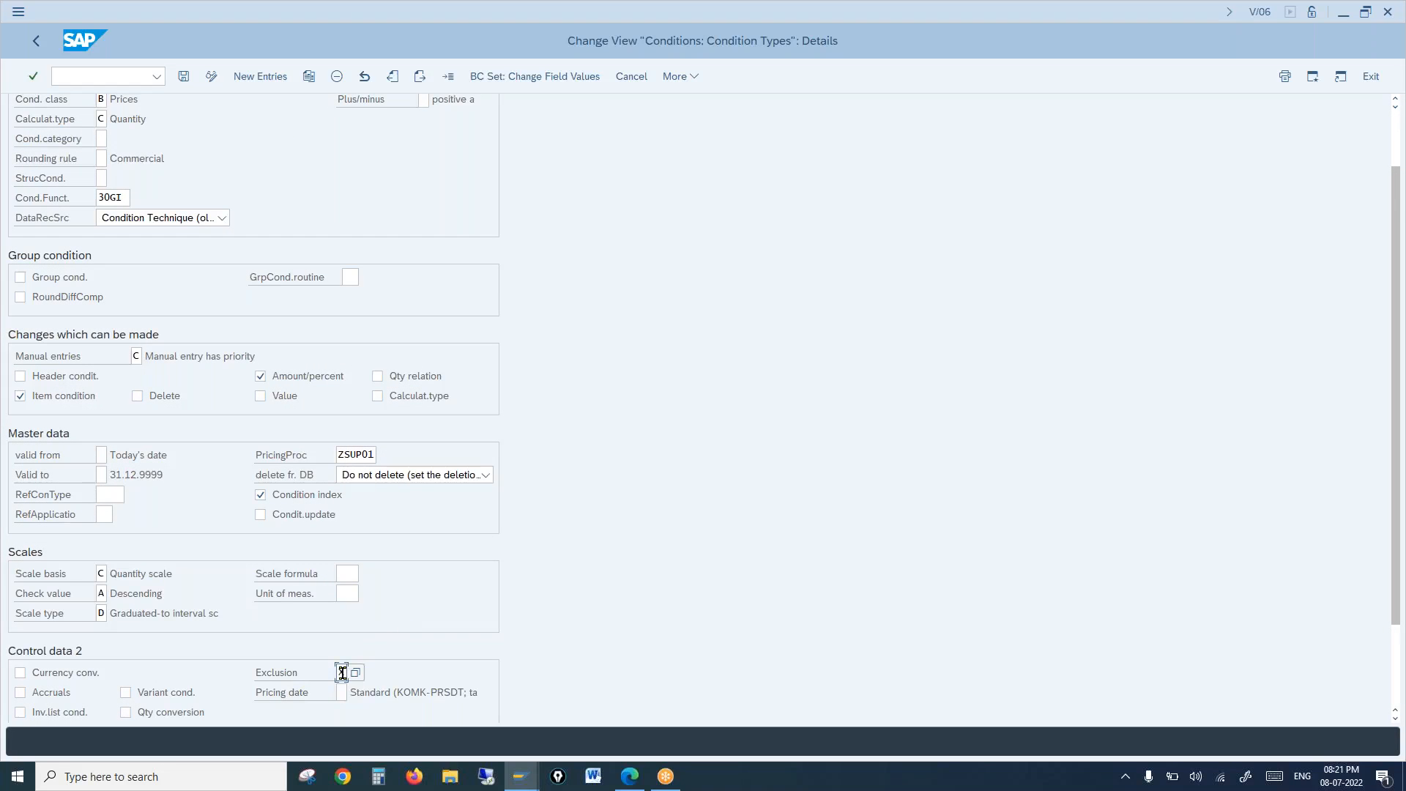
pyautogui.click(289, 674)
pyautogui.click(344, 691)
pyautogui.moveTo(525, 777)
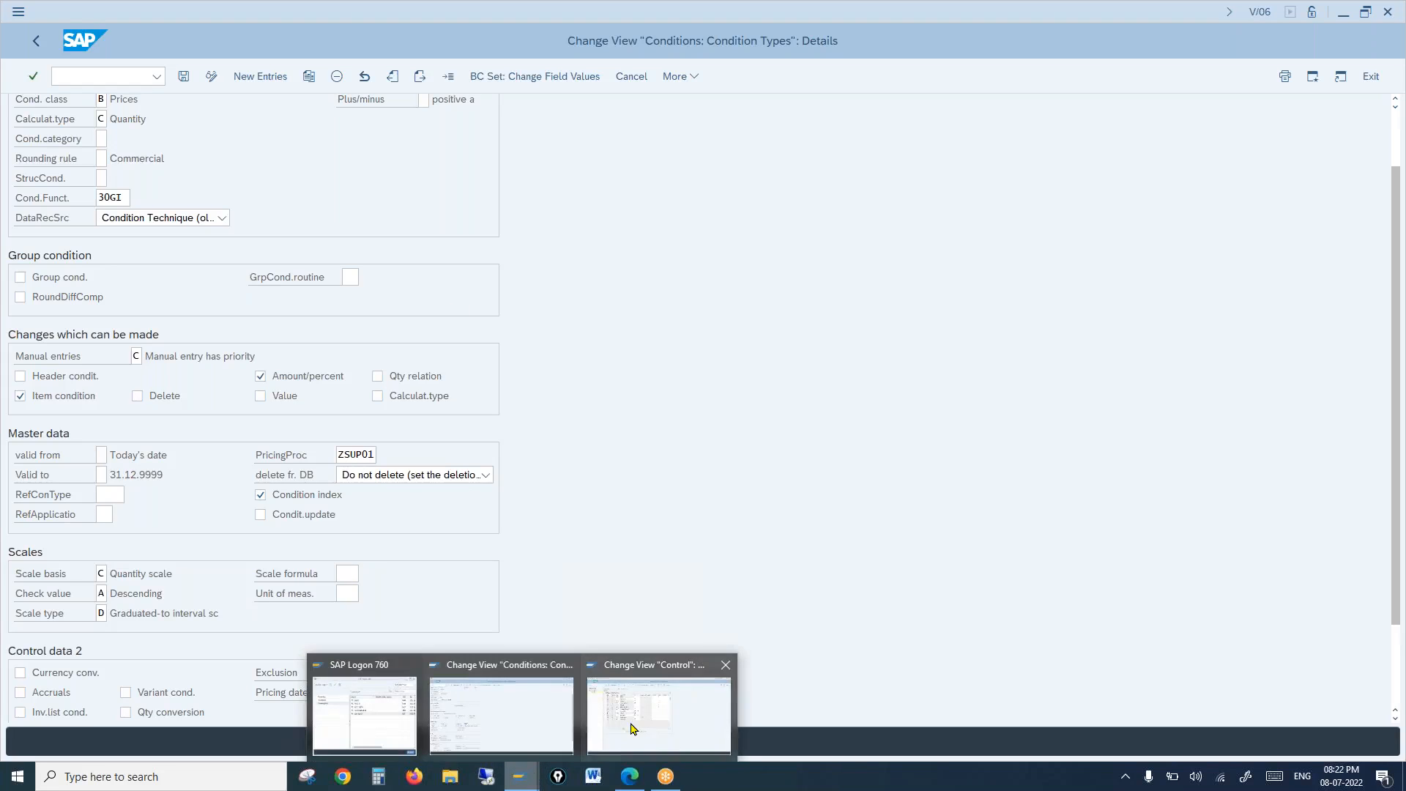
# Step: Narrow the Description and SuTot columns of A001's control table to reveal step 10's AccKey
pyautogui.click(633, 728)
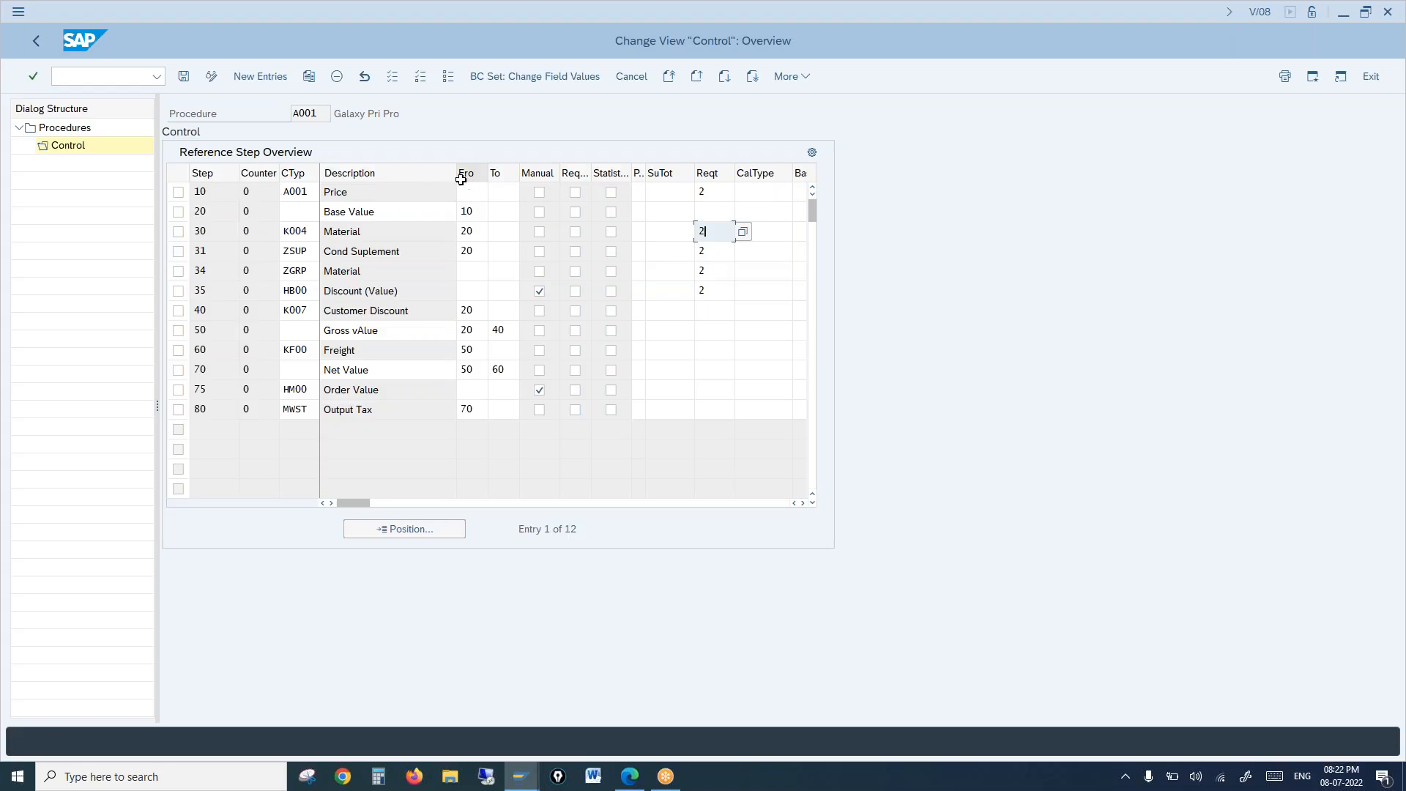
pyautogui.moveTo(456, 177); pyautogui.dragTo(413, 176)
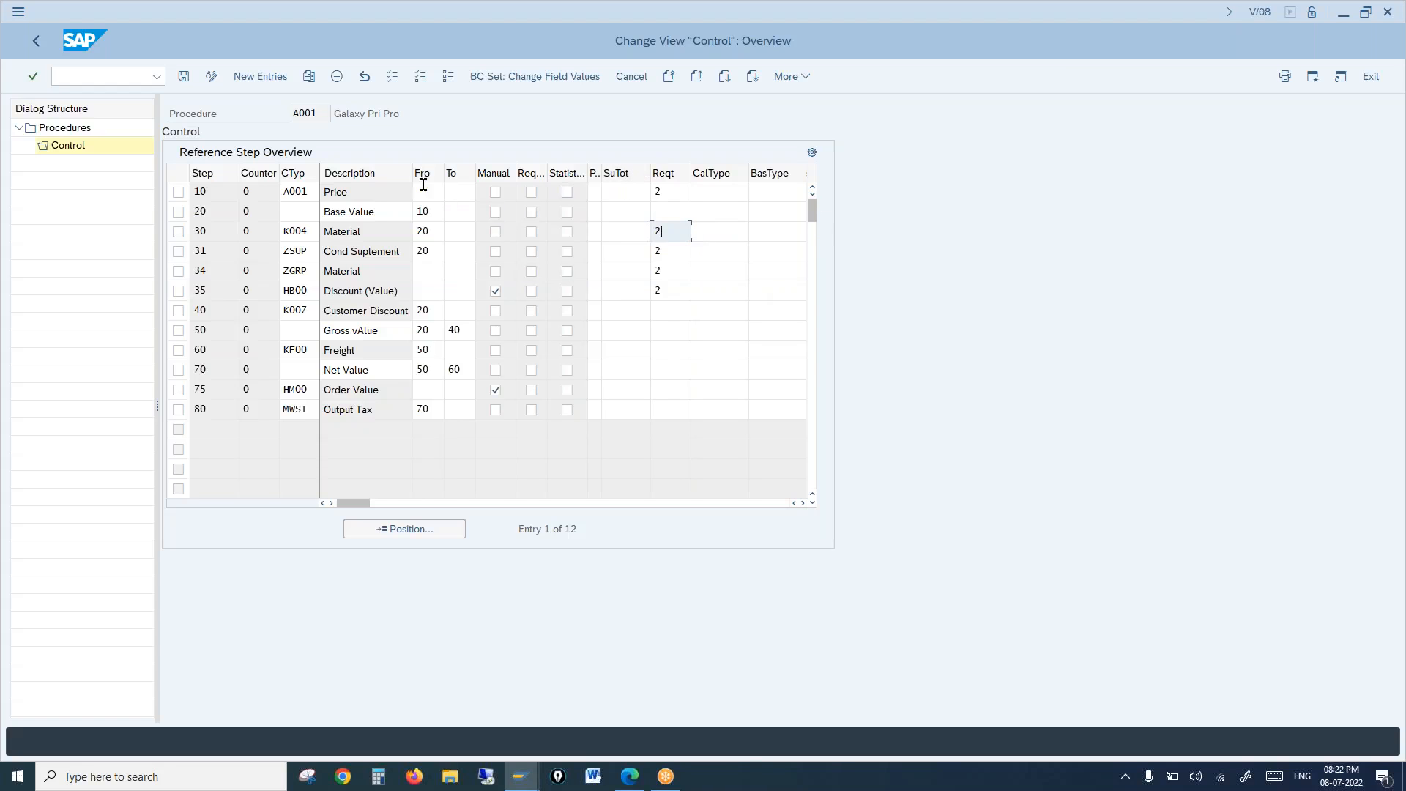
pyautogui.moveTo(412, 176); pyautogui.dragTo(386, 176)
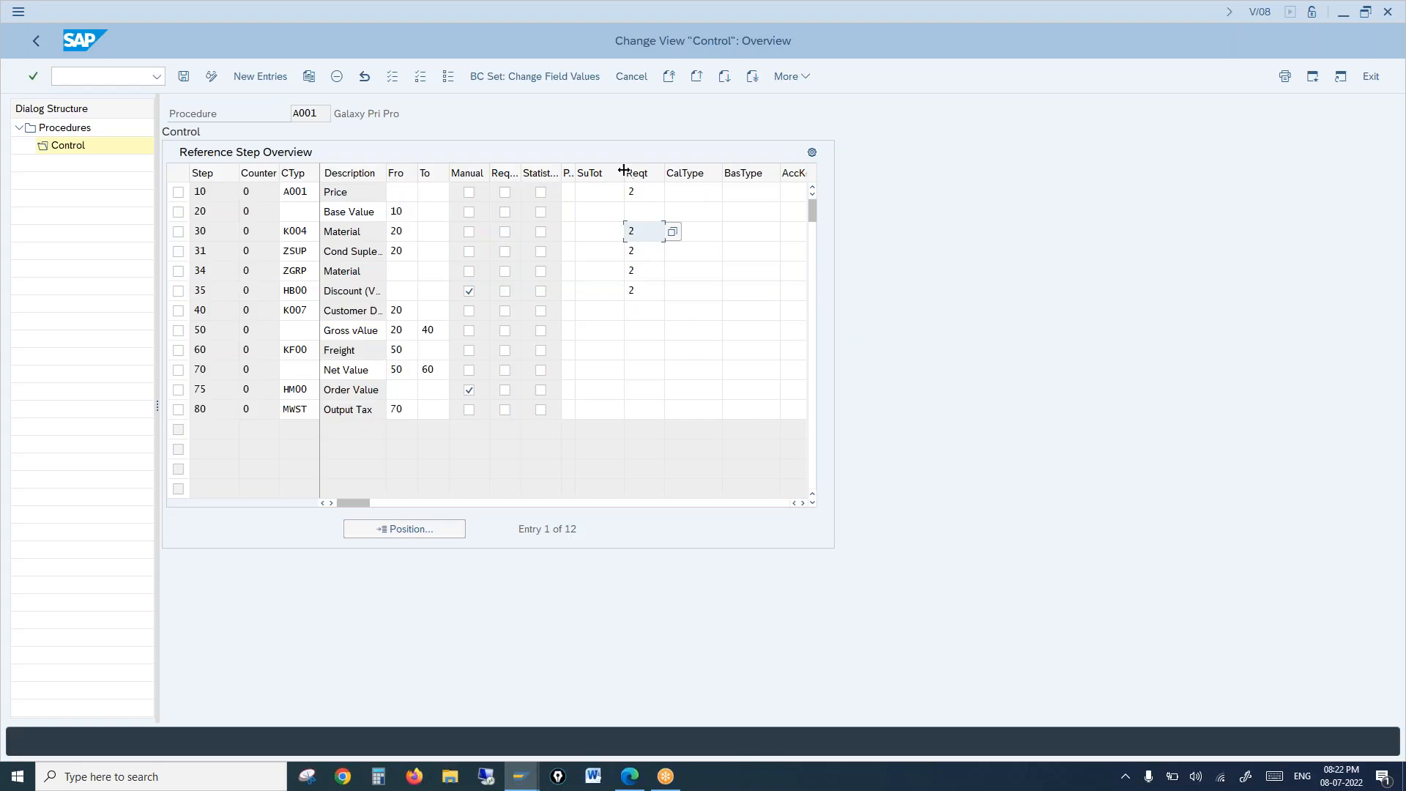
pyautogui.moveTo(624, 172); pyautogui.dragTo(599, 170)
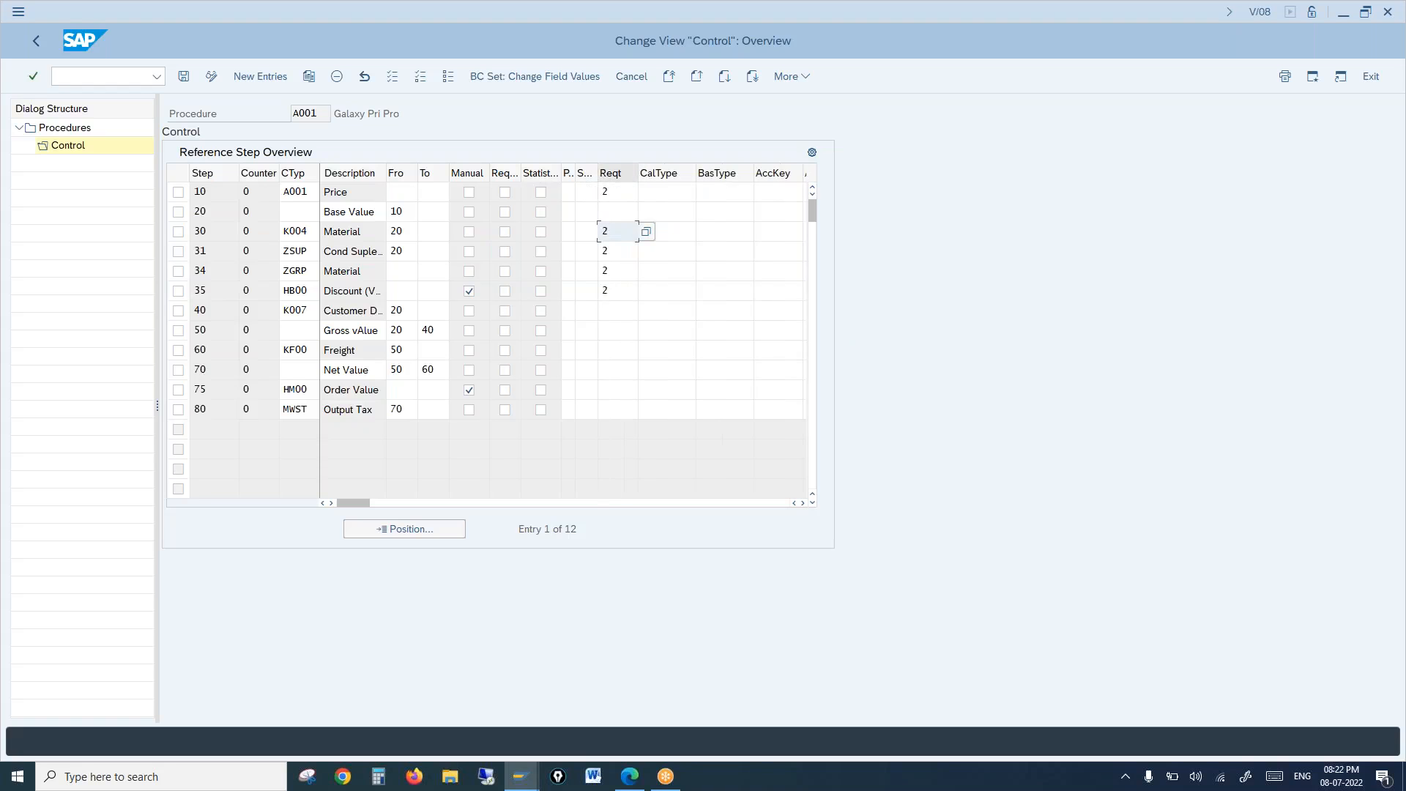
pyautogui.click(778, 191)
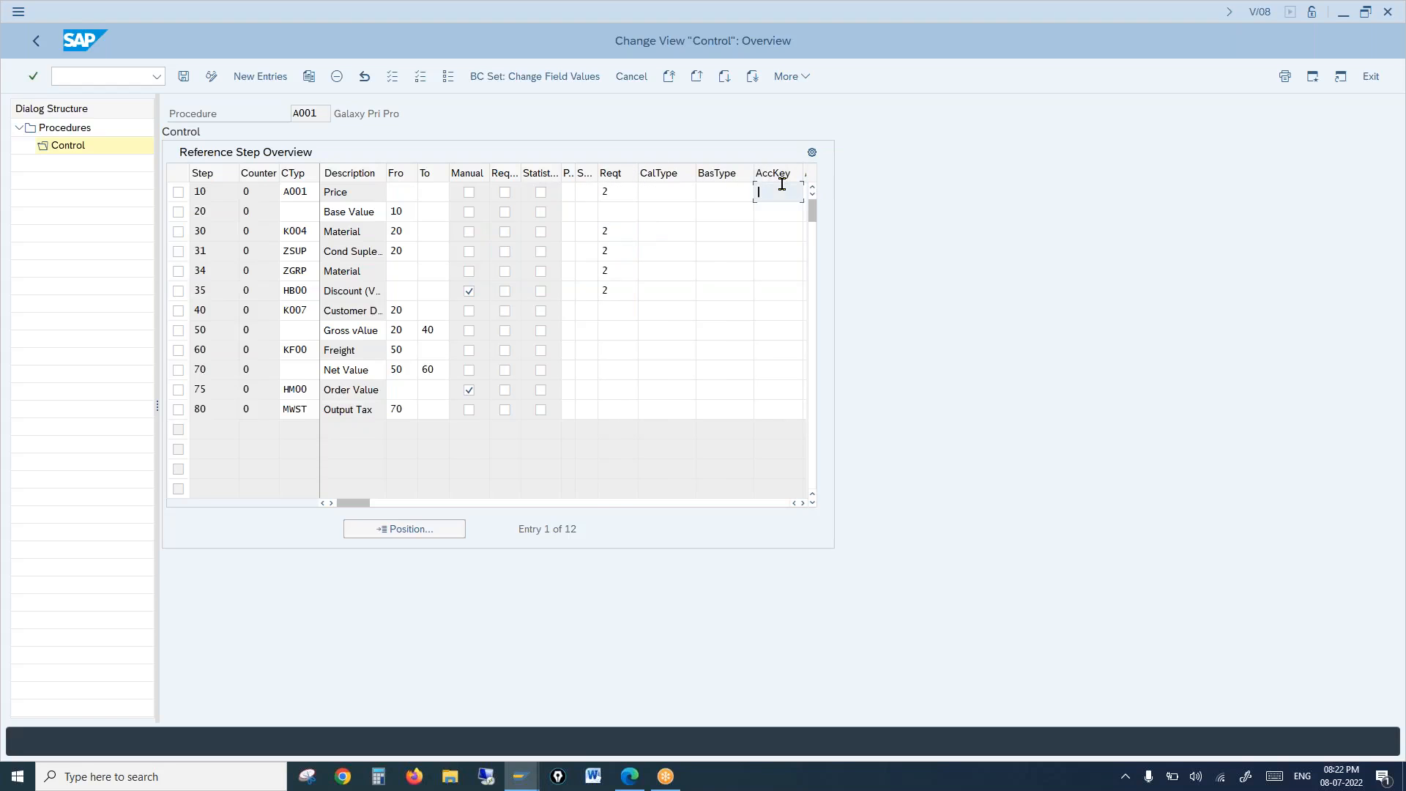
# Step: Scroll right to the Accruals column and check step 10's base type, step number and counter
pyautogui.click(803, 503)
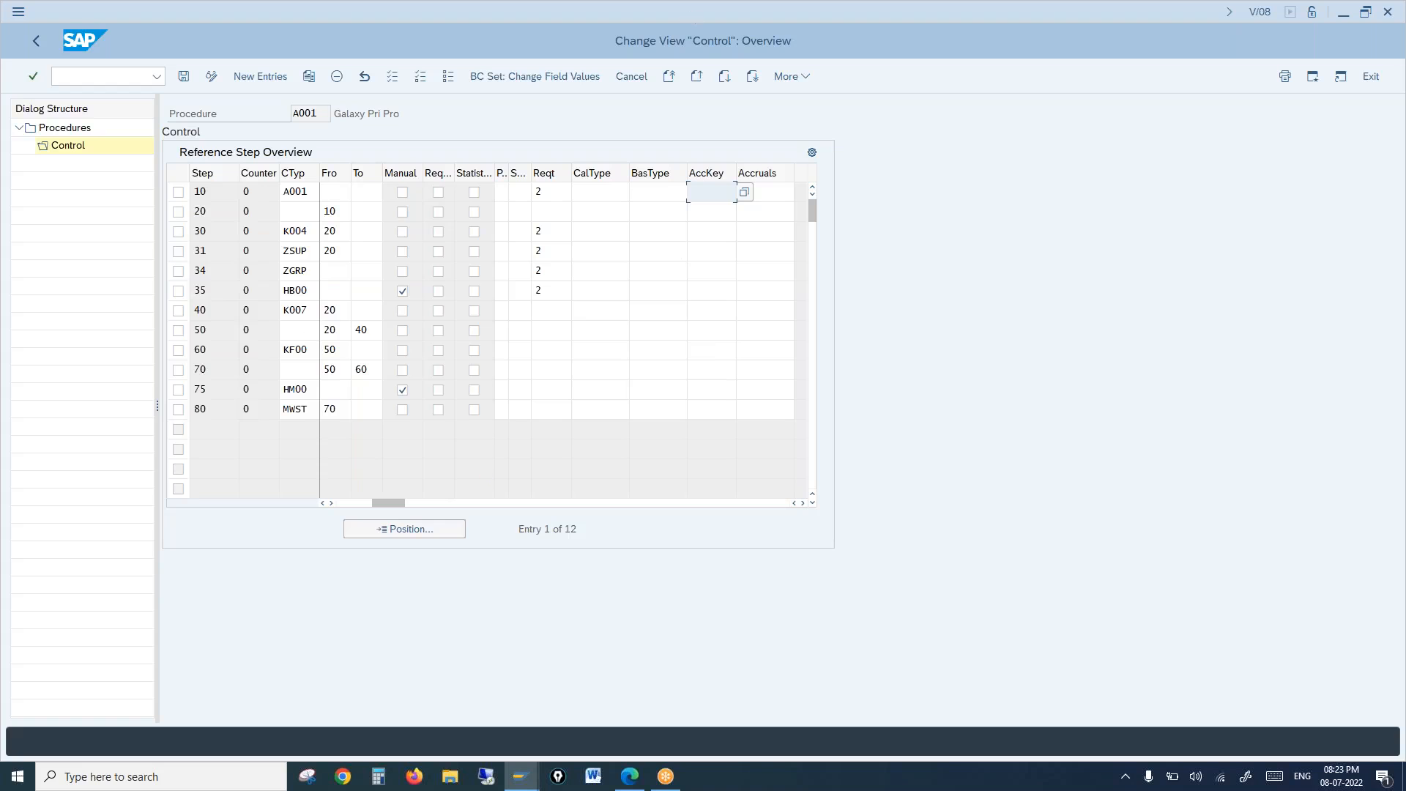
pyautogui.click(660, 193)
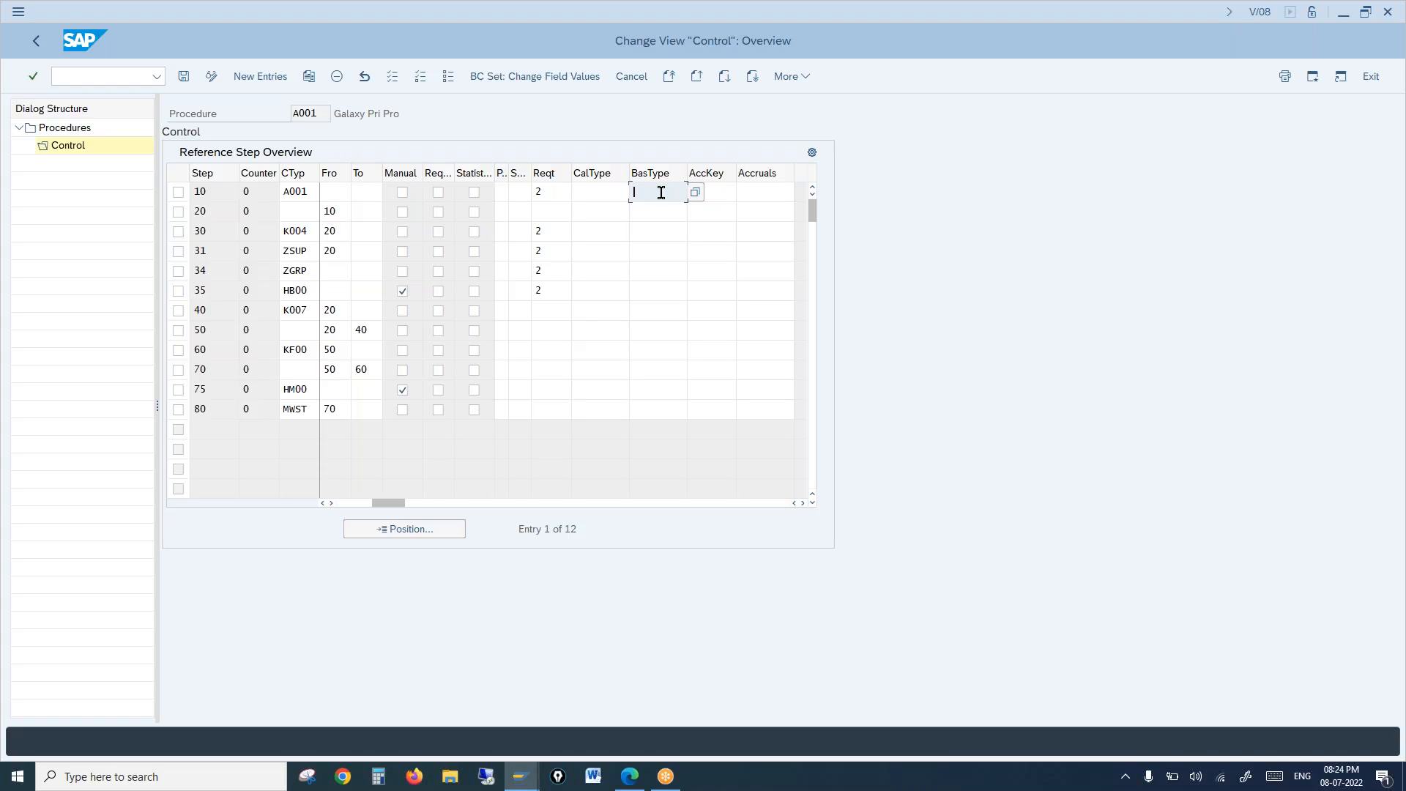
pyautogui.click(213, 190)
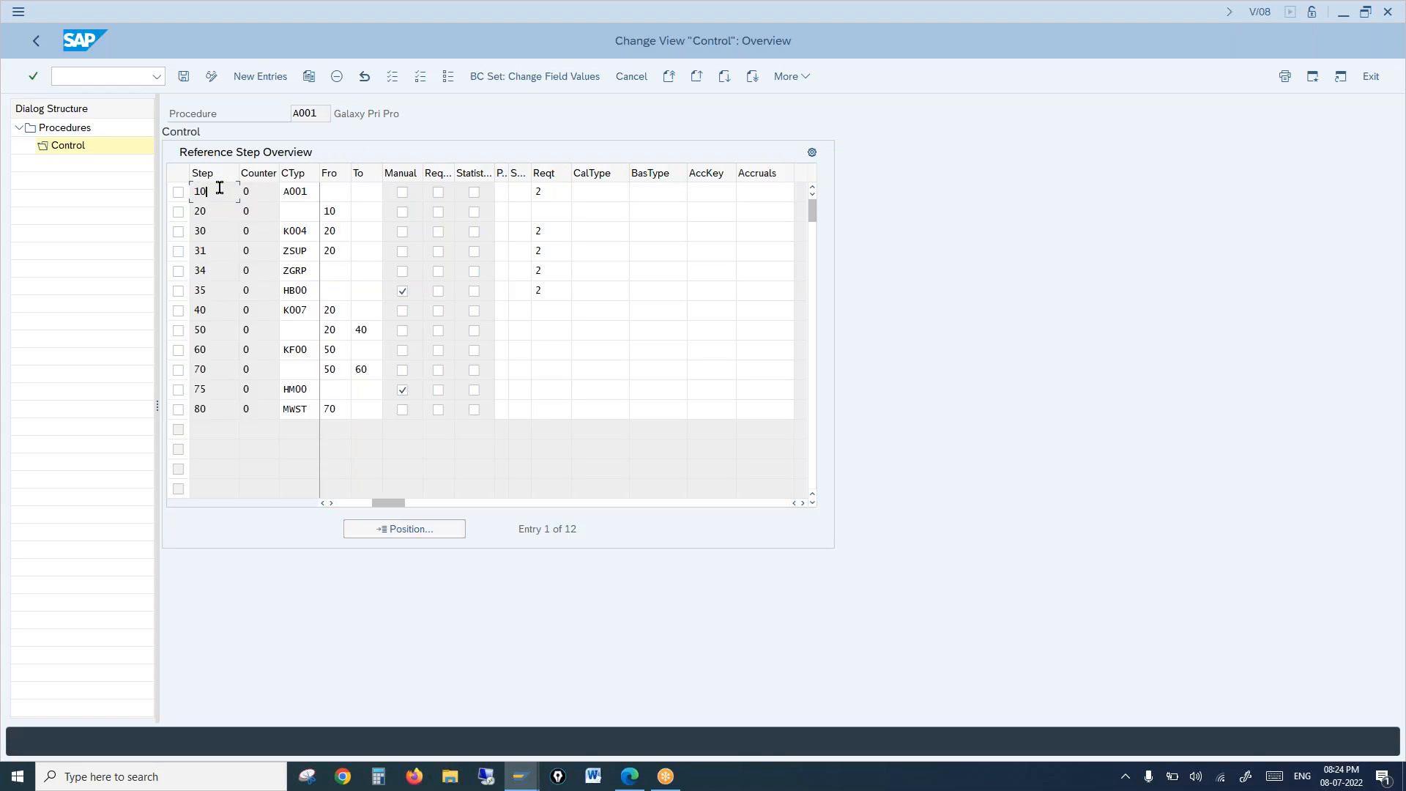
pyautogui.moveTo(219, 188); pyautogui.dragTo(193, 190)
pyautogui.click(268, 185)
# Step: Select step numbers 30 and 31 and step 31's counter, then widen the CTyp column
pyautogui.doubleClick(214, 227)
pyautogui.doubleClick(206, 249)
pyautogui.doubleClick(258, 247)
pyautogui.moveTo(320, 169); pyautogui.dragTo(329, 176)
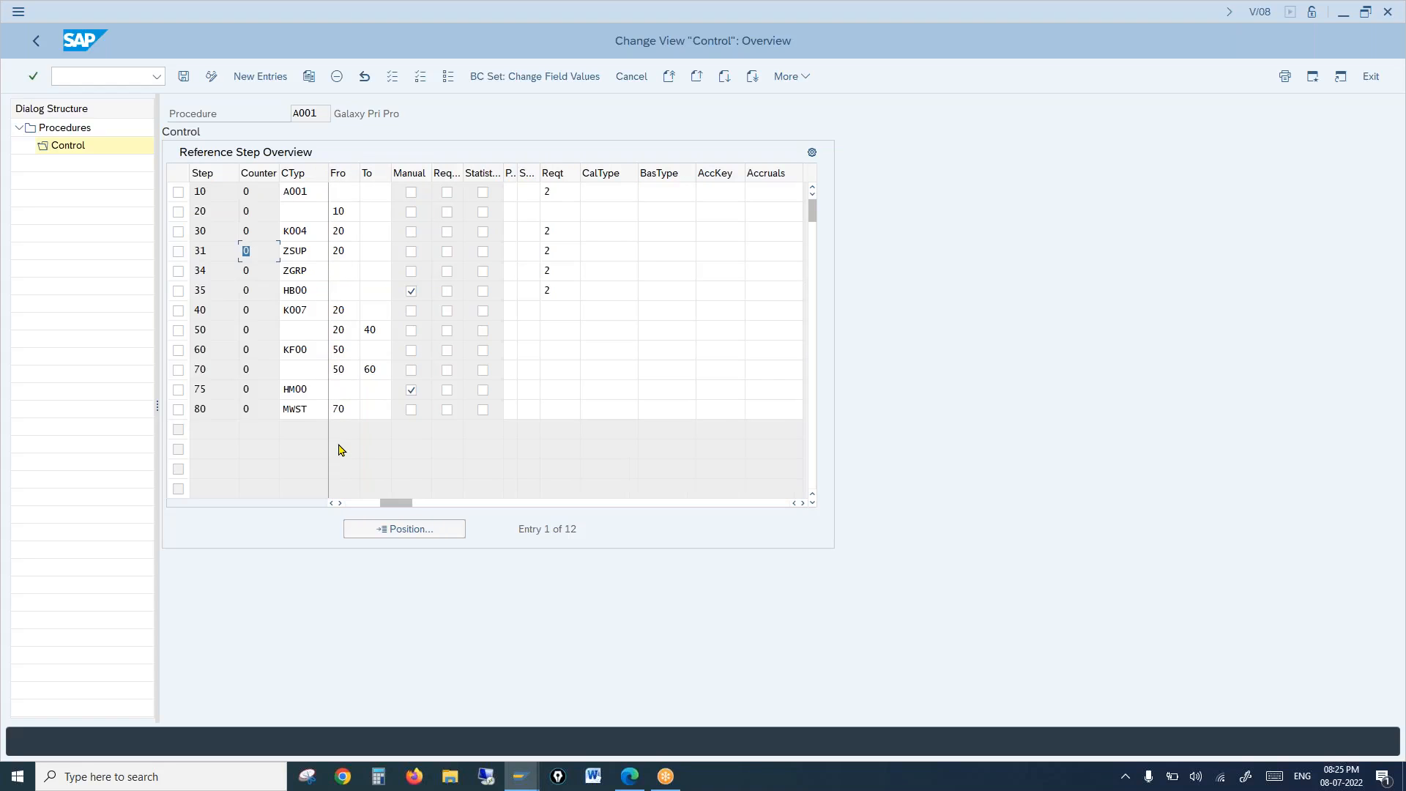
# Step: Bring the Description column back and inspect condition types A001 (step 10) and KF00 (step 60)
pyautogui.click(331, 503)
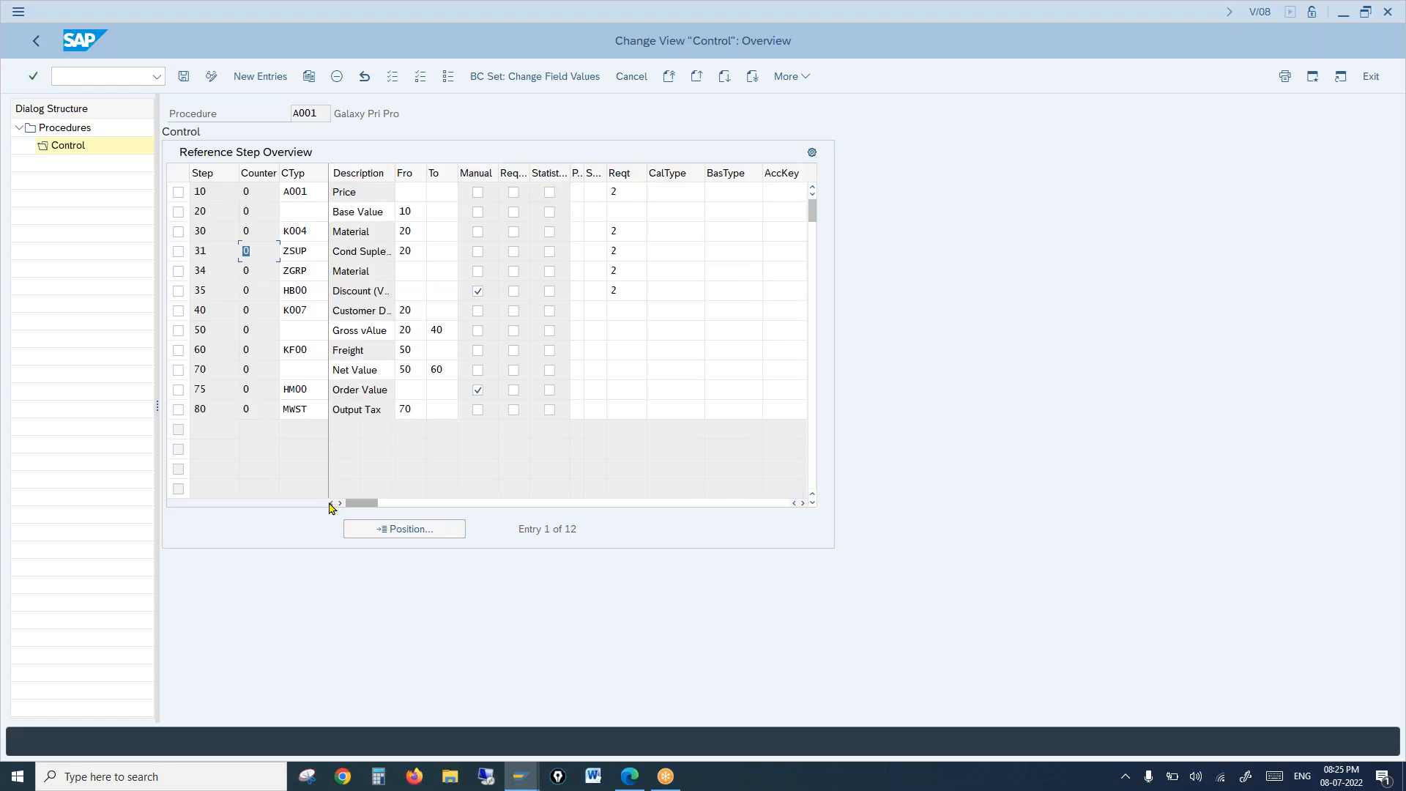
pyautogui.click(307, 191)
pyautogui.moveTo(317, 184); pyautogui.dragTo(259, 246)
pyautogui.click(317, 357)
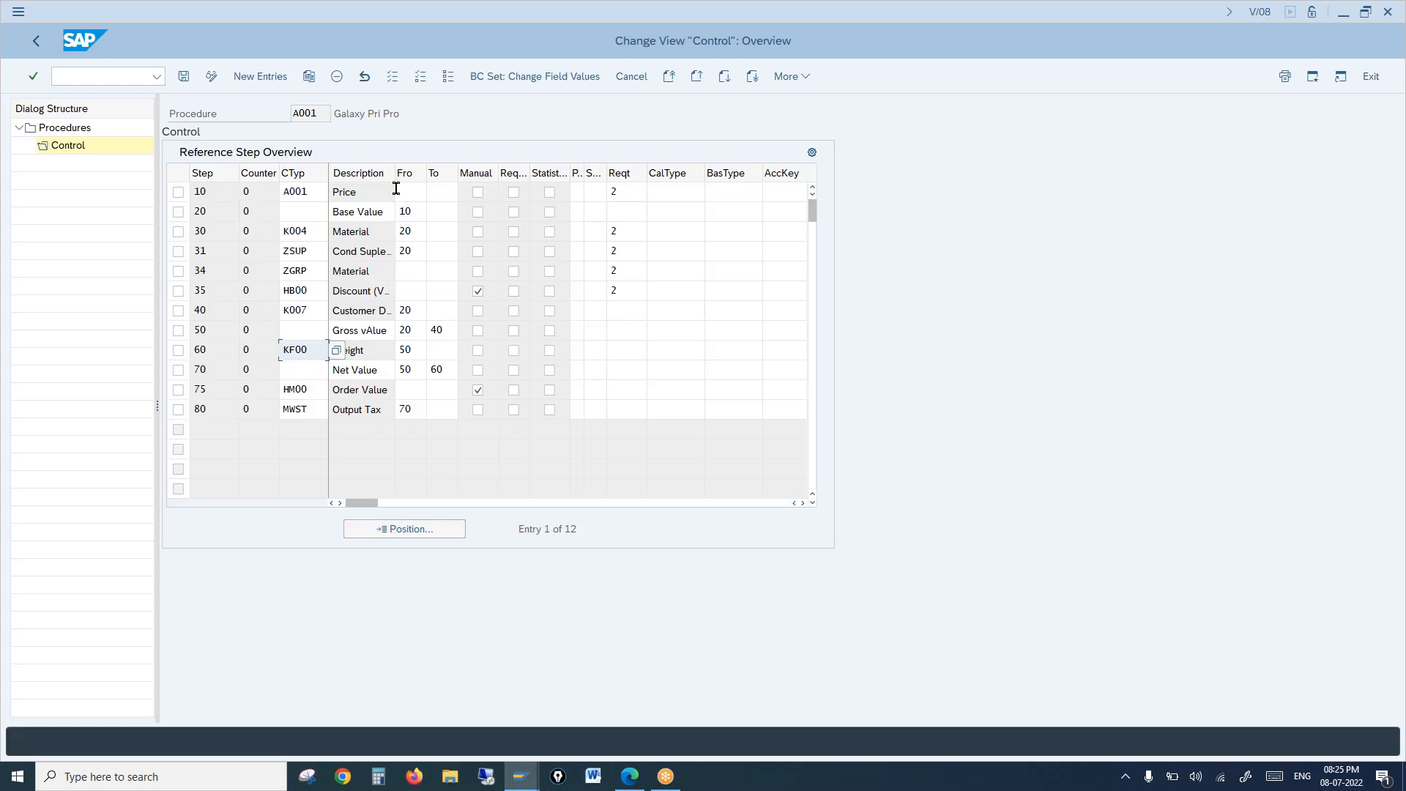
# Step: Check step 10's A001 Price and step 31's full description, then open the window's session options
pyautogui.click(373, 191)
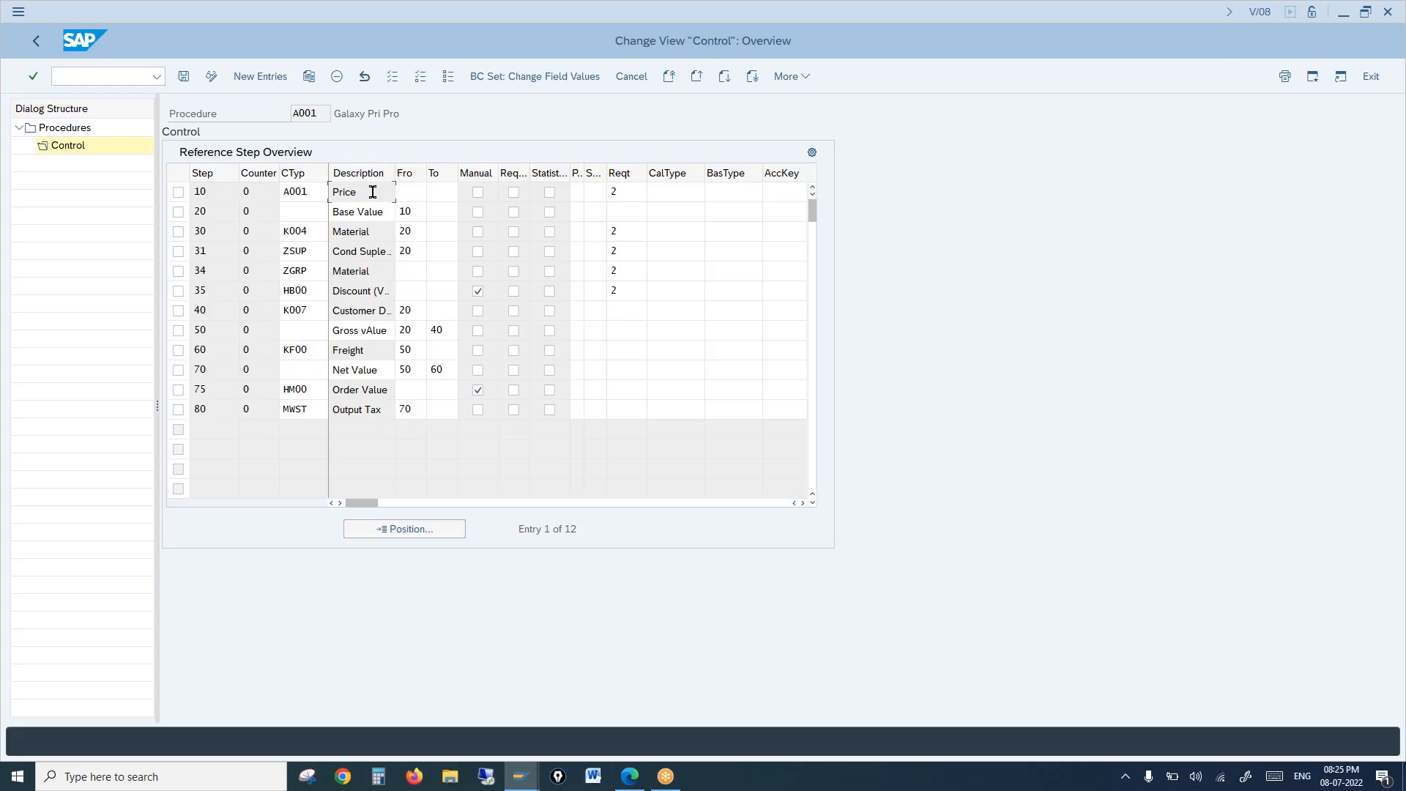
pyautogui.doubleClick(300, 191)
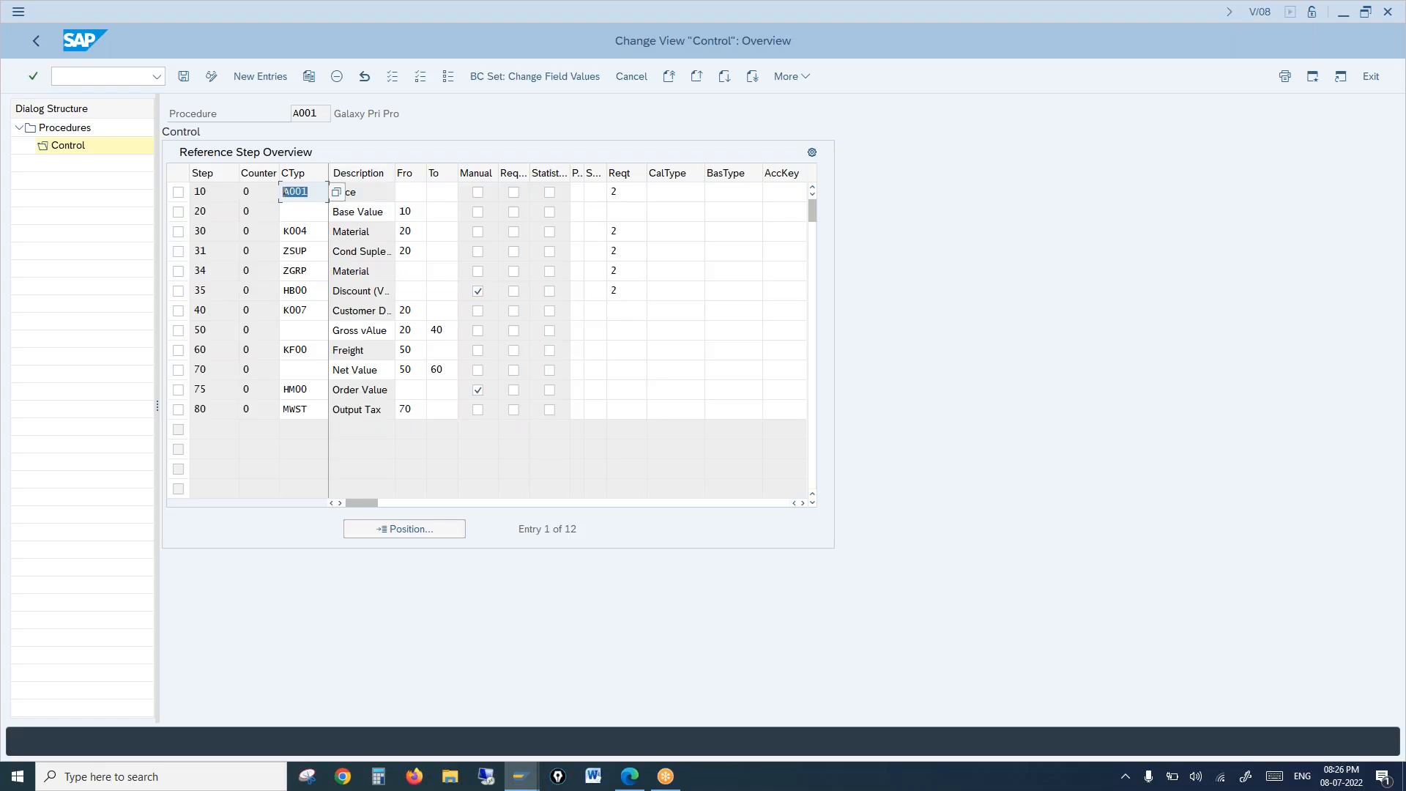
pyautogui.click(364, 194)
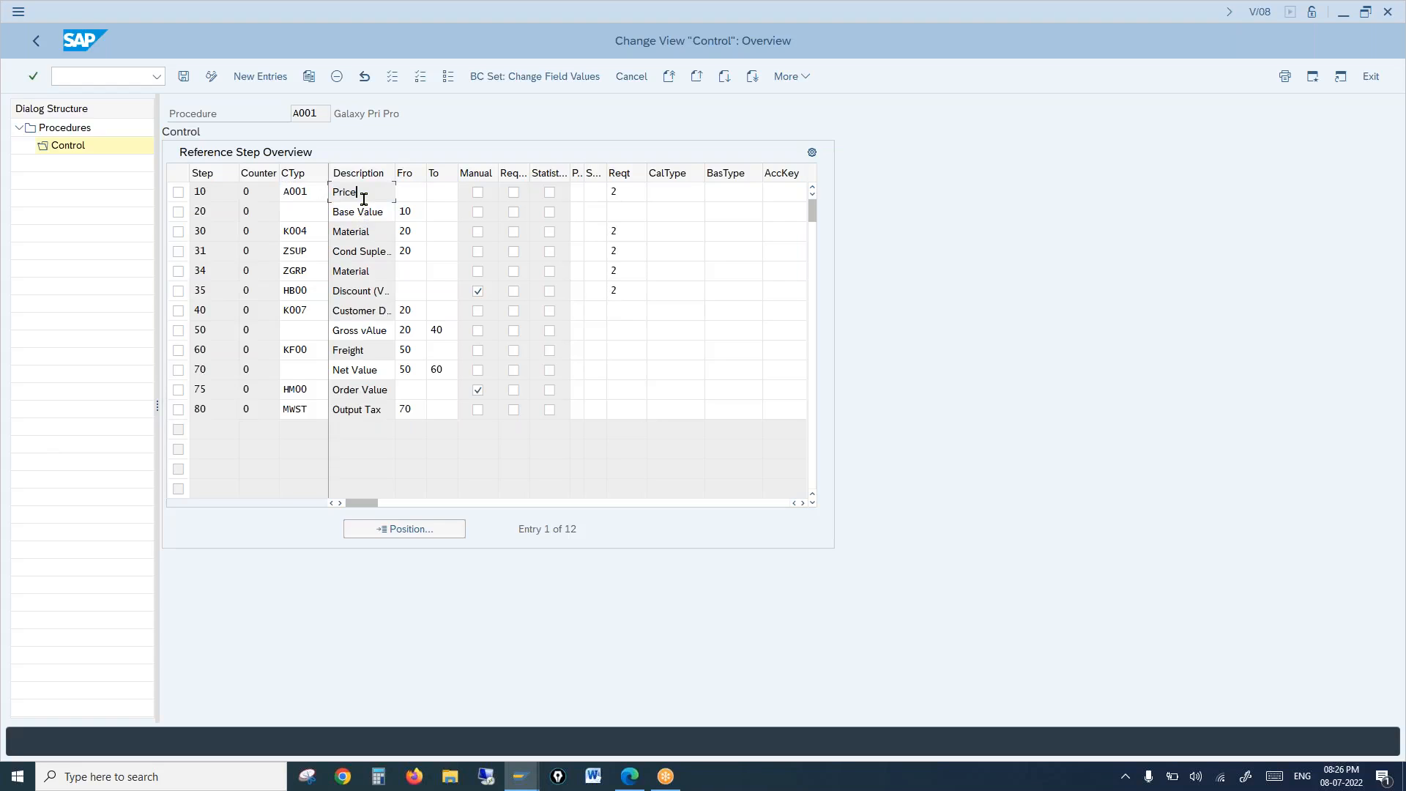
pyautogui.click(359, 253)
pyautogui.click(25, 13)
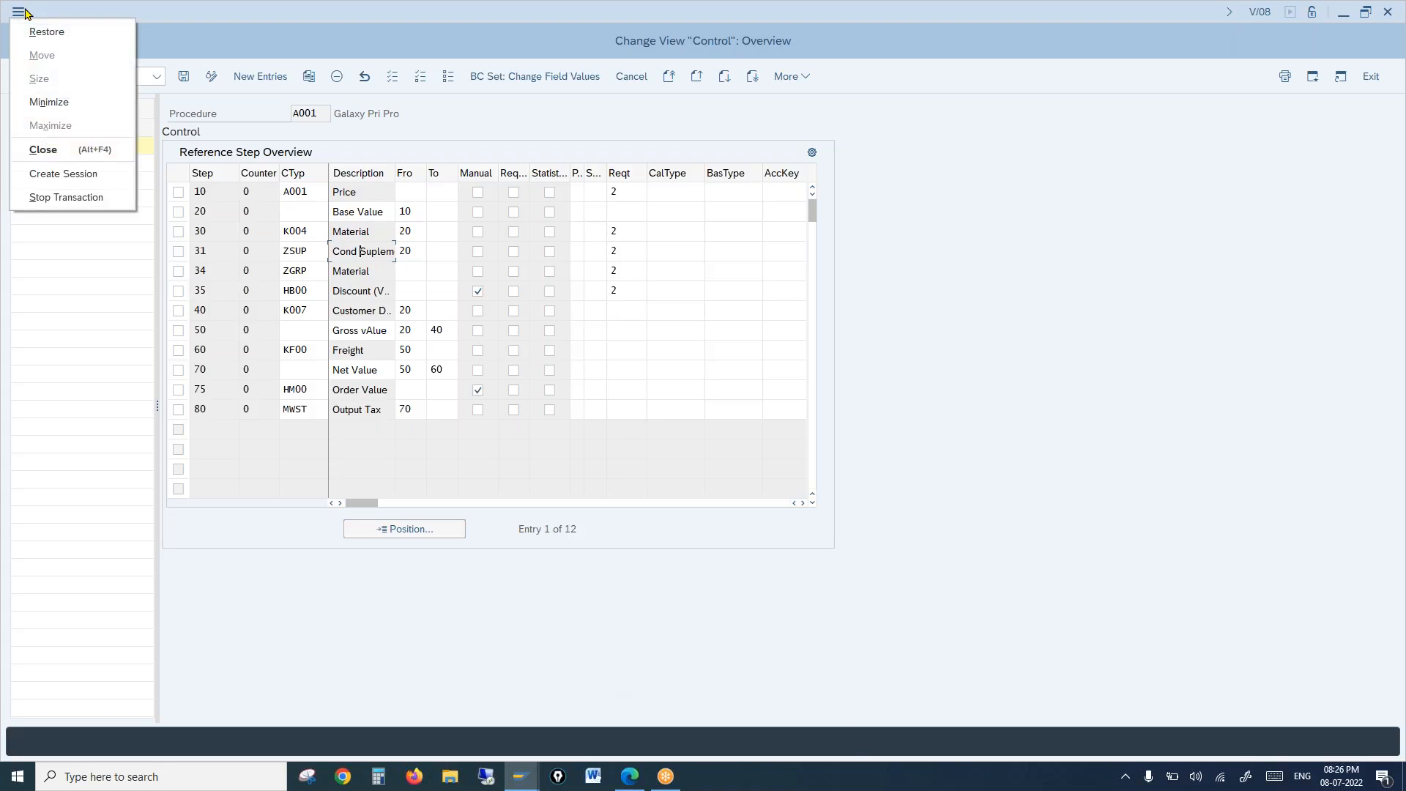
# Step: Start a new session and mark steps 20, 50 and 70 as subtotal rows
pyautogui.click(96, 184)
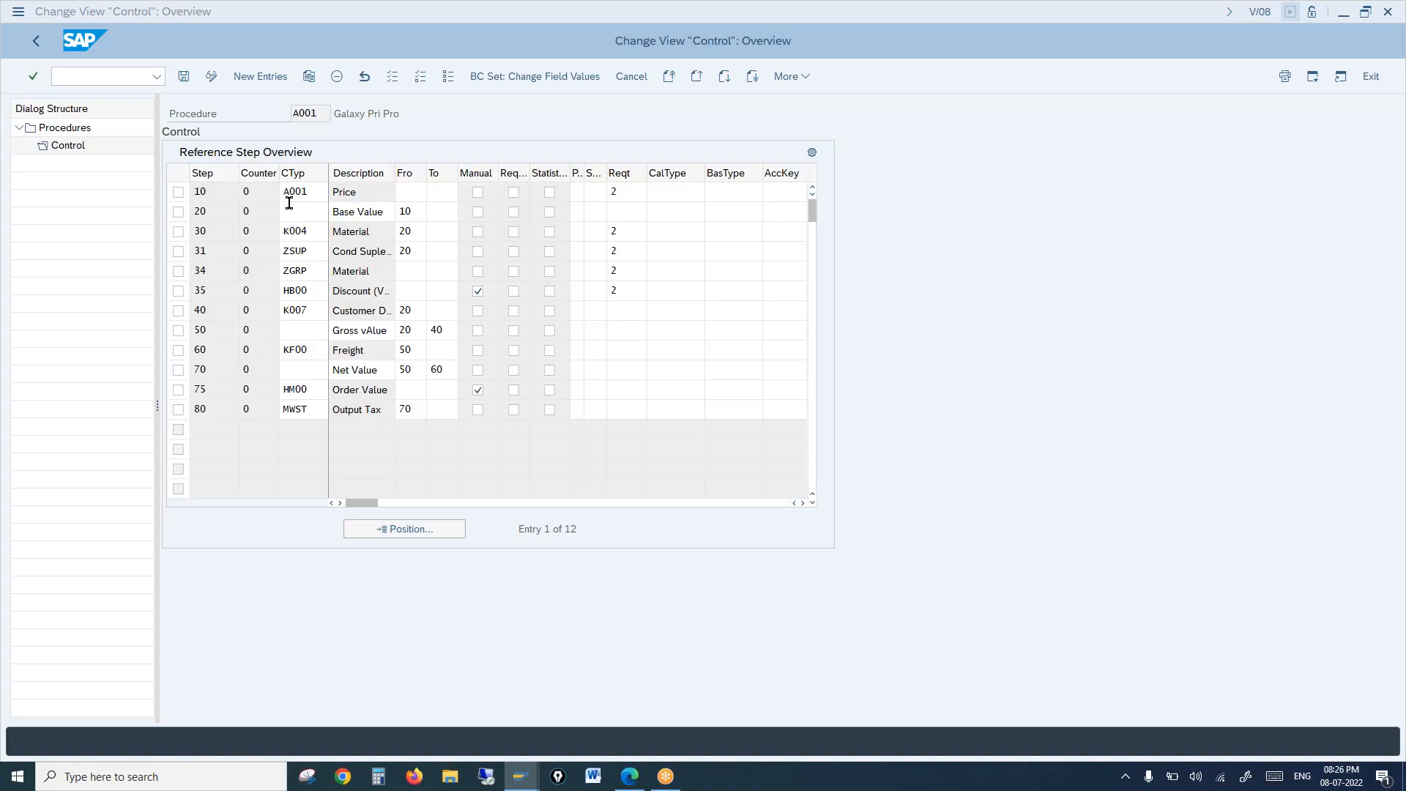
pyautogui.click(177, 213)
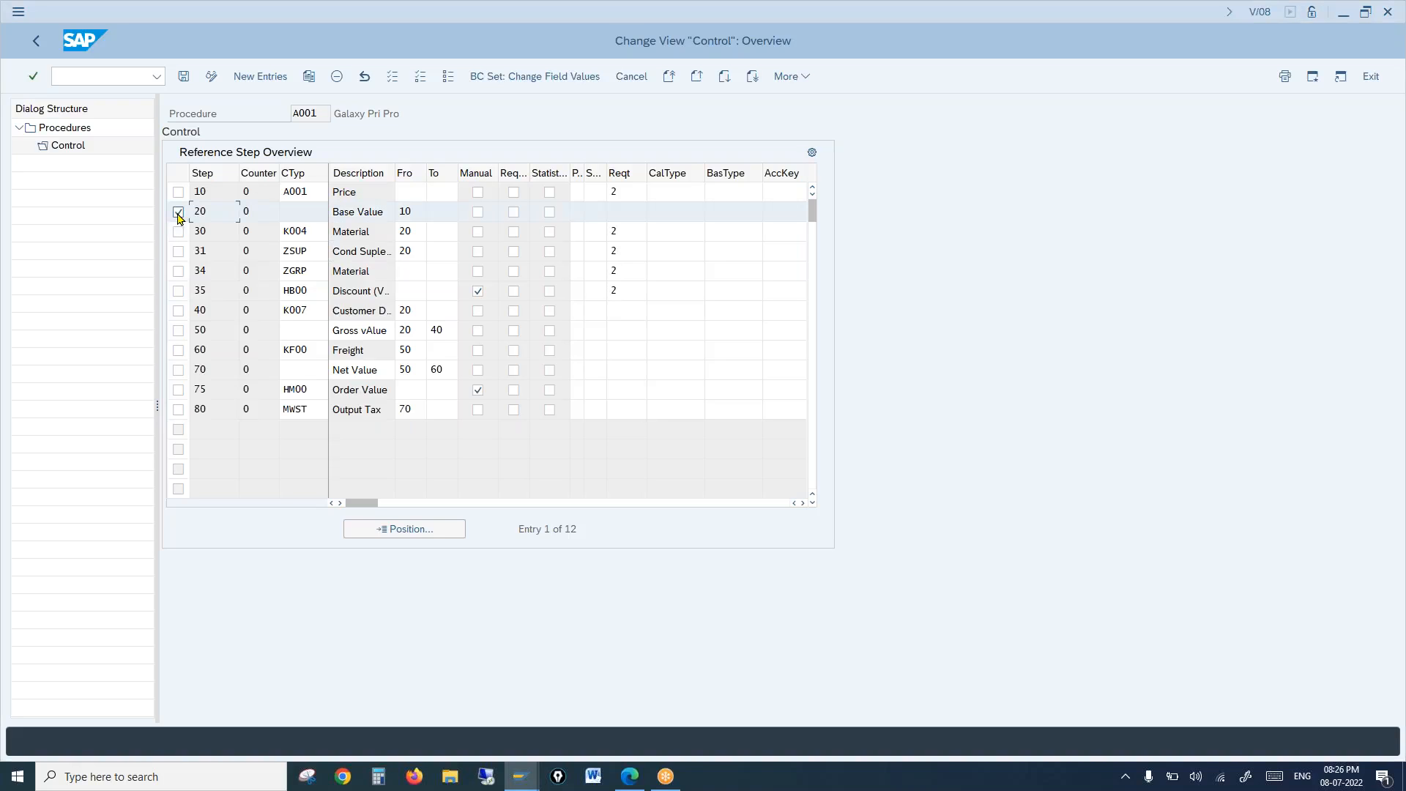
pyautogui.click(179, 331)
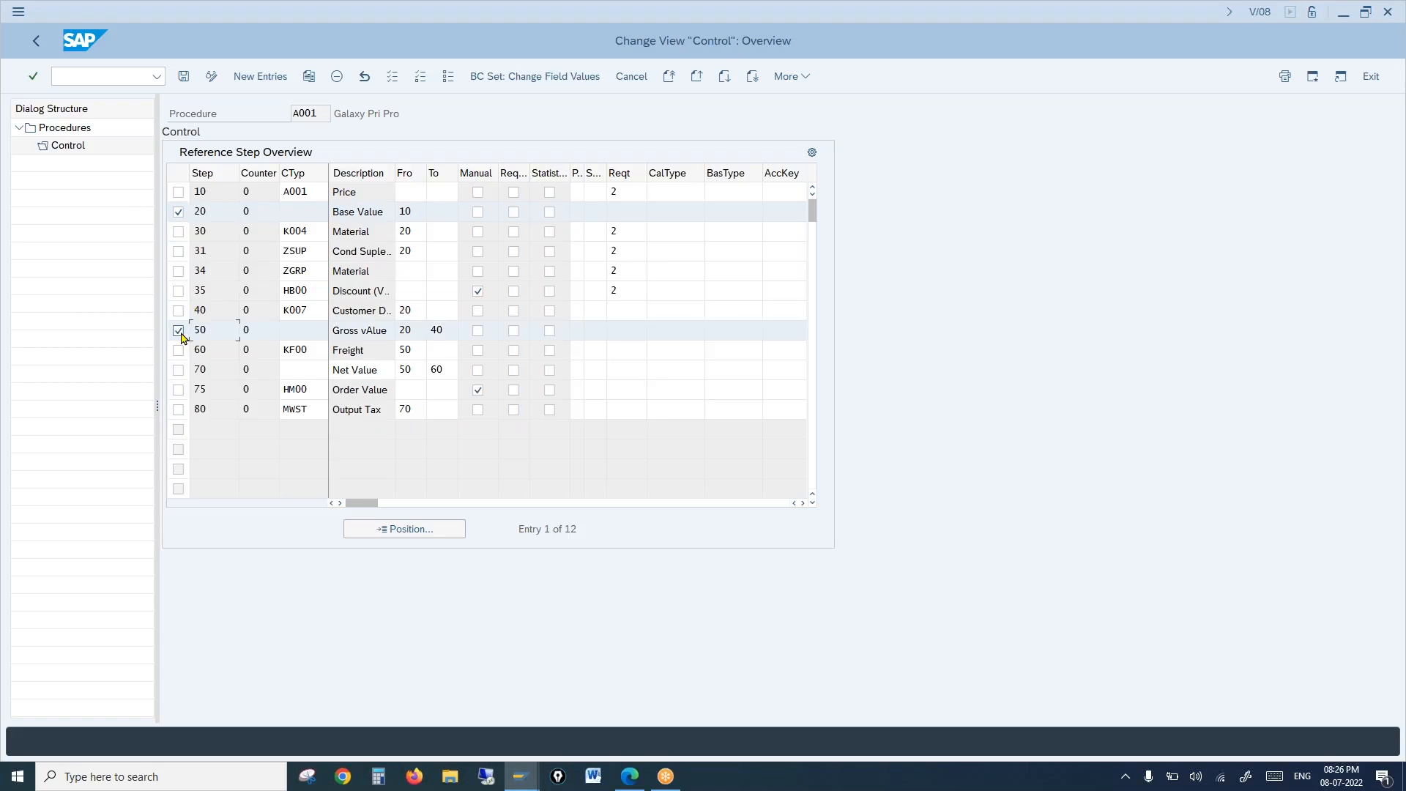
pyautogui.click(179, 371)
# Step: Open another session, return to the Control overview, and select the Price step's empty From field
pyautogui.hotkey('ctrl', 'n')
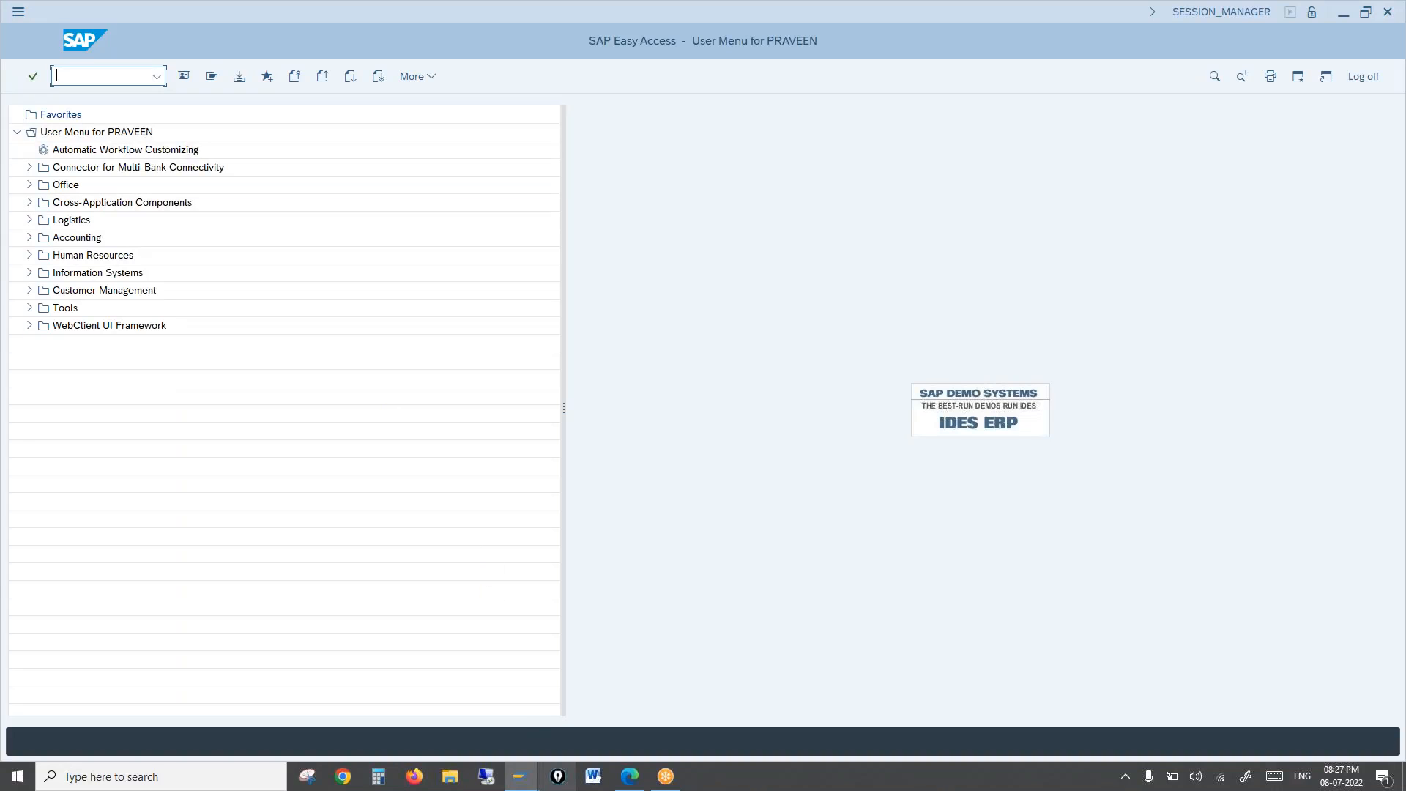
pyautogui.moveTo(520, 784)
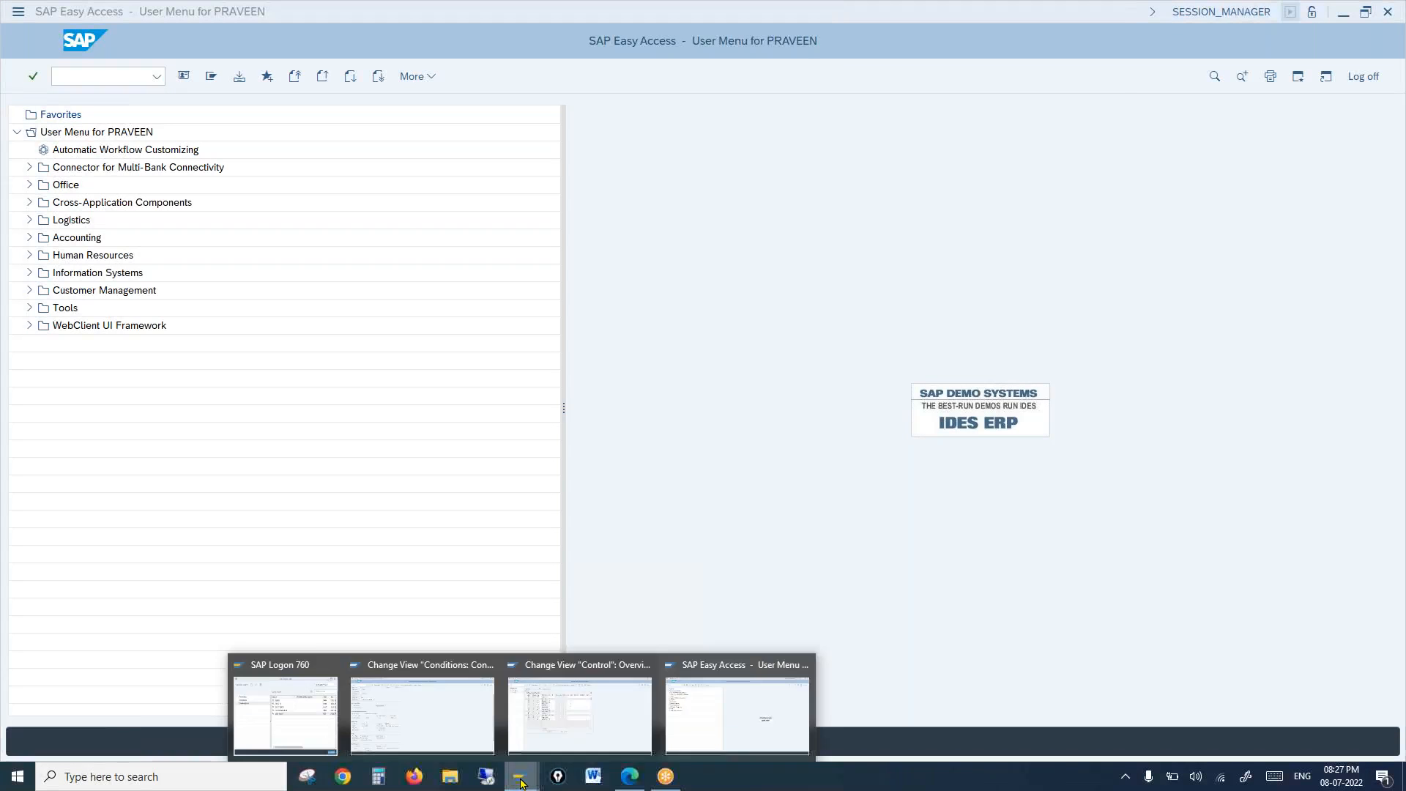
pyautogui.click(557, 717)
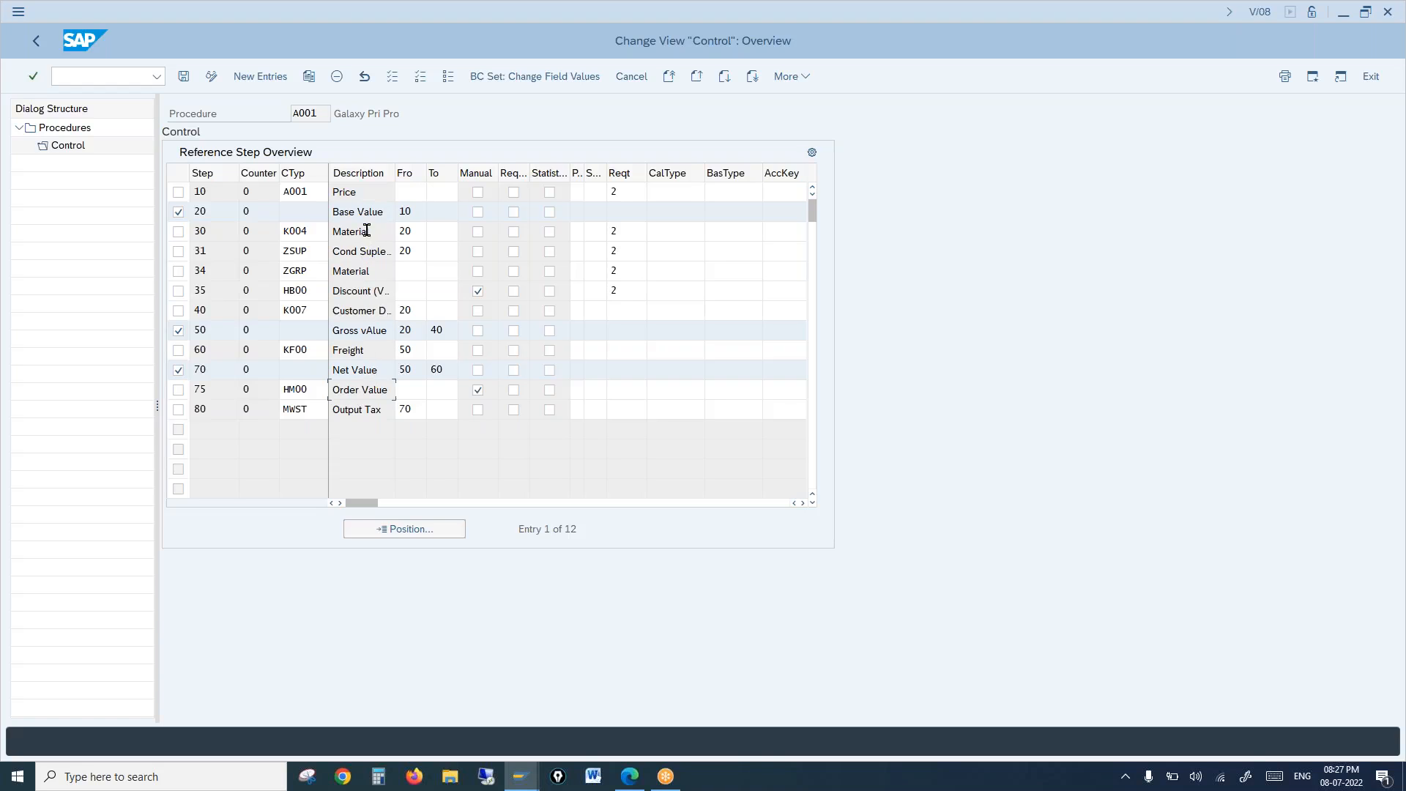
pyautogui.click(414, 190)
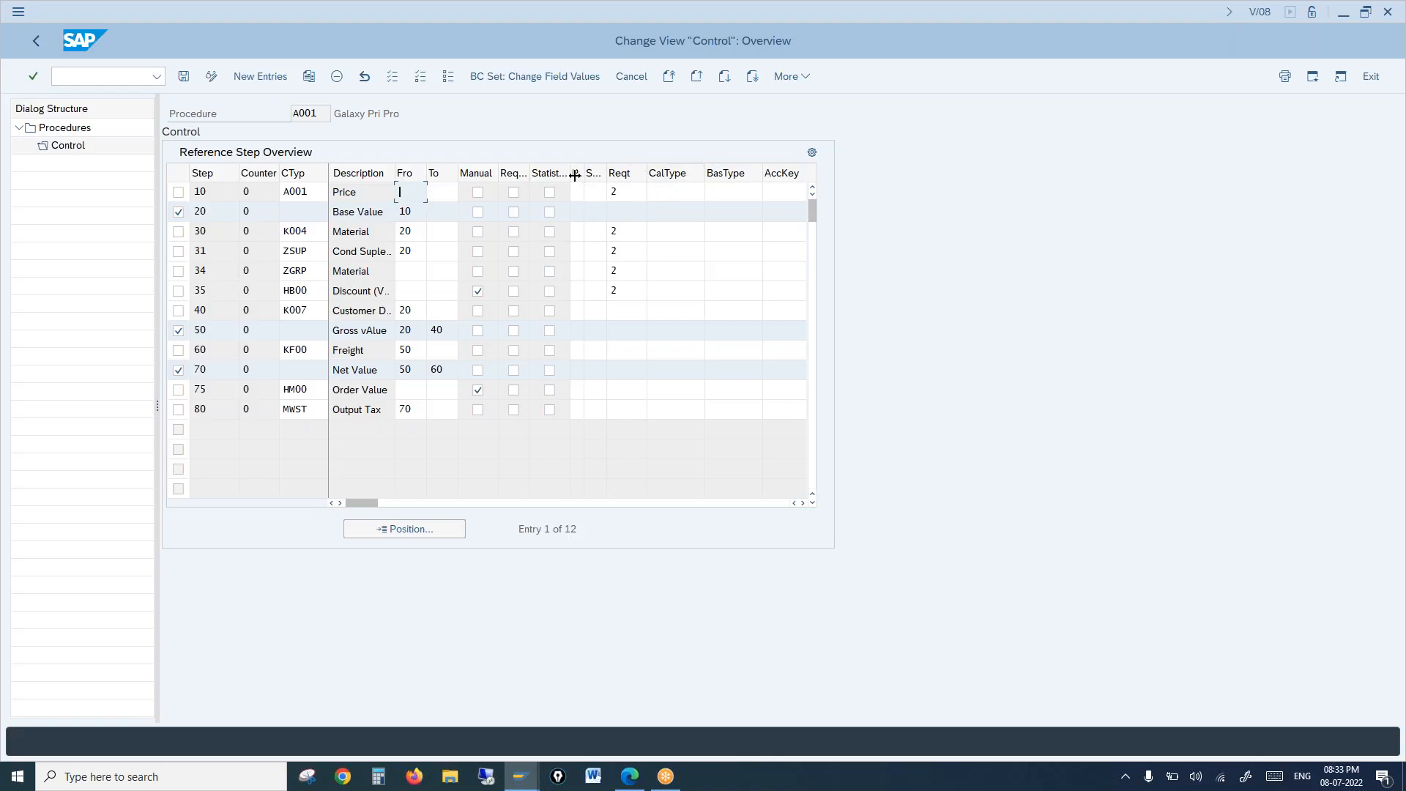
# Step: Review step 10's subtotal options, such as A (carry over credit price) and 7 (rebate basis)
pyautogui.click(594, 191)
pyautogui.click(614, 191)
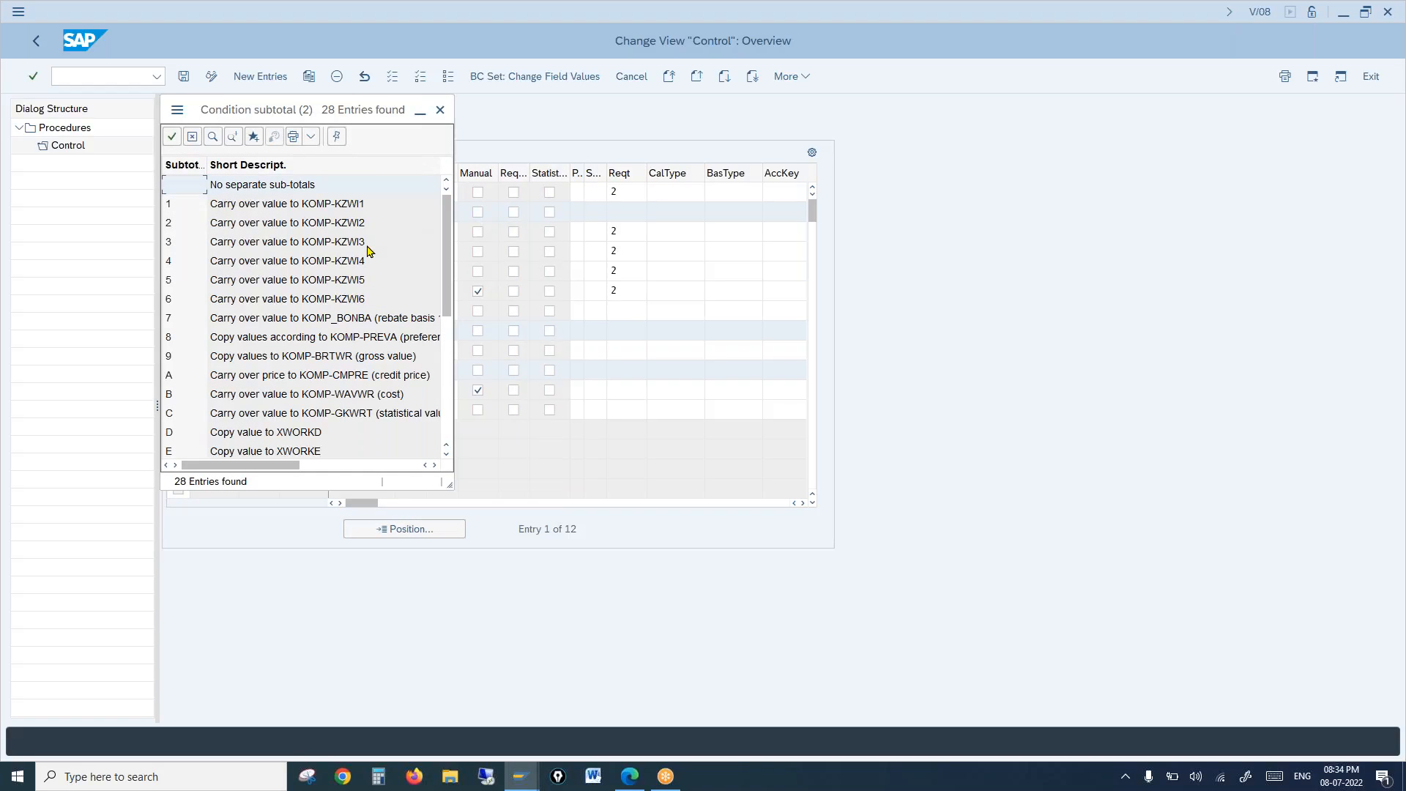
pyautogui.click(247, 381)
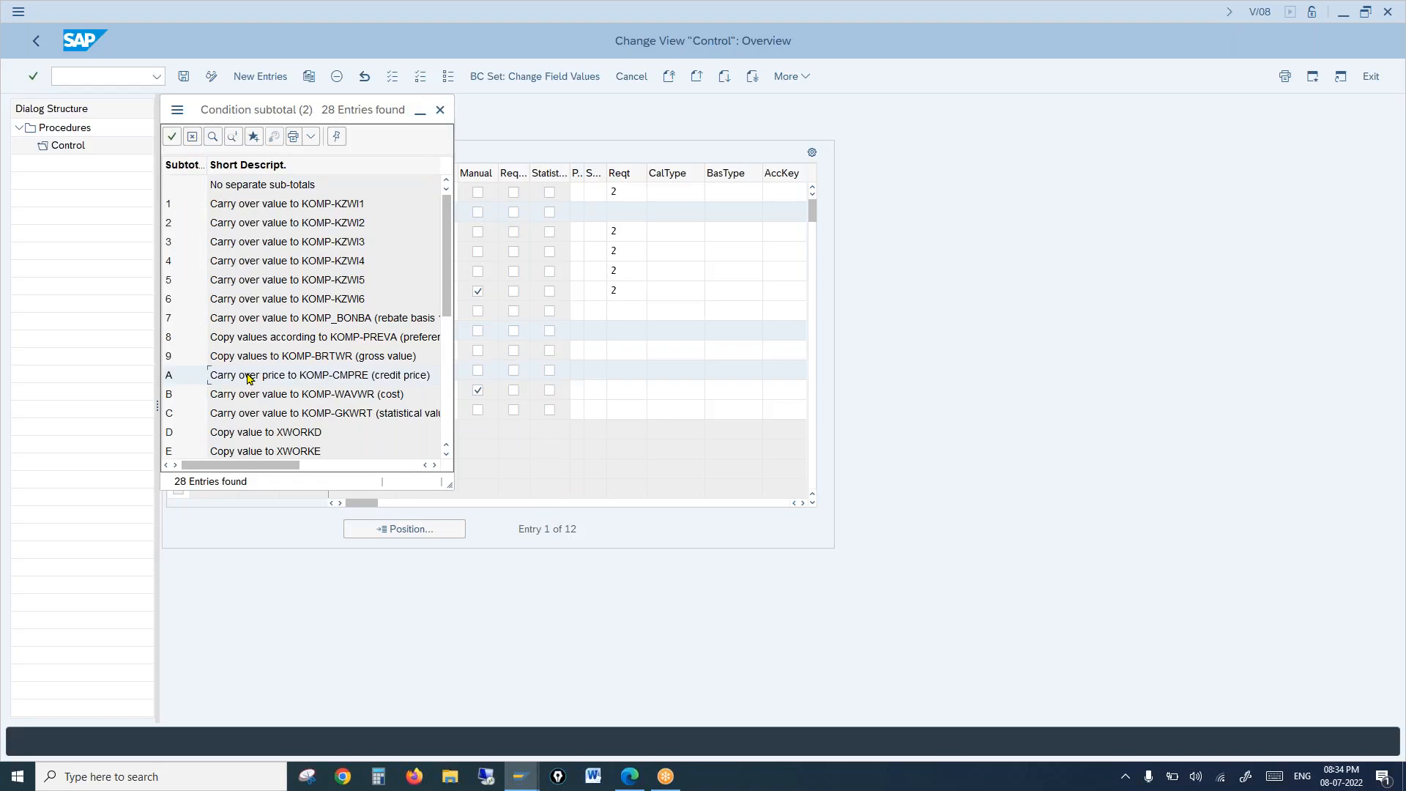
pyautogui.hscroll(2, 412, 378)
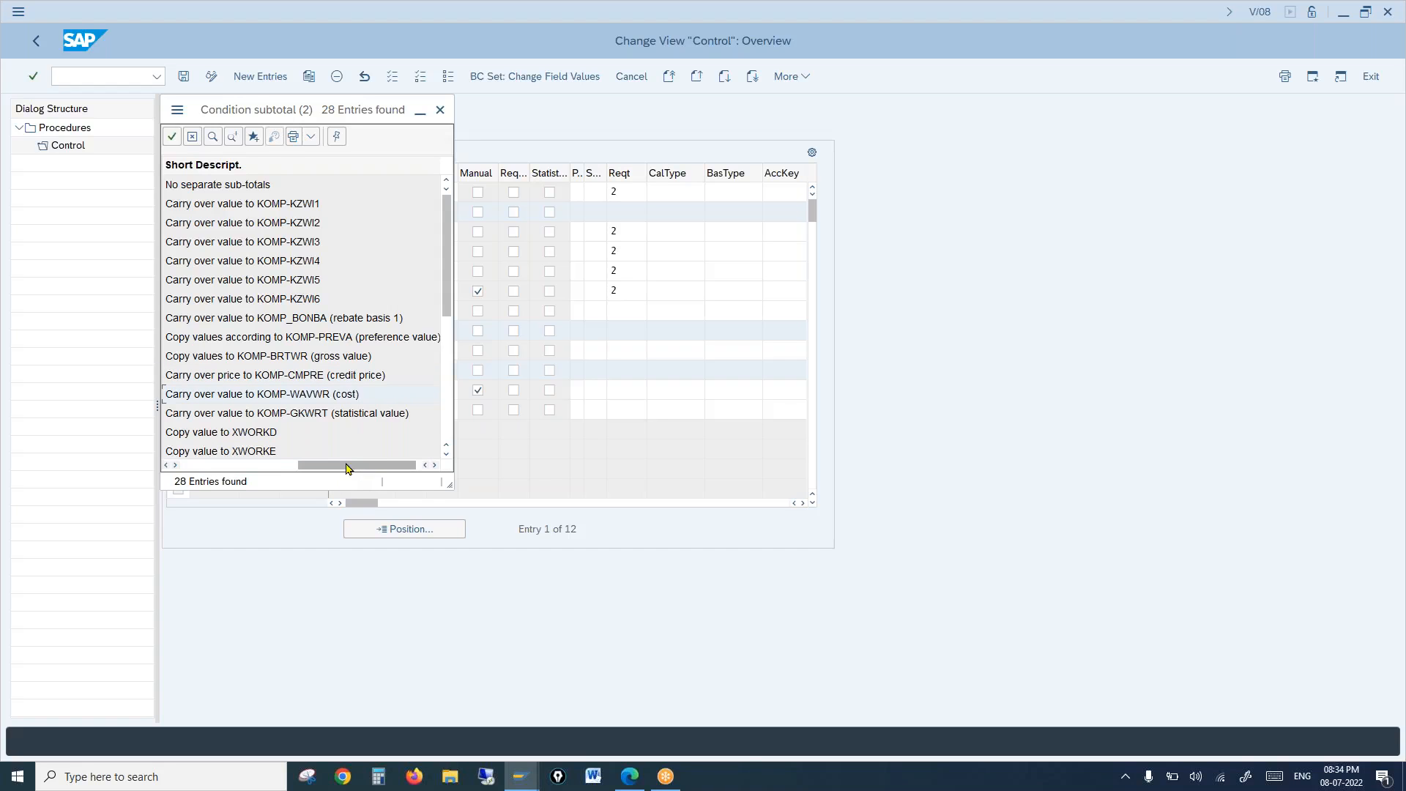
pyautogui.moveTo(355, 465); pyautogui.dragTo(167, 434)
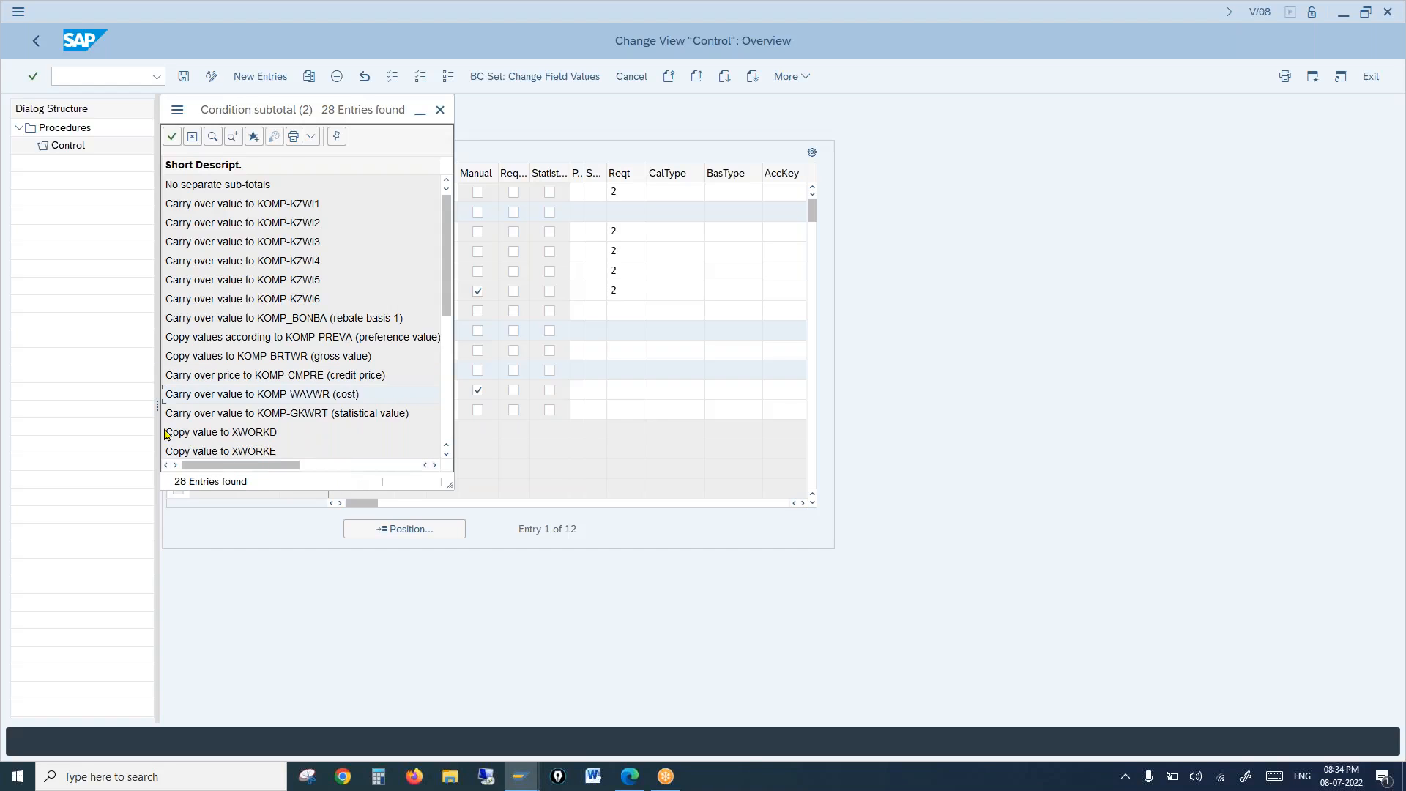
pyautogui.click(341, 325)
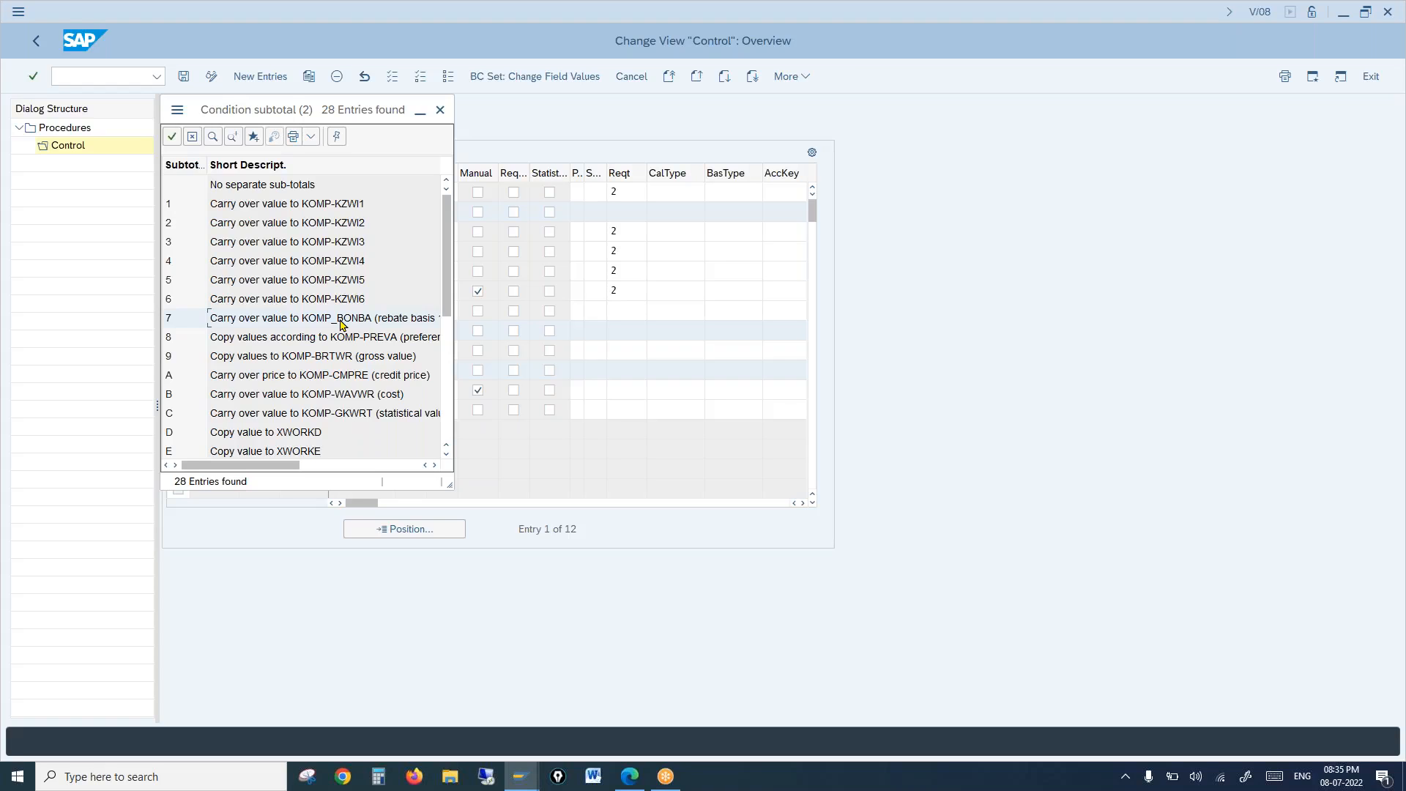
pyautogui.click(438, 110)
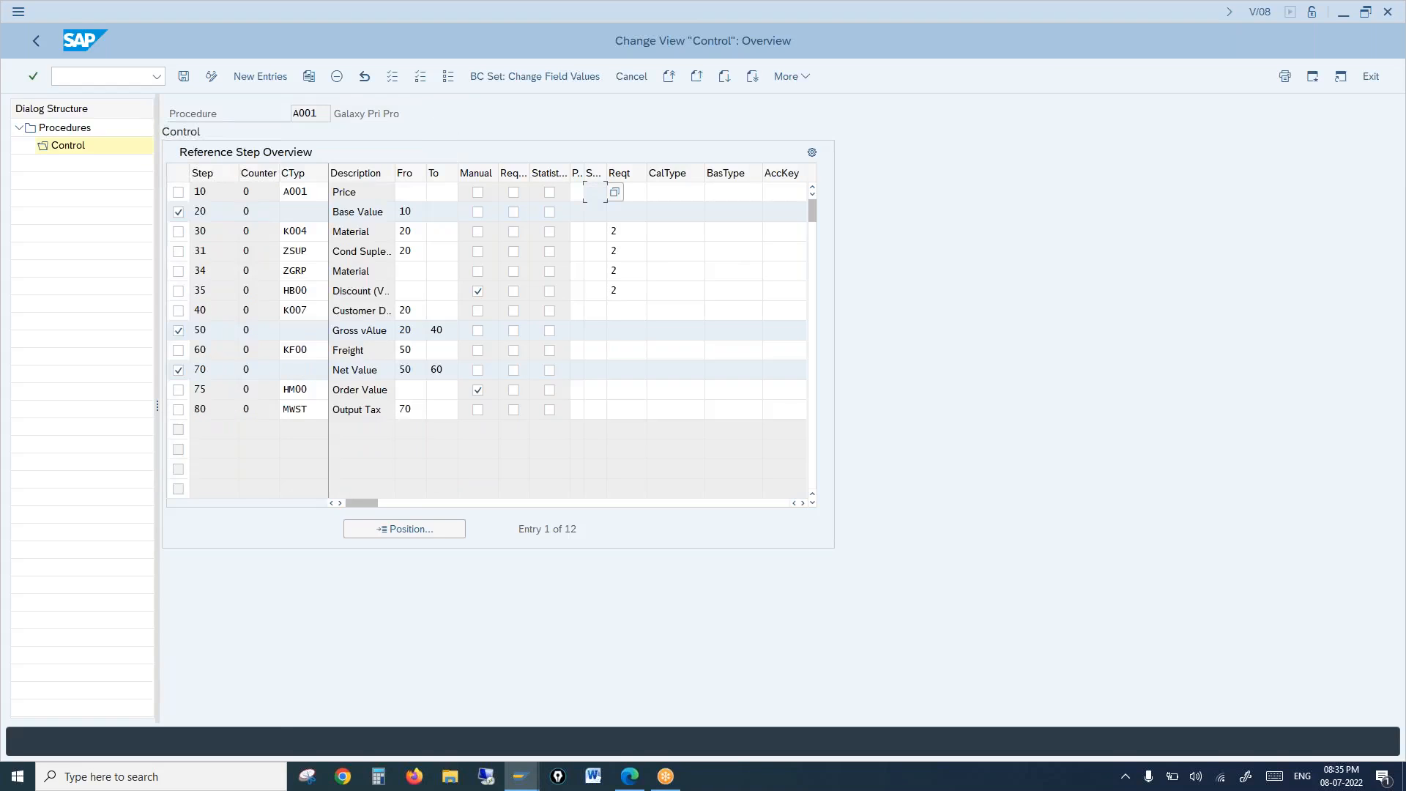
# Step: Point out step 10's calculation type and base type fields
pyautogui.click(684, 192)
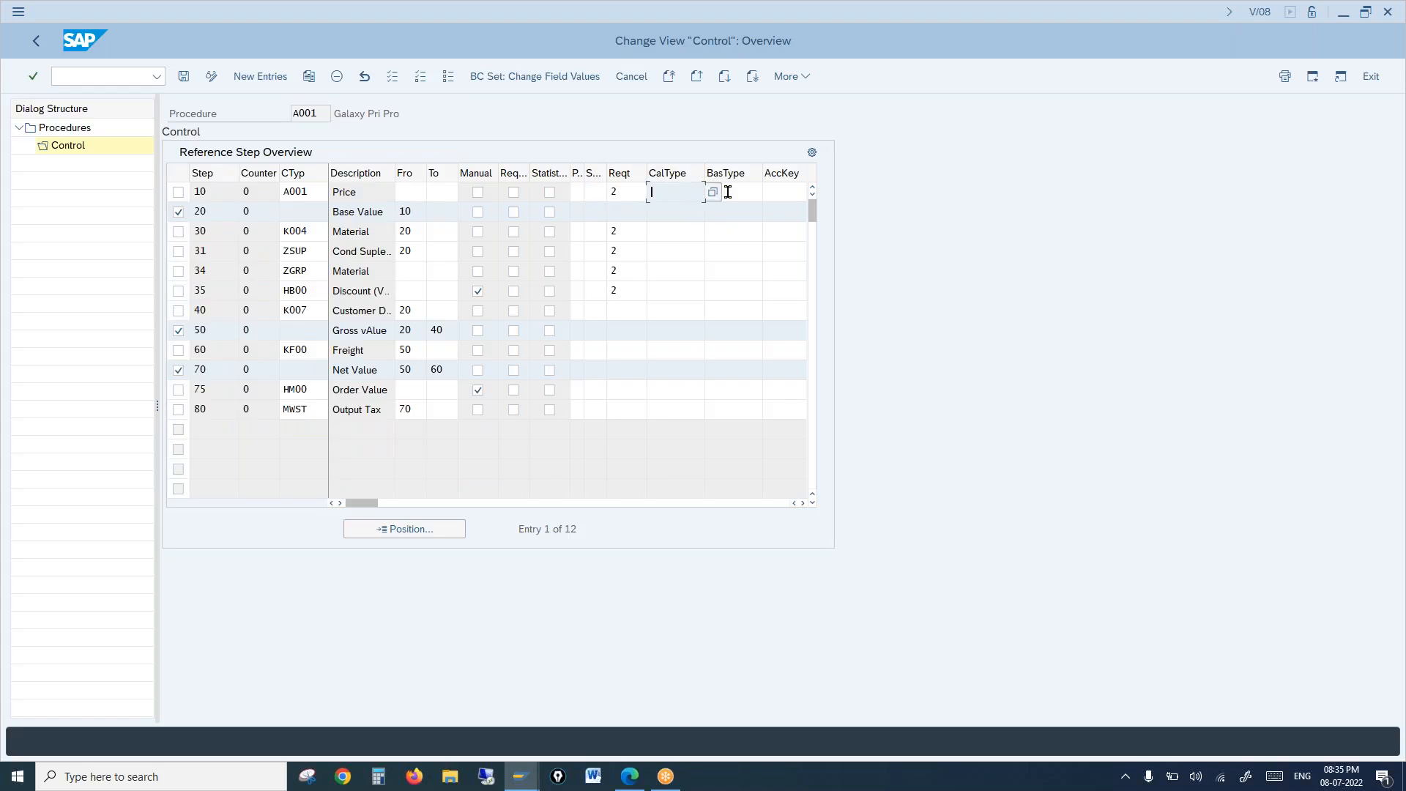
pyautogui.click(726, 191)
pyautogui.click(686, 187)
pyautogui.click(748, 186)
pyautogui.click(682, 187)
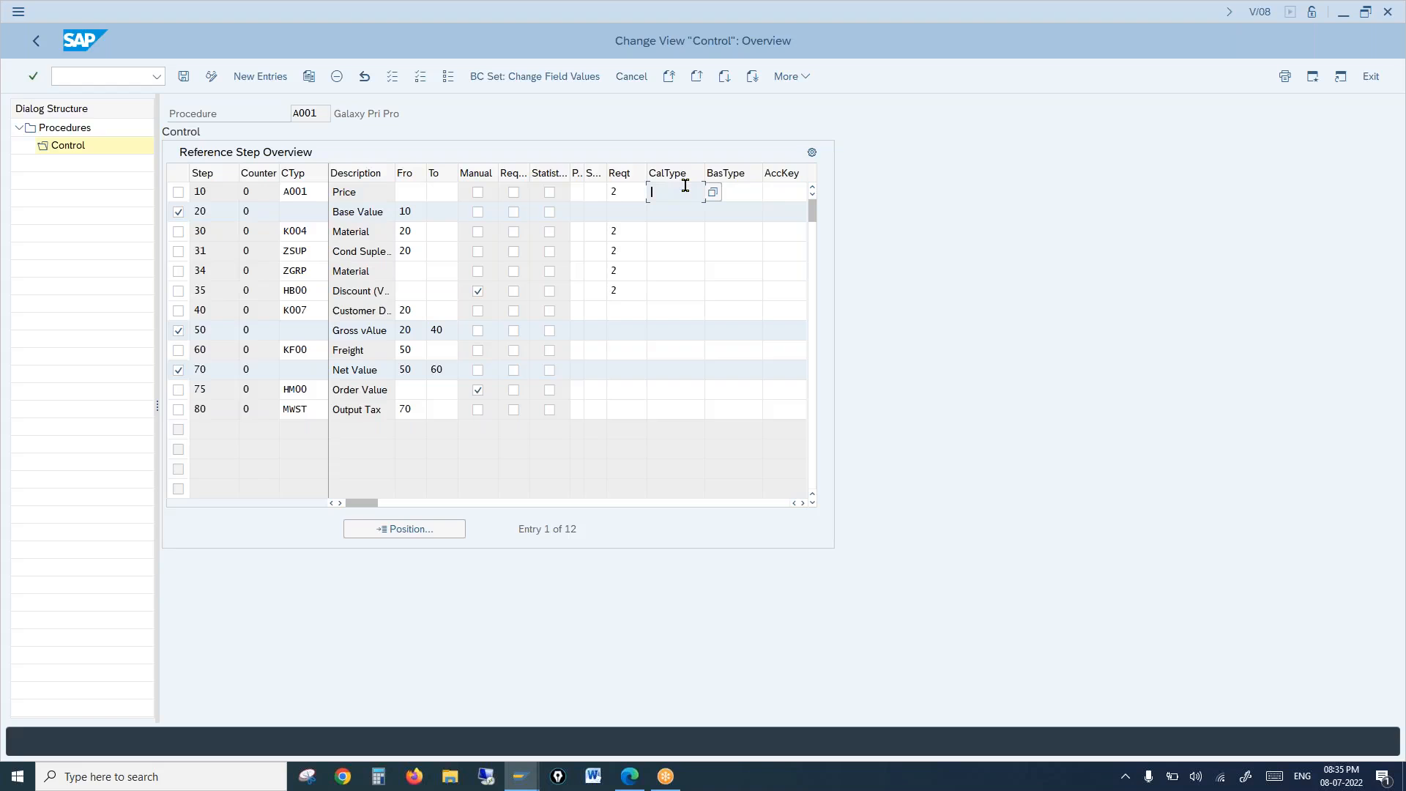
pyautogui.click(599, 188)
# Step: Enter requirement 2 for step 10 and list the available requirement routines
pyautogui.click(627, 192)
pyautogui.write('2')
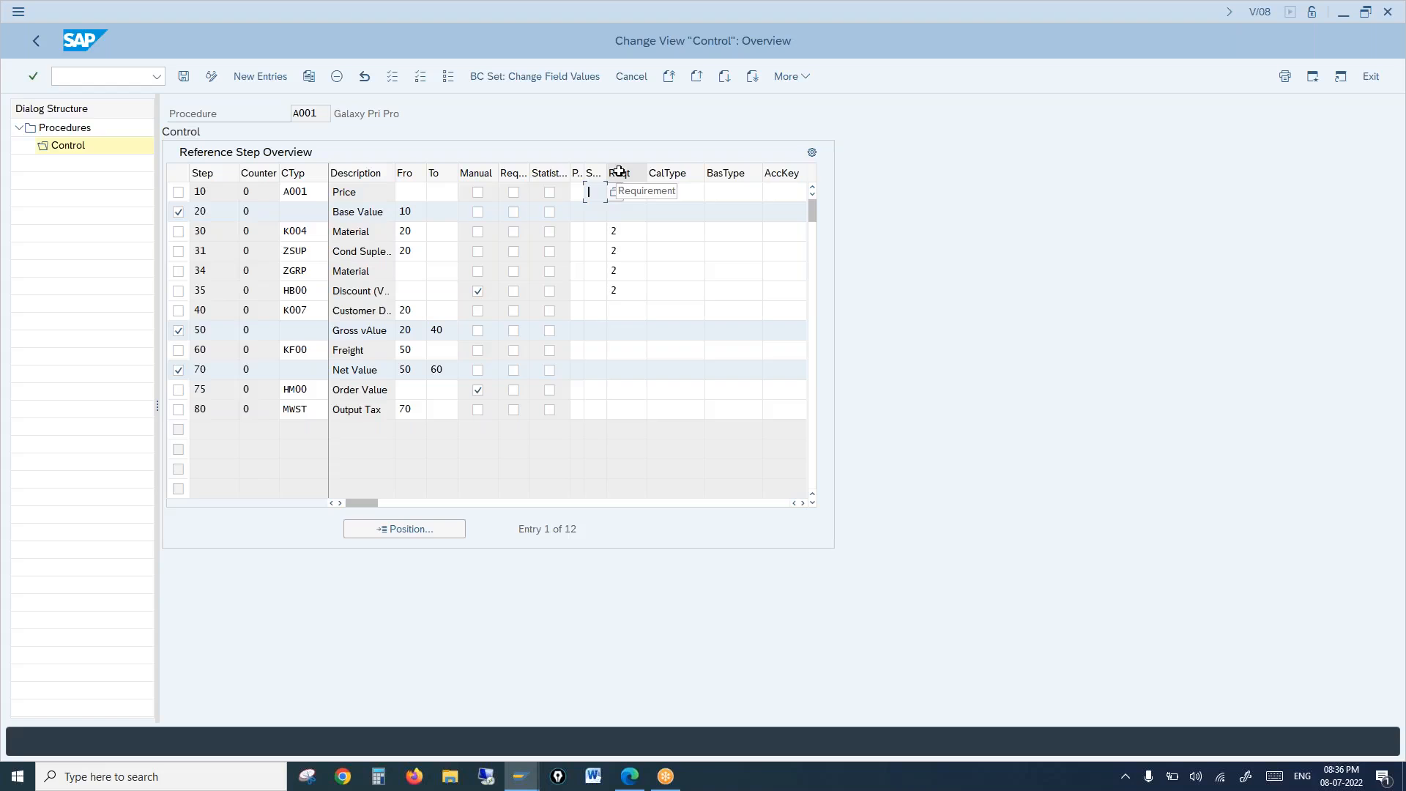
pyautogui.click(631, 193)
pyautogui.write('2')
pyautogui.moveTo(655, 195)
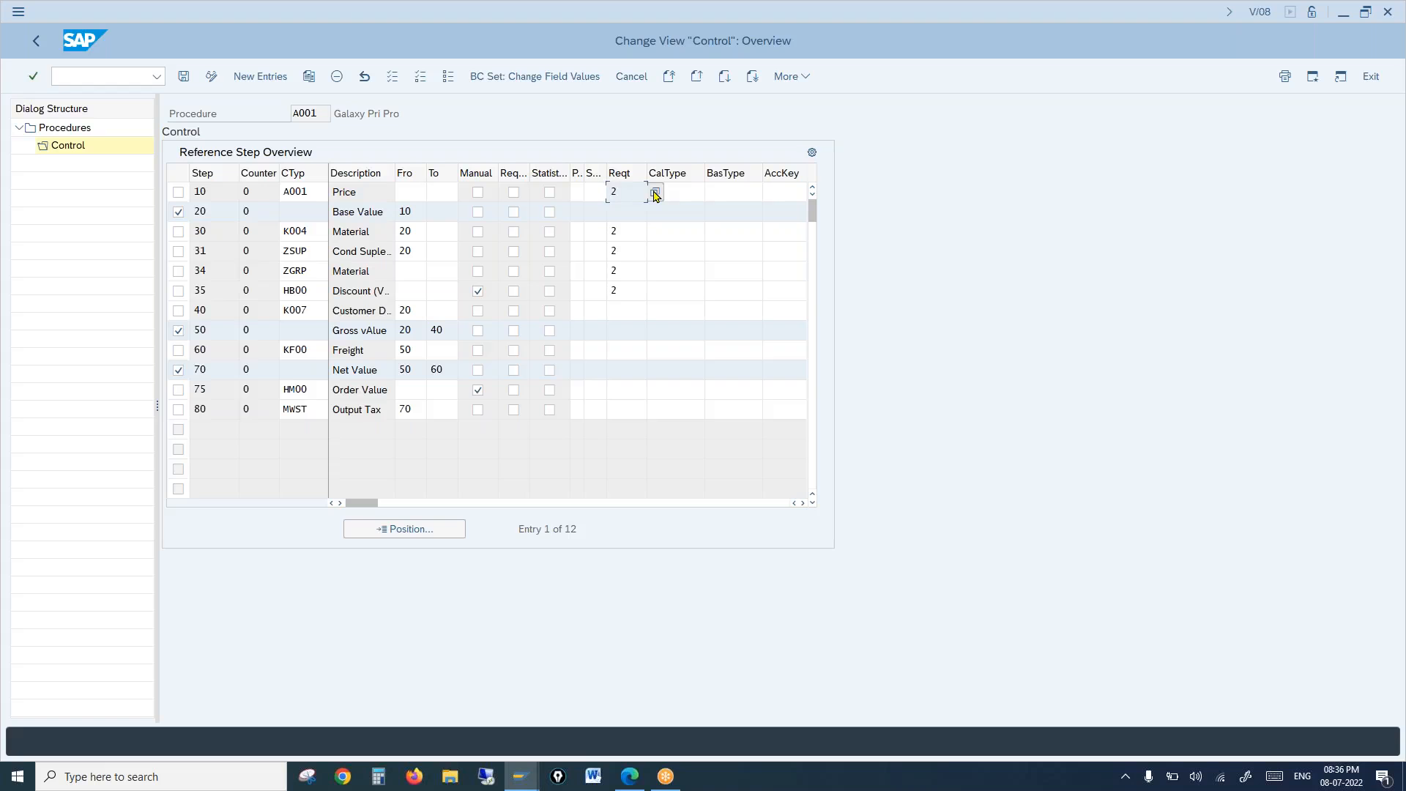
pyautogui.click(655, 195)
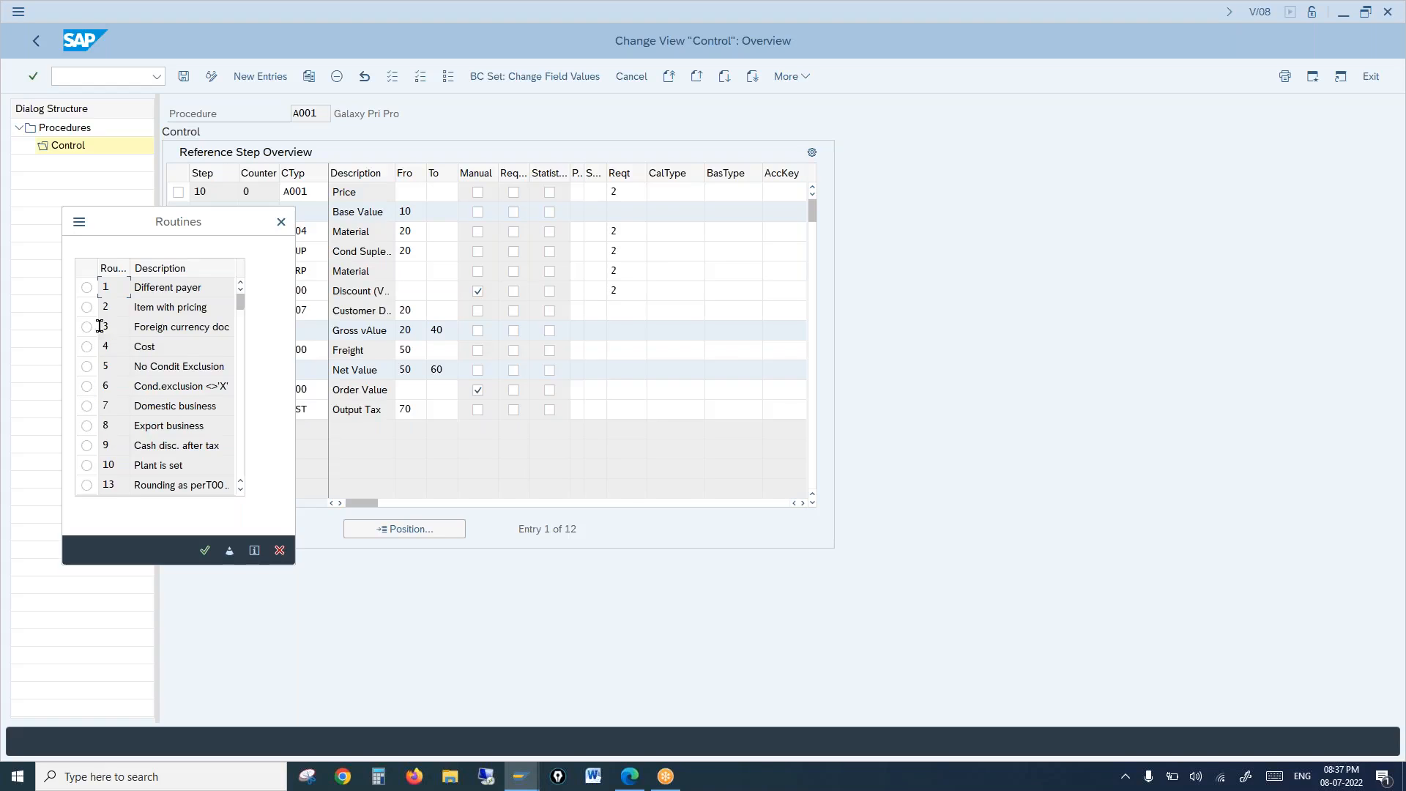
# Step: Select routine 2, Item with pricing, in the Routines list
pyautogui.click(87, 308)
# Step: Open routine 2's source in include LV61A002 and highlight the comment about TVAP item pricing
pyautogui.click(227, 549)
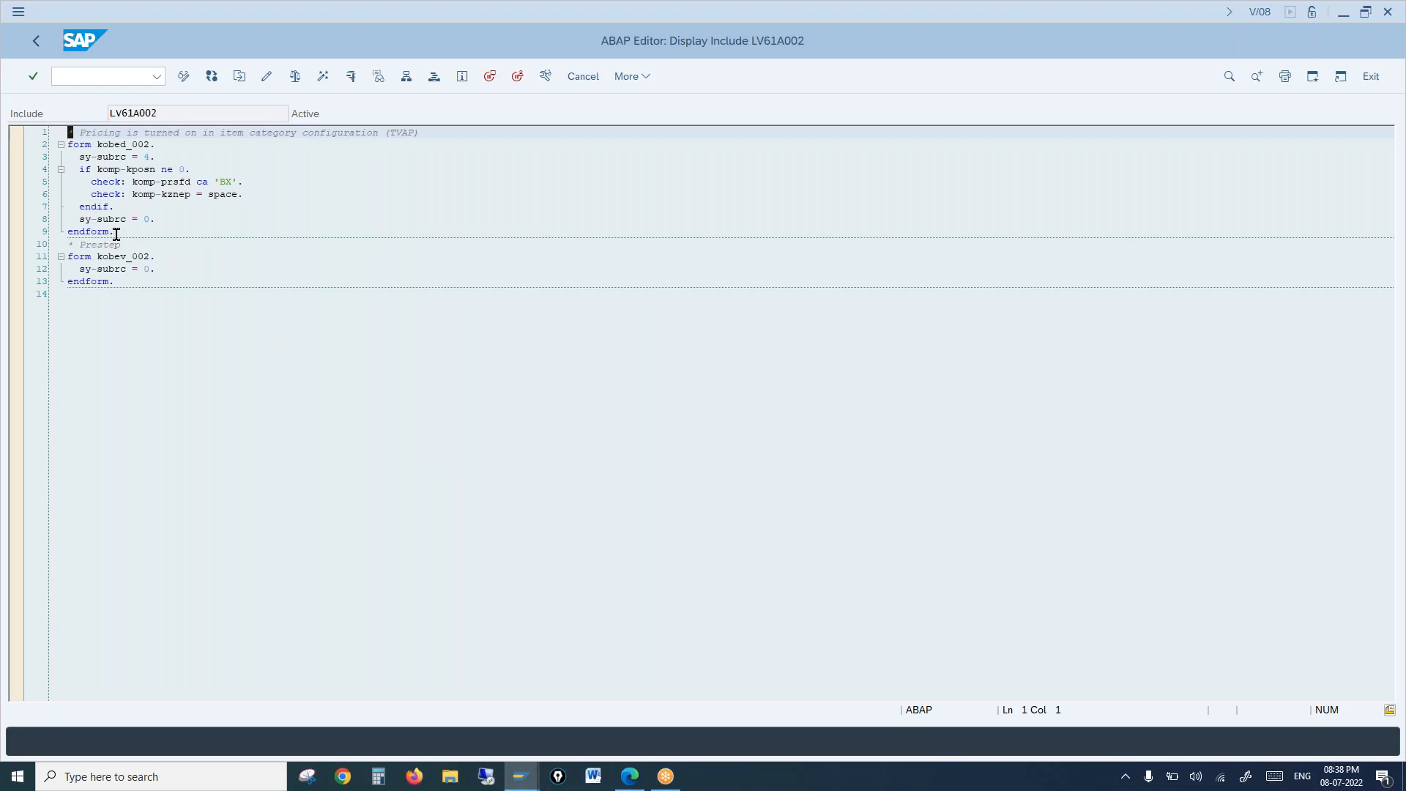
pyautogui.click(391, 132)
pyautogui.moveTo(391, 131); pyautogui.dragTo(422, 131)
pyautogui.click(85, 132)
pyautogui.moveTo(85, 133); pyautogui.dragTo(217, 133)
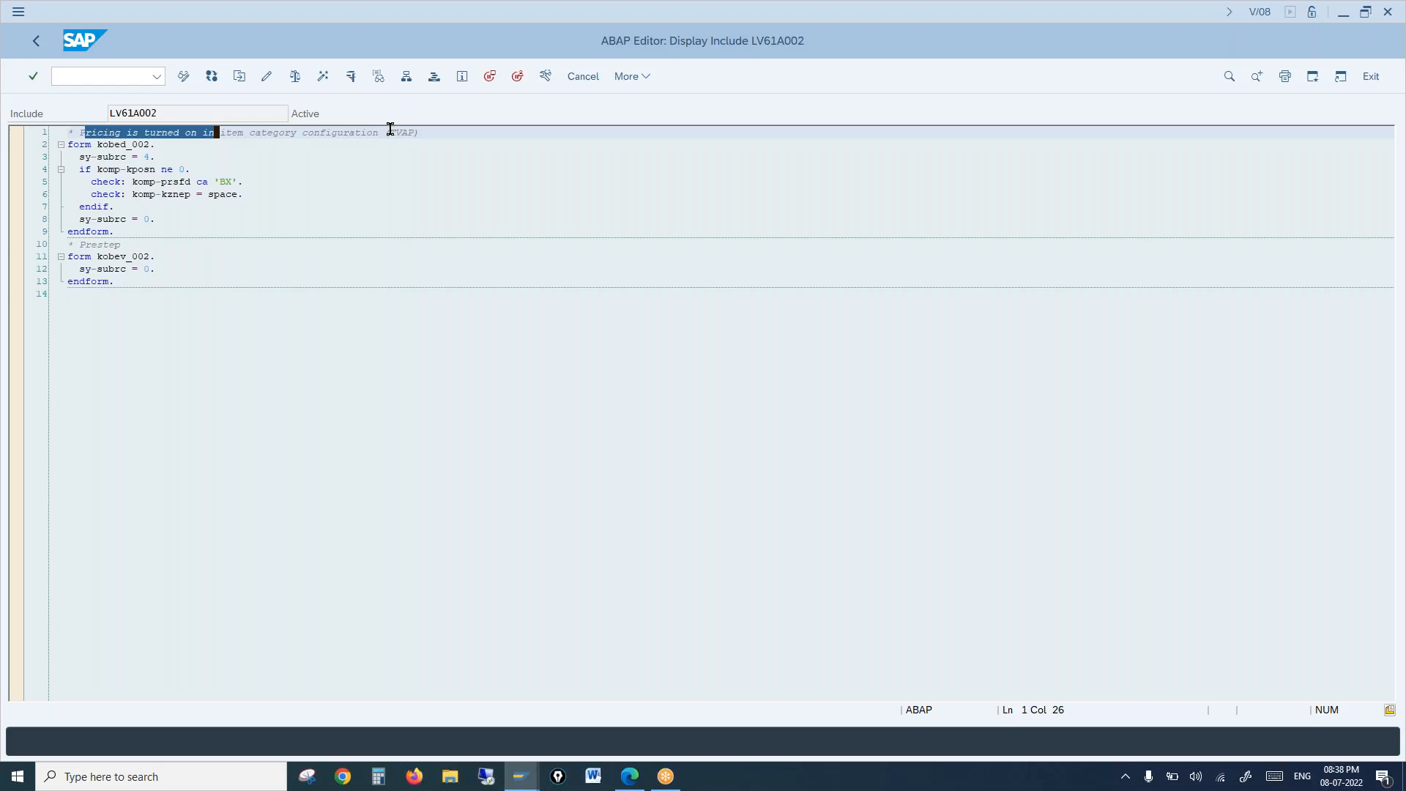
pyautogui.moveTo(389, 130); pyautogui.dragTo(421, 139)
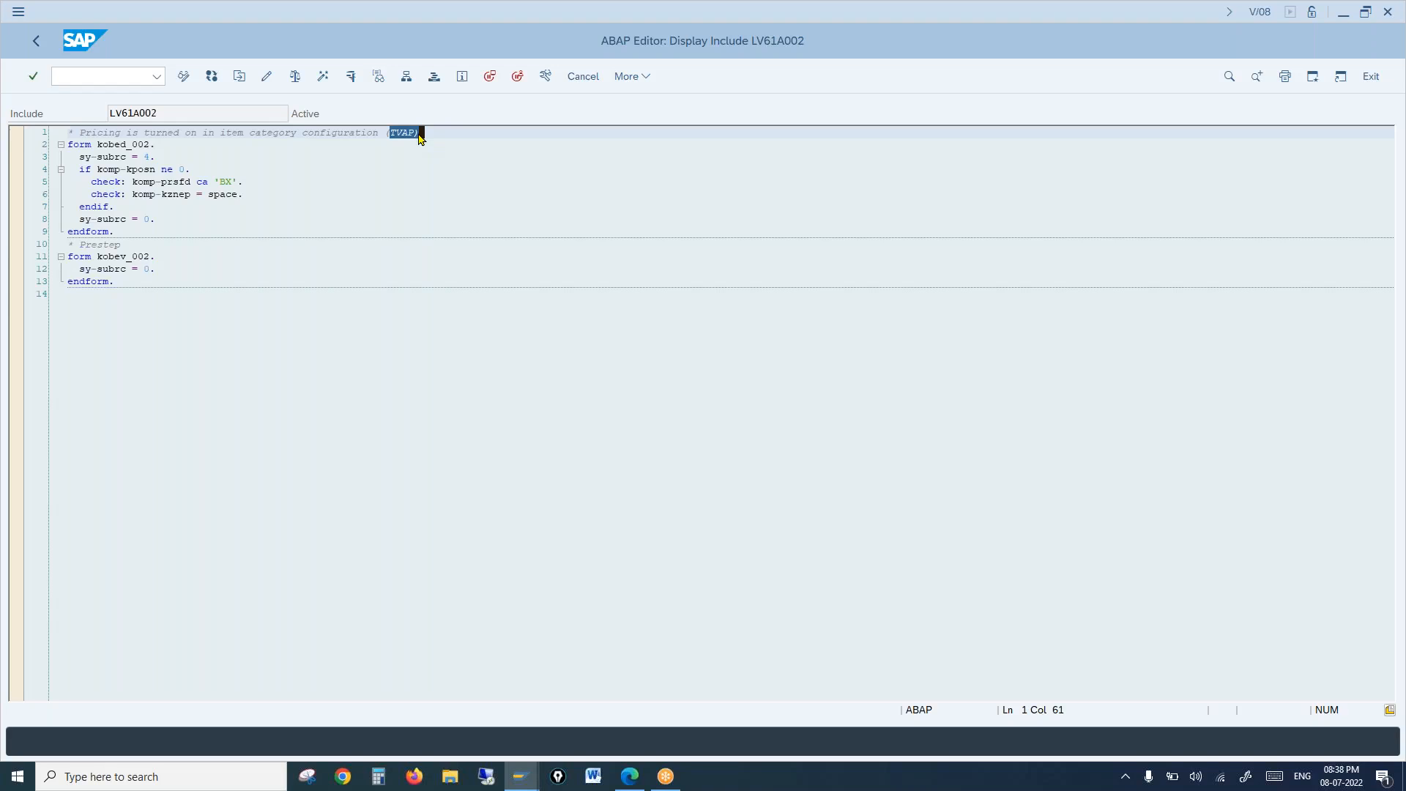
pyautogui.click(18, 12)
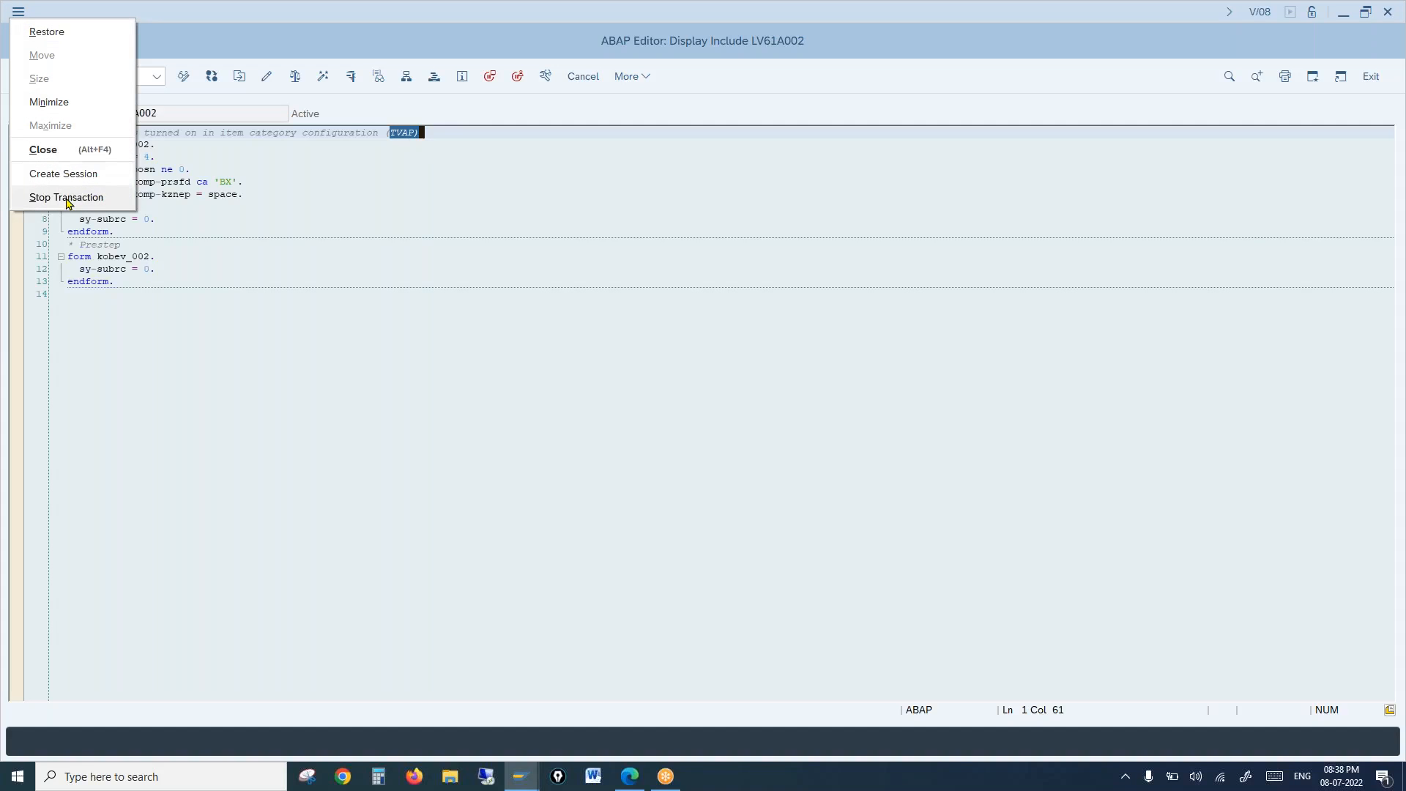
# Step: In a new session, display table TVAP (Sales Document: Item Categories) in General Table Display
pyautogui.click(67, 176)
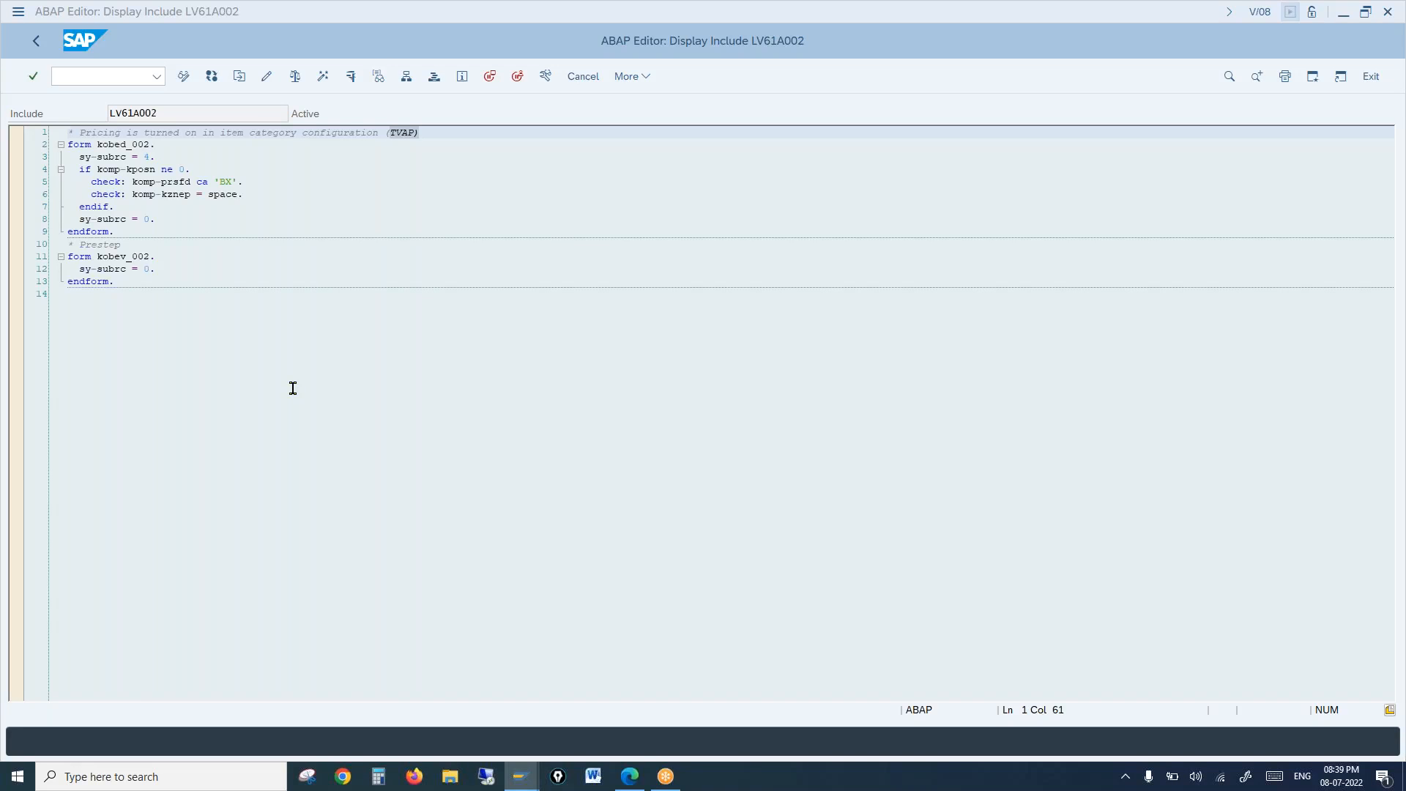
pyautogui.hotkey('ctrl', 'n')
pyautogui.write('se16n')
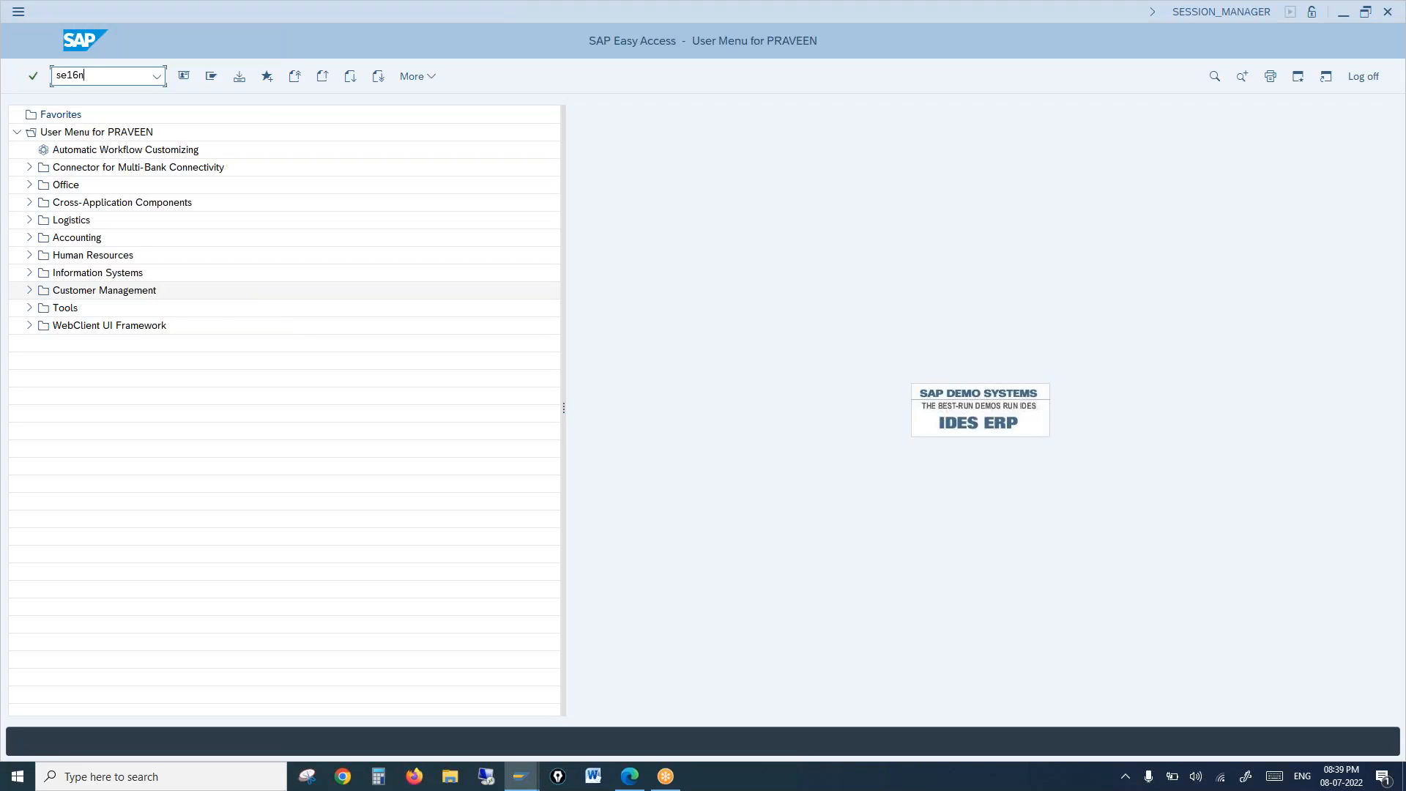
pyautogui.press('Return')
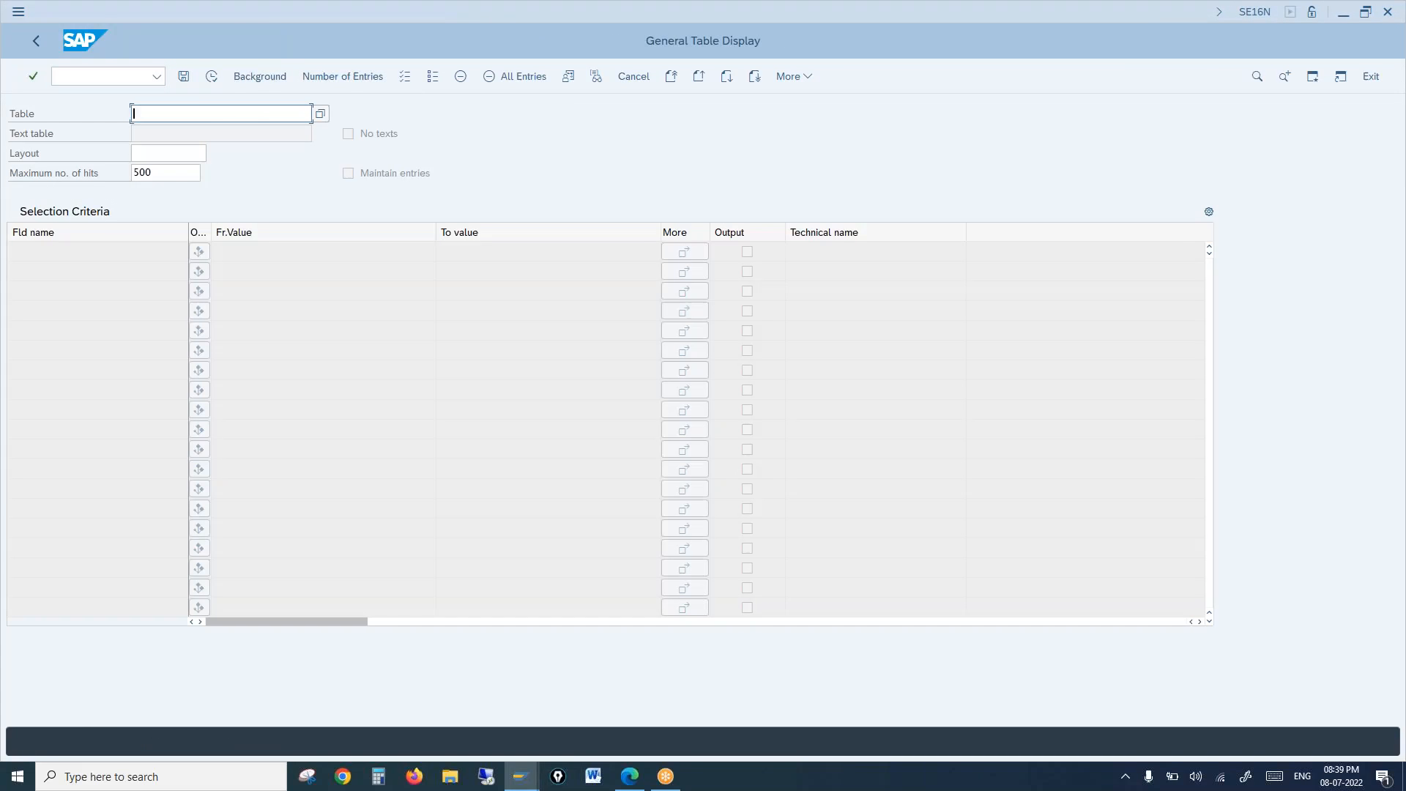
pyautogui.write('tvap')
pyautogui.press('Return')
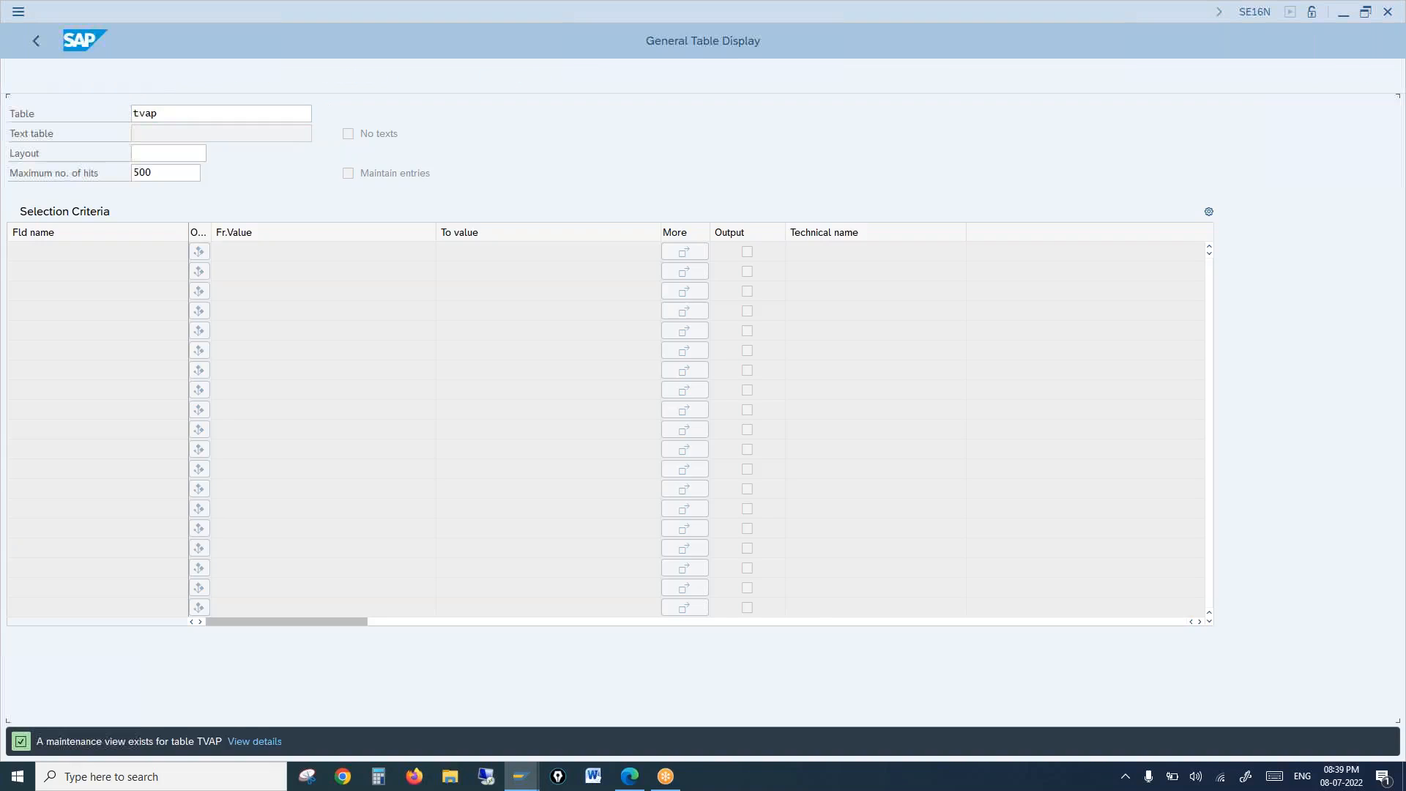
pyautogui.moveTo(443, 108); pyautogui.dragTo(495, 115)
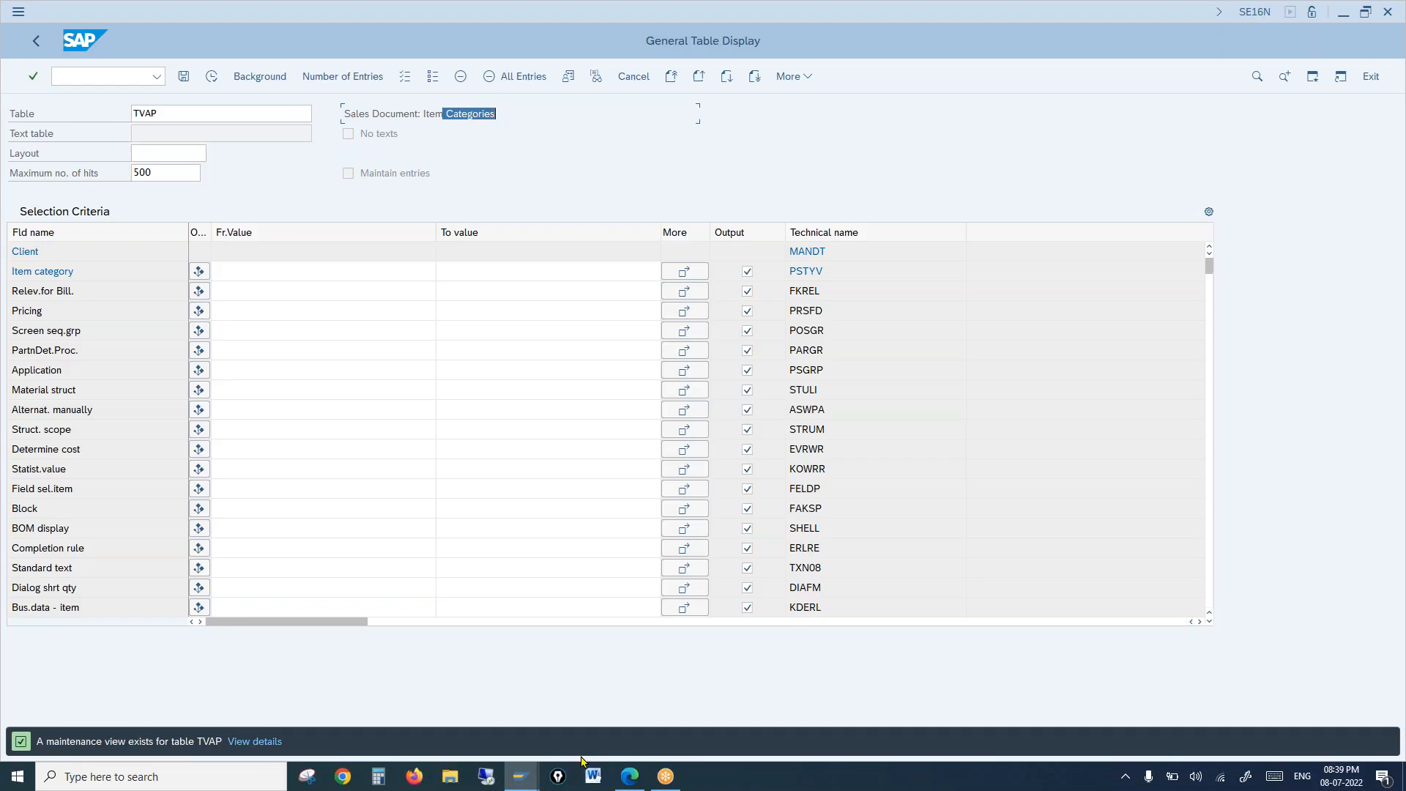
pyautogui.moveTo(519, 775)
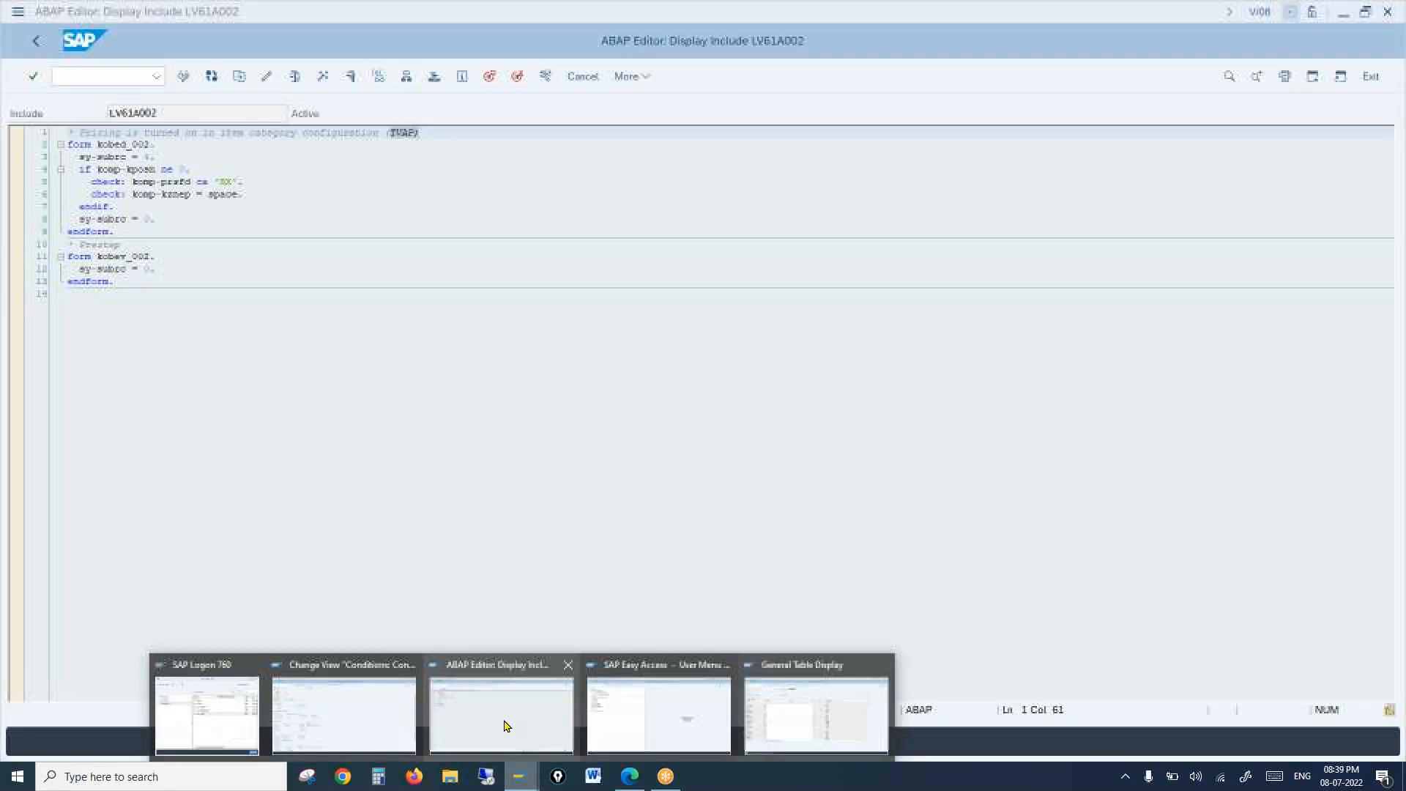
# Step: Return to include LV61A002 and highlight the prsfd item pricing check on line 5
pyautogui.click(503, 725)
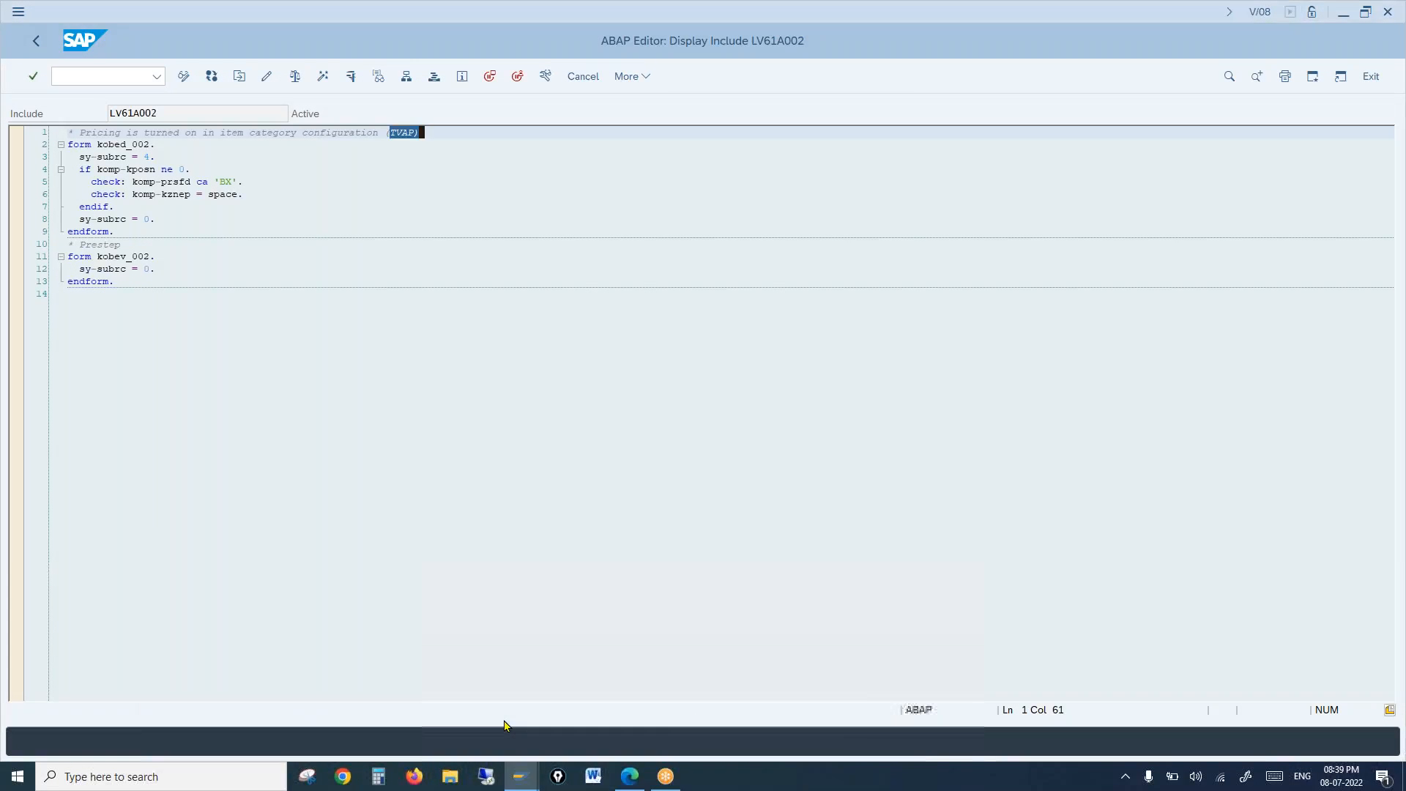
pyautogui.click(167, 182)
pyautogui.moveTo(167, 182); pyautogui.dragTo(241, 178)
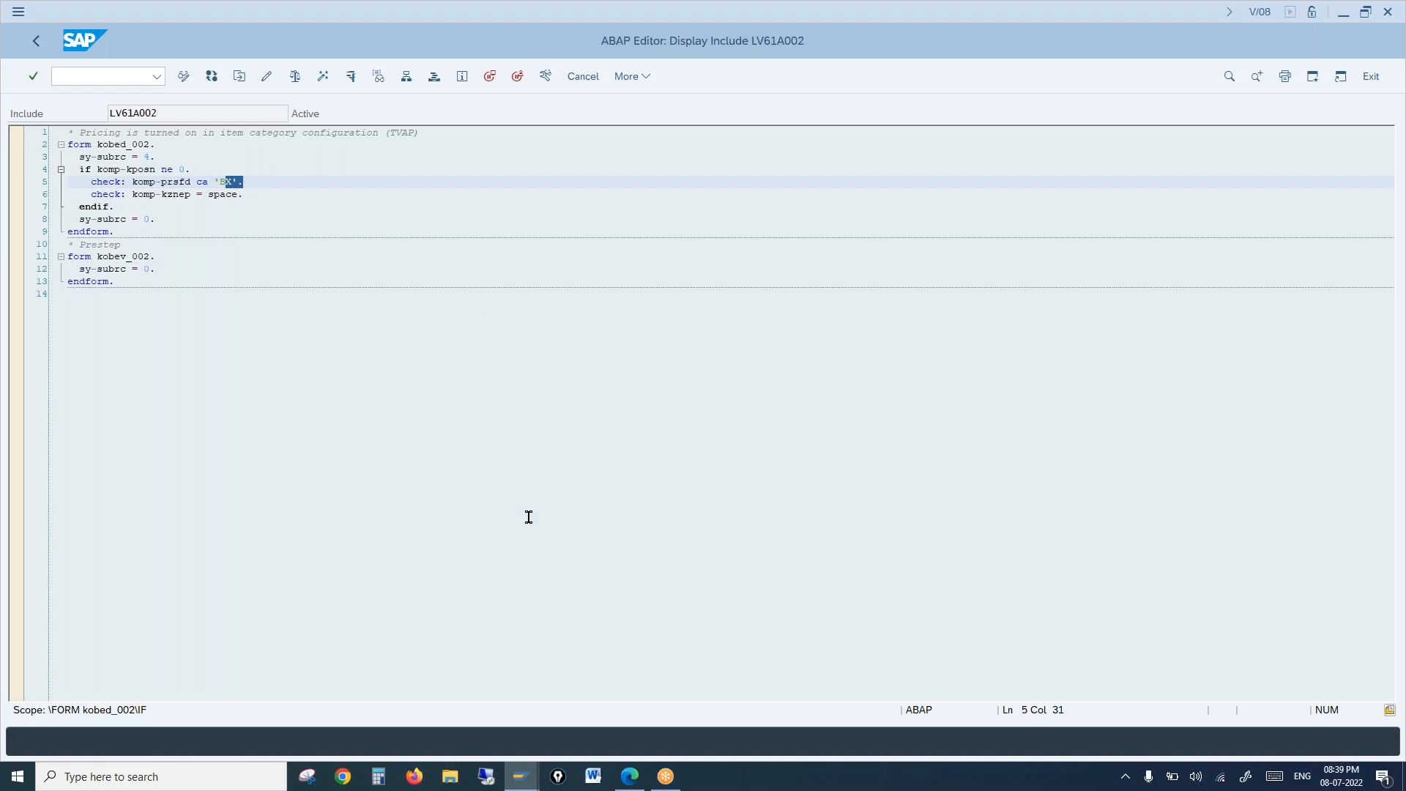
pyautogui.click(520, 776)
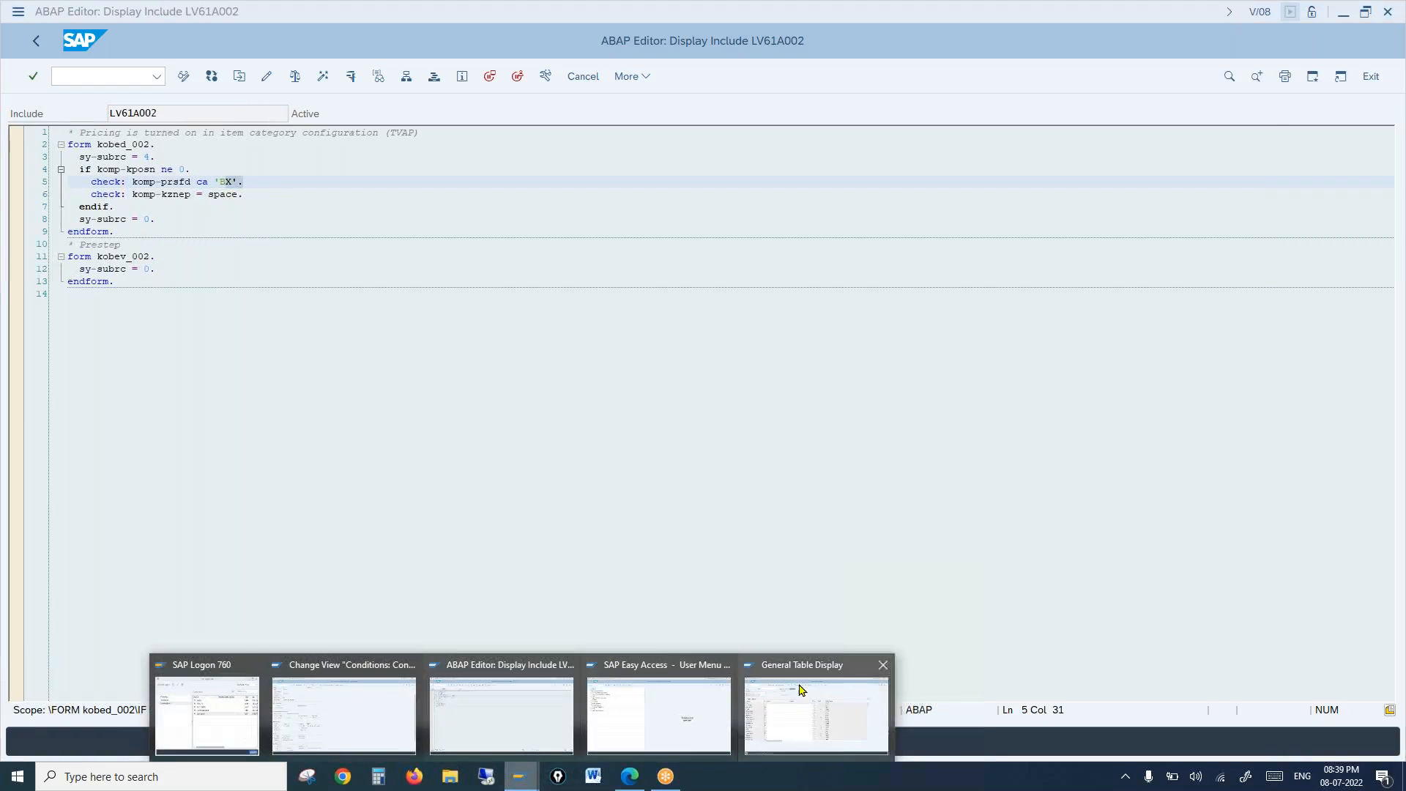
# Step: In the TVAP display, mark field PRSFD (Pricing), start another session, and mark the Application field
pyautogui.click(805, 701)
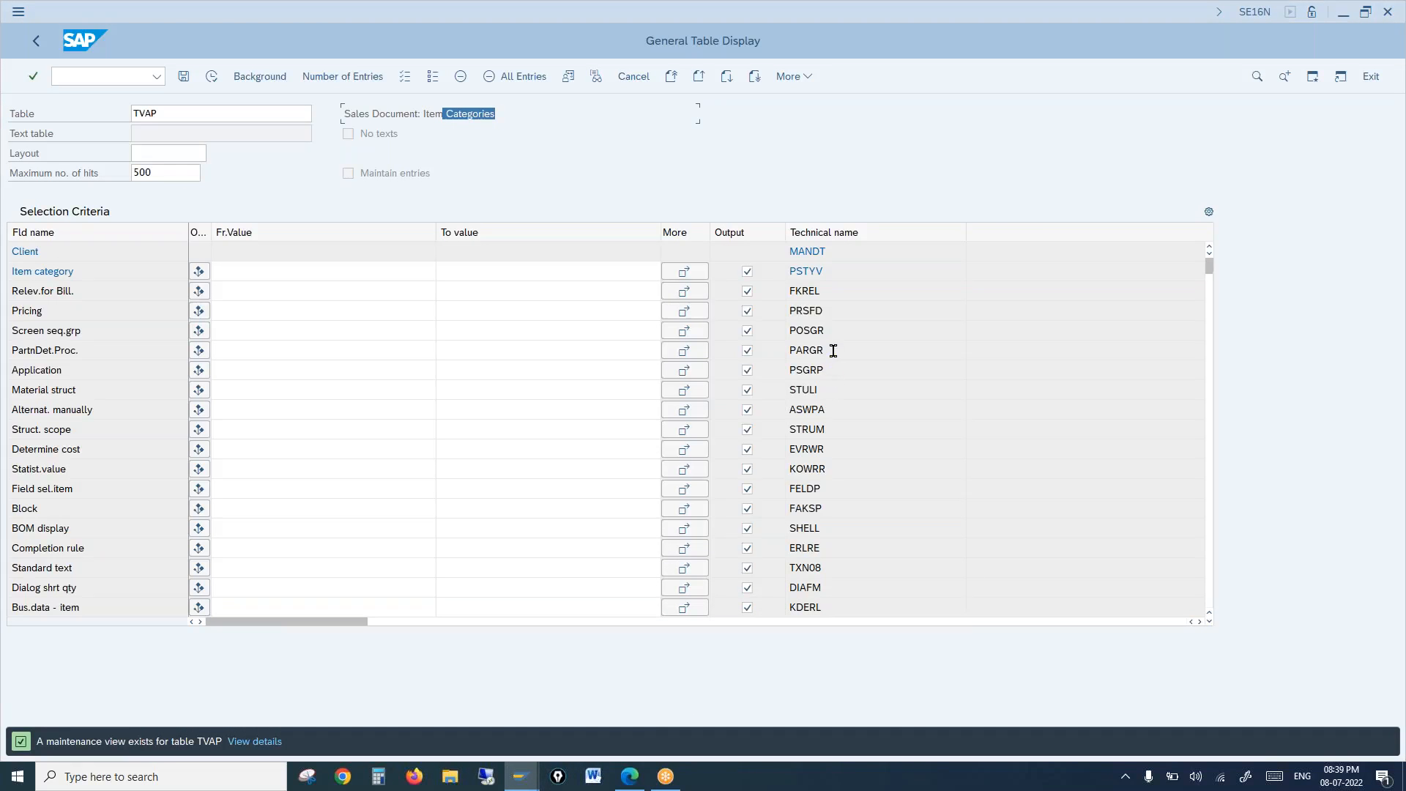
pyautogui.moveTo(824, 308); pyautogui.dragTo(780, 307)
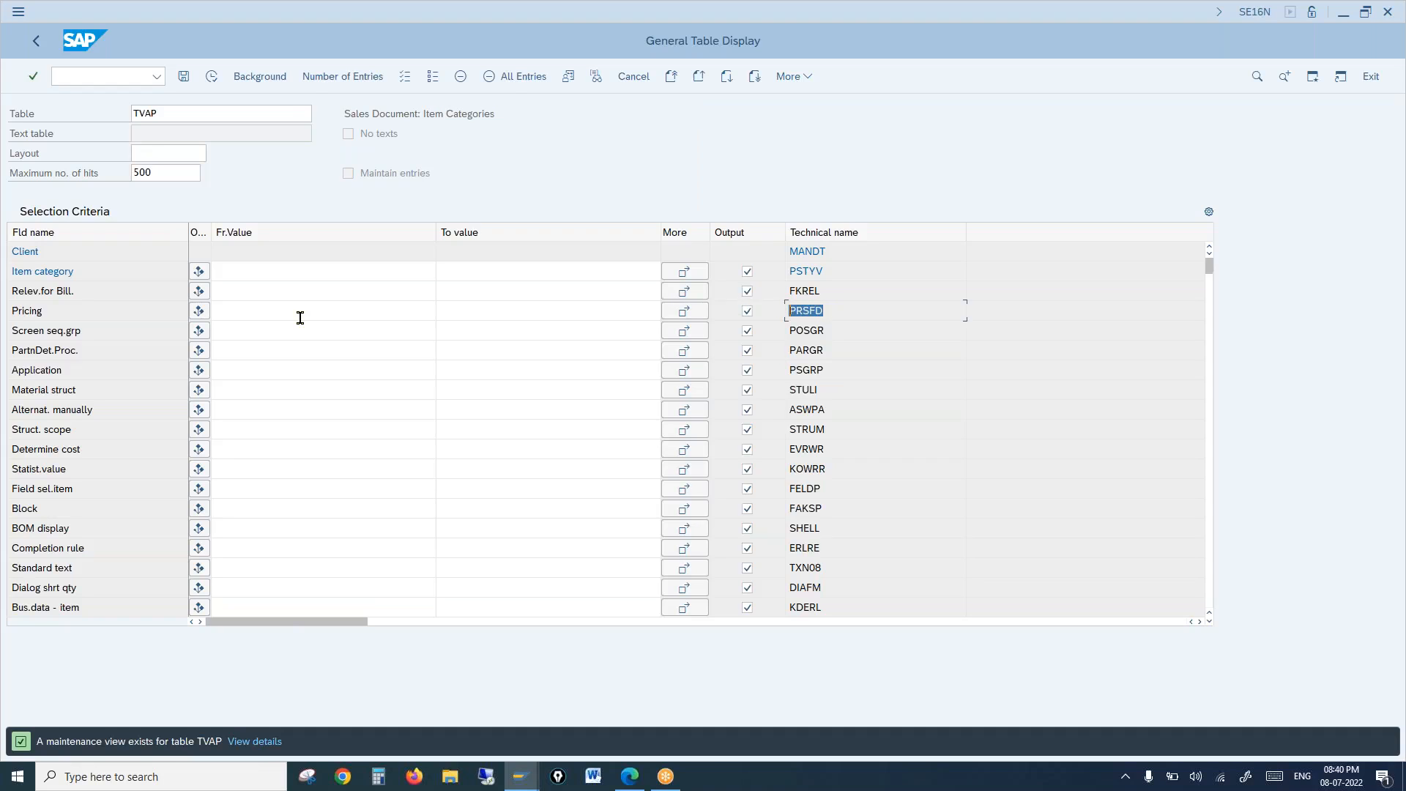
pyautogui.moveTo(56, 312); pyautogui.dragTo(4, 310)
pyautogui.click(22, 12)
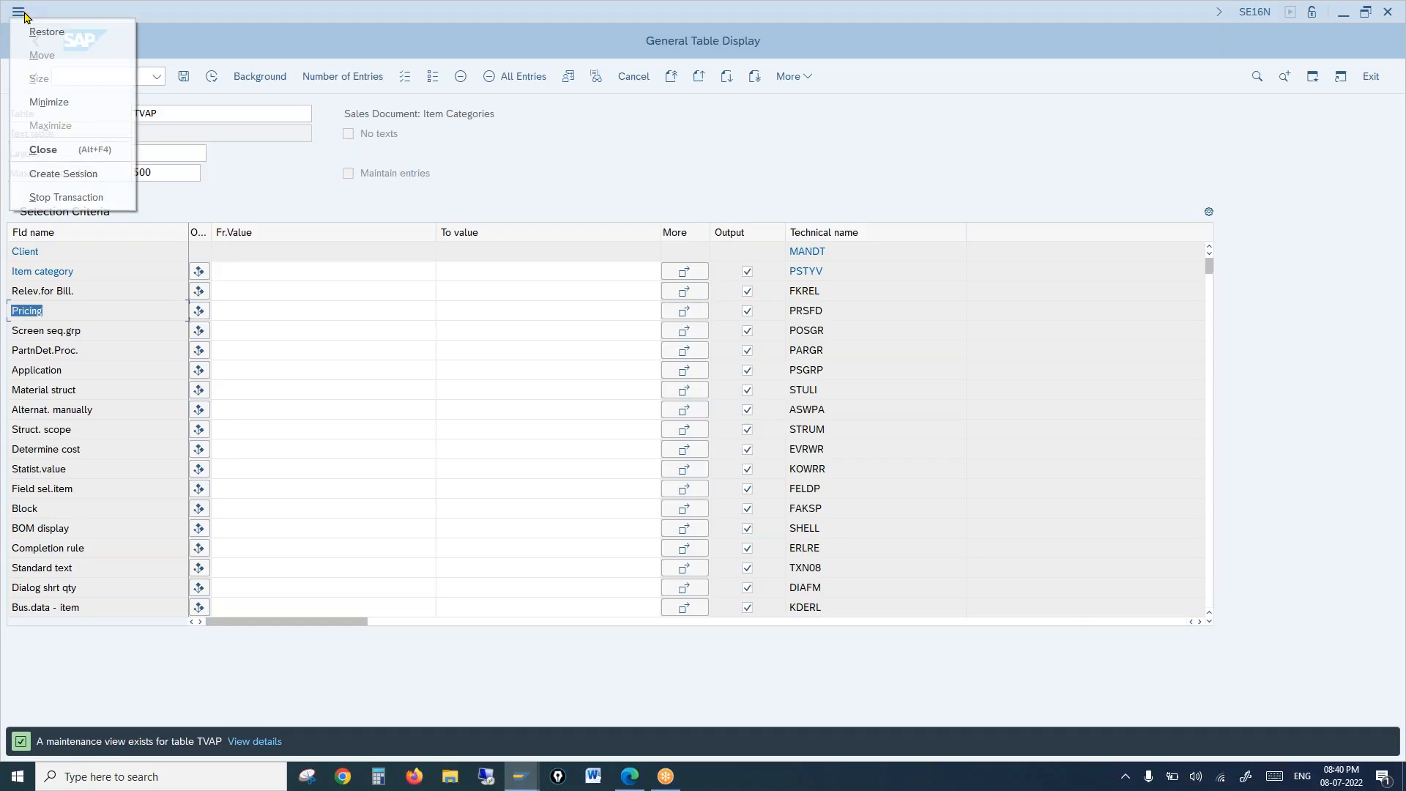
pyautogui.click(68, 174)
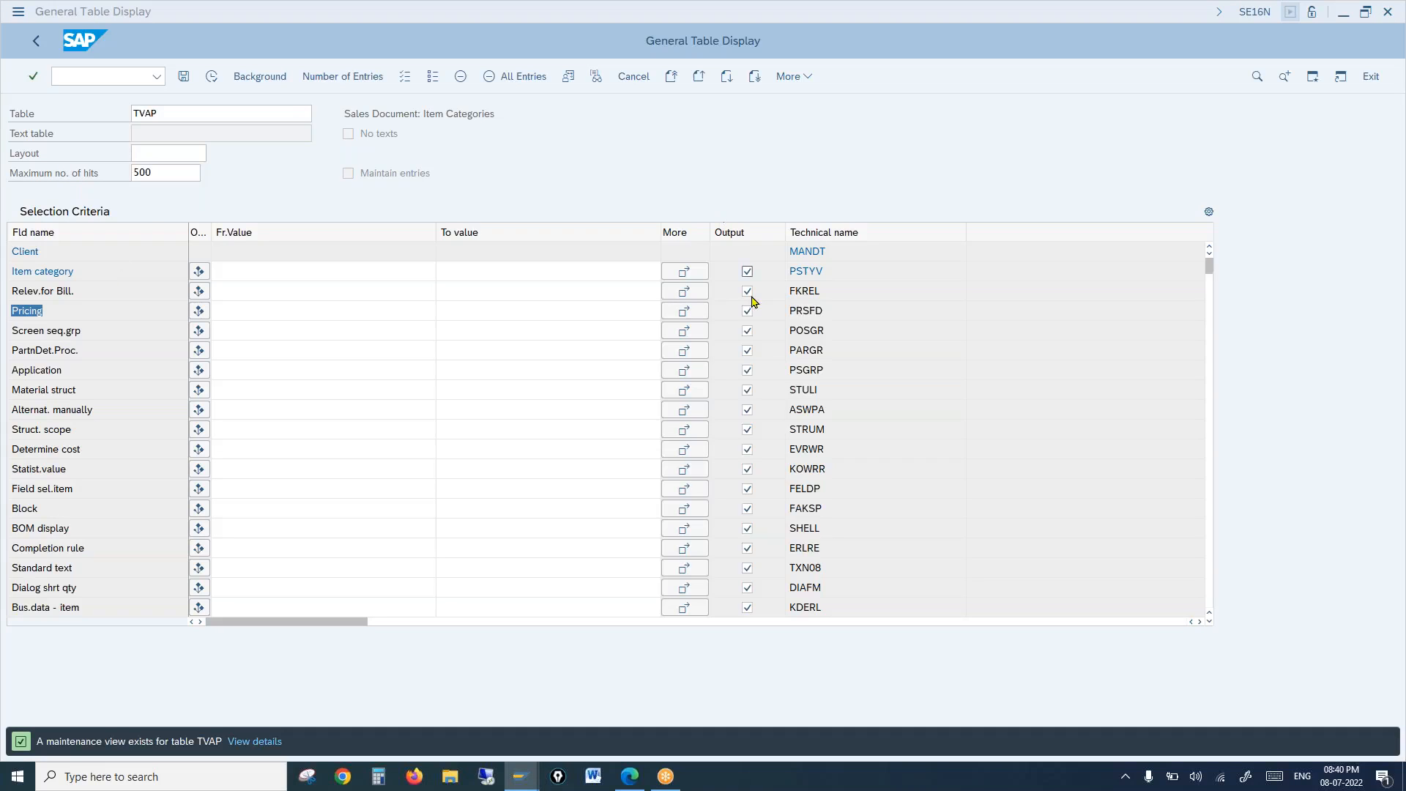
pyautogui.click(814, 326)
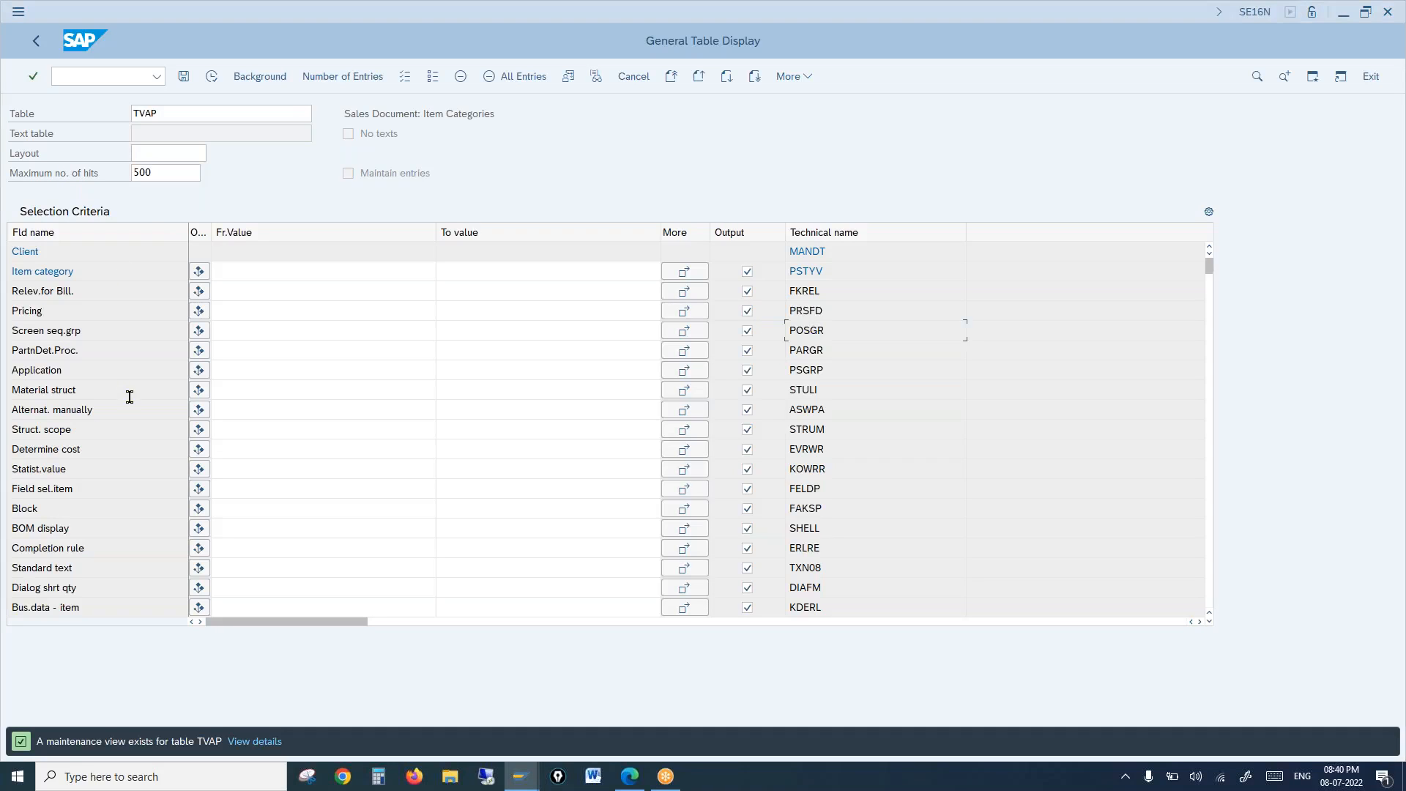
pyautogui.moveTo(77, 367); pyautogui.dragTo(11, 366)
# Step: Run VOV7, position on item category TAN and open its Standard Item details
pyautogui.press('F3')
pyautogui.write('vov7')
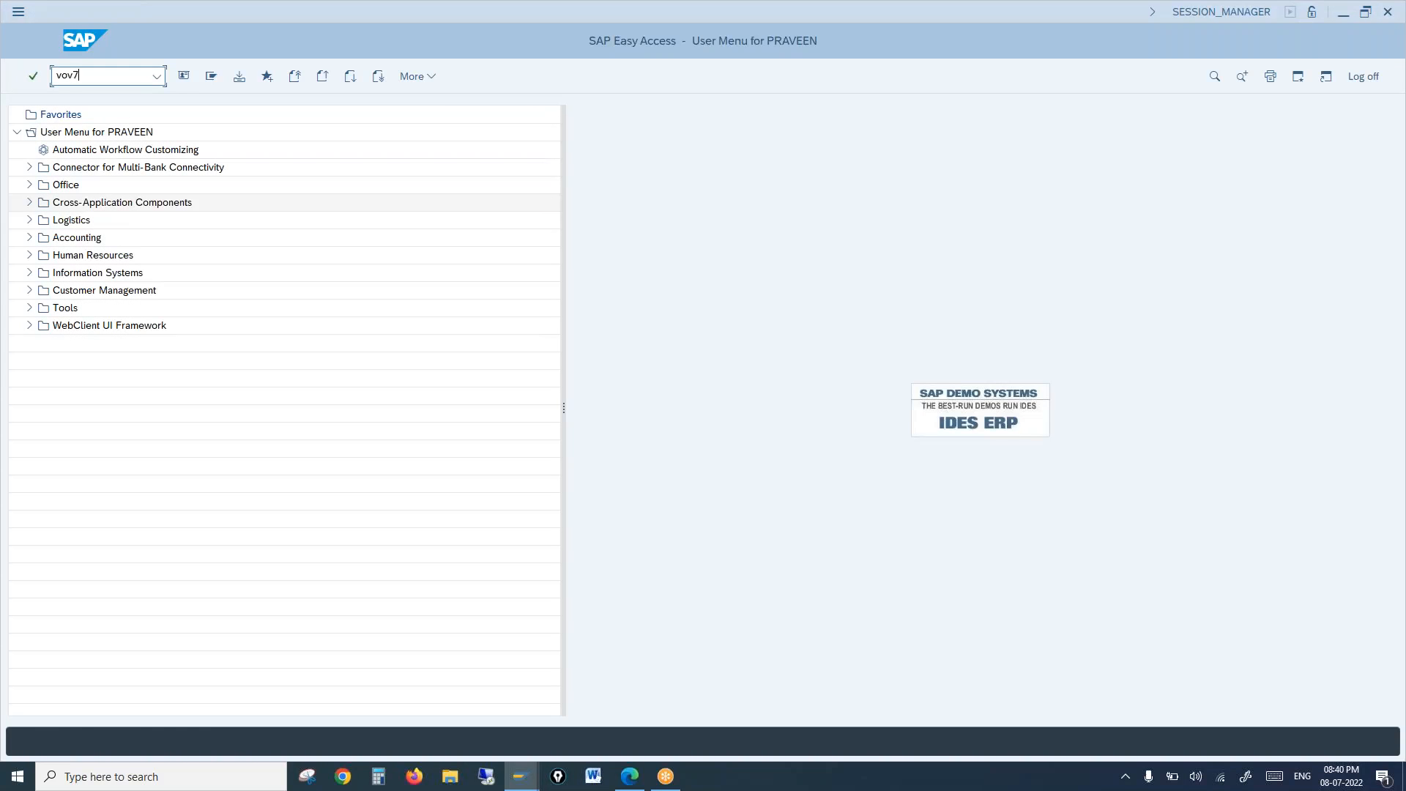
pyautogui.press('Return')
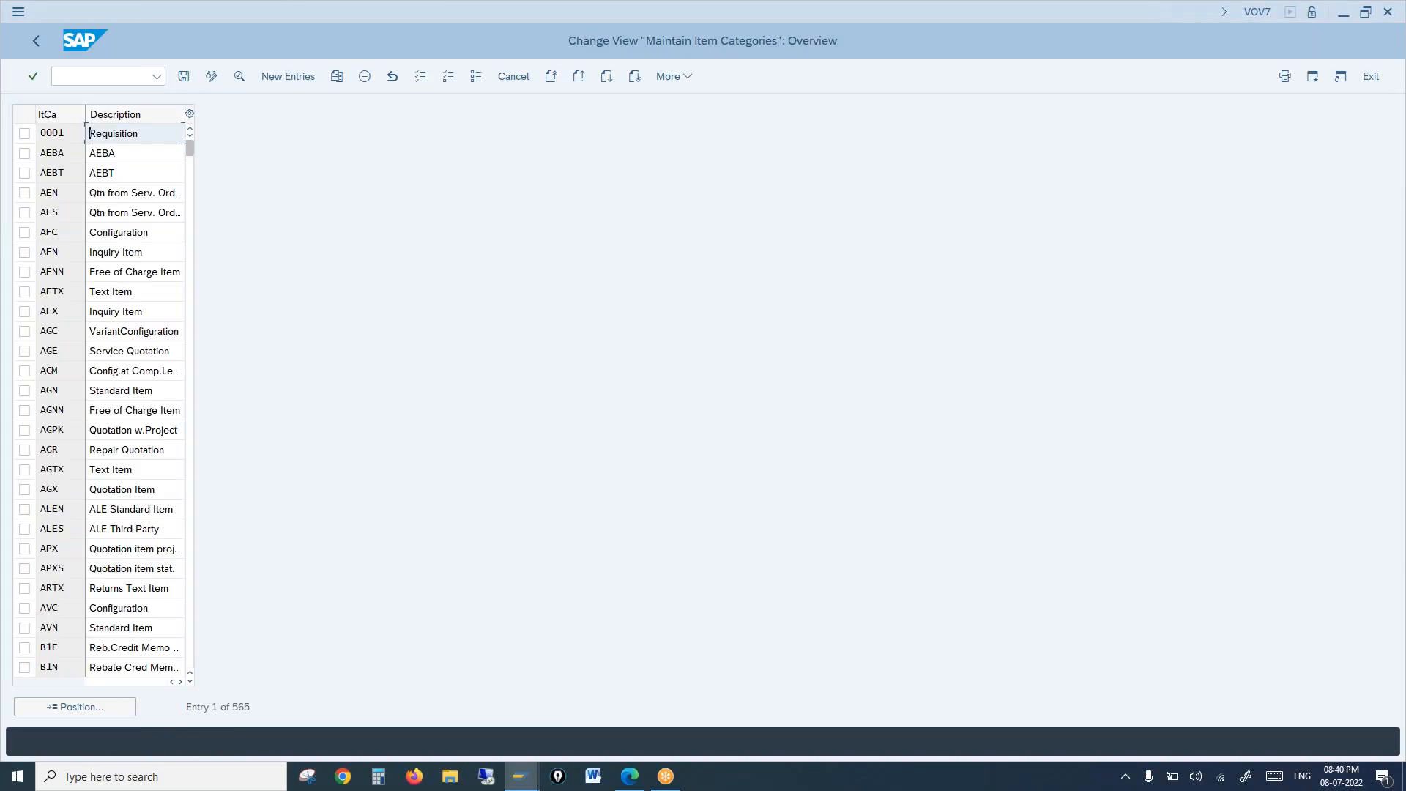
pyautogui.click(119, 711)
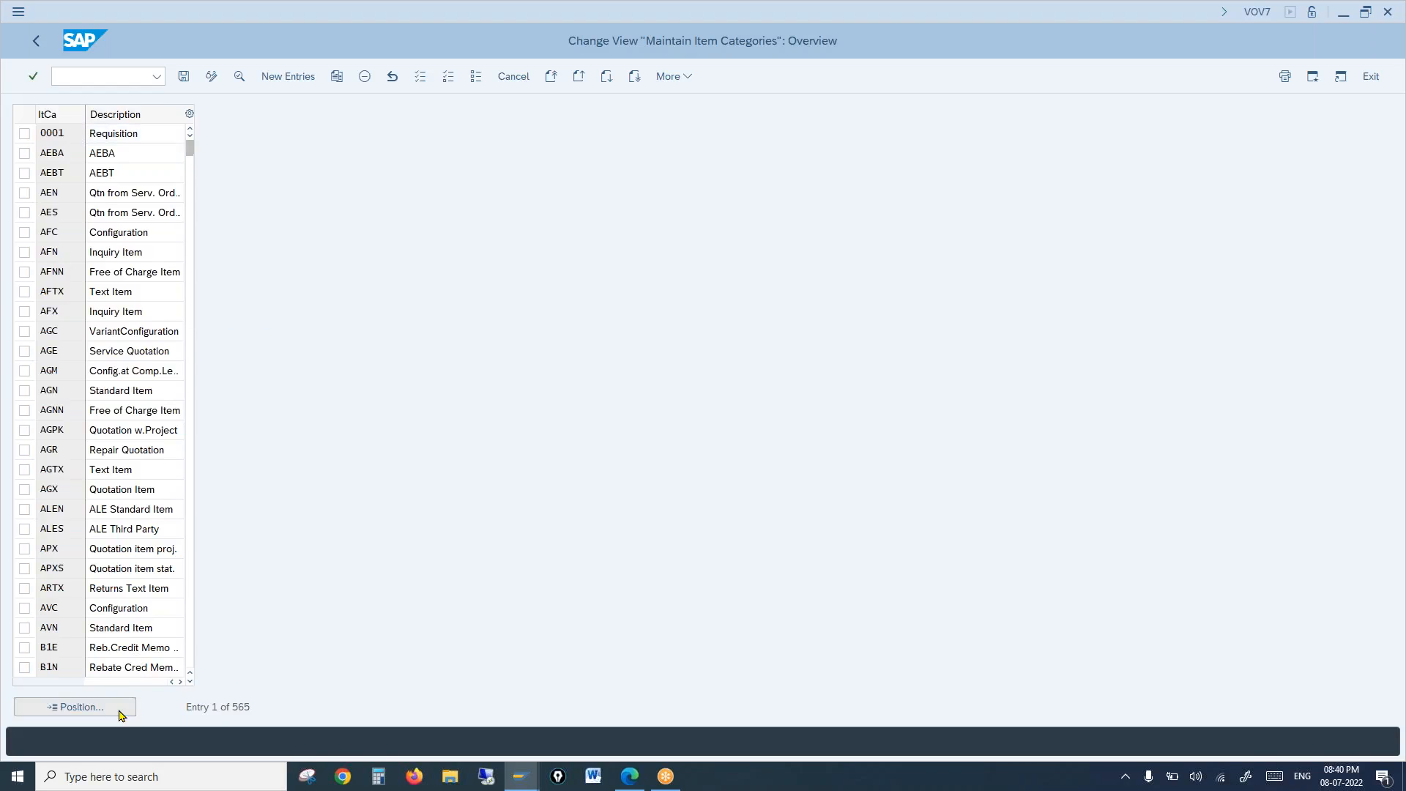
pyautogui.write('tan')
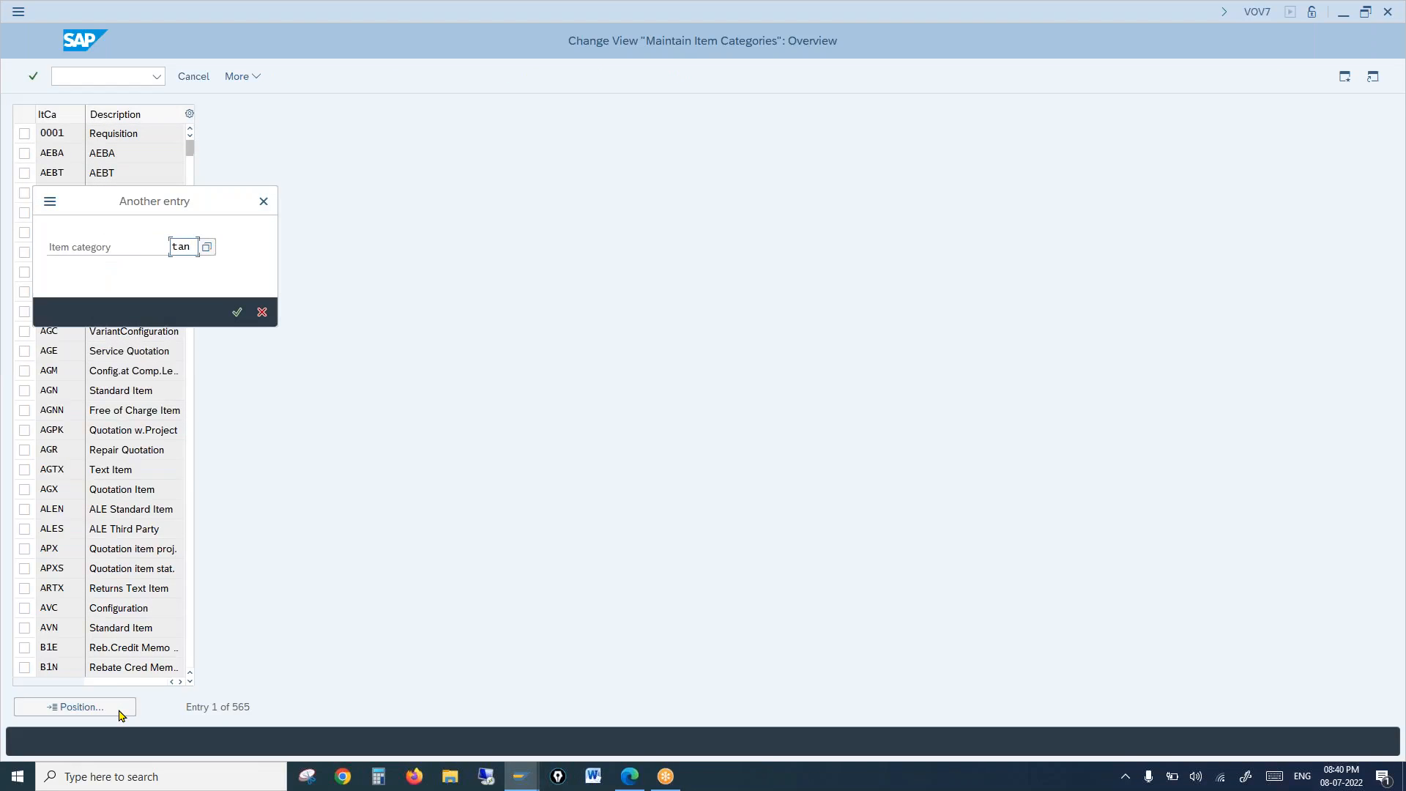
pyautogui.press('Return')
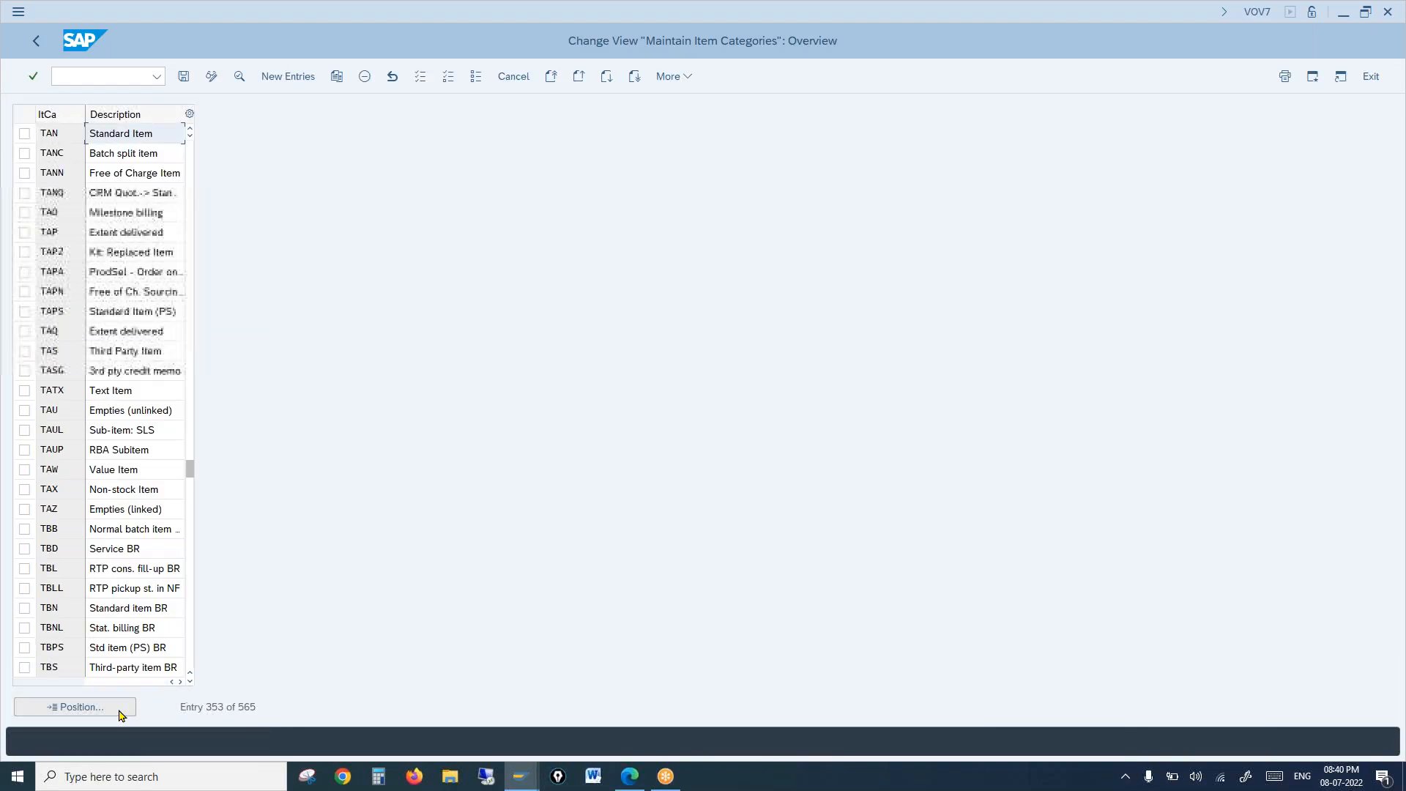
pyautogui.doubleClick(137, 139)
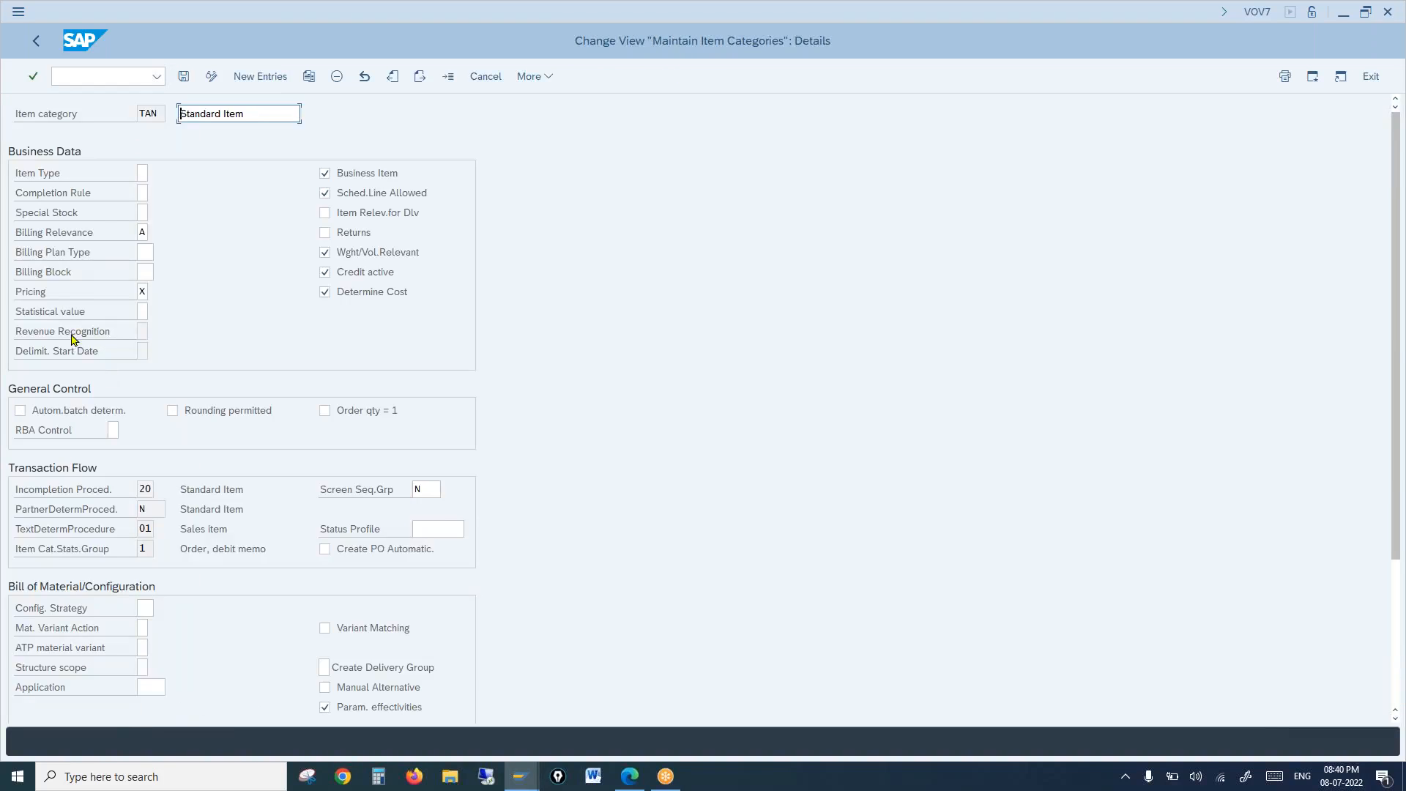
# Step: Check TAN's Pricing value X against its list of possible values, leaving it unchanged
pyautogui.click(48, 297)
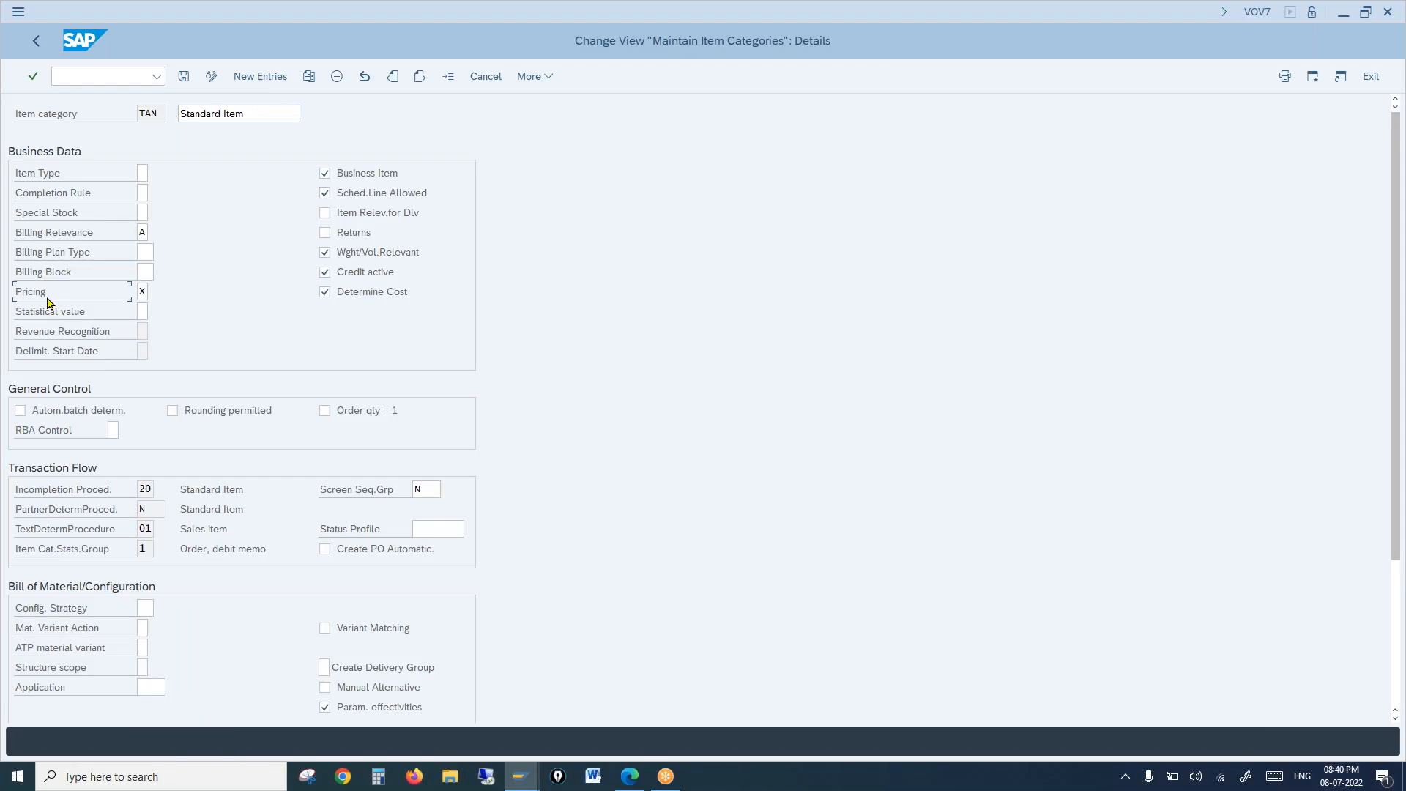
pyautogui.click(142, 292)
pyautogui.click(158, 292)
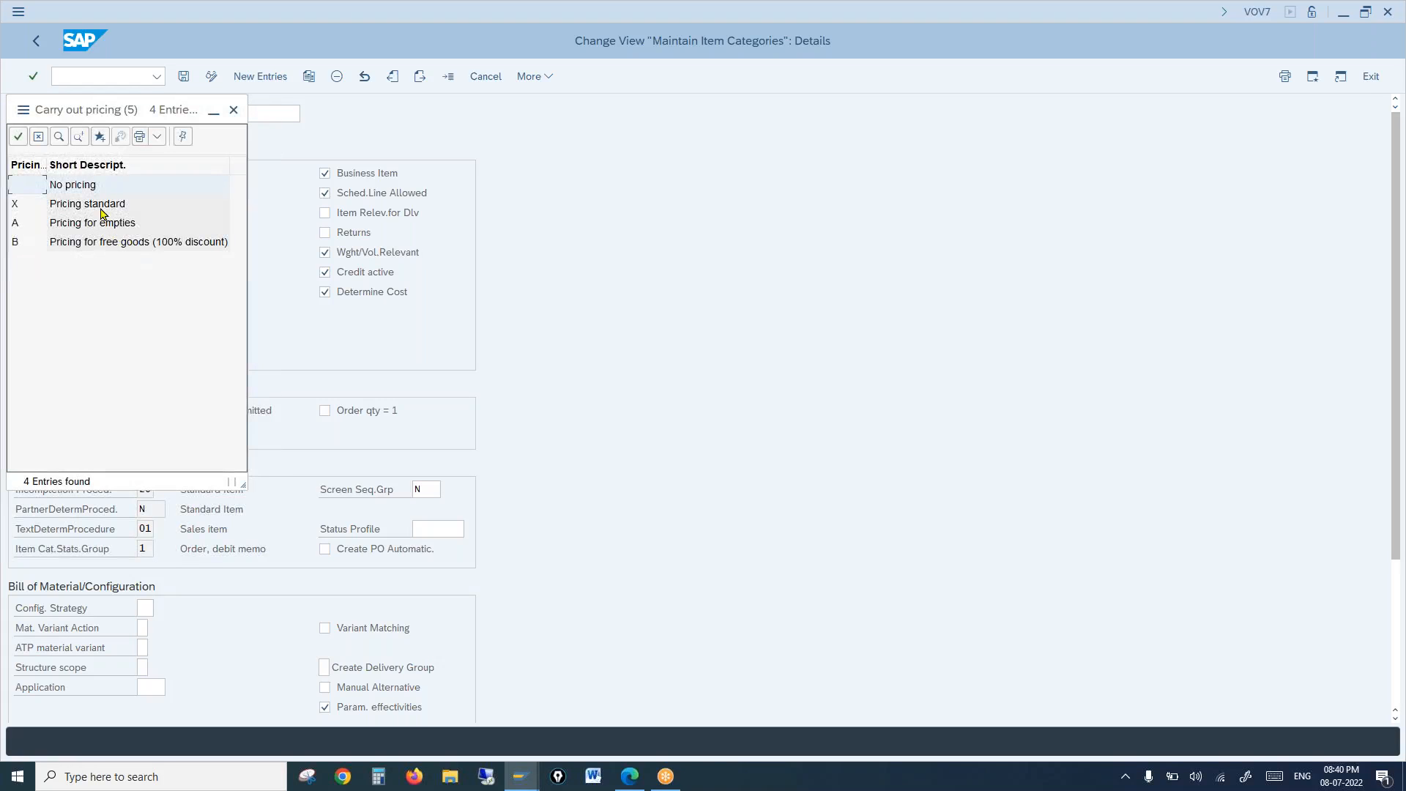
pyautogui.click(234, 109)
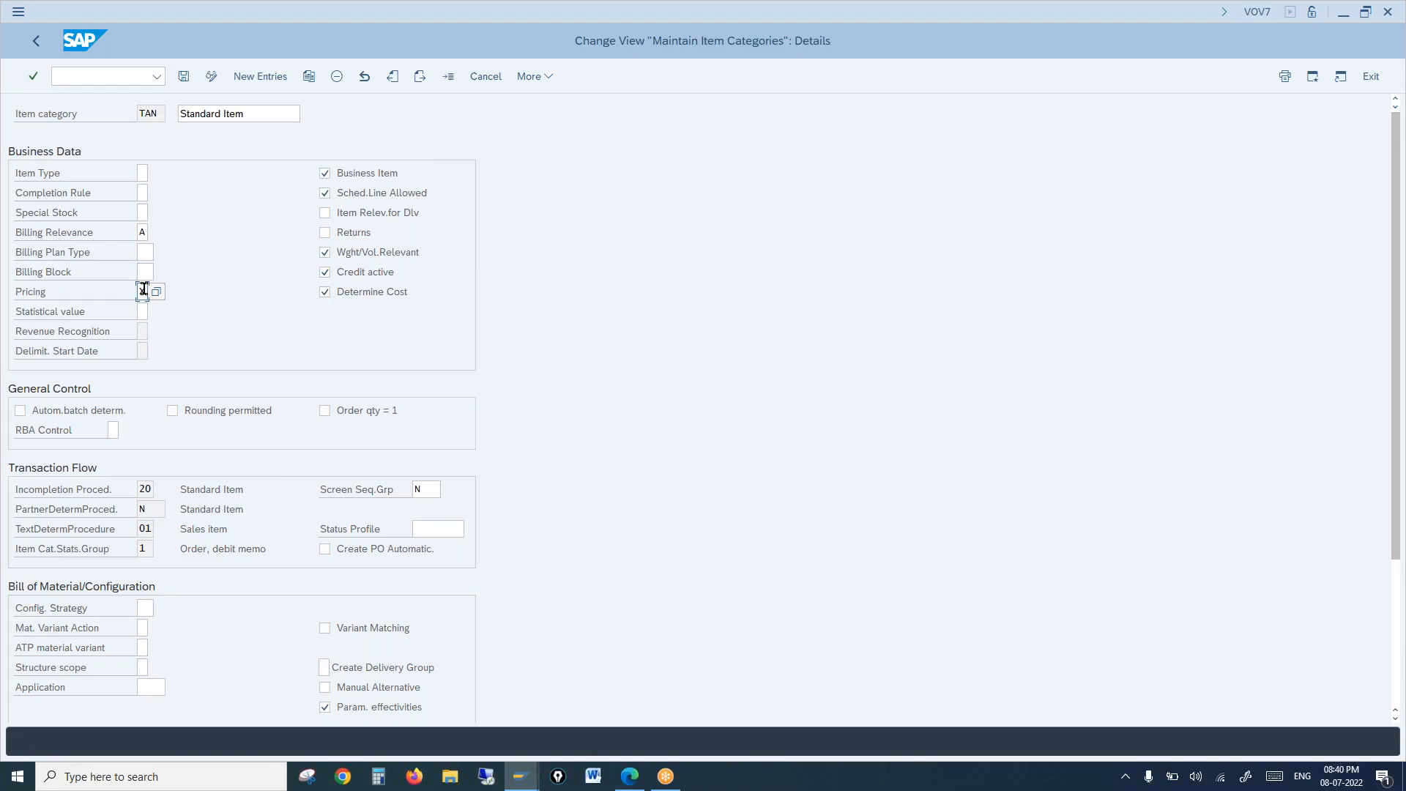
# Step: View the Pricing field's technical info (TVAP, PRSFD), then return to the TVAP table display
pyautogui.press('F1')
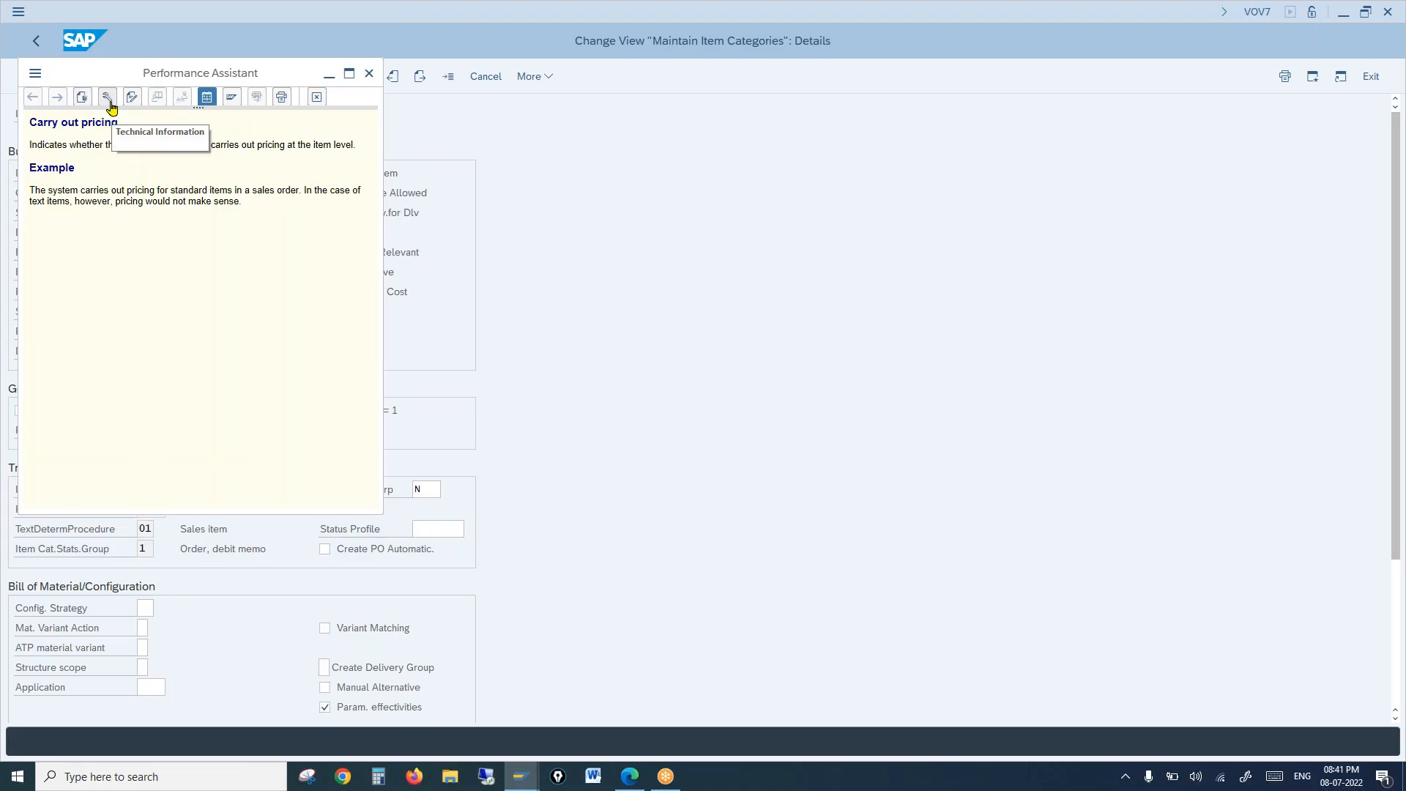
pyautogui.click(108, 100)
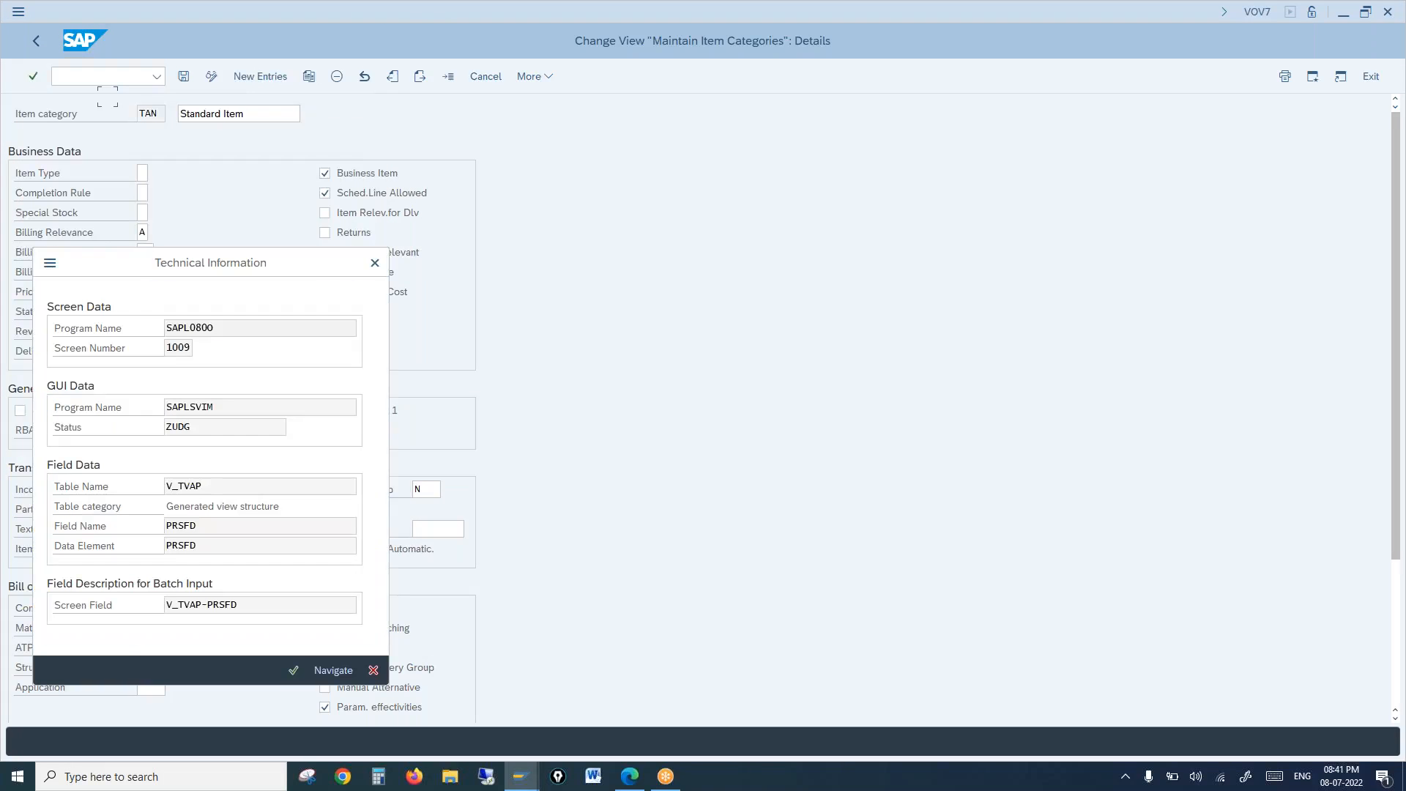
pyautogui.moveTo(212, 490); pyautogui.dragTo(179, 486)
pyautogui.moveTo(203, 527); pyautogui.dragTo(160, 525)
pyautogui.click(522, 783)
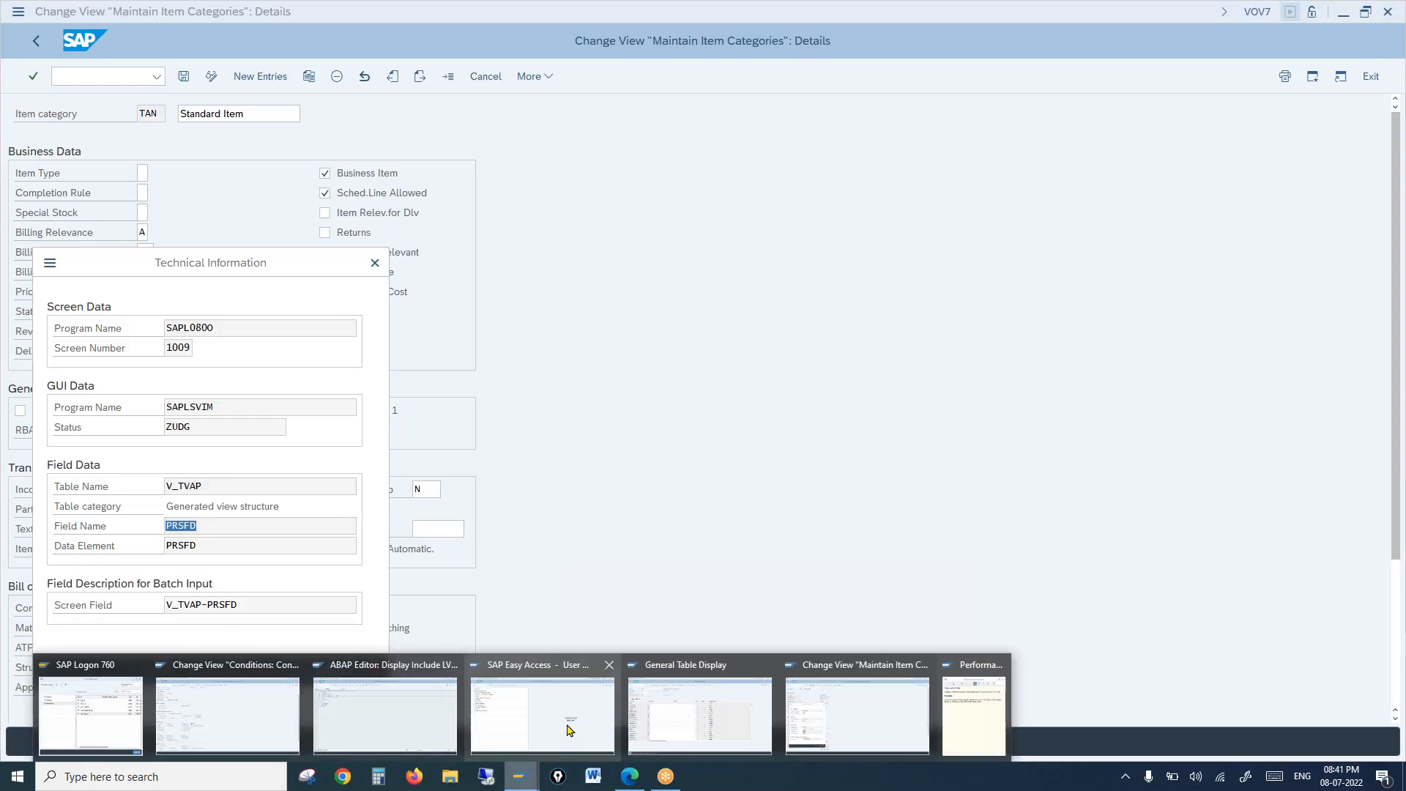
pyautogui.click(716, 706)
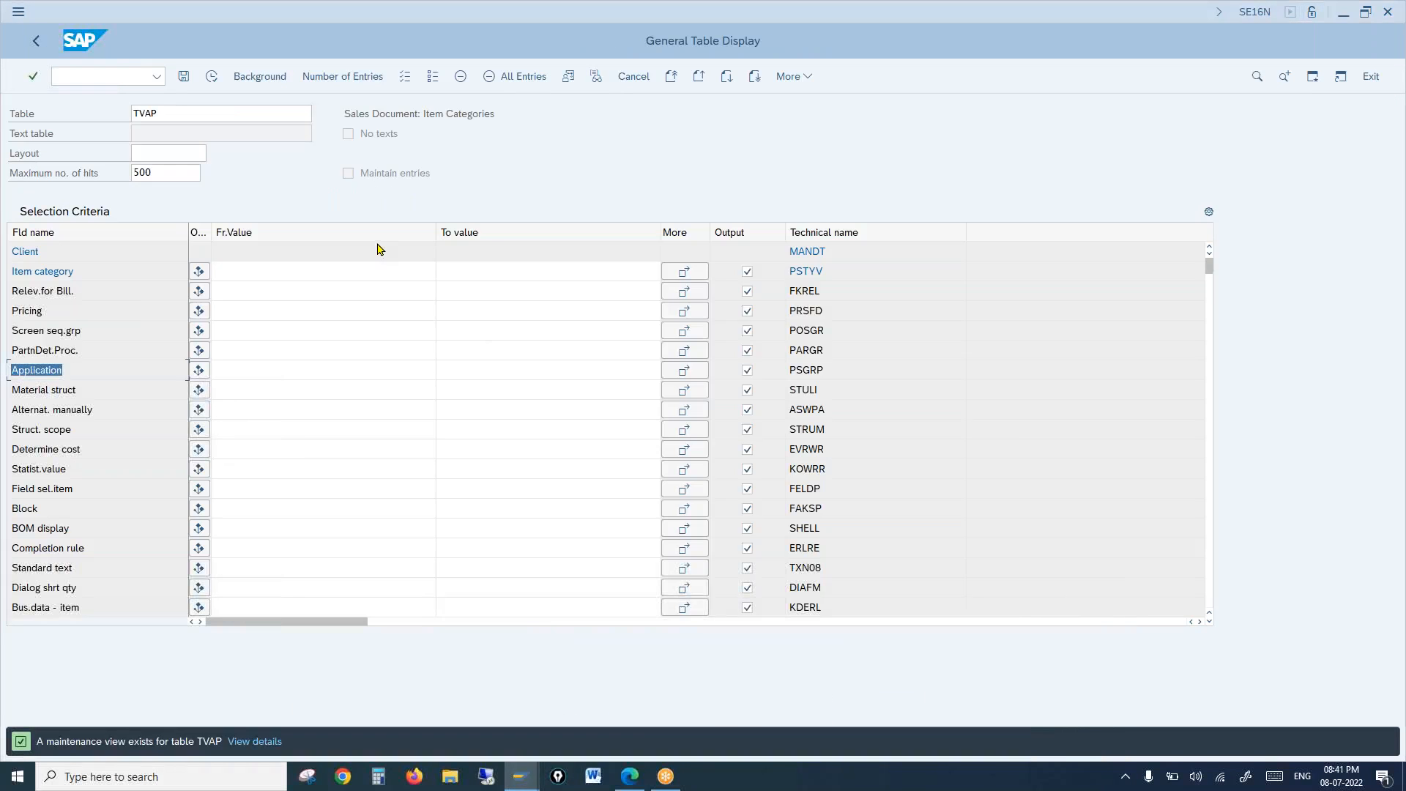
# Step: Switch back to the LV61A002 code and mark its pricing-turned-on comment
pyautogui.click(814, 368)
pyautogui.click(521, 777)
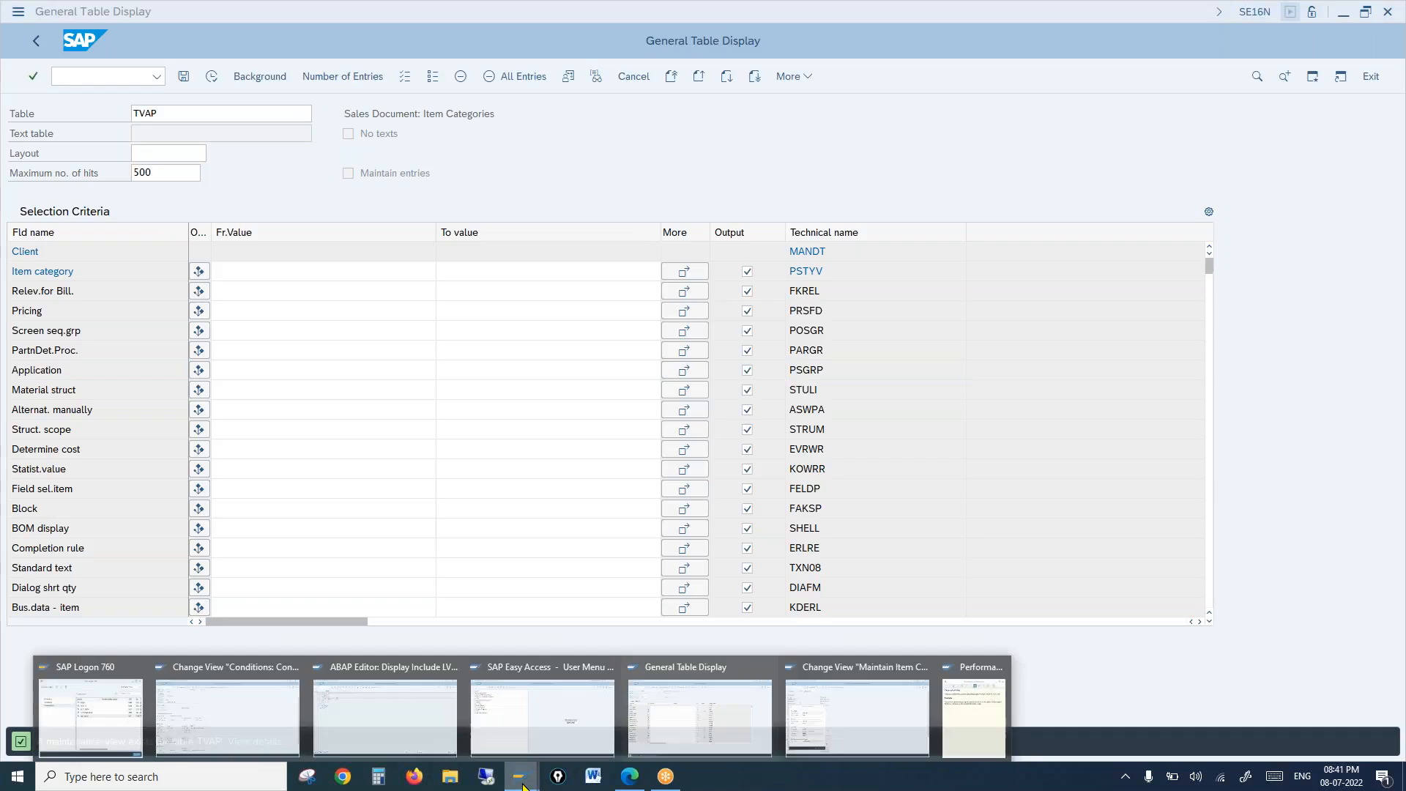
pyautogui.click(408, 723)
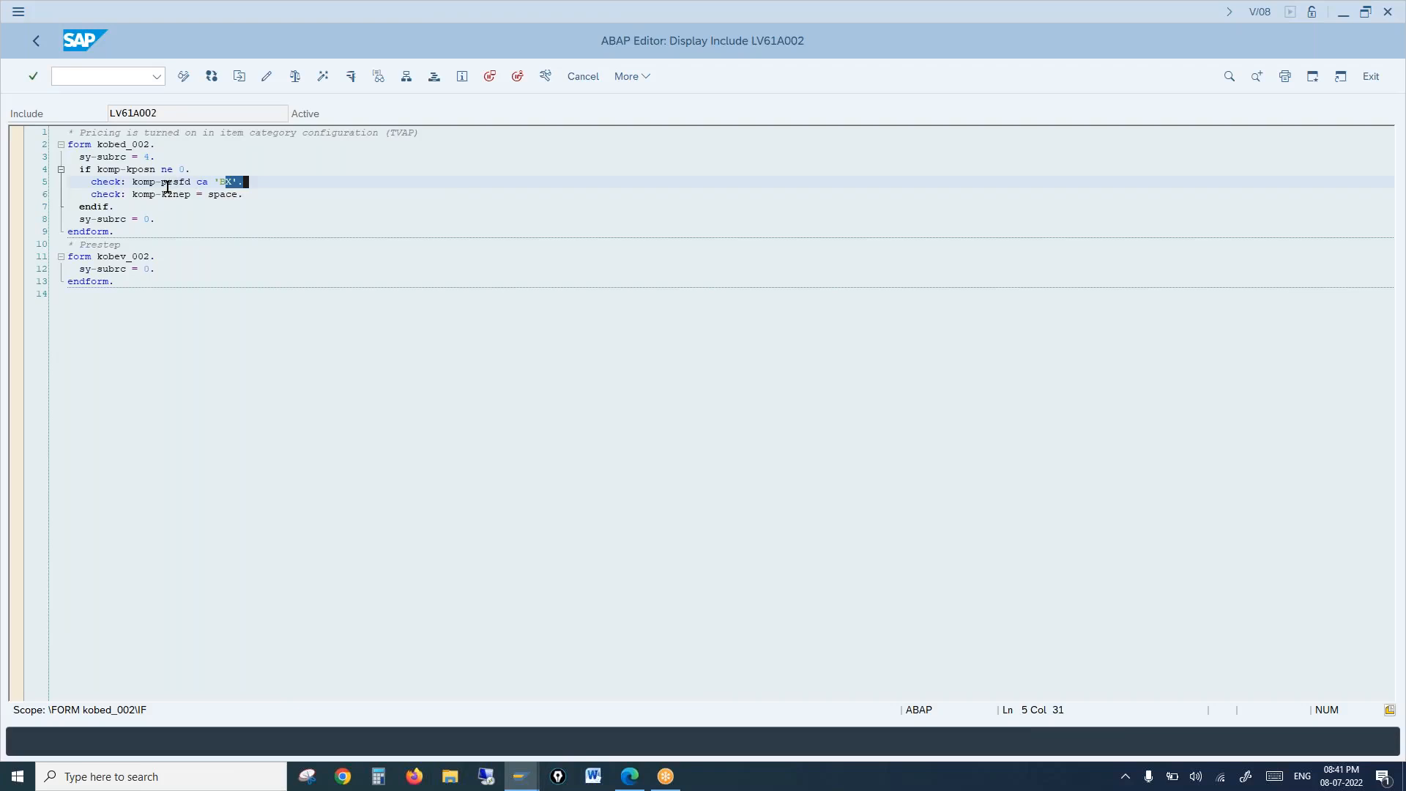
pyautogui.press('F3')
pyautogui.moveTo(173, 133); pyautogui.dragTo(209, 134)
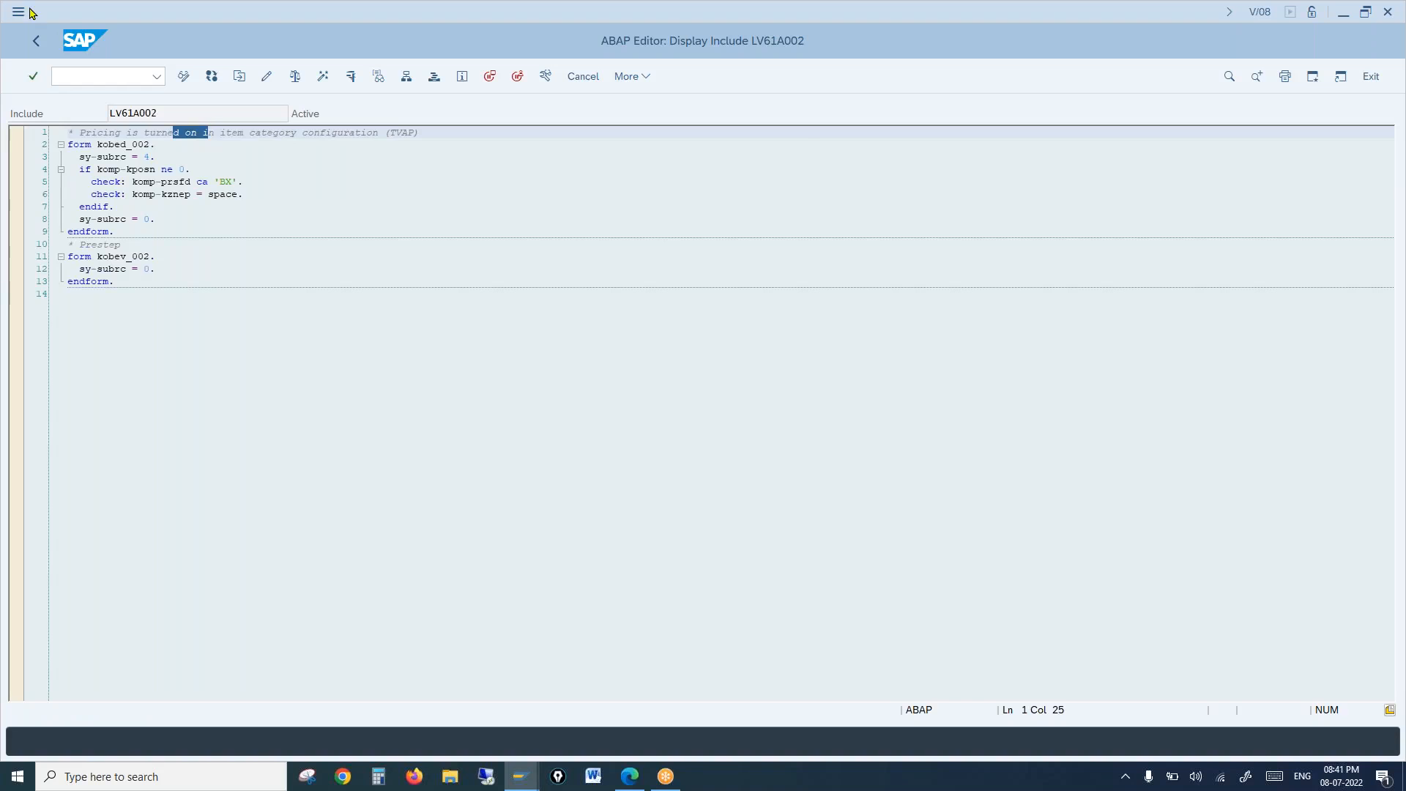
# Step: From the Routines list, choose routine 4 Cost and display its code
pyautogui.click(37, 47)
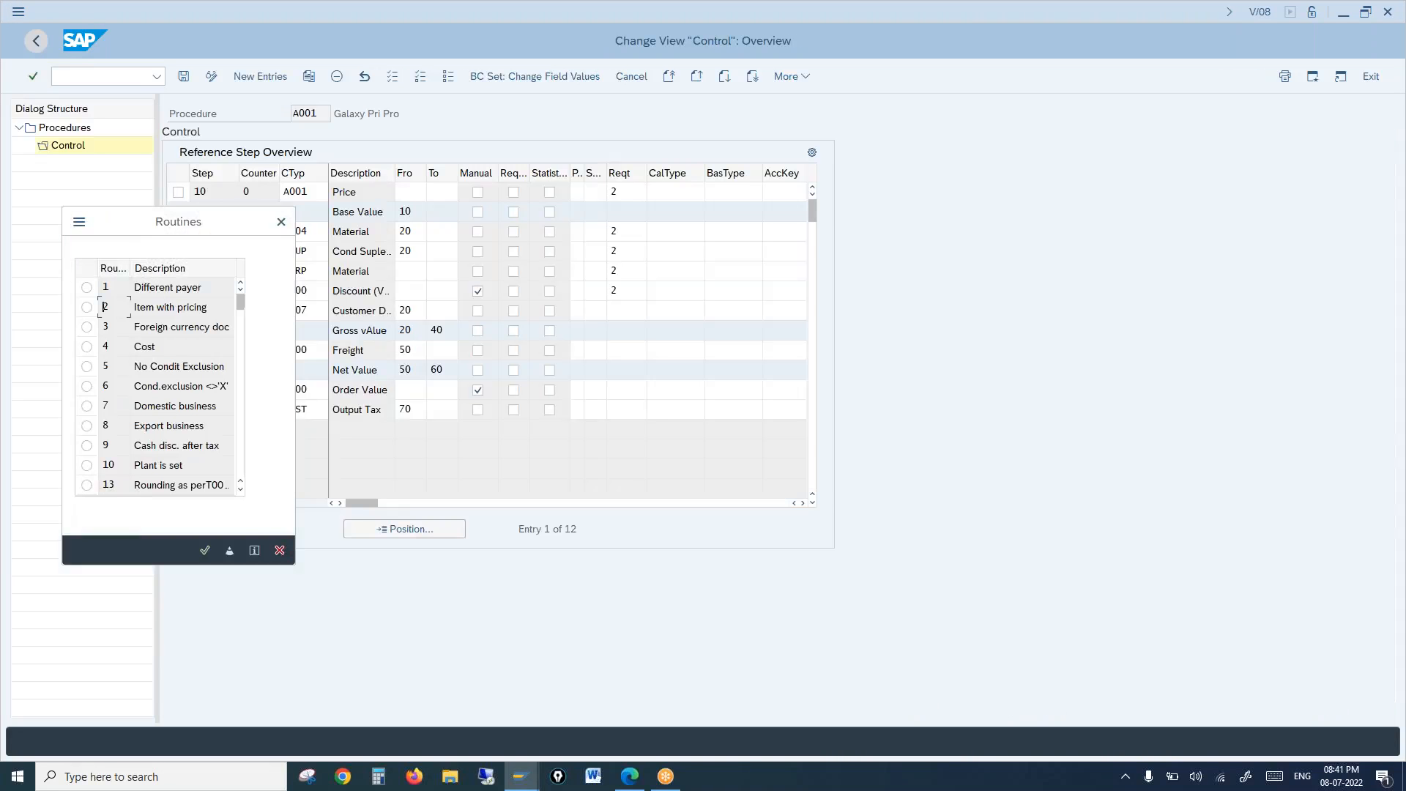
pyautogui.click(156, 343)
pyautogui.click(87, 347)
pyautogui.click(227, 553)
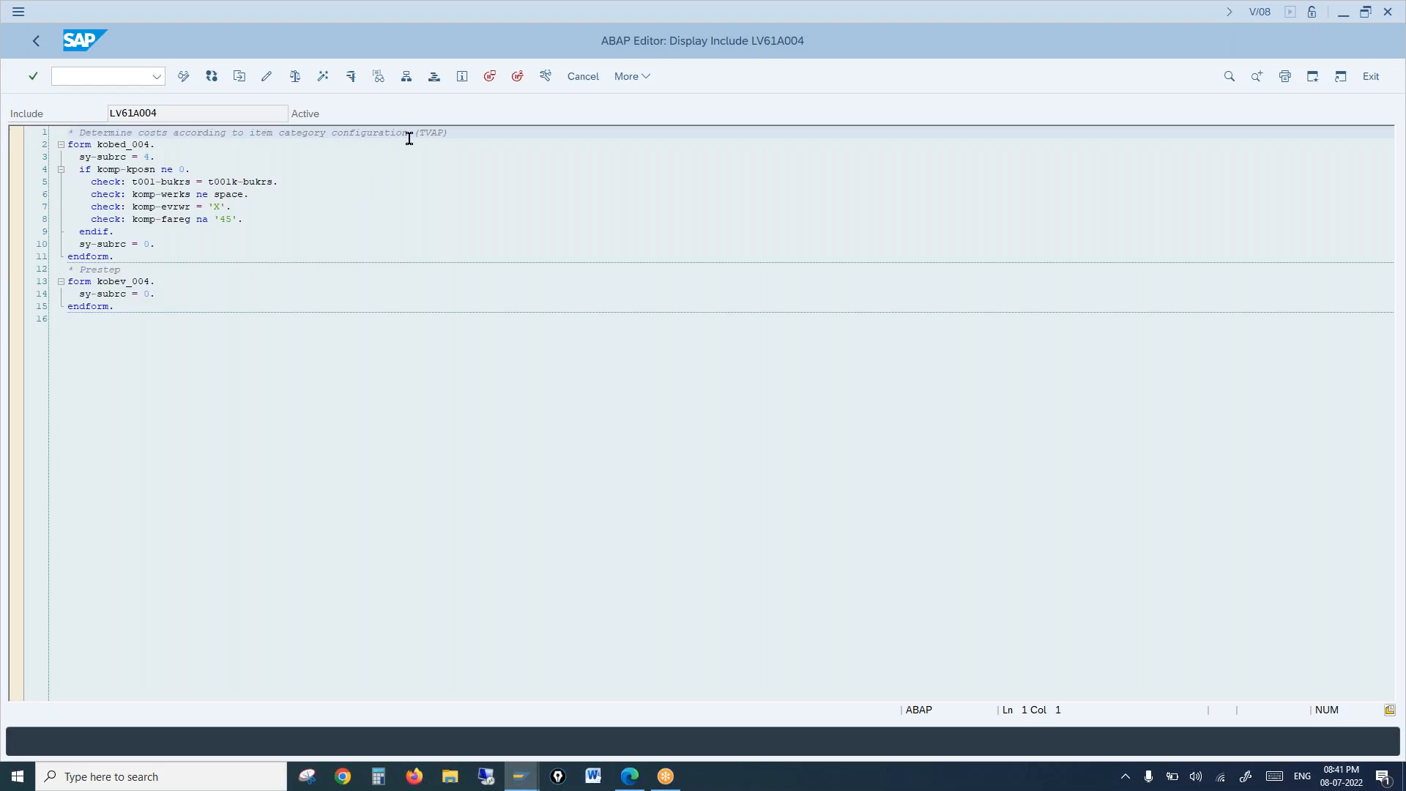
# Step: Match the code's evrwr check to TVAP field EVRWR (Determine cost), then return to TAN details
pyautogui.moveTo(424, 137); pyautogui.dragTo(440, 138)
pyautogui.moveTo(162, 207); pyautogui.dragTo(191, 208)
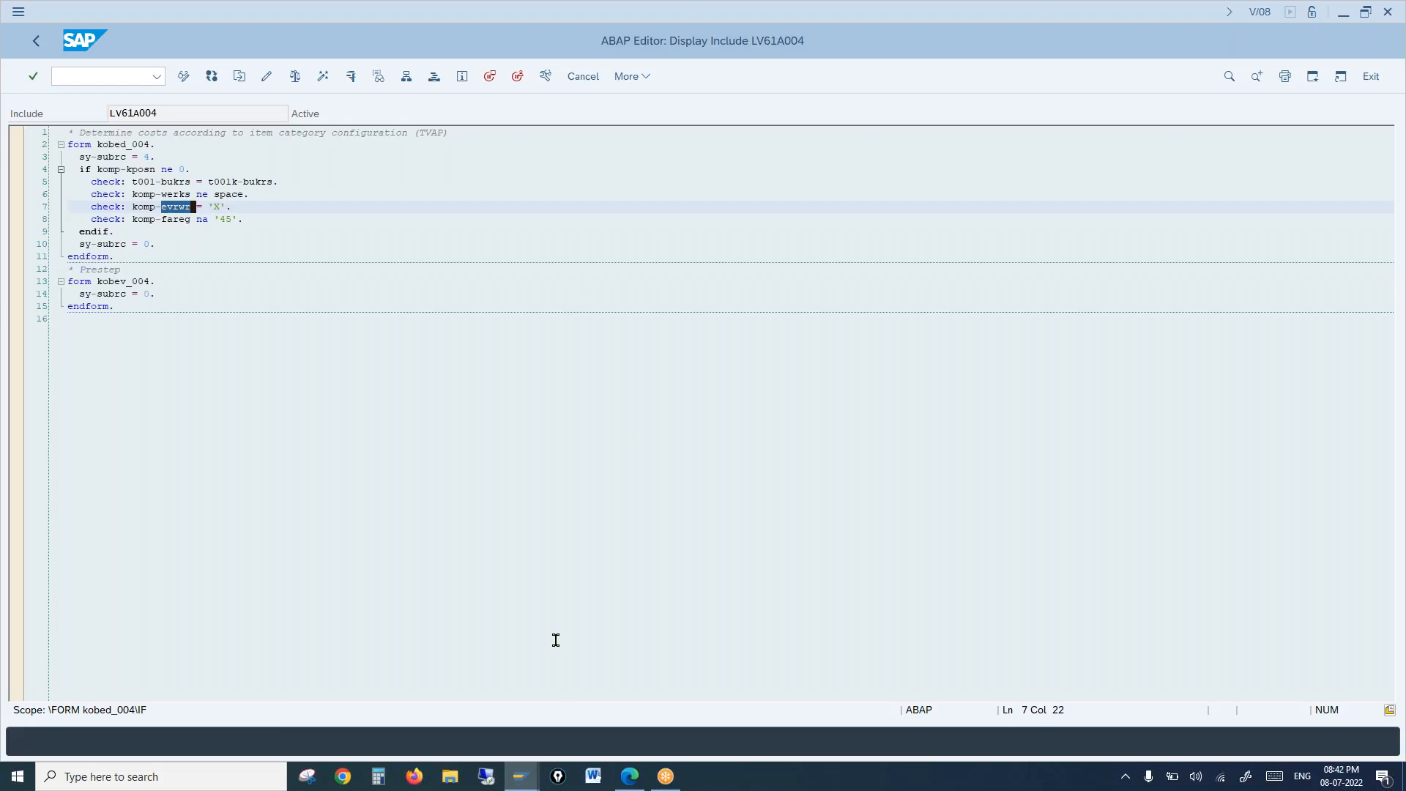
pyautogui.moveTo(524, 775)
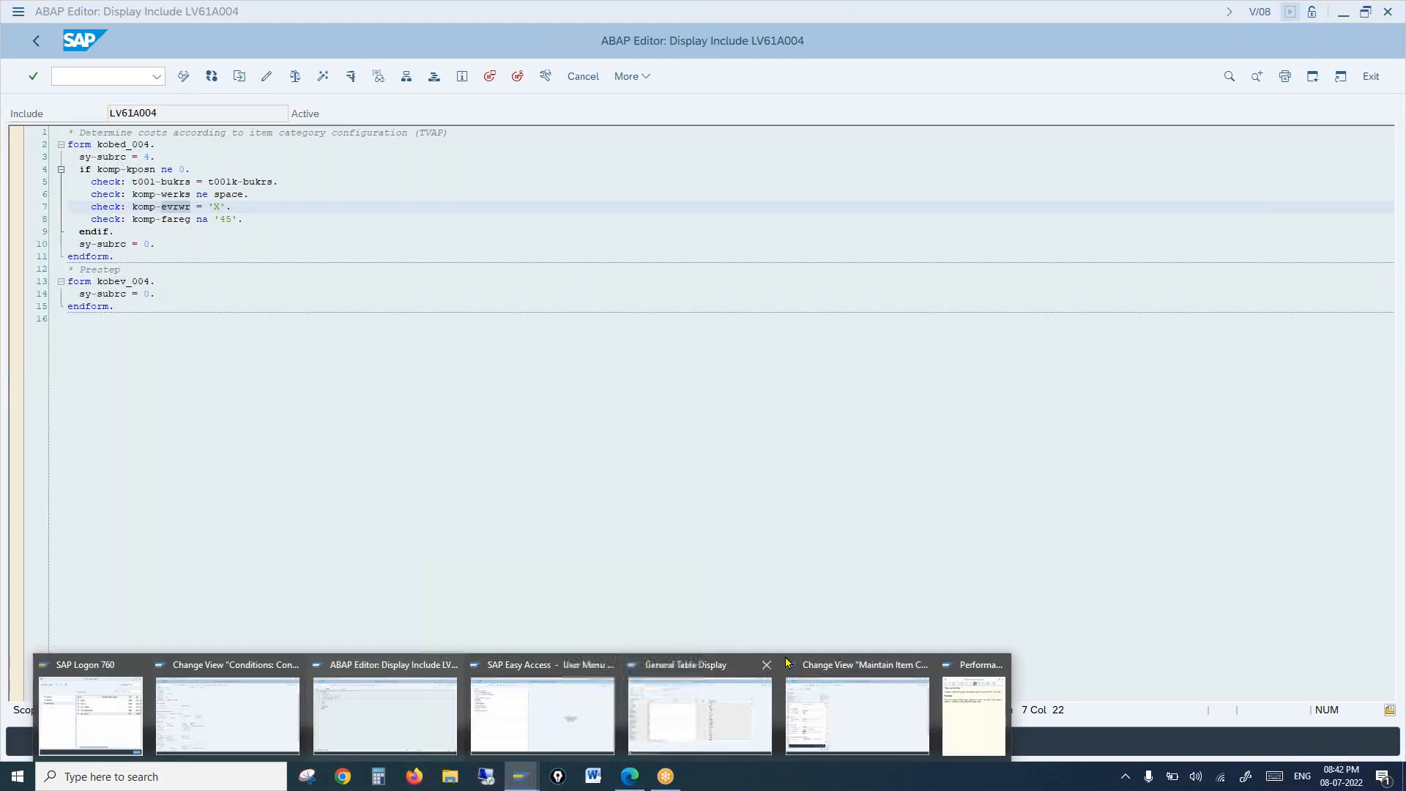
pyautogui.click(702, 716)
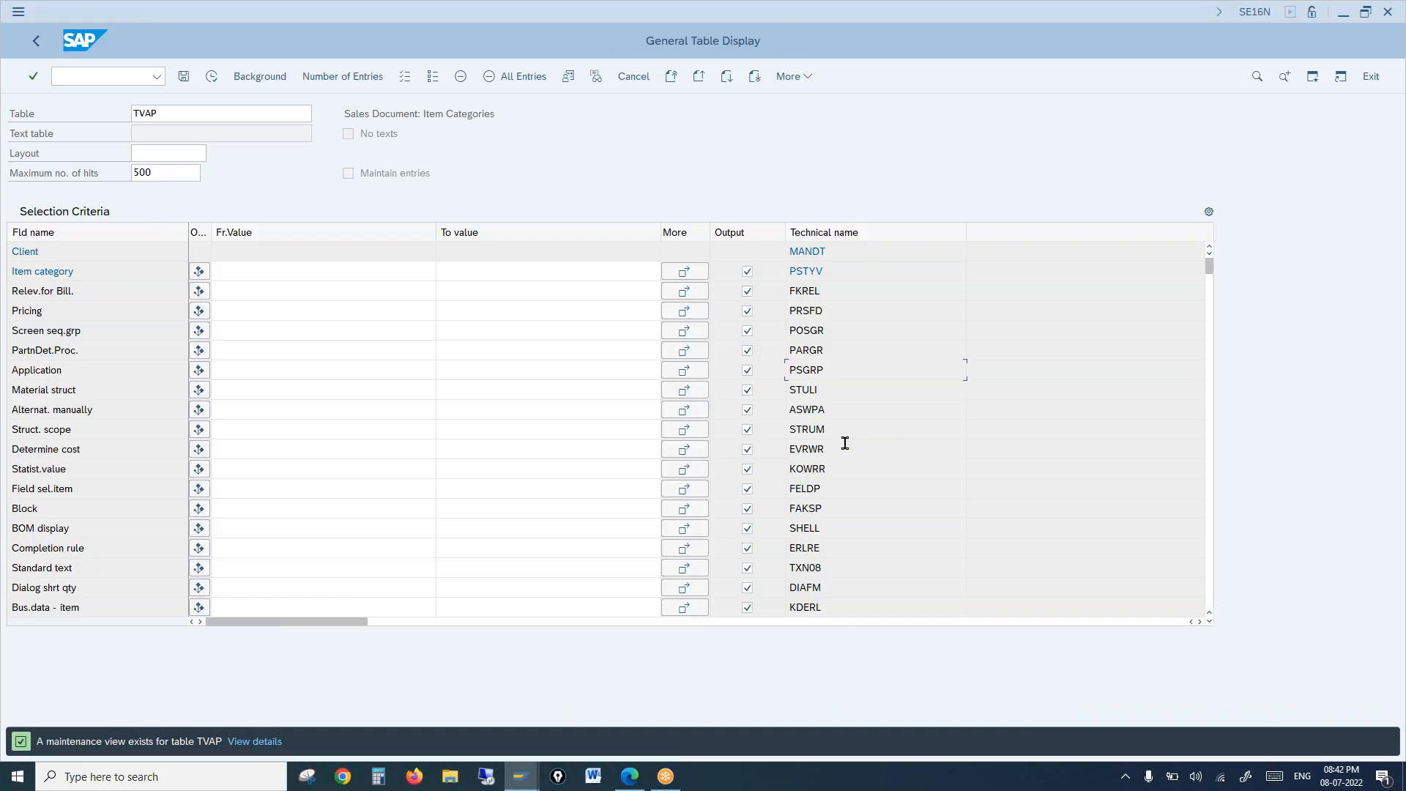
pyautogui.moveTo(834, 449); pyautogui.dragTo(783, 449)
pyautogui.moveTo(94, 449); pyautogui.dragTo(10, 448)
pyautogui.moveTo(521, 775)
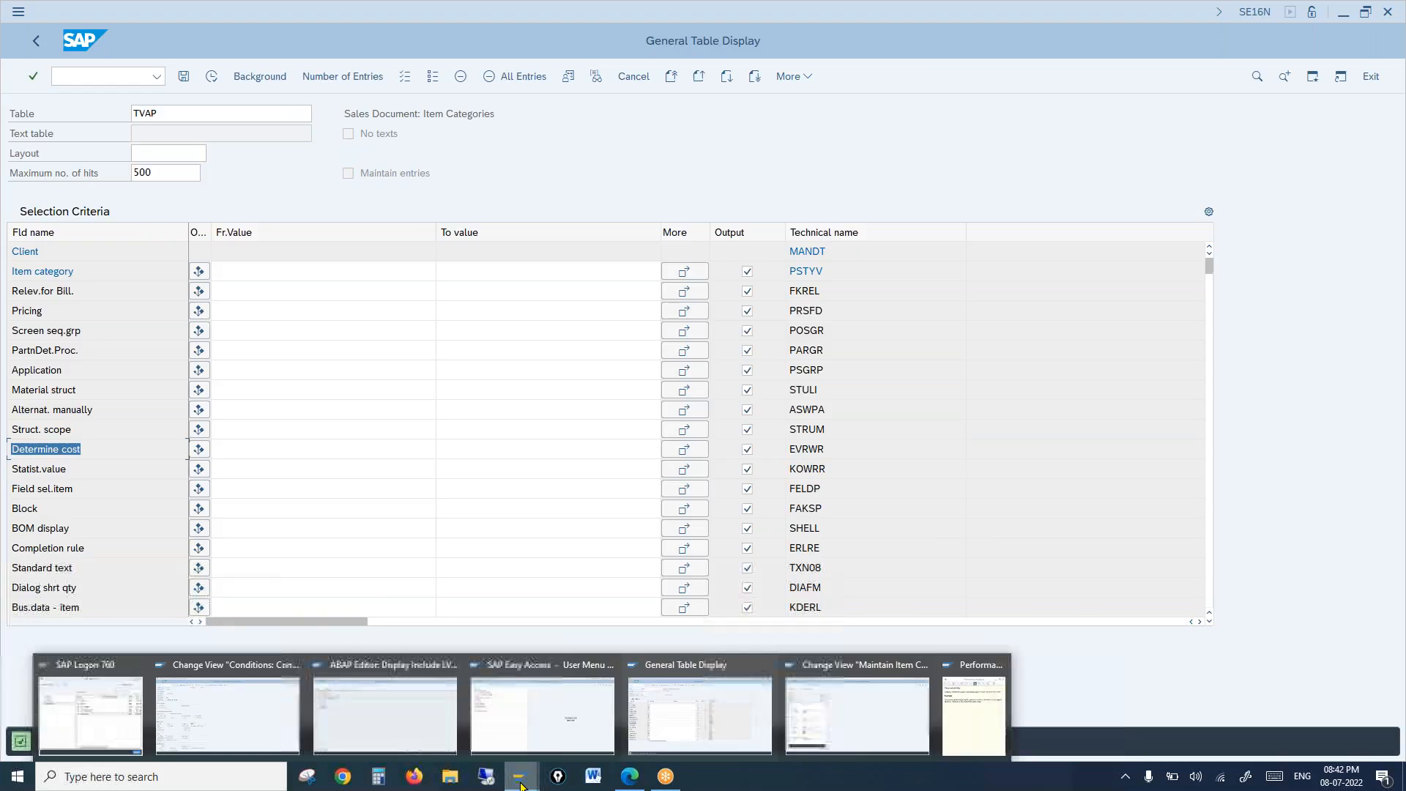
pyautogui.click(835, 708)
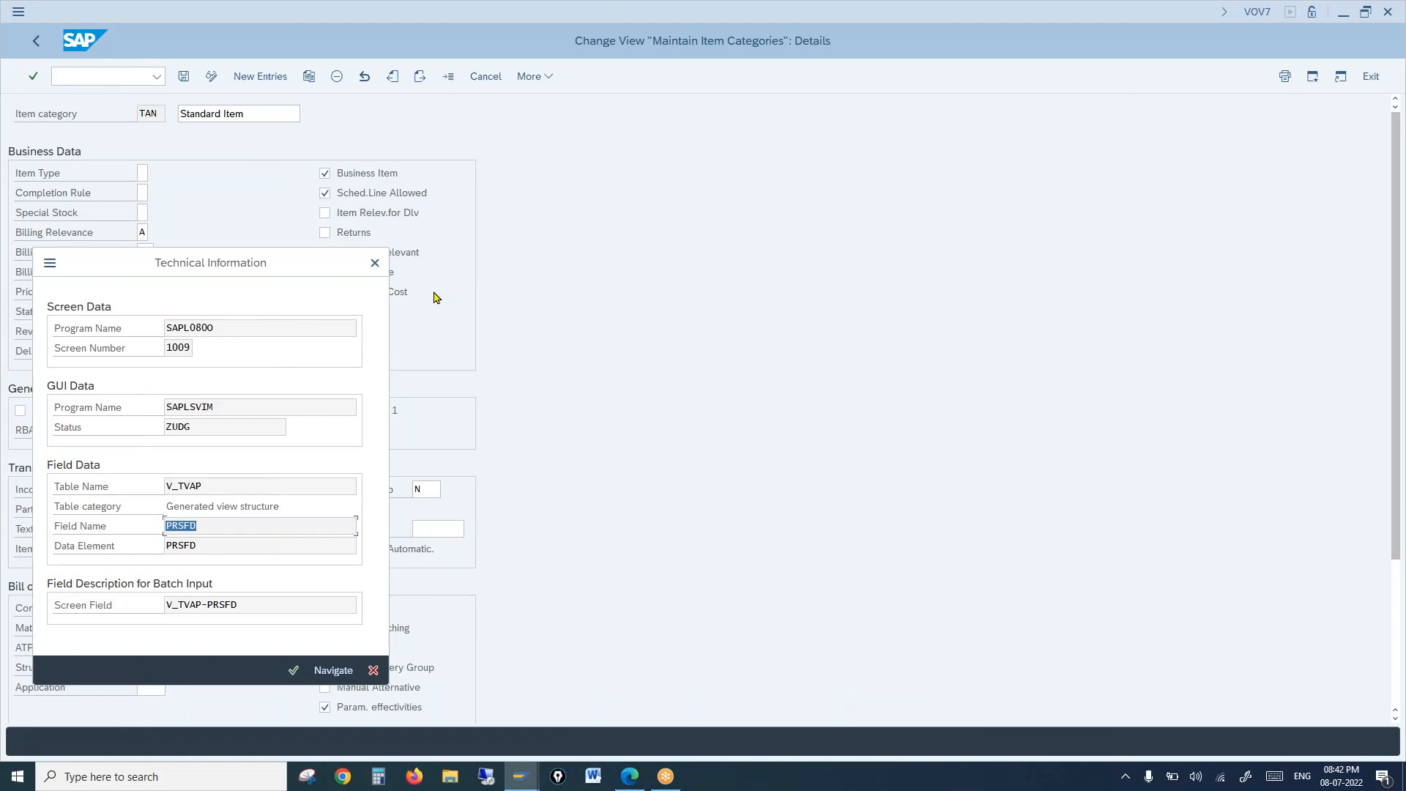
# Step: Look up the Determine Cost field's technical name, EVRWR, in its F1 help
pyautogui.click(379, 265)
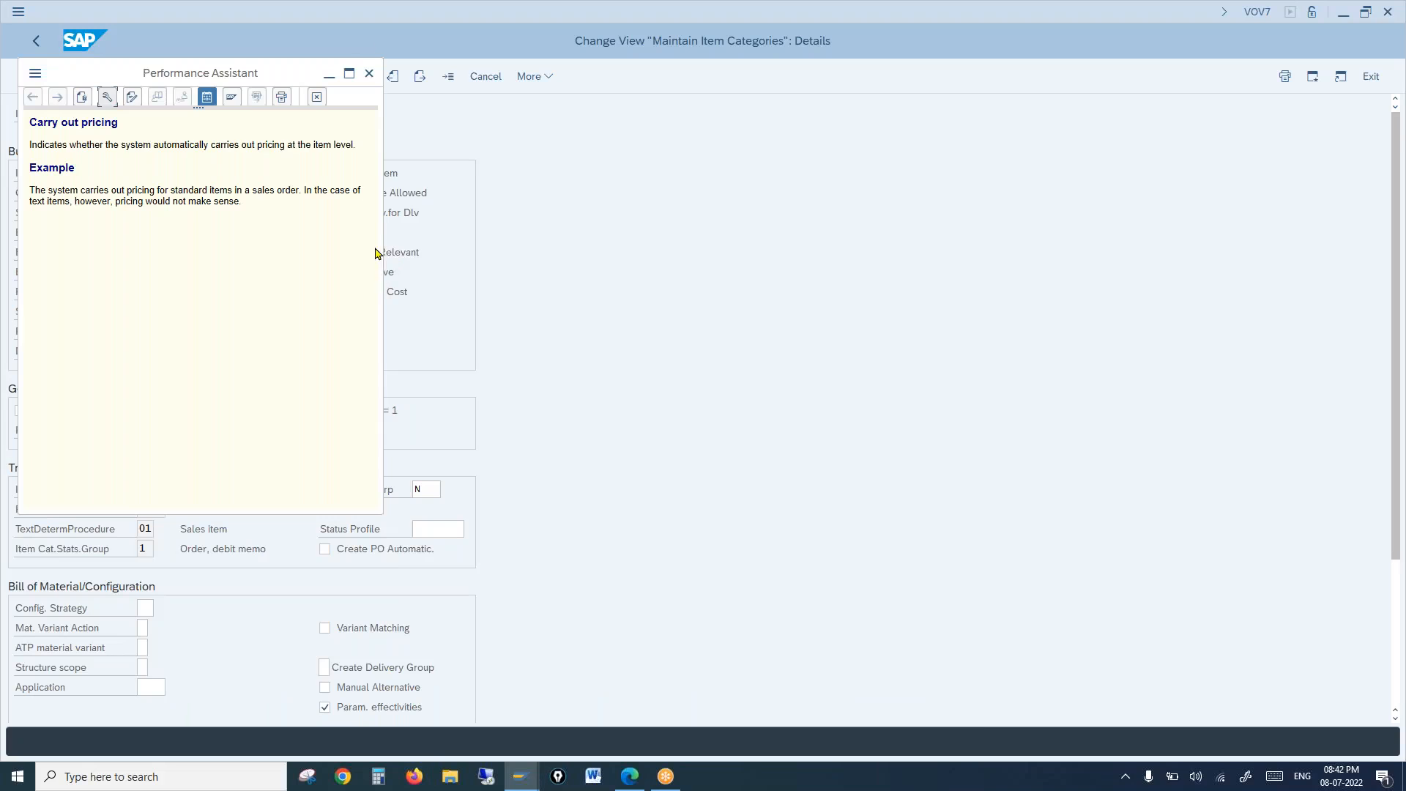
pyautogui.click(369, 73)
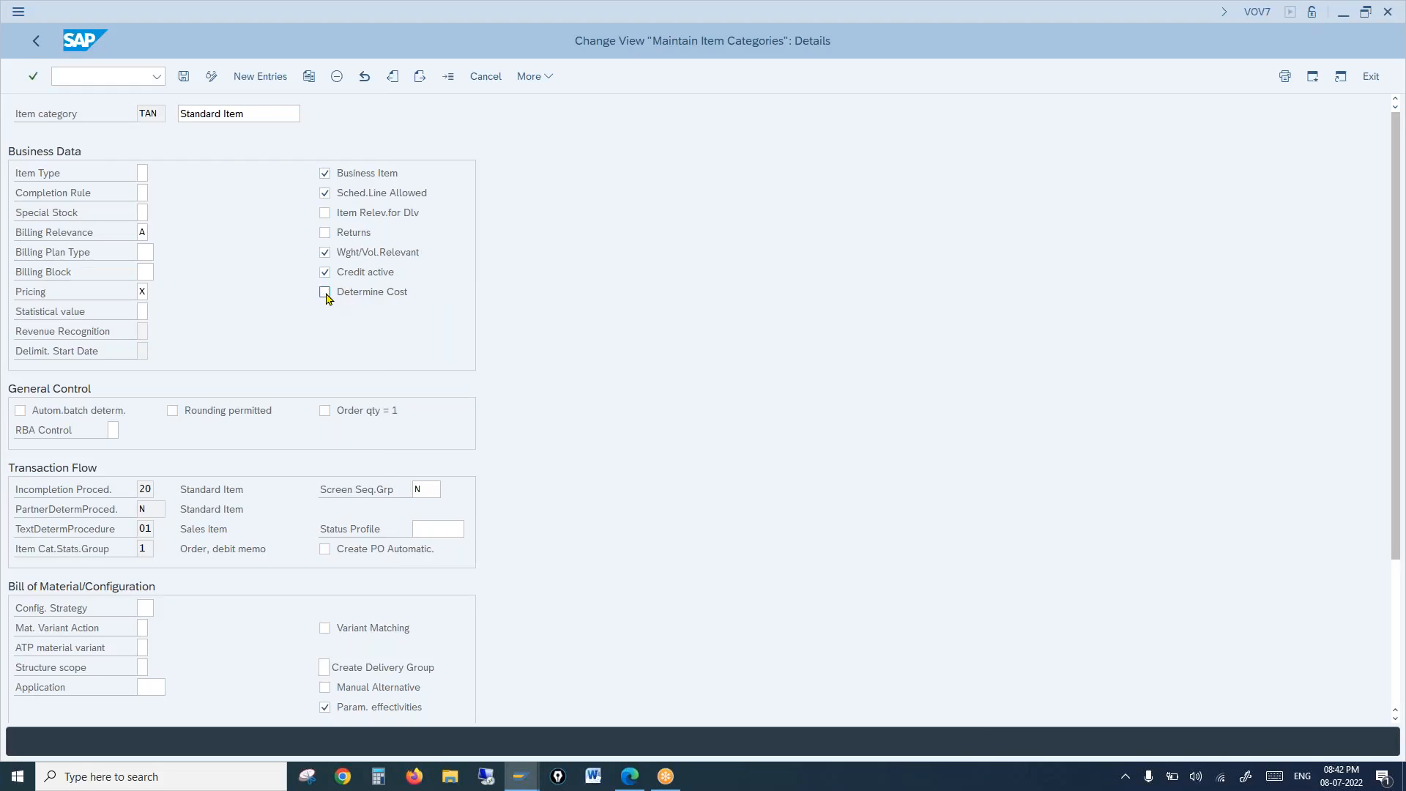
pyautogui.press('F1')
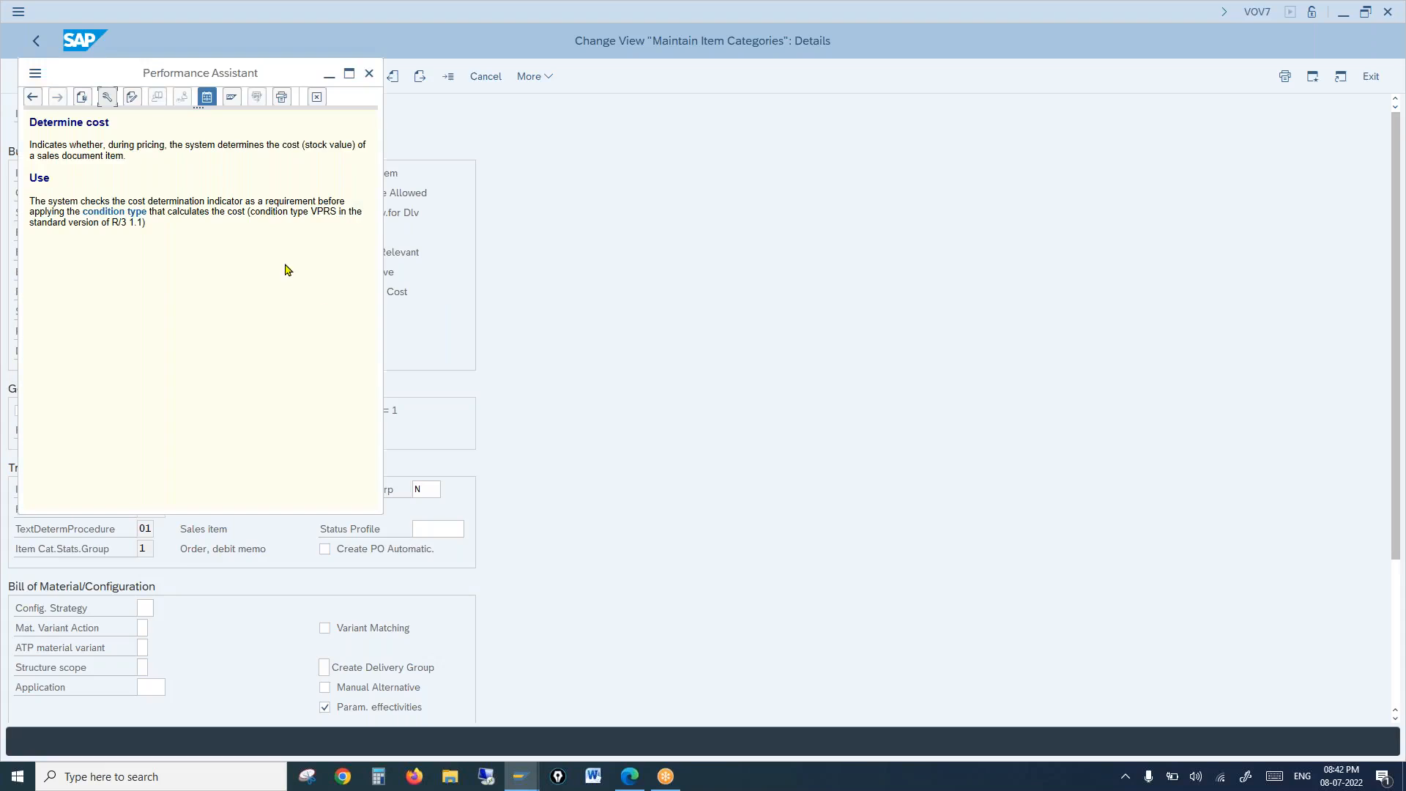
pyautogui.click(109, 97)
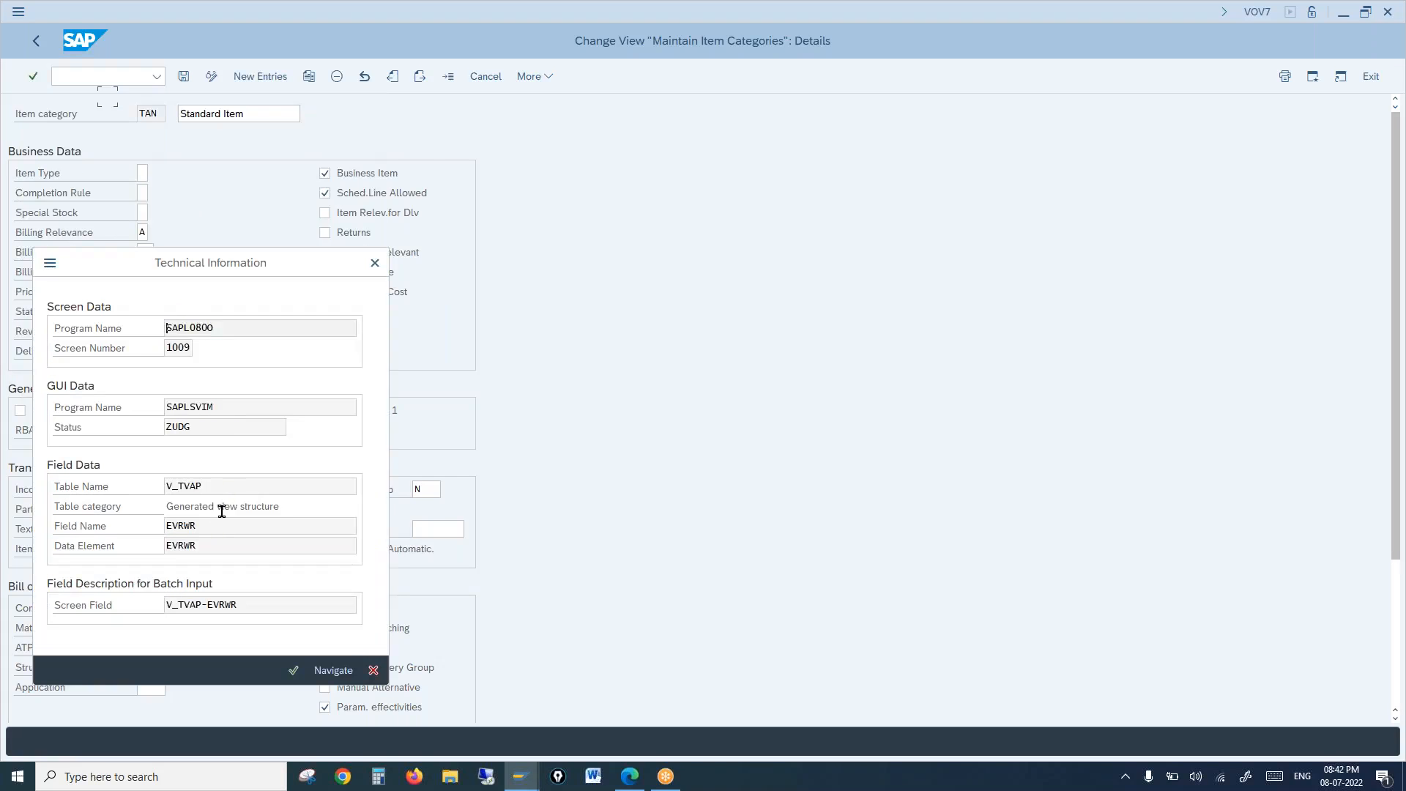
pyautogui.doubleClick(211, 531)
pyautogui.click(374, 263)
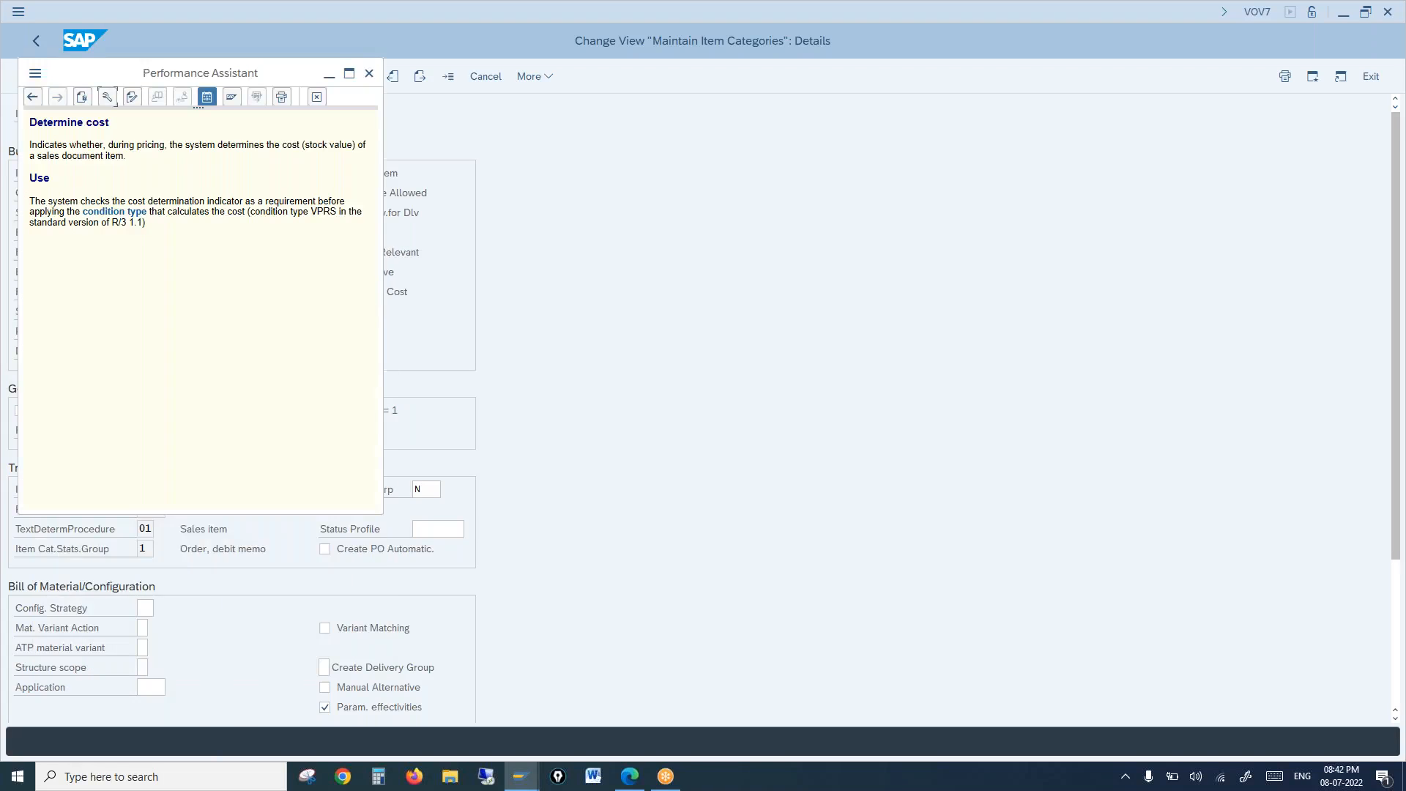
pyautogui.click(369, 73)
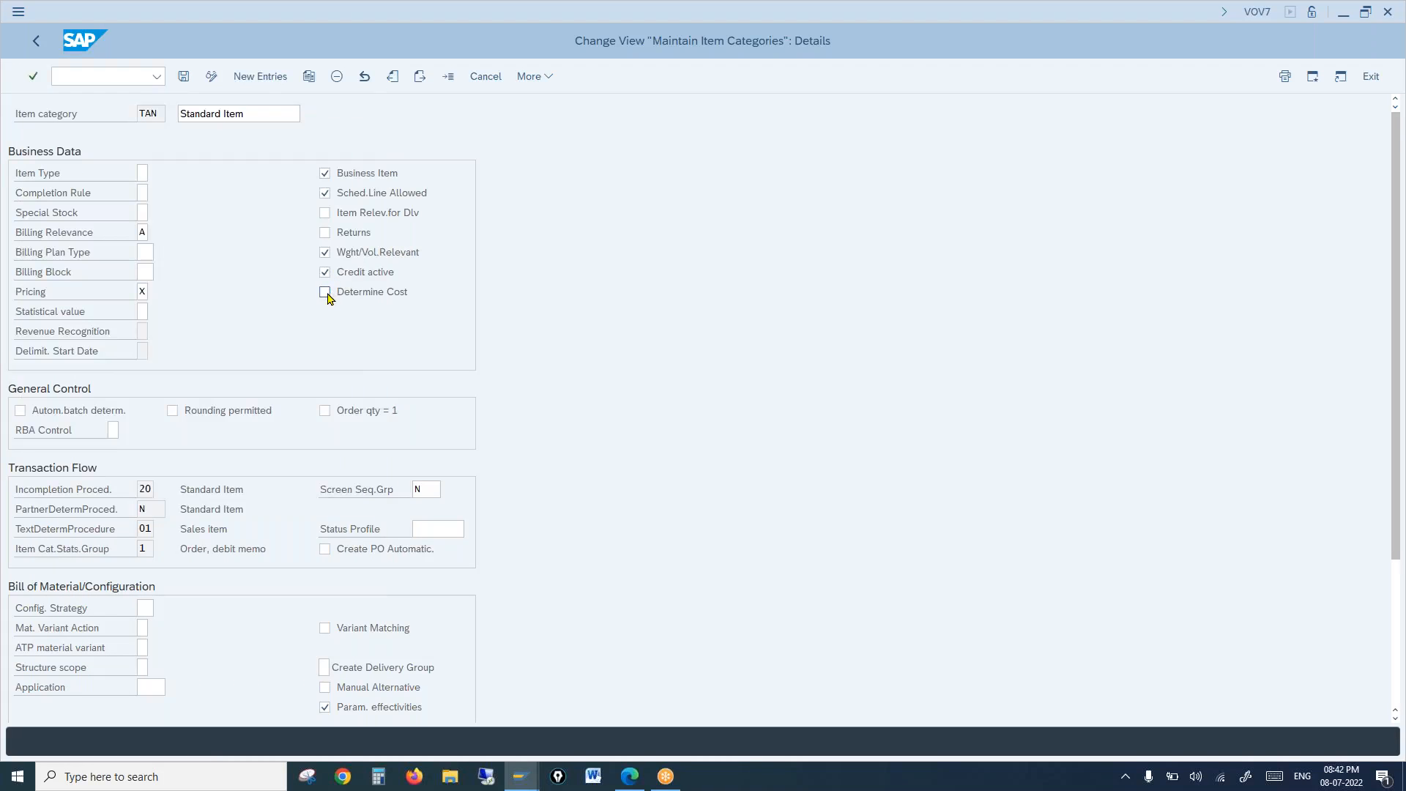
# Step: Tick Determine Cost for item category TAN and return to the LV61A004 routine source
pyautogui.click(325, 294)
pyautogui.click(521, 776)
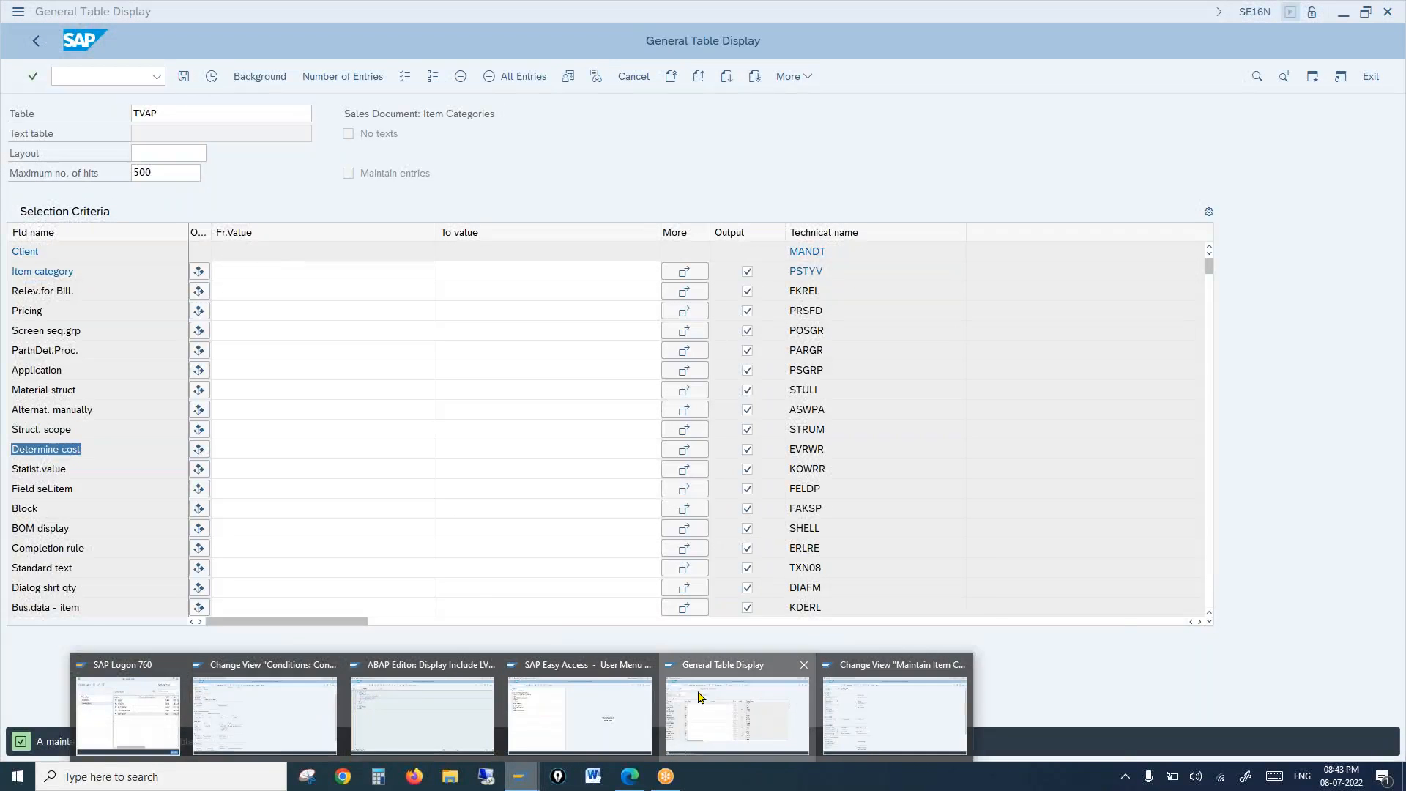
pyautogui.click(674, 675)
pyautogui.moveTo(524, 780)
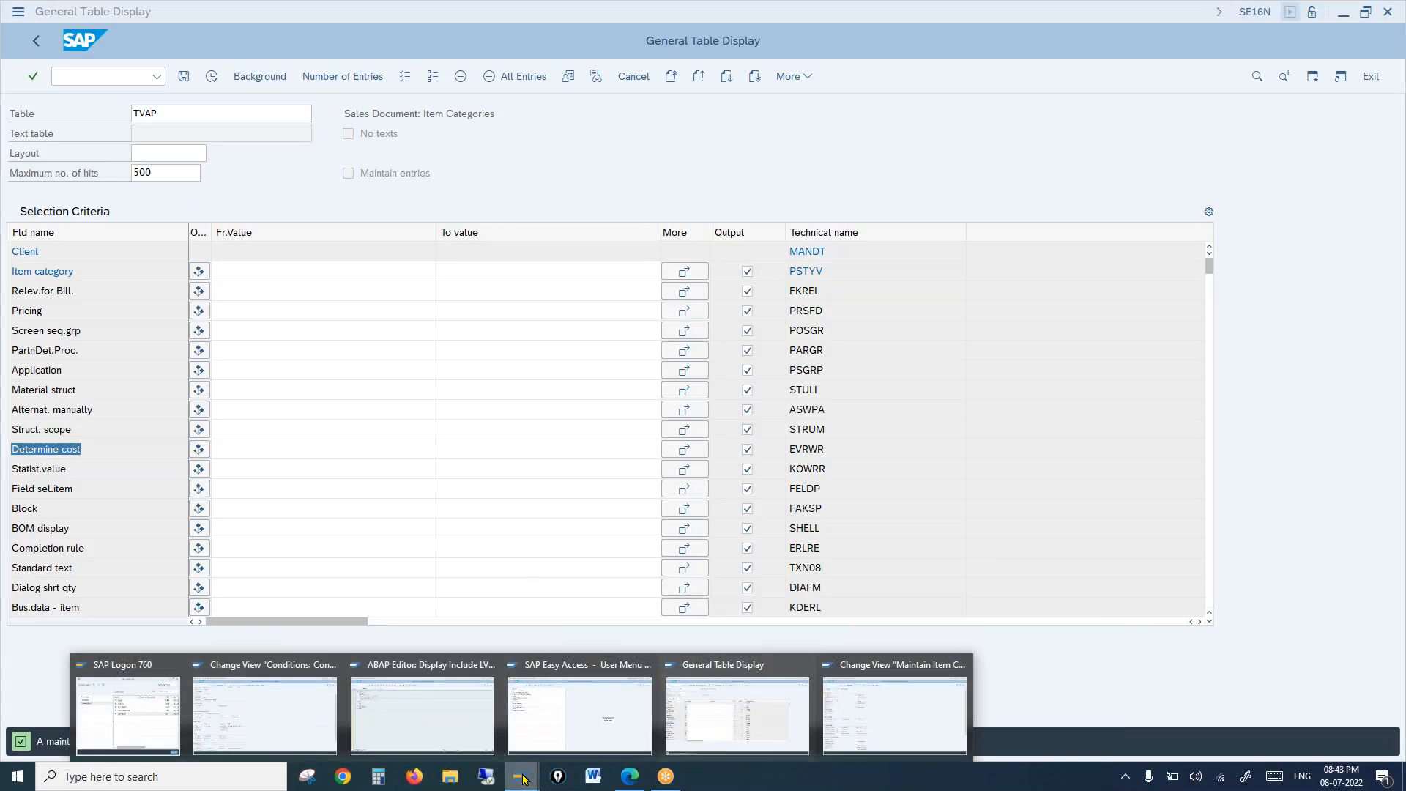
pyautogui.click(449, 703)
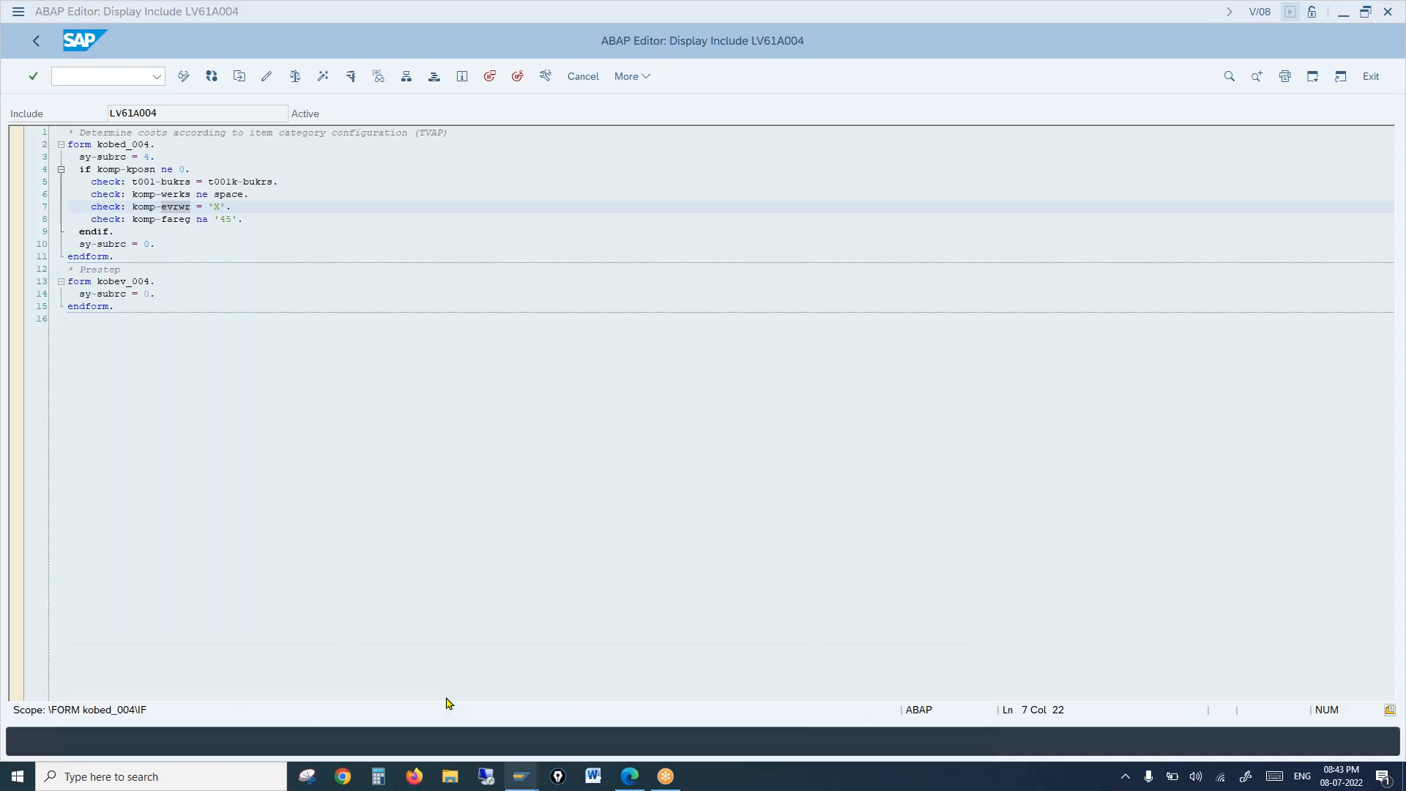
# Step: Back out to the Routines list, scroll to routine 55 Free goods pricing, and show its source
pyautogui.click(37, 42)
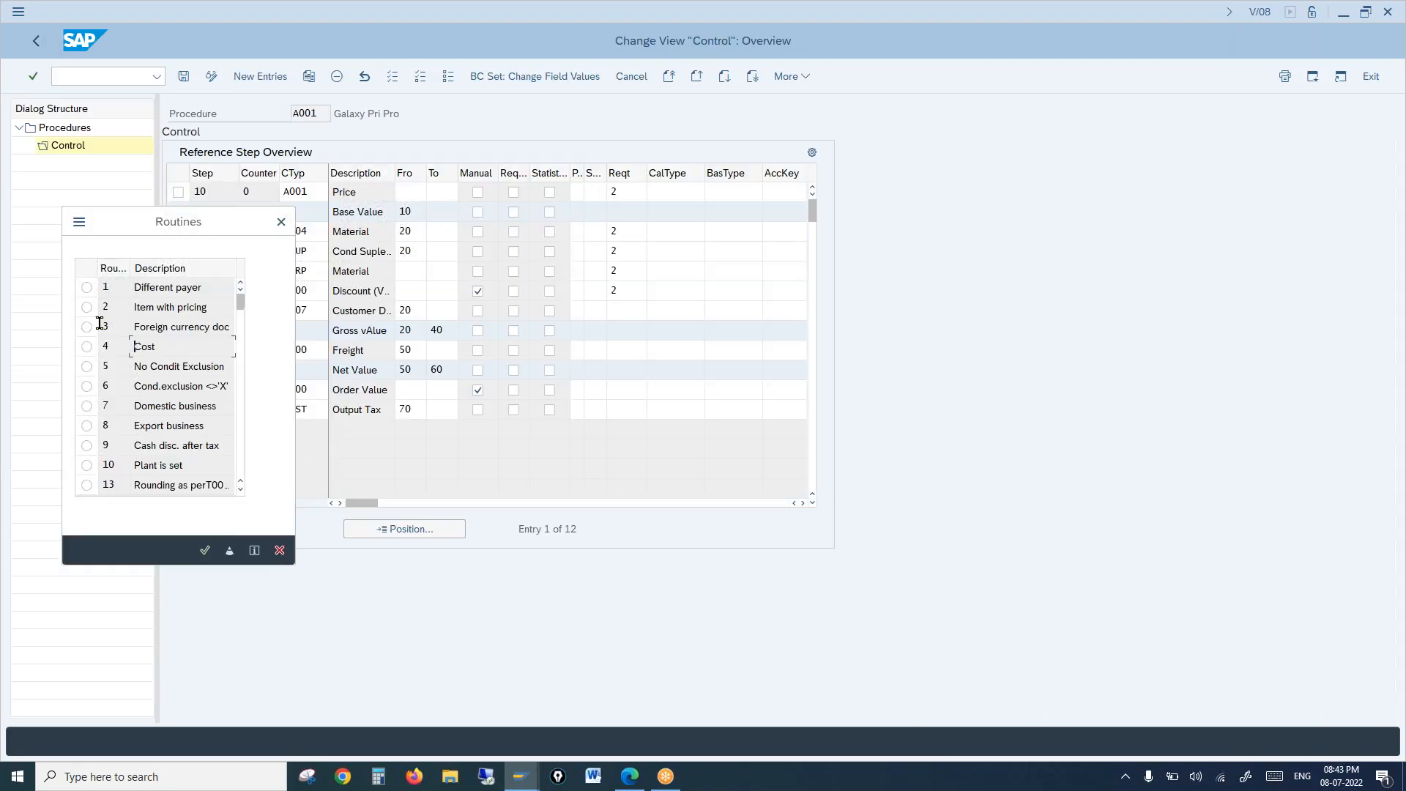
pyautogui.doubleClick(240, 488)
pyautogui.click(239, 488)
pyautogui.click(240, 488)
pyautogui.click(239, 488)
pyautogui.doubleClick(240, 489)
pyautogui.click(239, 488)
pyautogui.click(239, 488)
pyautogui.click(239, 488)
pyautogui.click(239, 488)
pyautogui.click(239, 488)
pyautogui.click(239, 488)
pyautogui.click(239, 489)
pyautogui.click(240, 488)
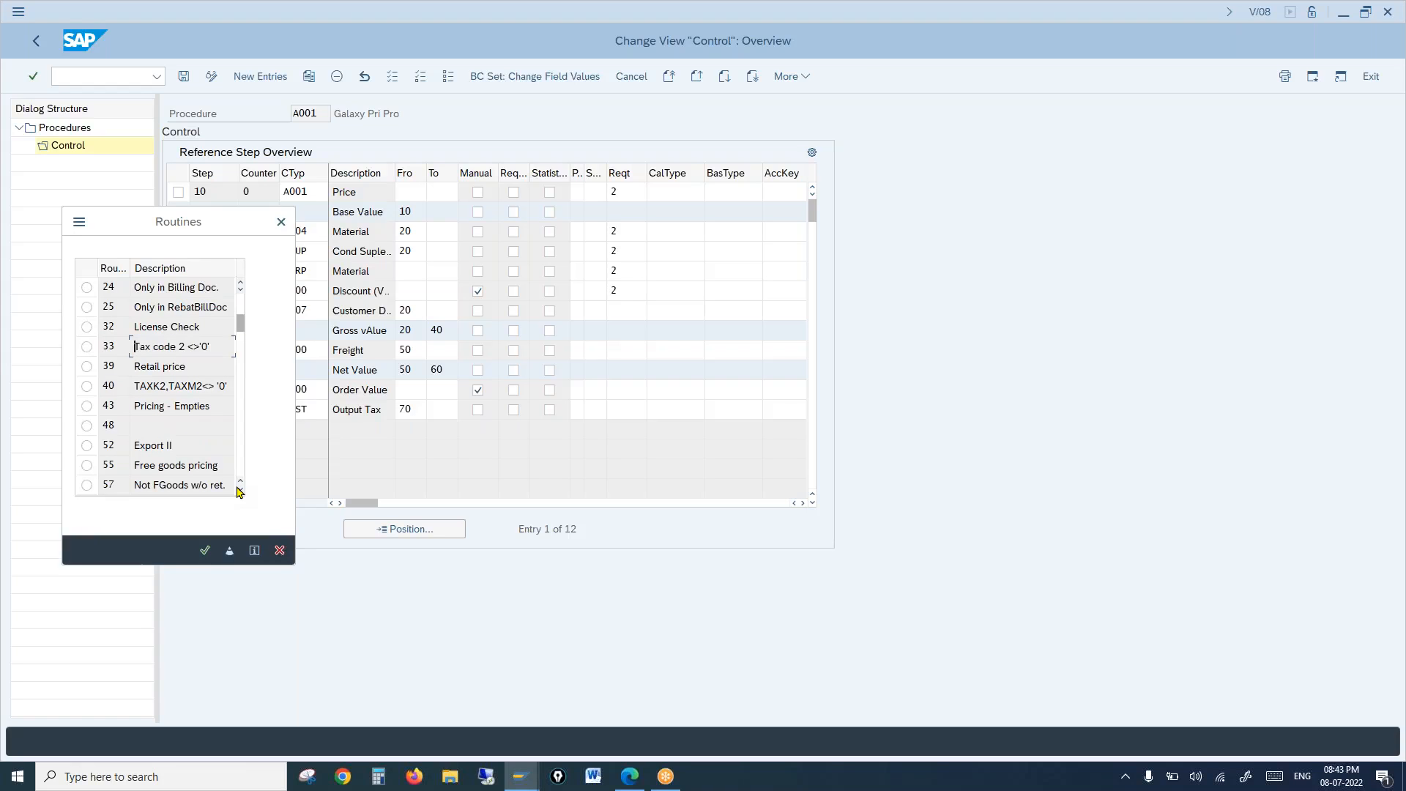
pyautogui.click(87, 466)
pyautogui.click(230, 551)
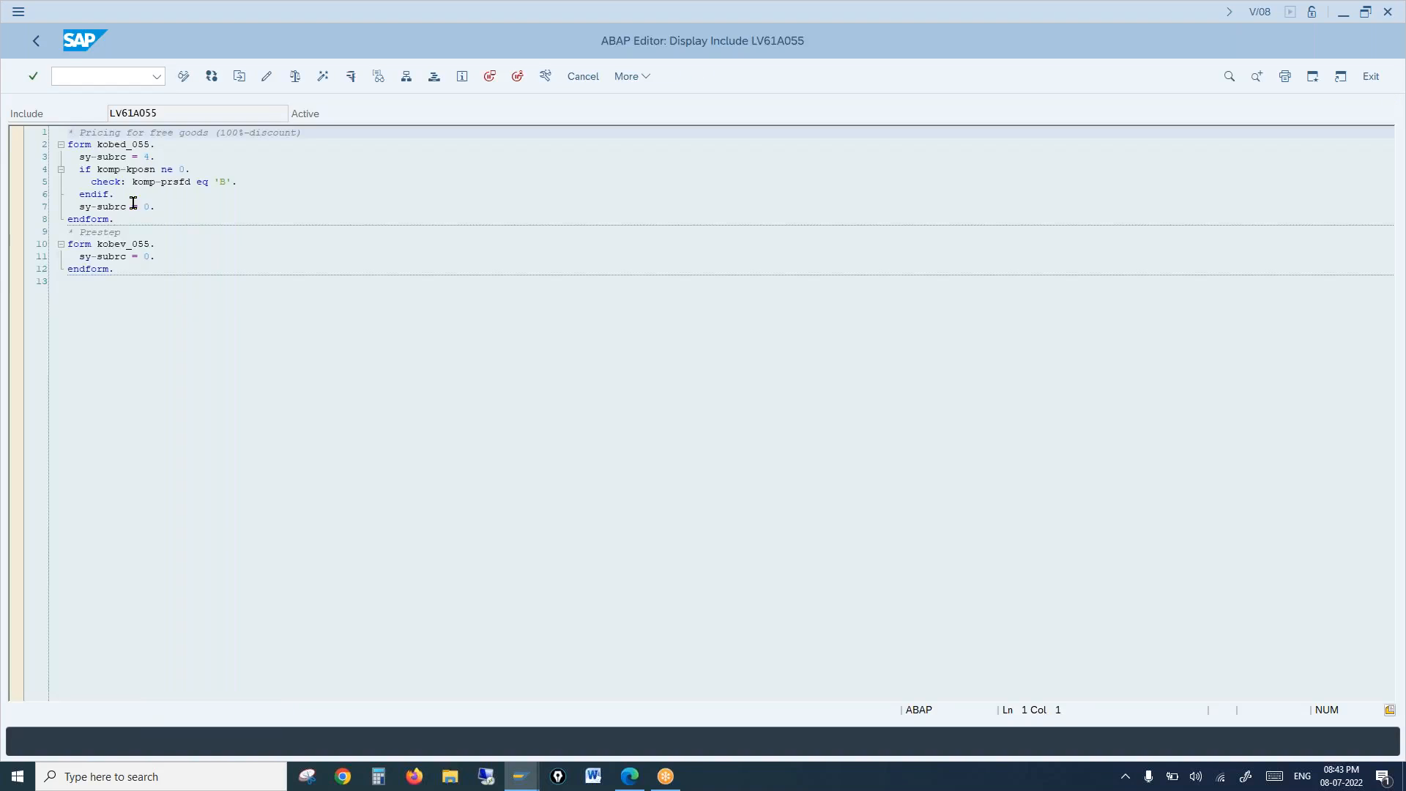
pyautogui.moveTo(81, 133); pyautogui.dragTo(291, 137)
pyautogui.hotkey('shift', 'Down')
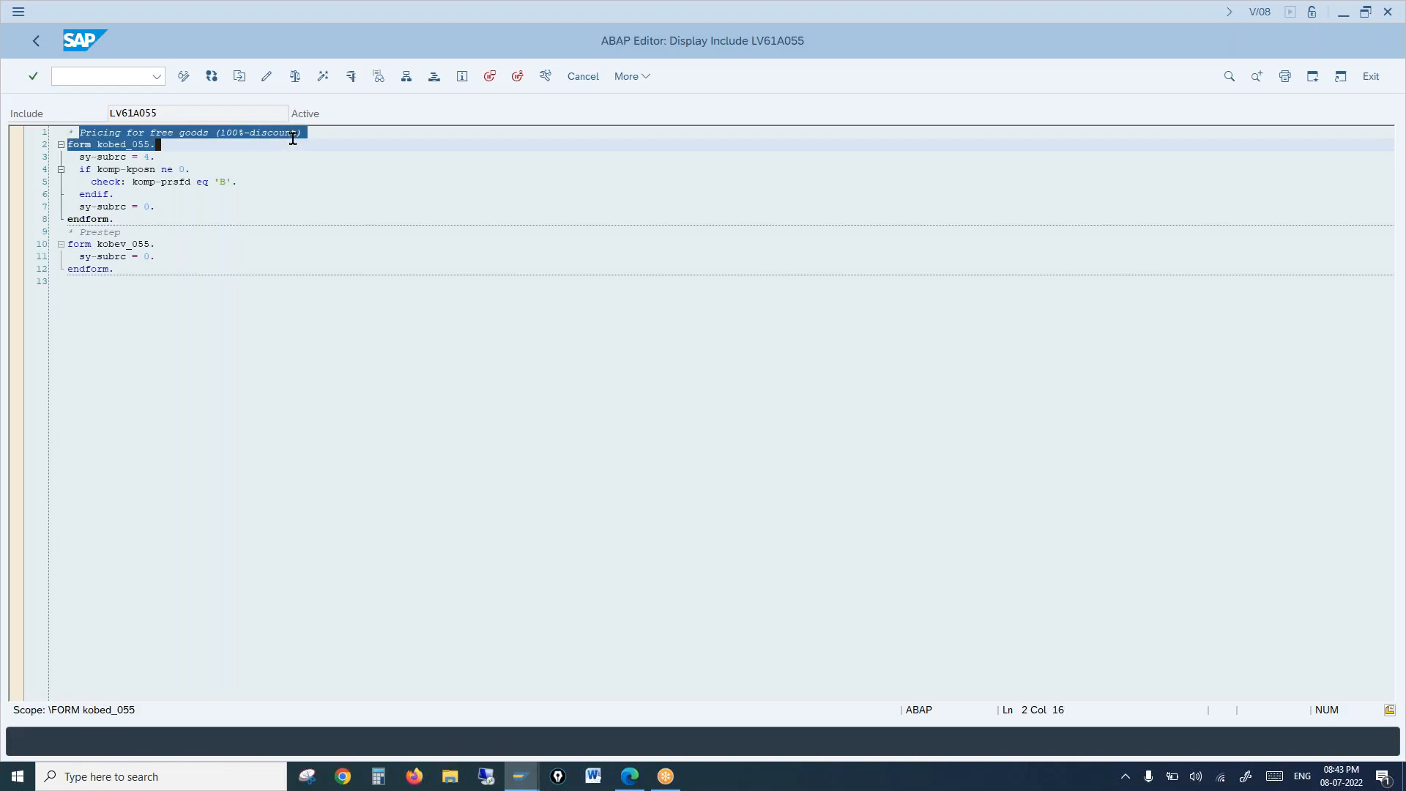
pyautogui.click(282, 176)
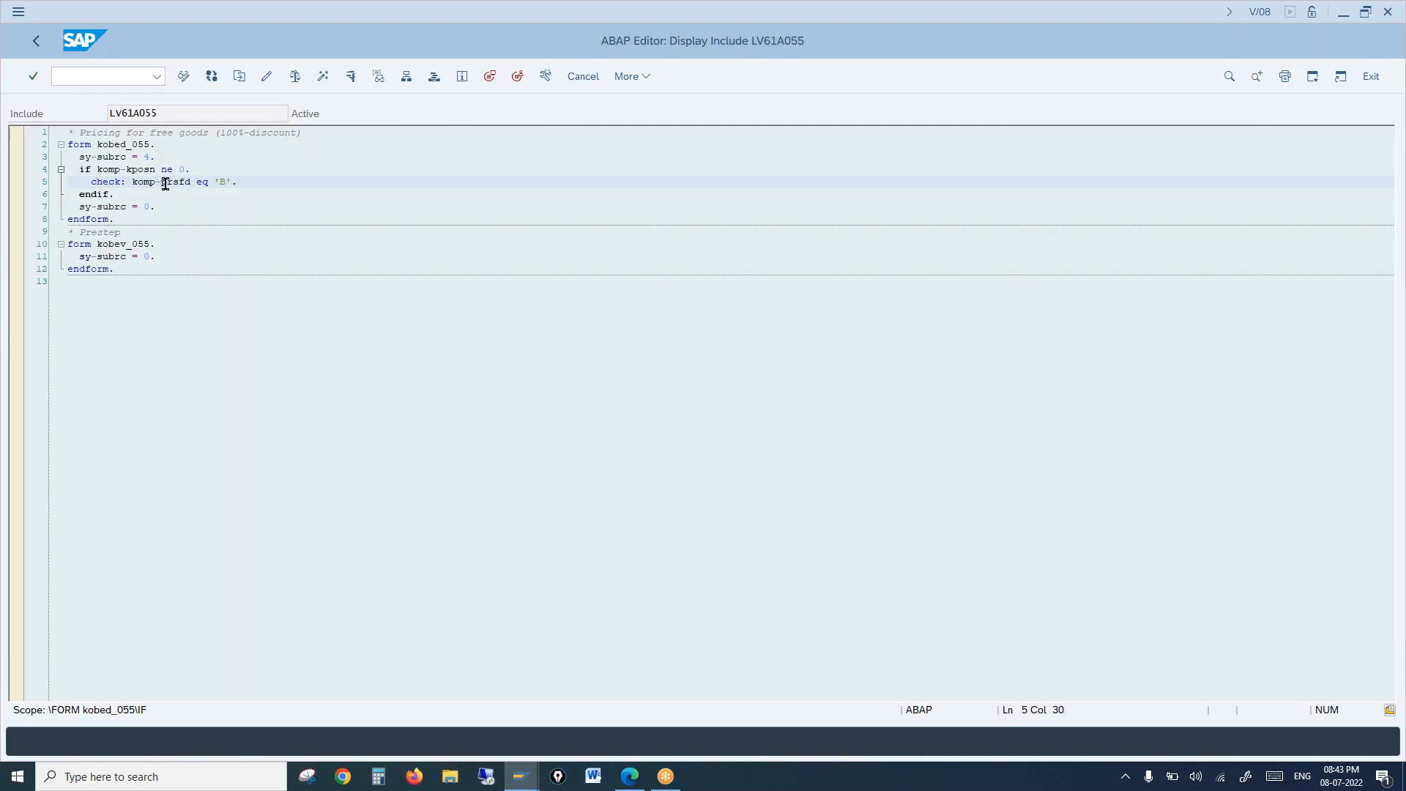
pyautogui.click(227, 181)
pyautogui.moveTo(221, 180); pyautogui.dragTo(233, 181)
pyautogui.moveTo(525, 784)
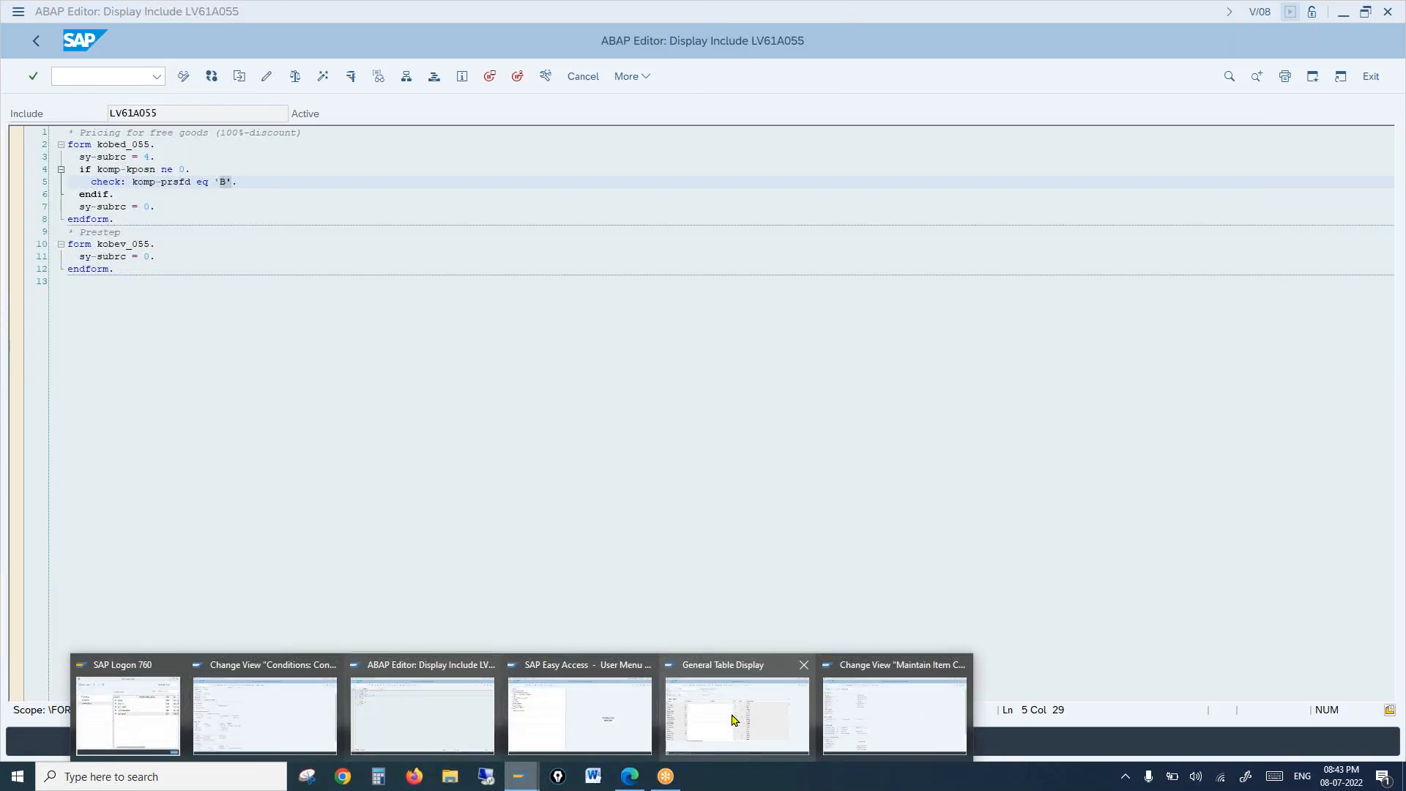
# Step: Display item category TANN in the item category details window
pyautogui.click(858, 714)
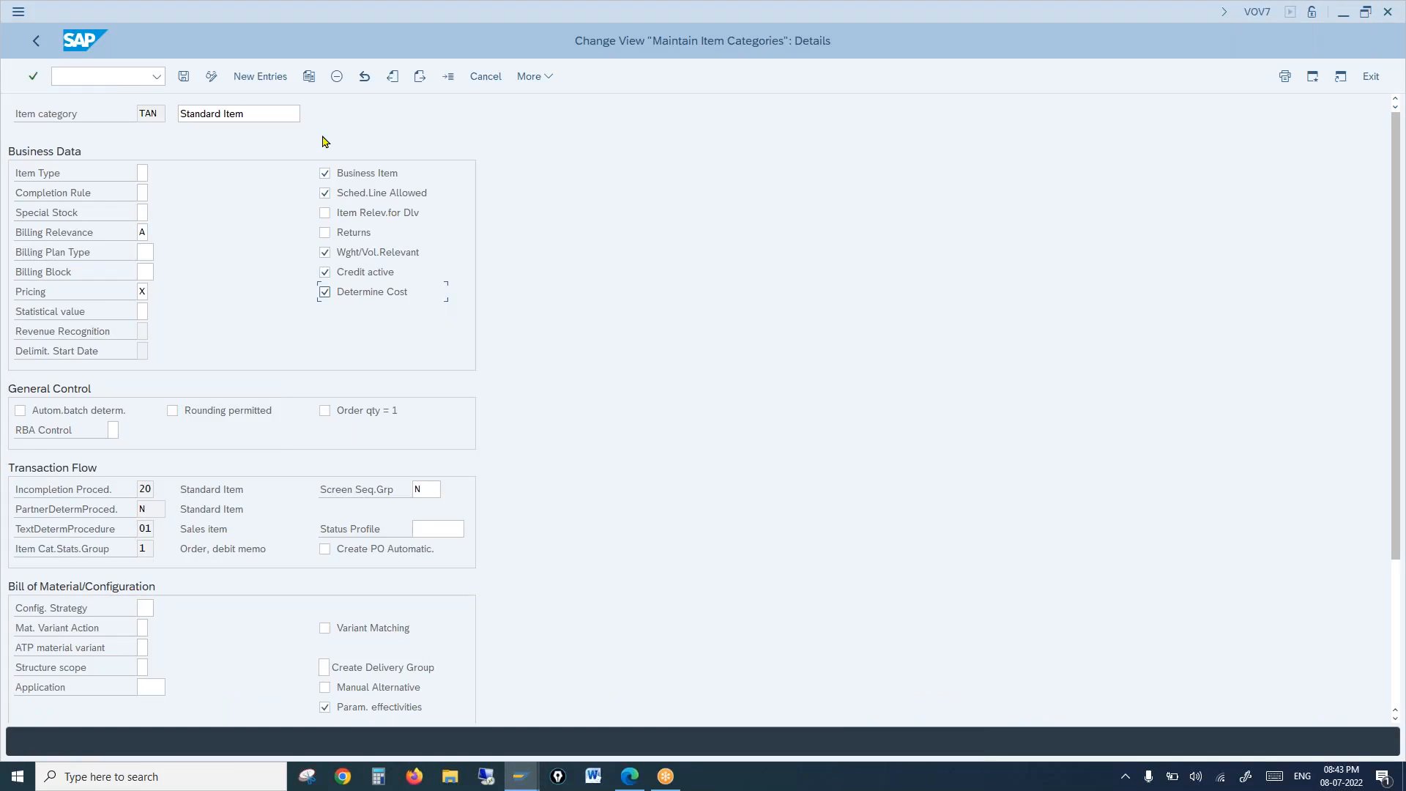
pyautogui.click(448, 76)
pyautogui.write('t')
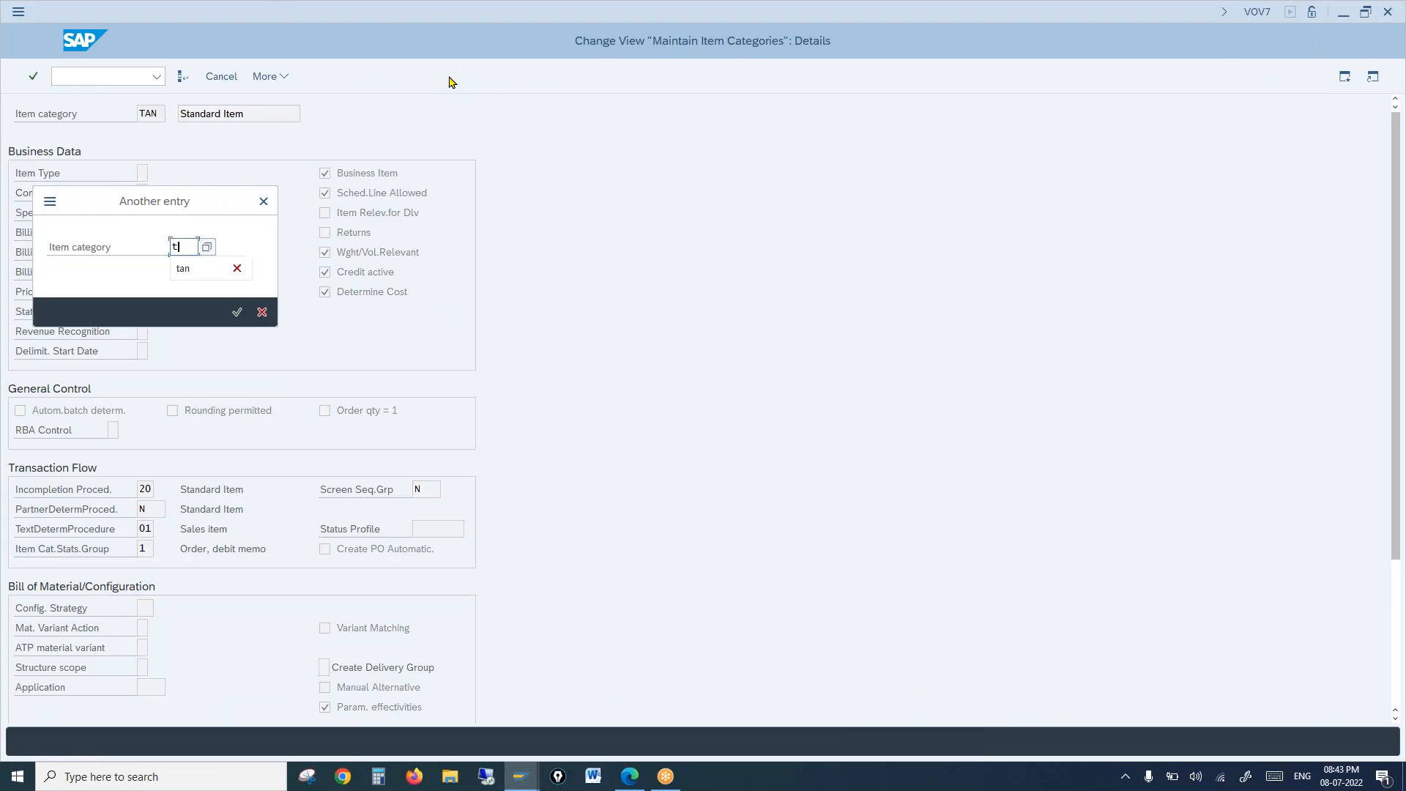
pyautogui.write('ann')
pyautogui.press('Return')
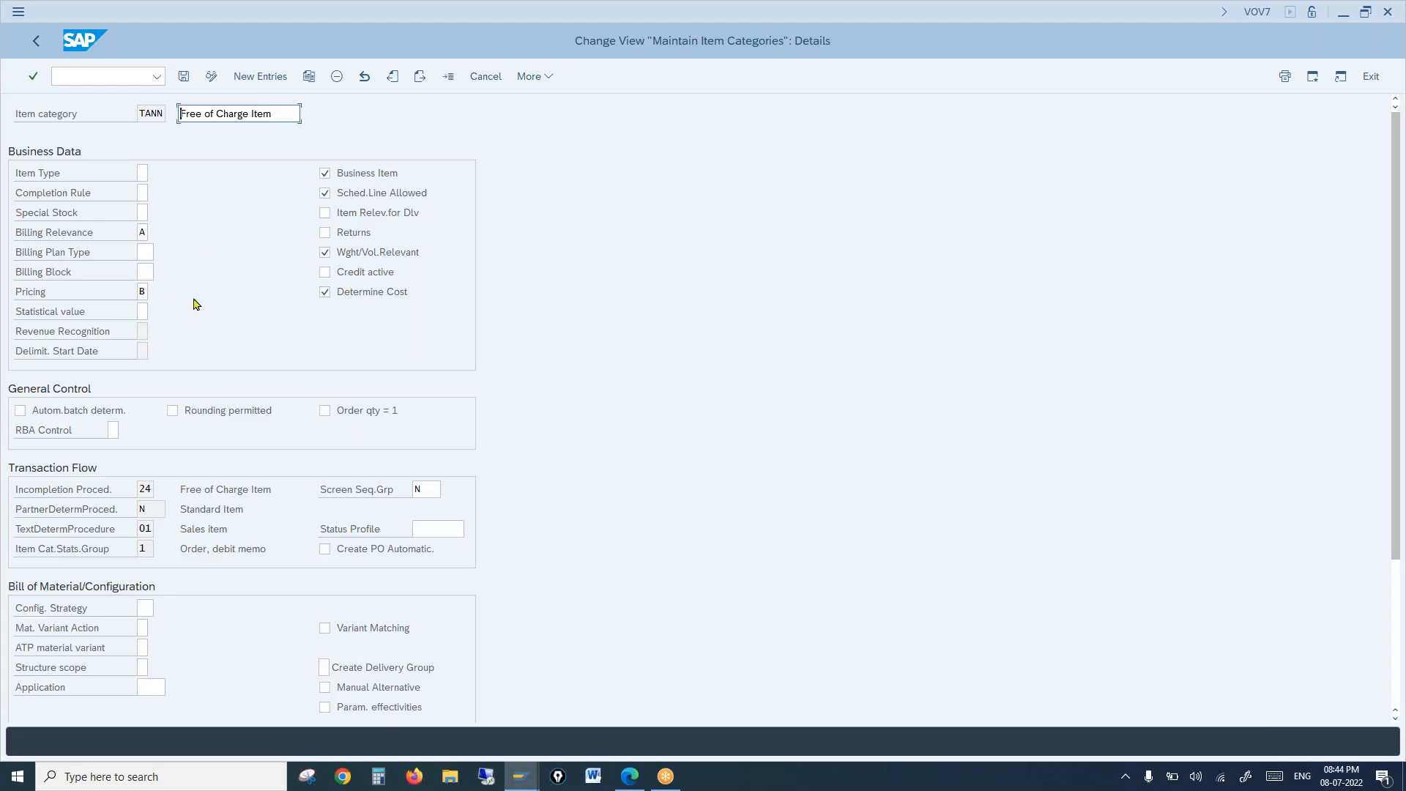
# Step: Check TANN's Pricing options, noting B for free goods, then return to LV61A055
pyautogui.click(139, 290)
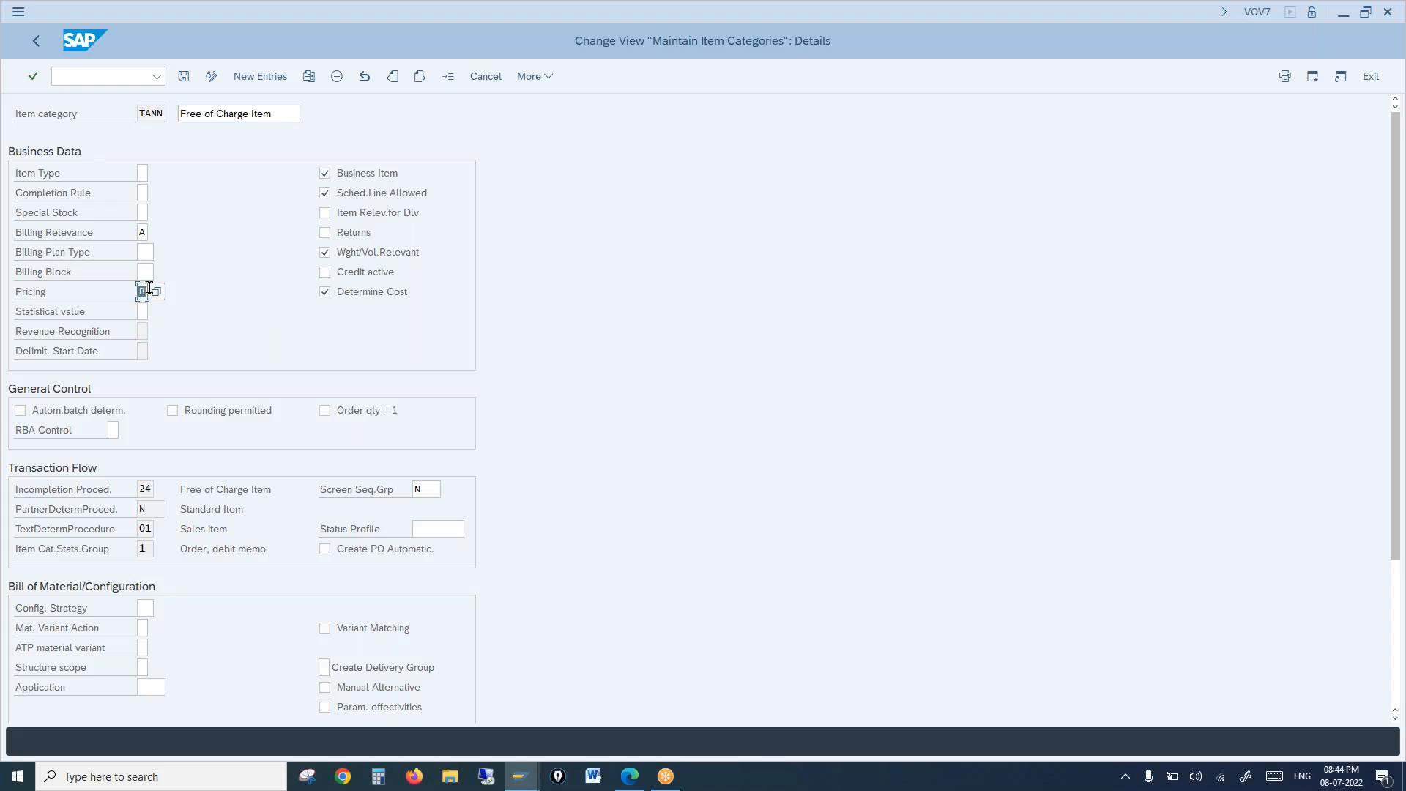
pyautogui.click(157, 292)
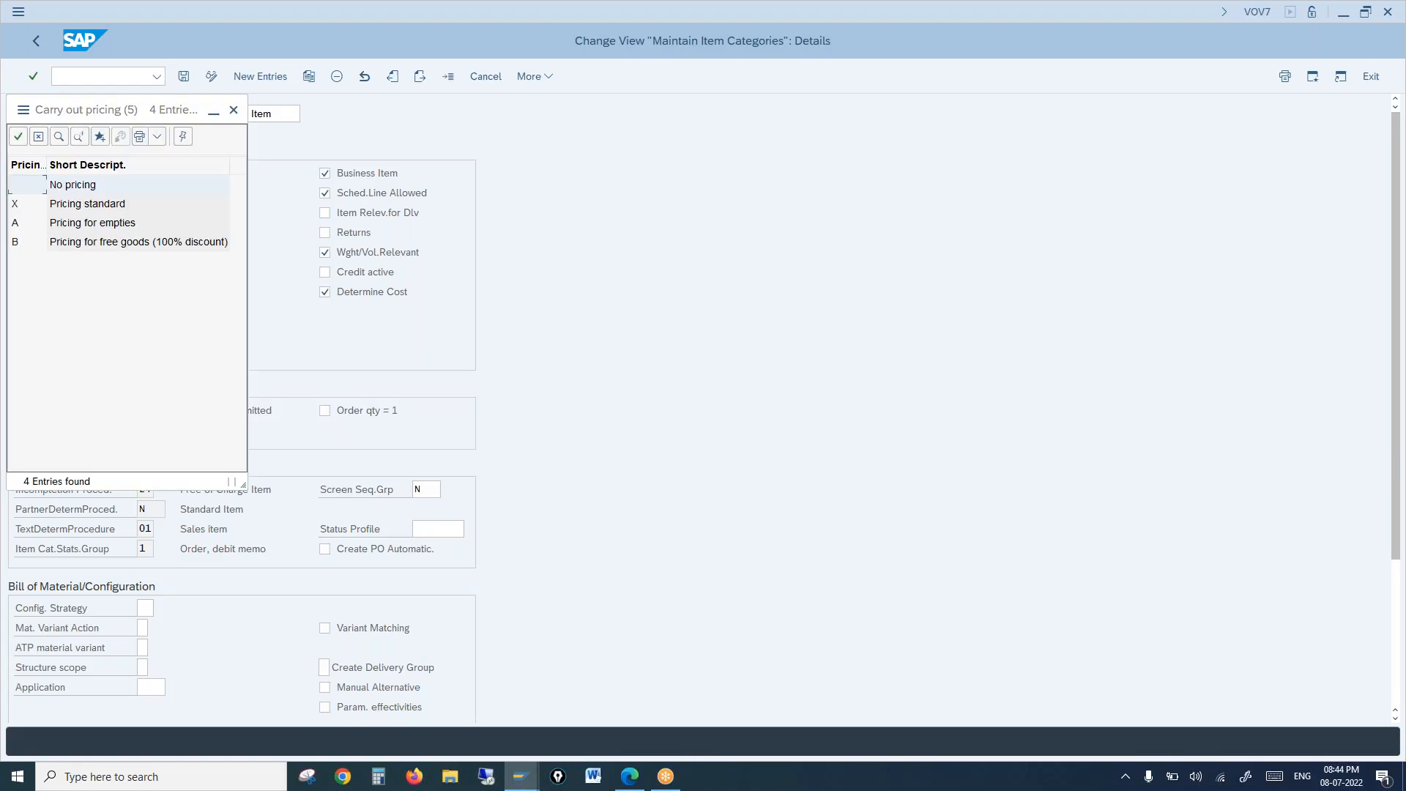
pyautogui.click(134, 247)
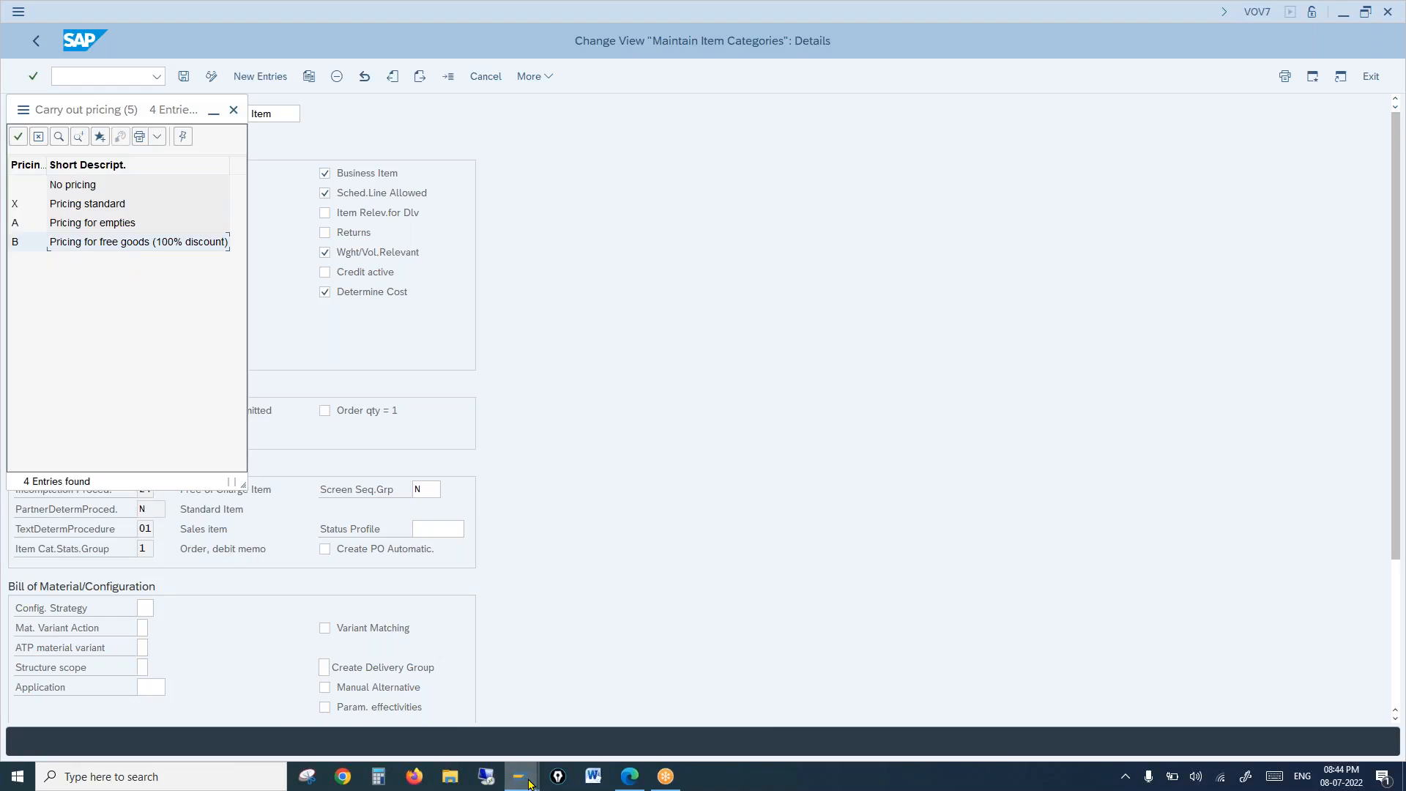
pyautogui.moveTo(529, 783)
pyautogui.click(408, 737)
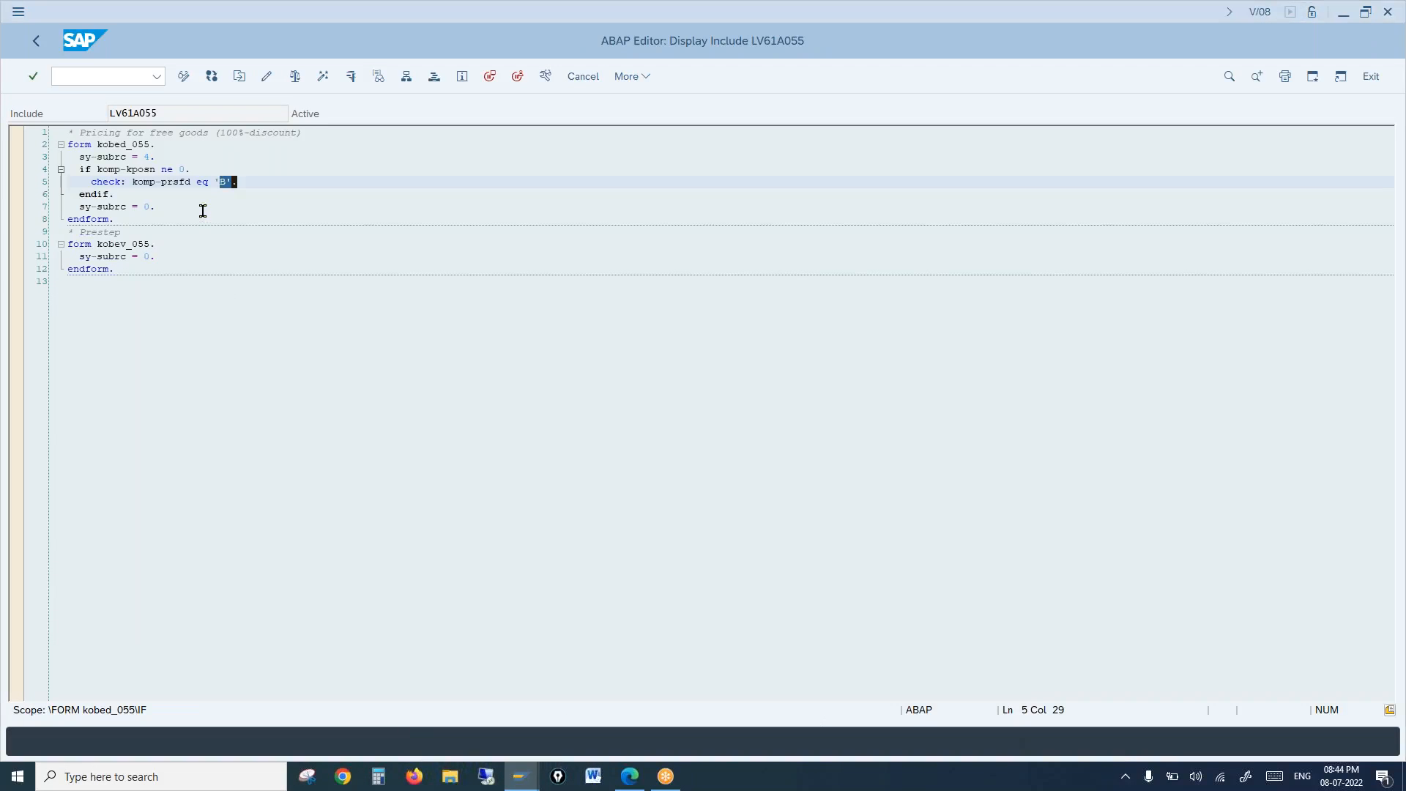
# Step: Leave the LV61A055 source and close the Routines popup on A001's Control overview
pyautogui.click(183, 133)
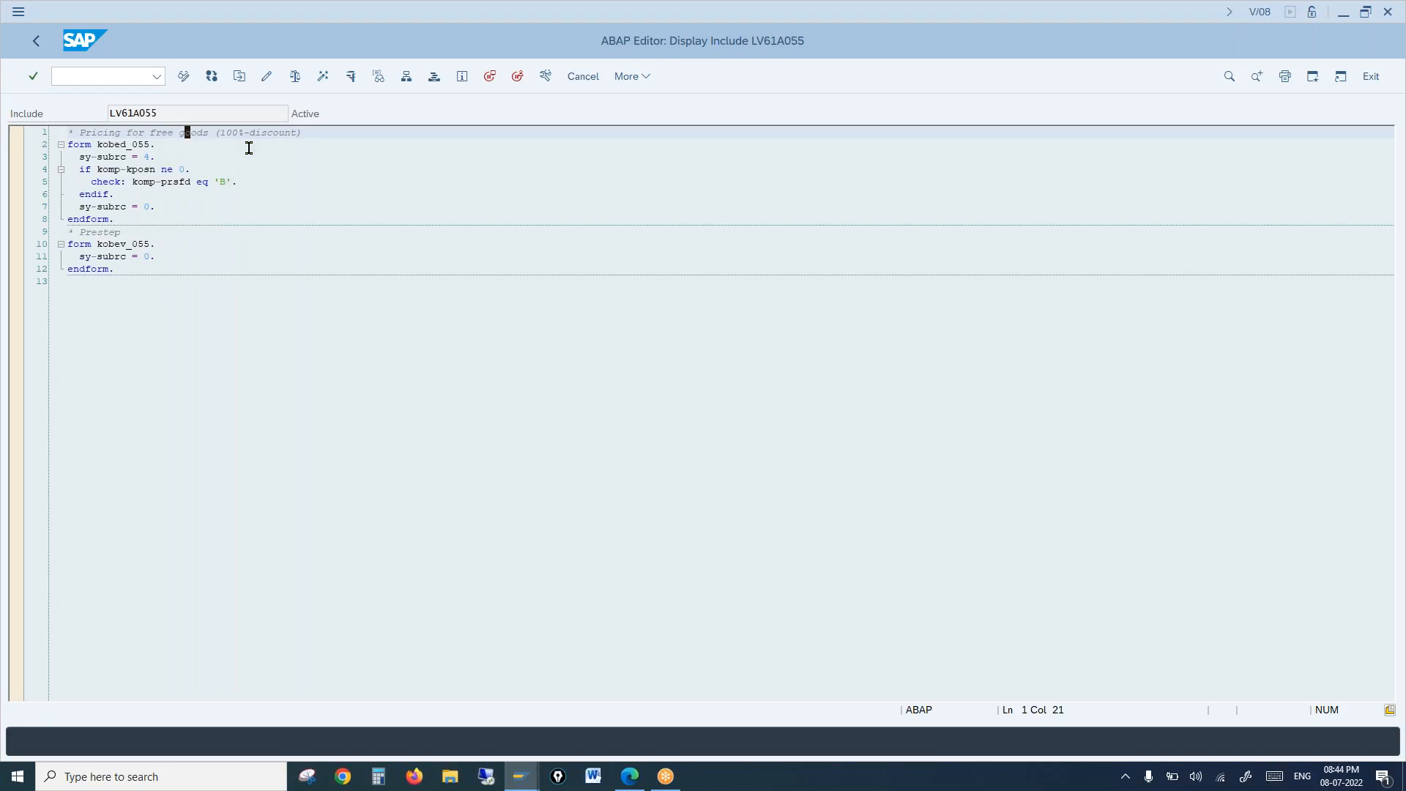
pyautogui.click(35, 45)
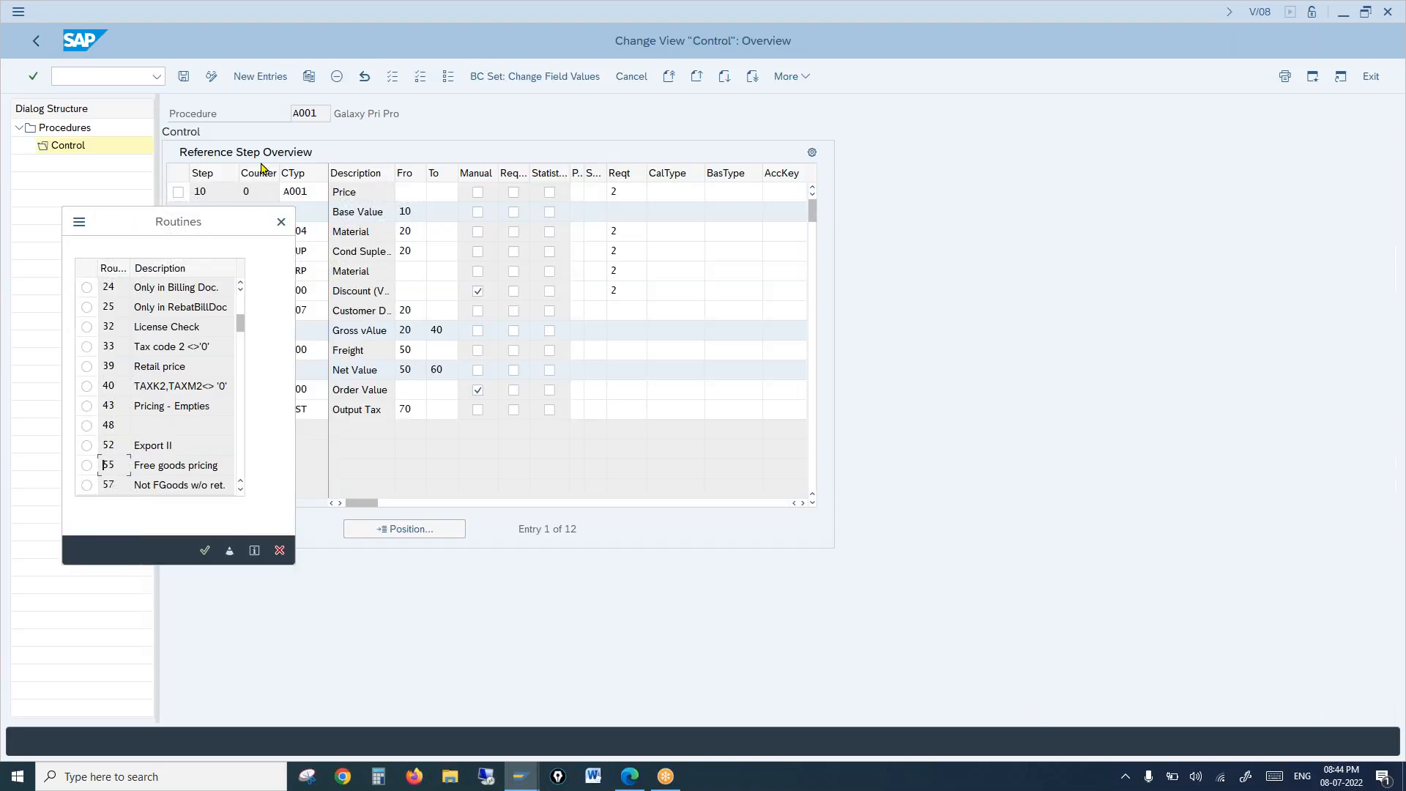
pyautogui.click(281, 221)
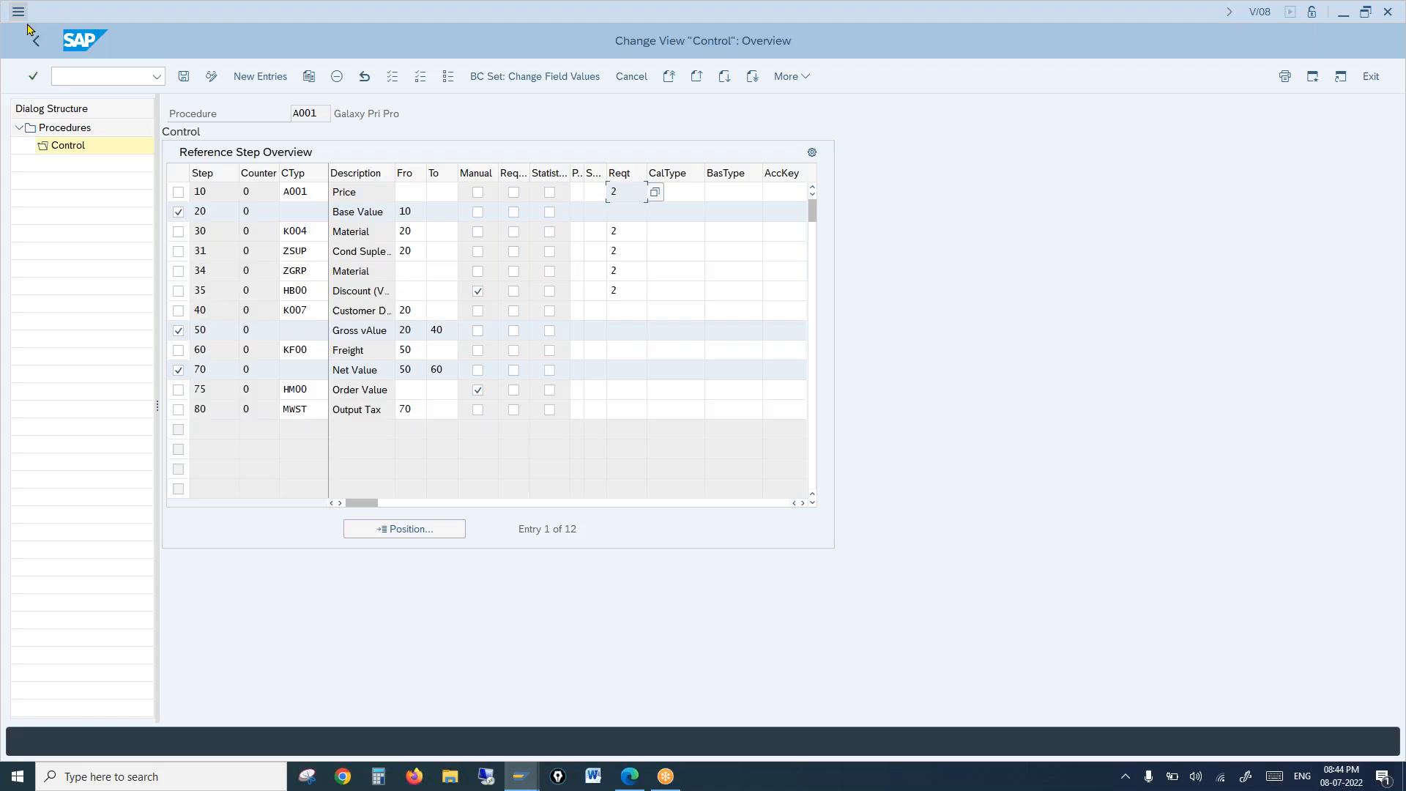
# Step: Return to the TANN item category window and close the pricing options list
pyautogui.click(520, 776)
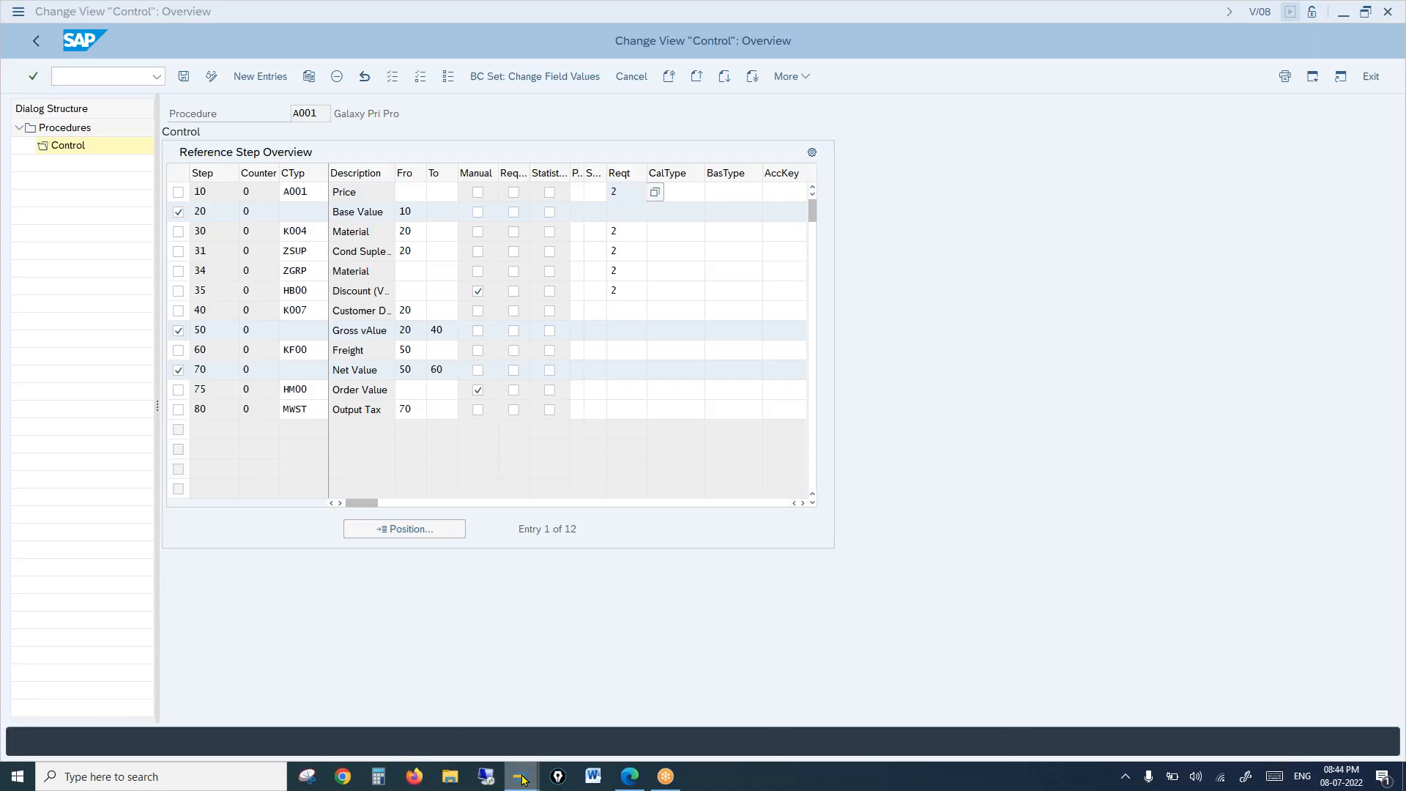
pyautogui.click(873, 726)
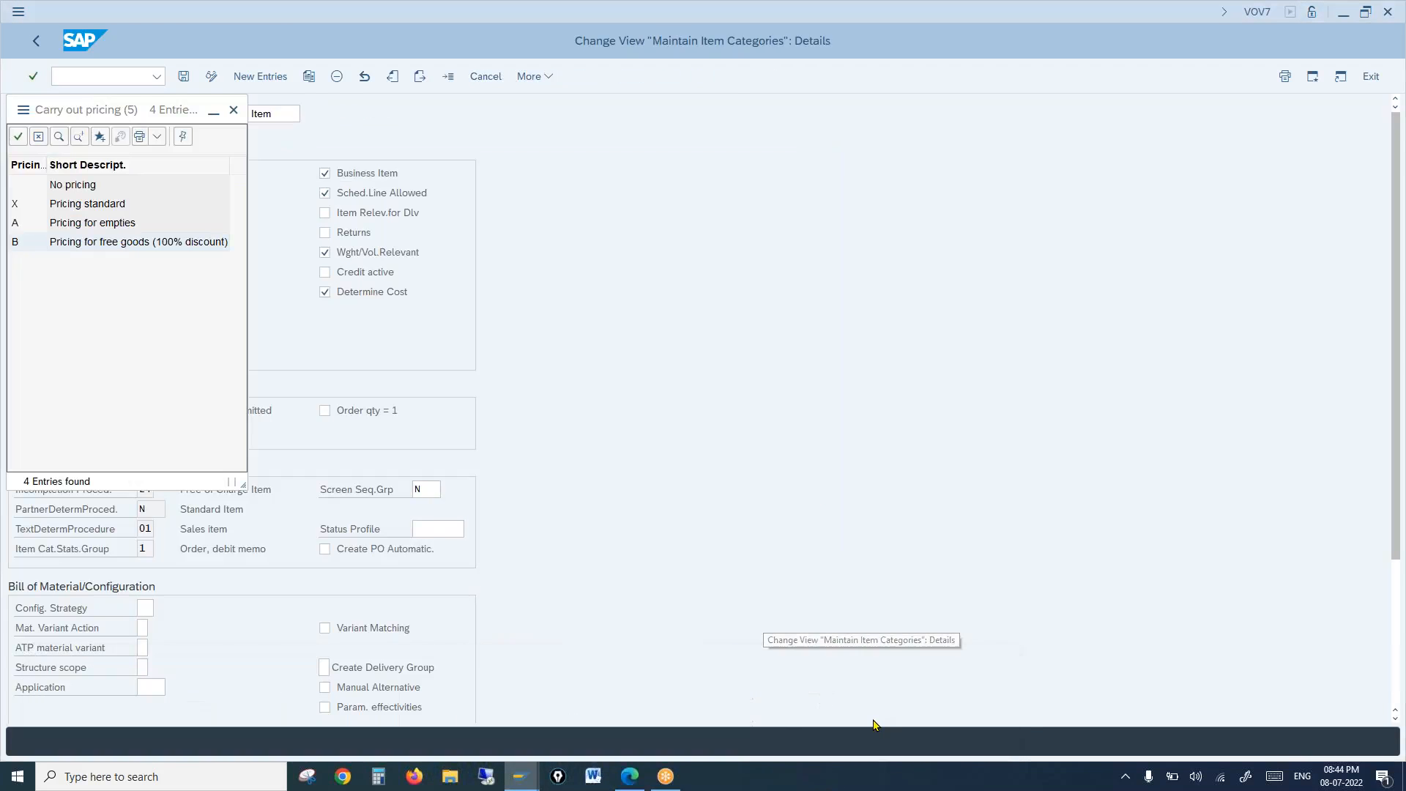
pyautogui.click(233, 111)
# Step: Enter transaction VOFM in the command field, retrying it as /nvofm
pyautogui.click(93, 73)
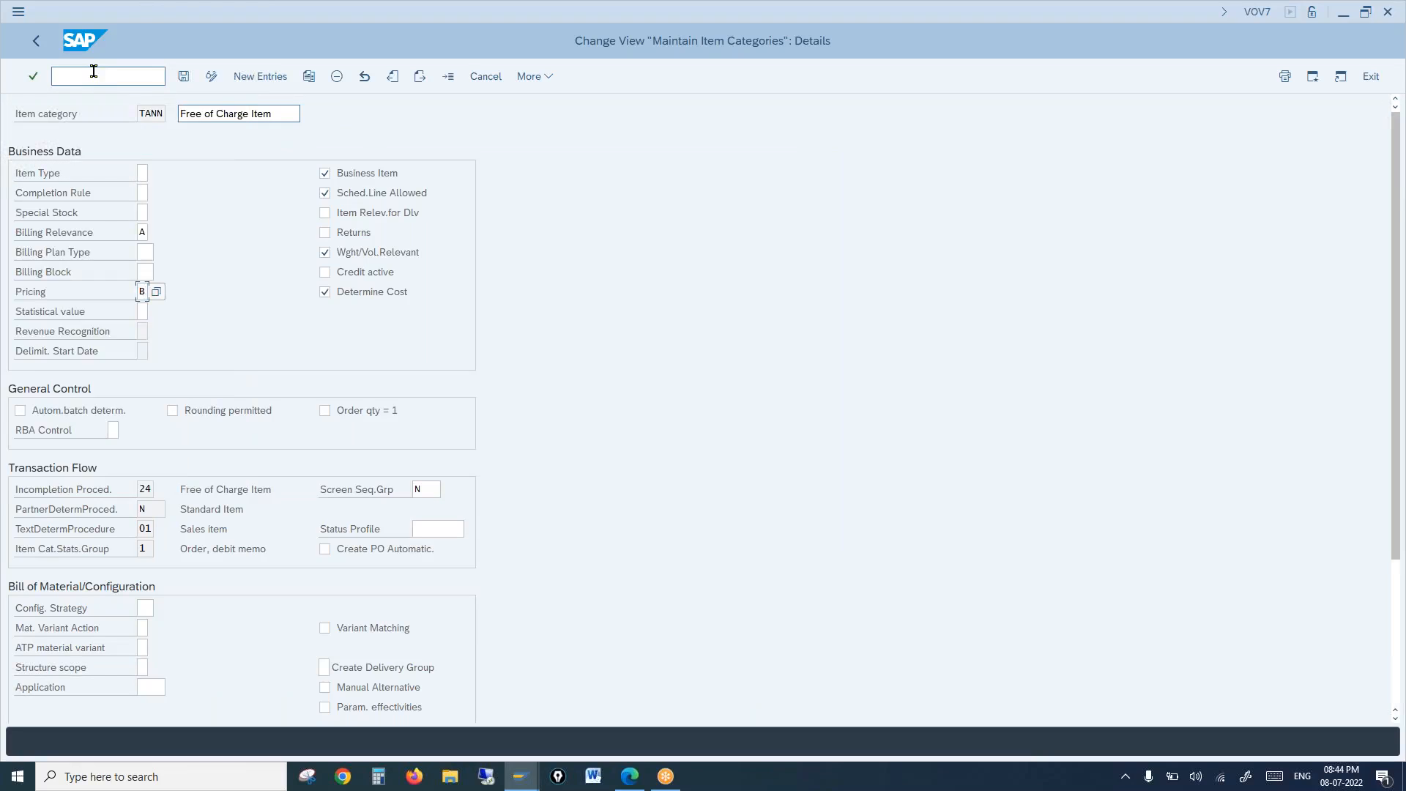
pyautogui.write('v')
pyautogui.write('fm')
pyautogui.press('Return')
pyautogui.click(102, 76)
pyautogui.write('/nvofm')
# Step: Run /nvofm and open the pricing requirements via More > Requirements > Pricing
pyautogui.press('Return')
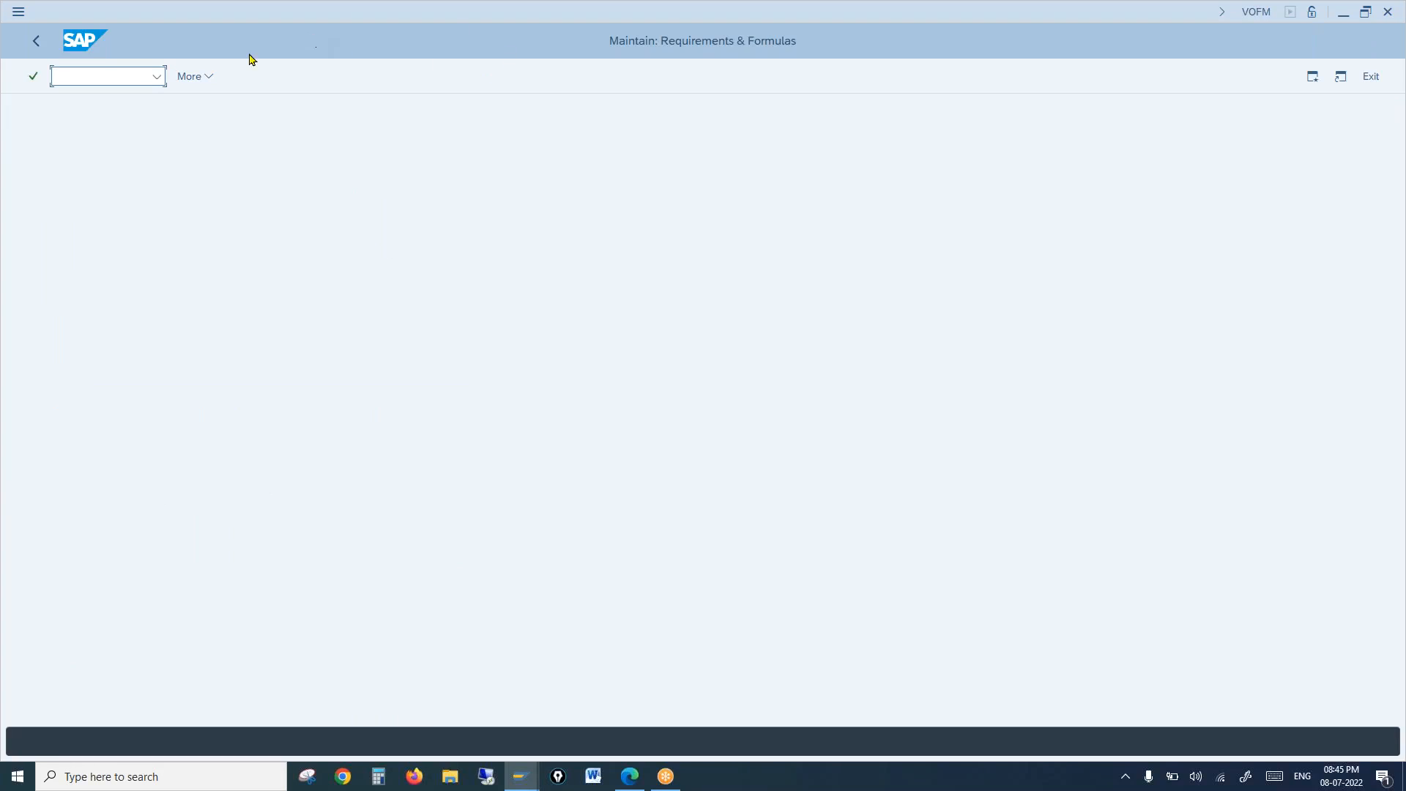
pyautogui.click(208, 84)
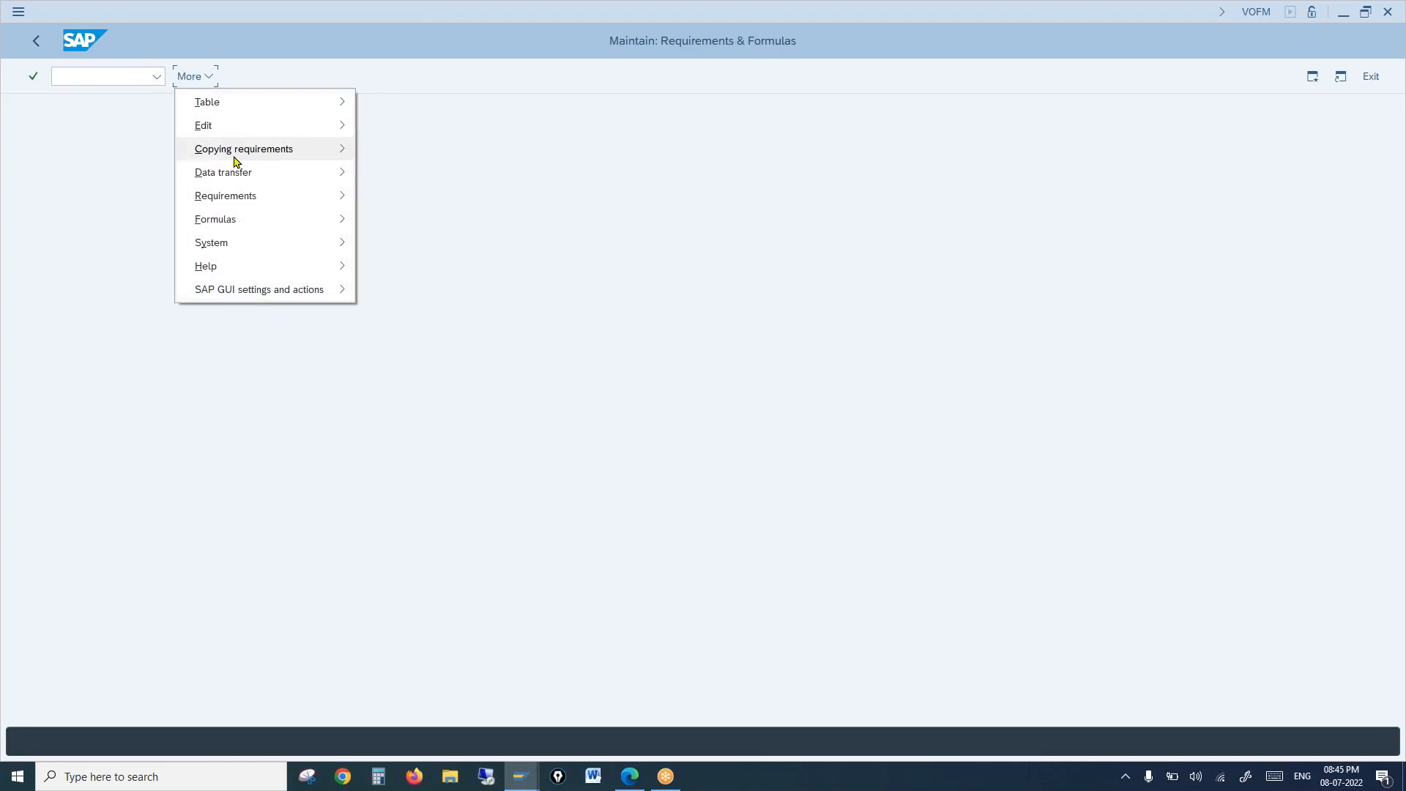
pyautogui.moveTo(233, 221)
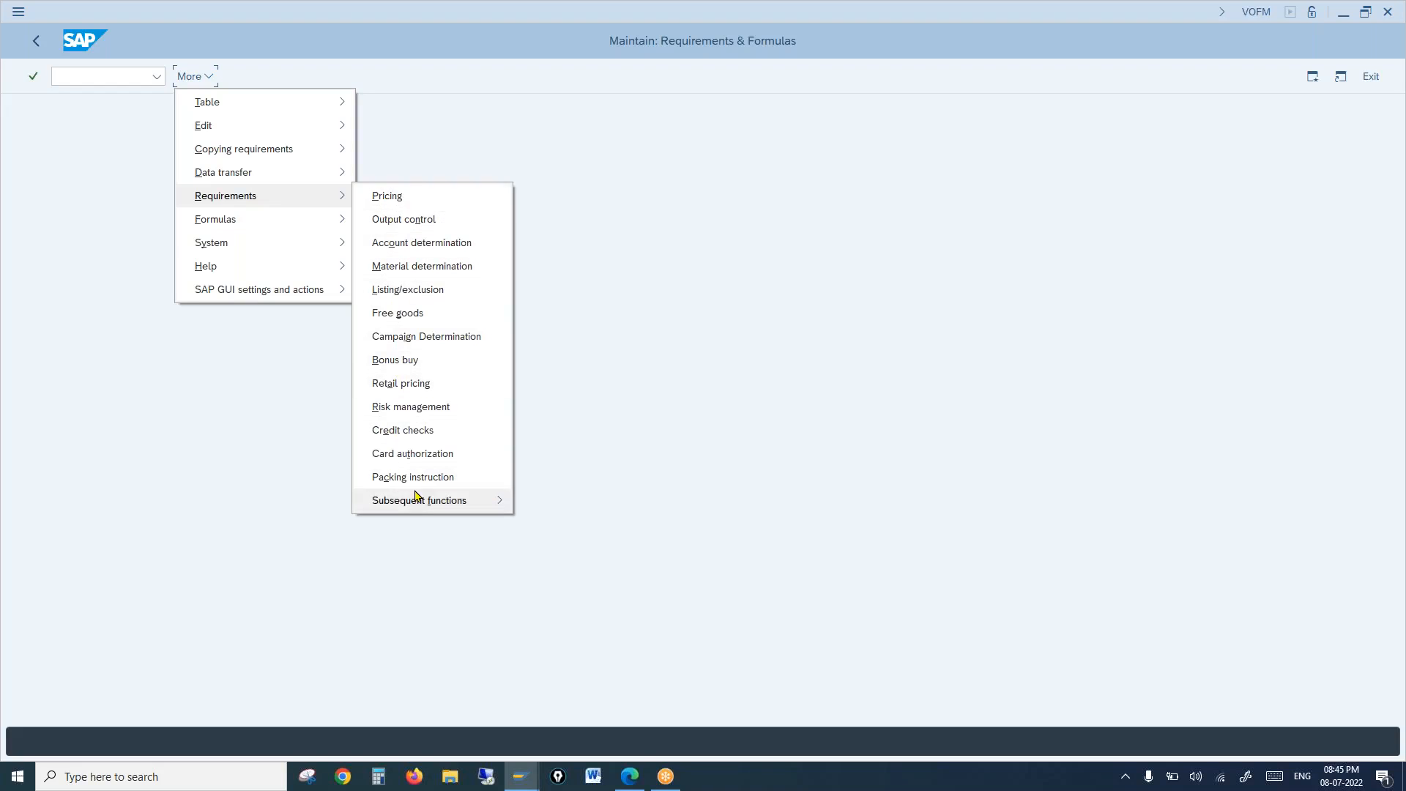
pyautogui.click(403, 200)
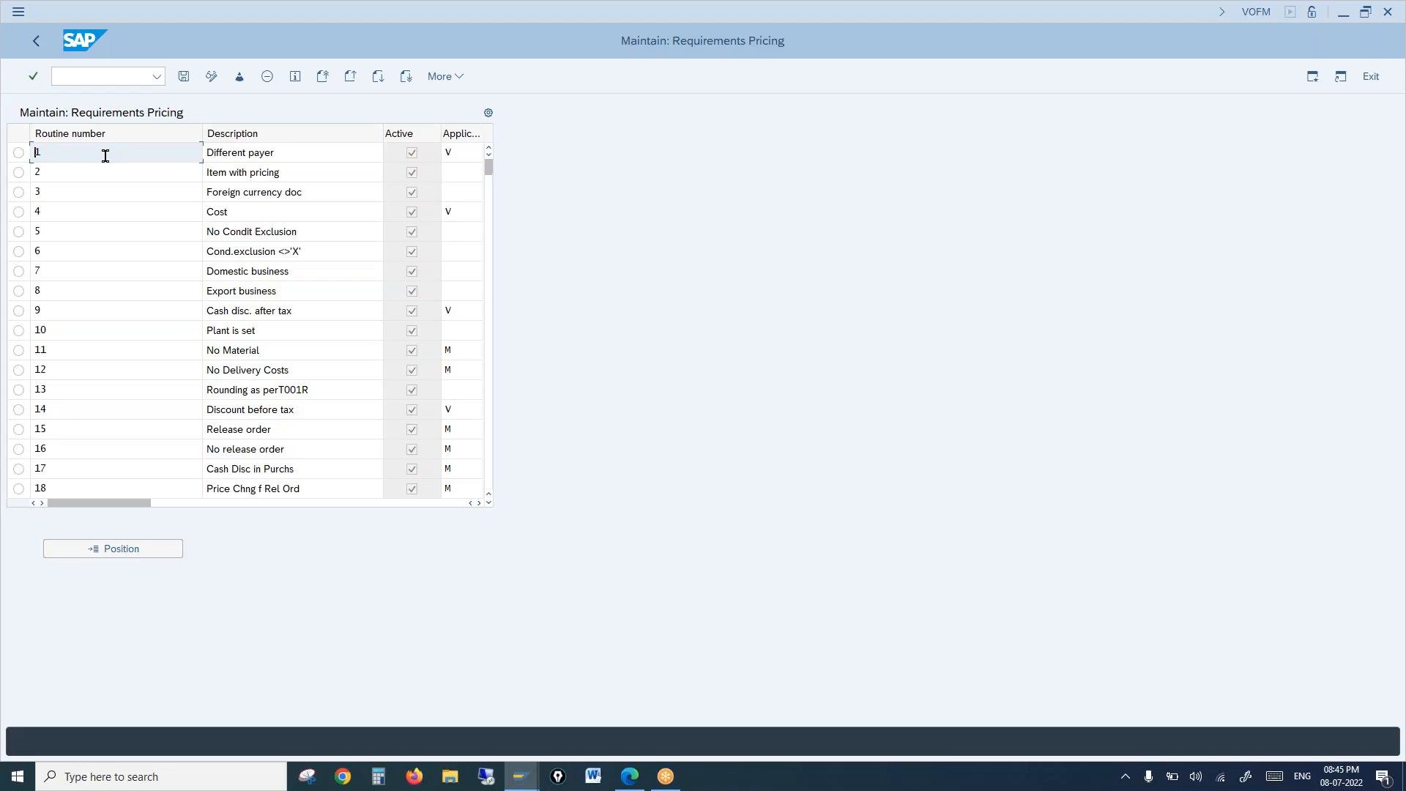
# Step: Review the Application and Active values of pricing requirements 1, 12 and 15
pyautogui.click(460, 151)
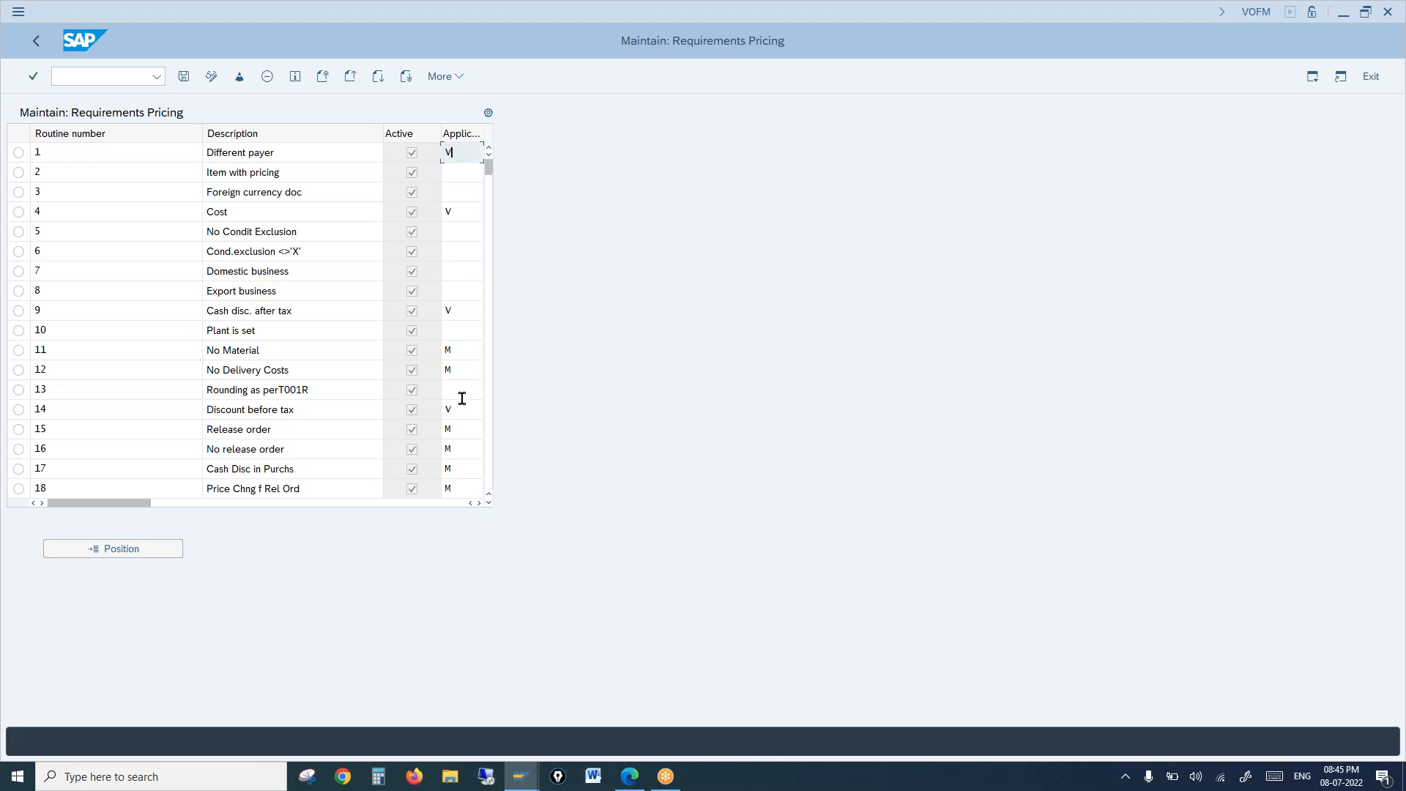
pyautogui.click(464, 363)
pyautogui.click(413, 429)
pyautogui.click(463, 154)
# Step: Return to A001's Control overview and select step 10's CalType cell
pyautogui.moveTo(520, 774)
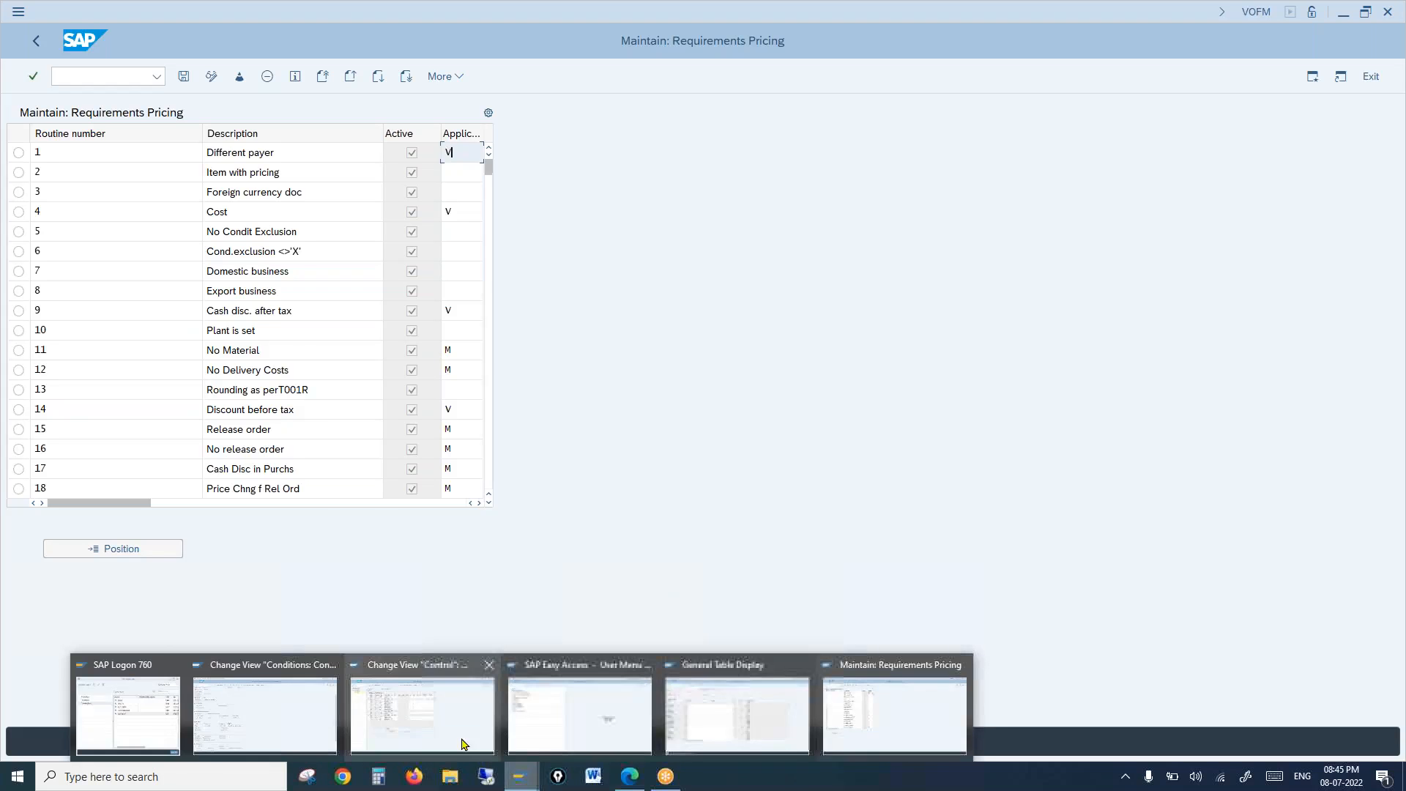
pyautogui.click(451, 736)
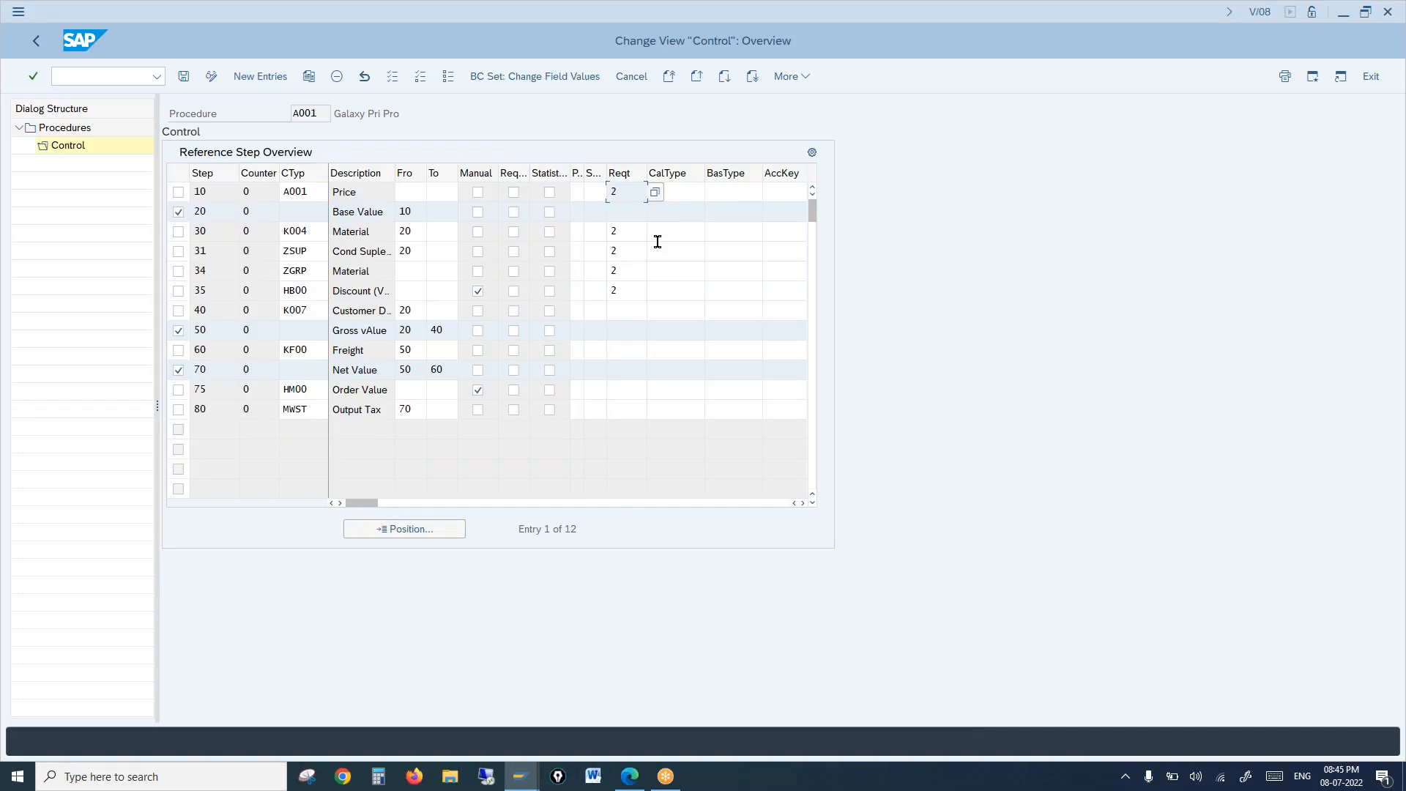
pyautogui.click(686, 191)
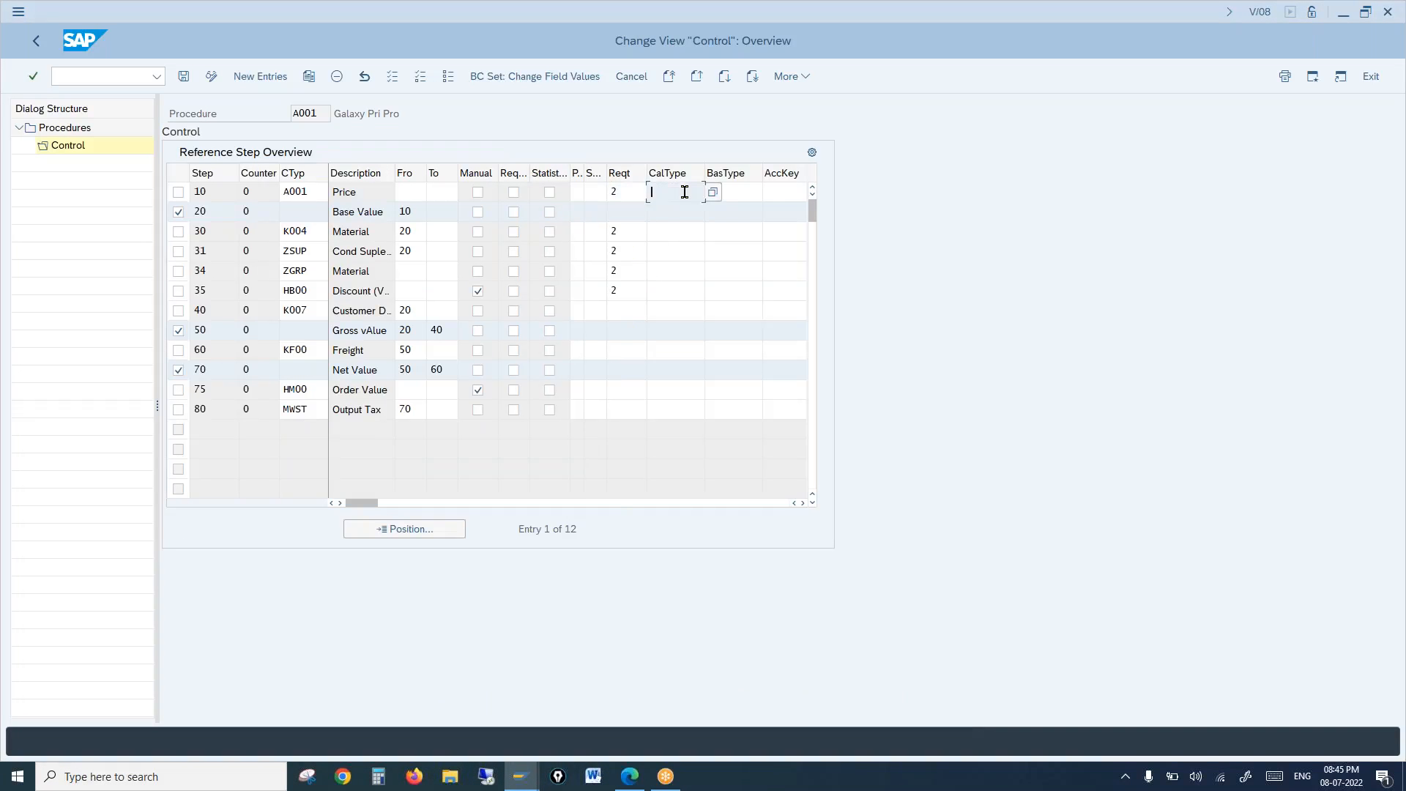
# Step: Compare step 10's blank CalType and BasType cells, then bring up File Explorer
pyautogui.click(737, 189)
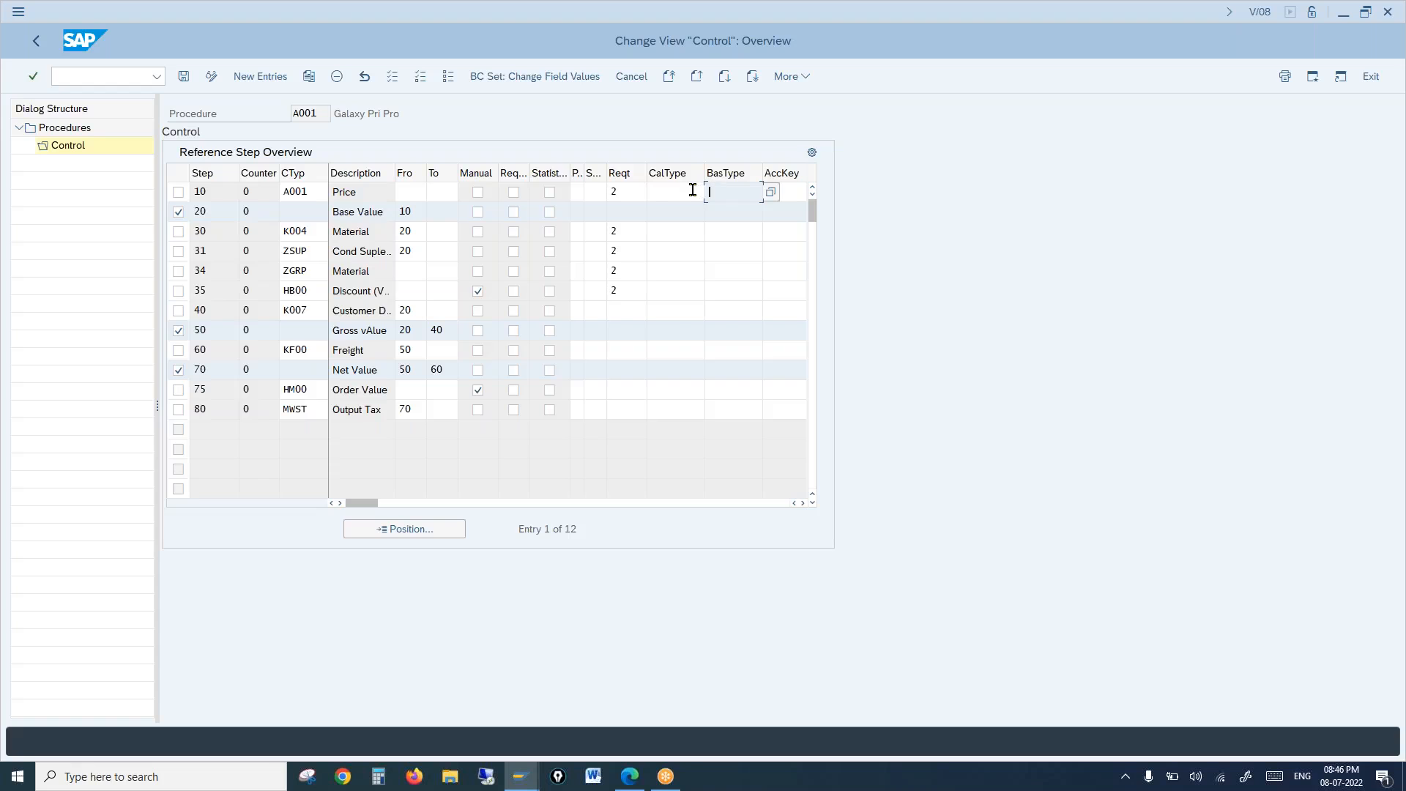
pyautogui.click(692, 189)
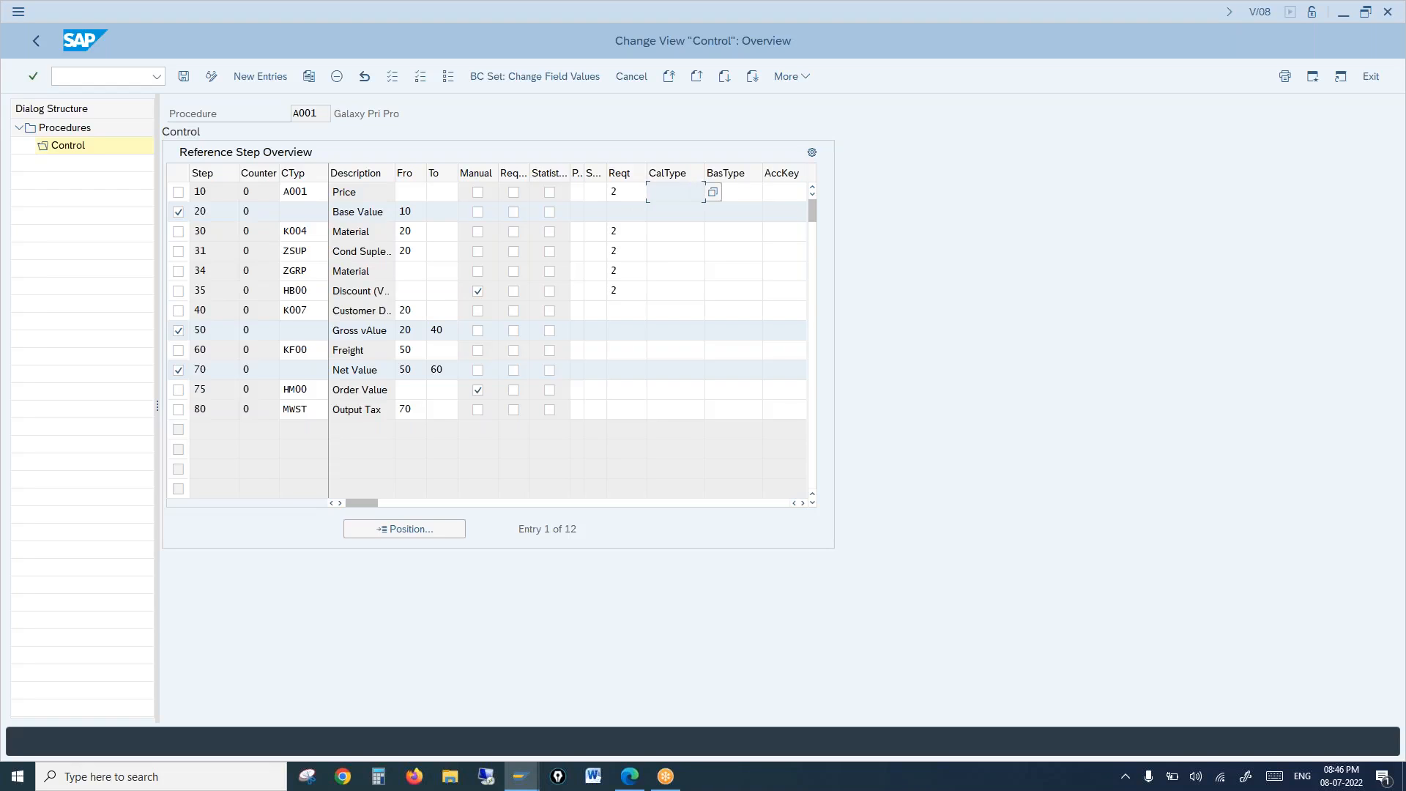
pyautogui.click(732, 189)
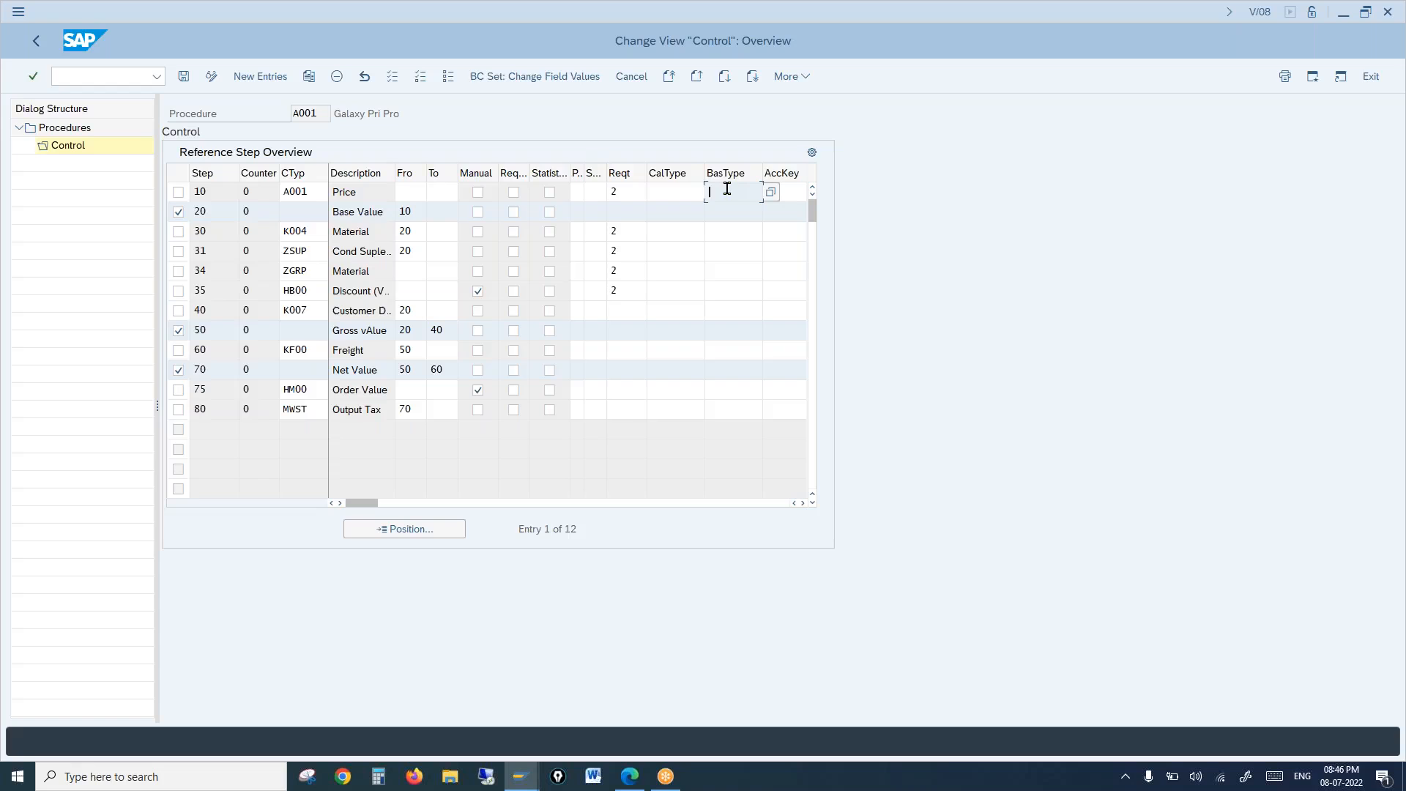
pyautogui.click(685, 189)
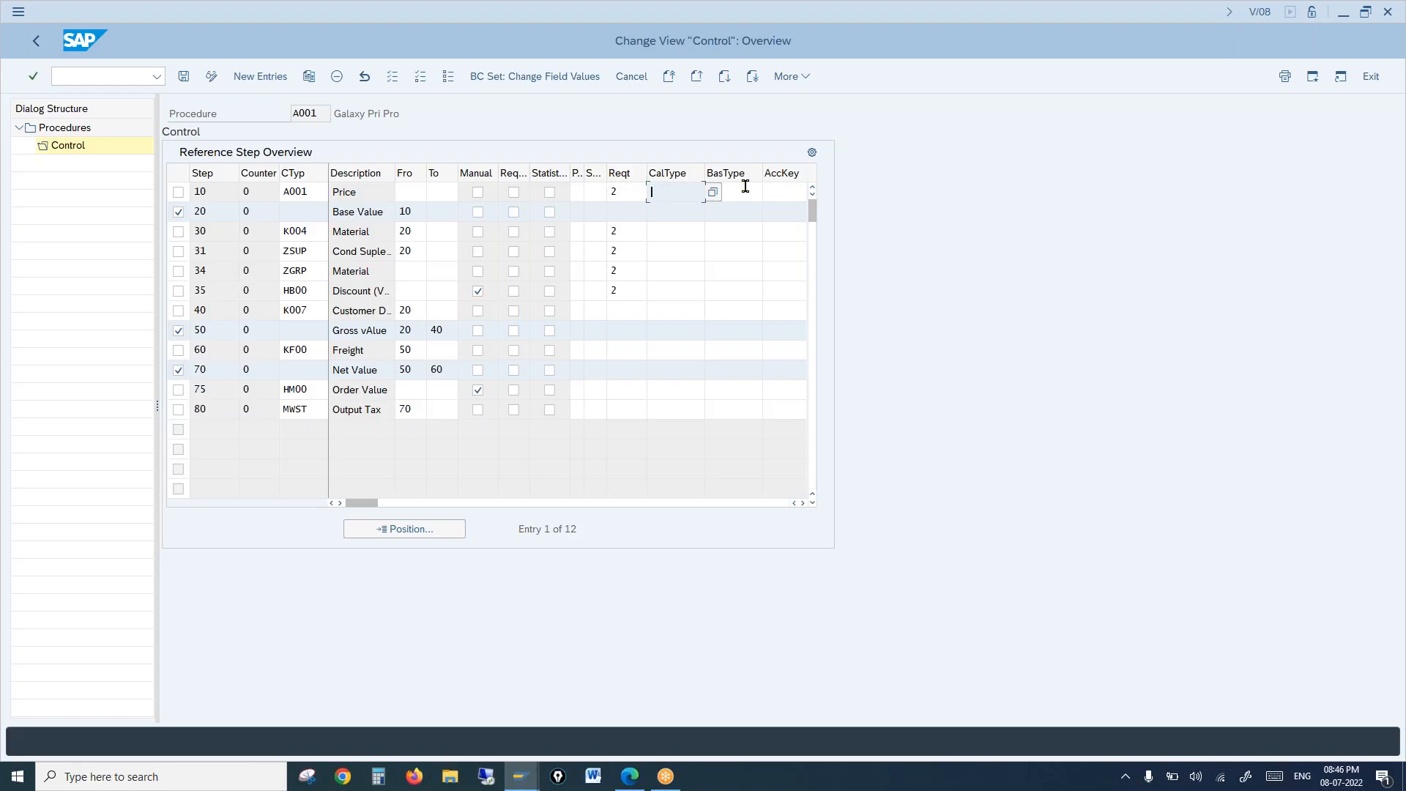
pyautogui.click(449, 776)
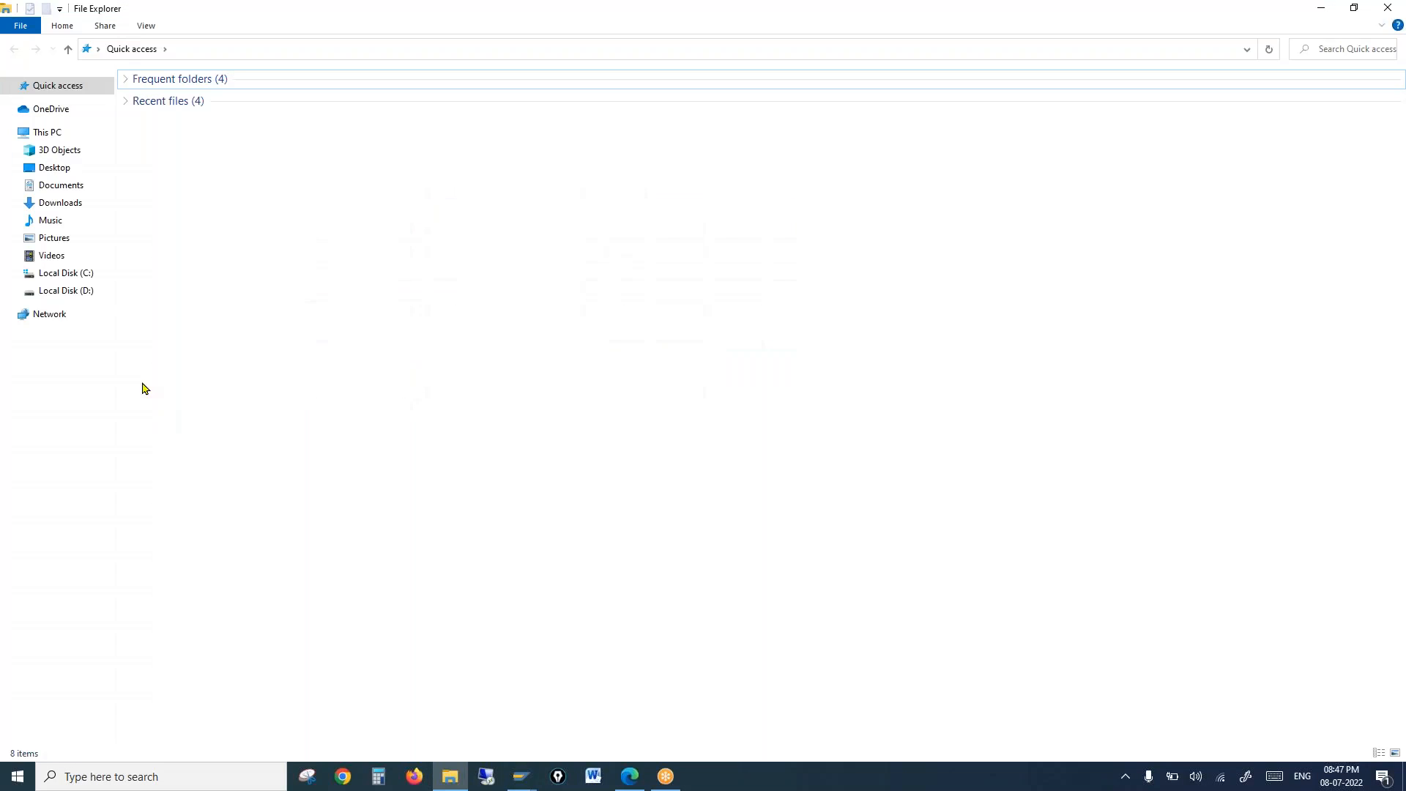
# Step: Browse to D:\SD Docs and select the Pricing by Eddie - Copy PDF
pyautogui.click(78, 291)
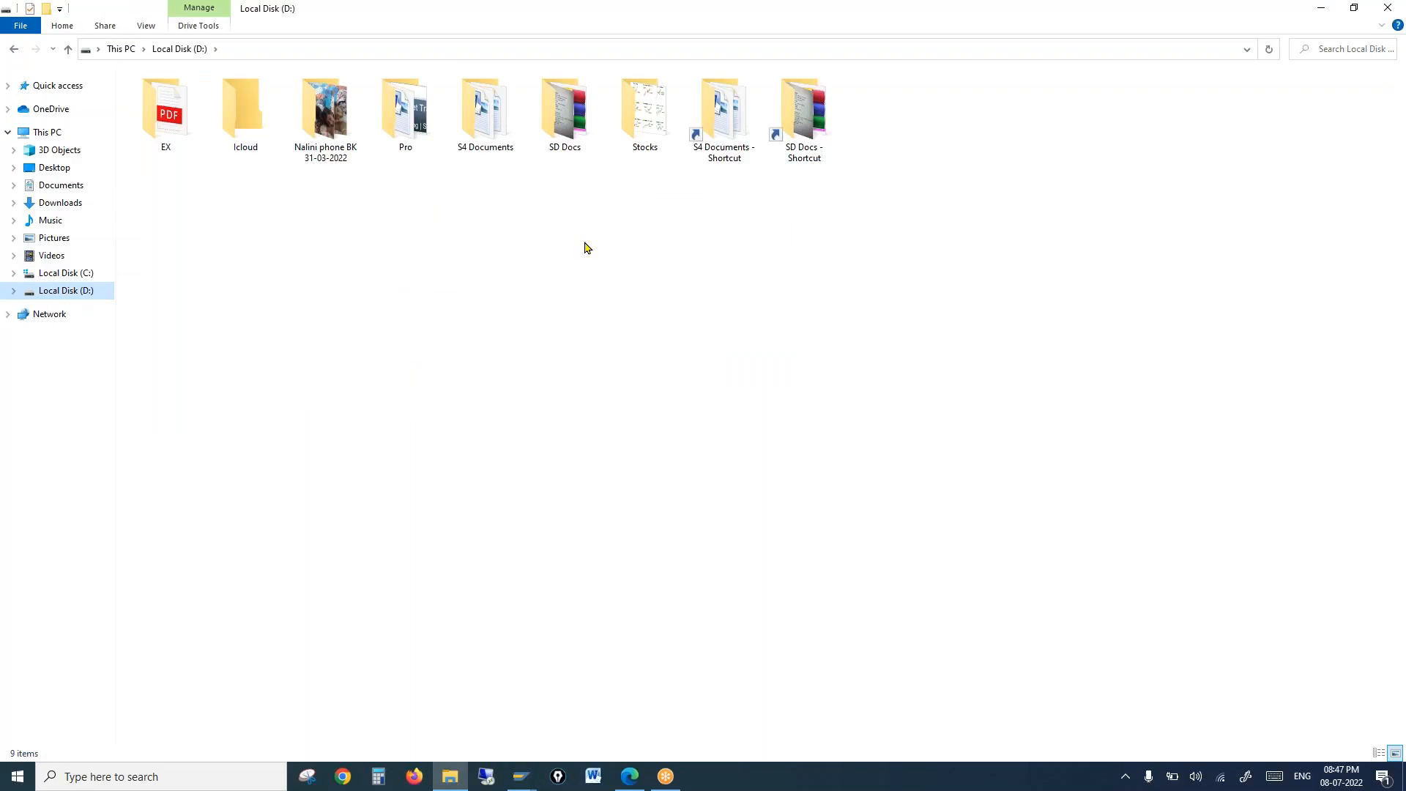
pyautogui.doubleClick(566, 137)
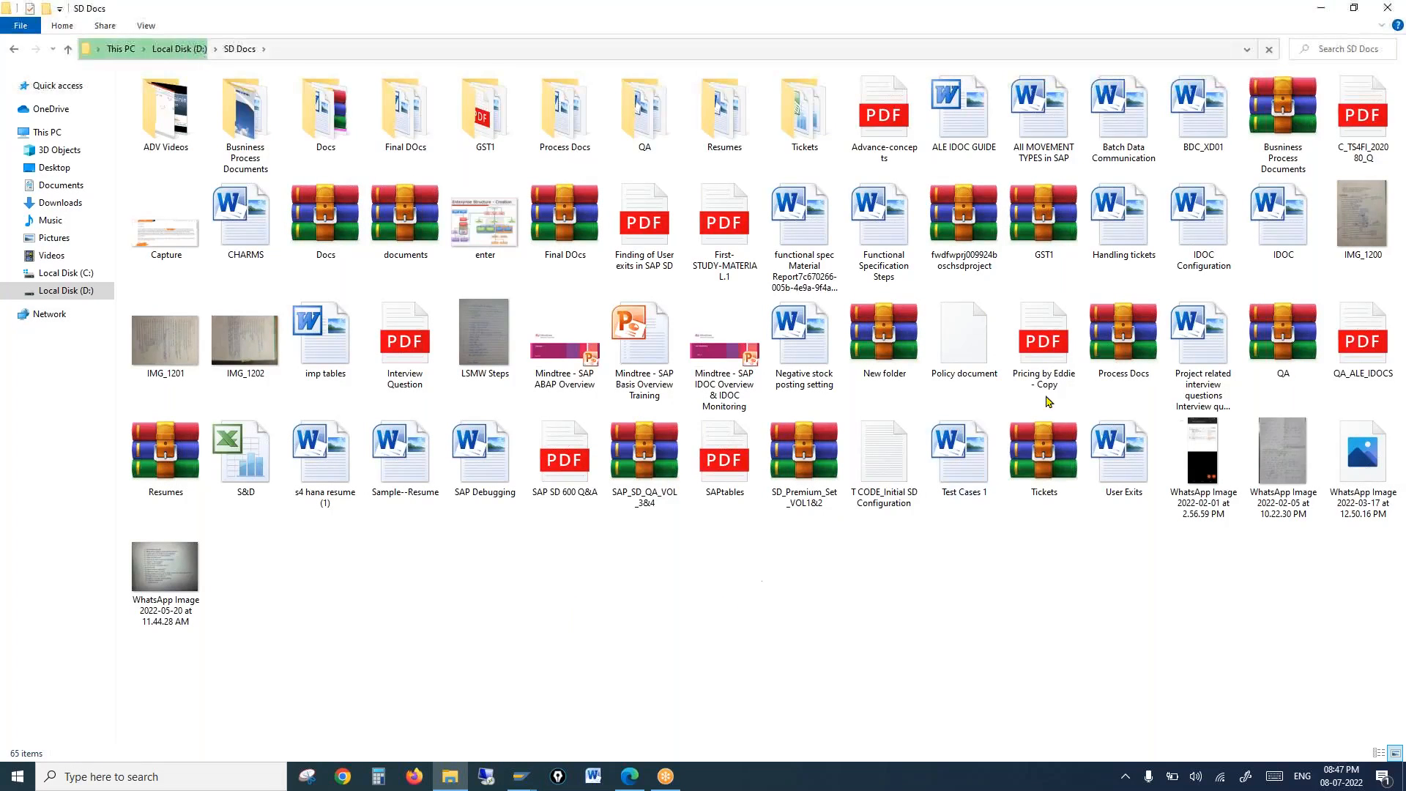
pyautogui.click(1047, 349)
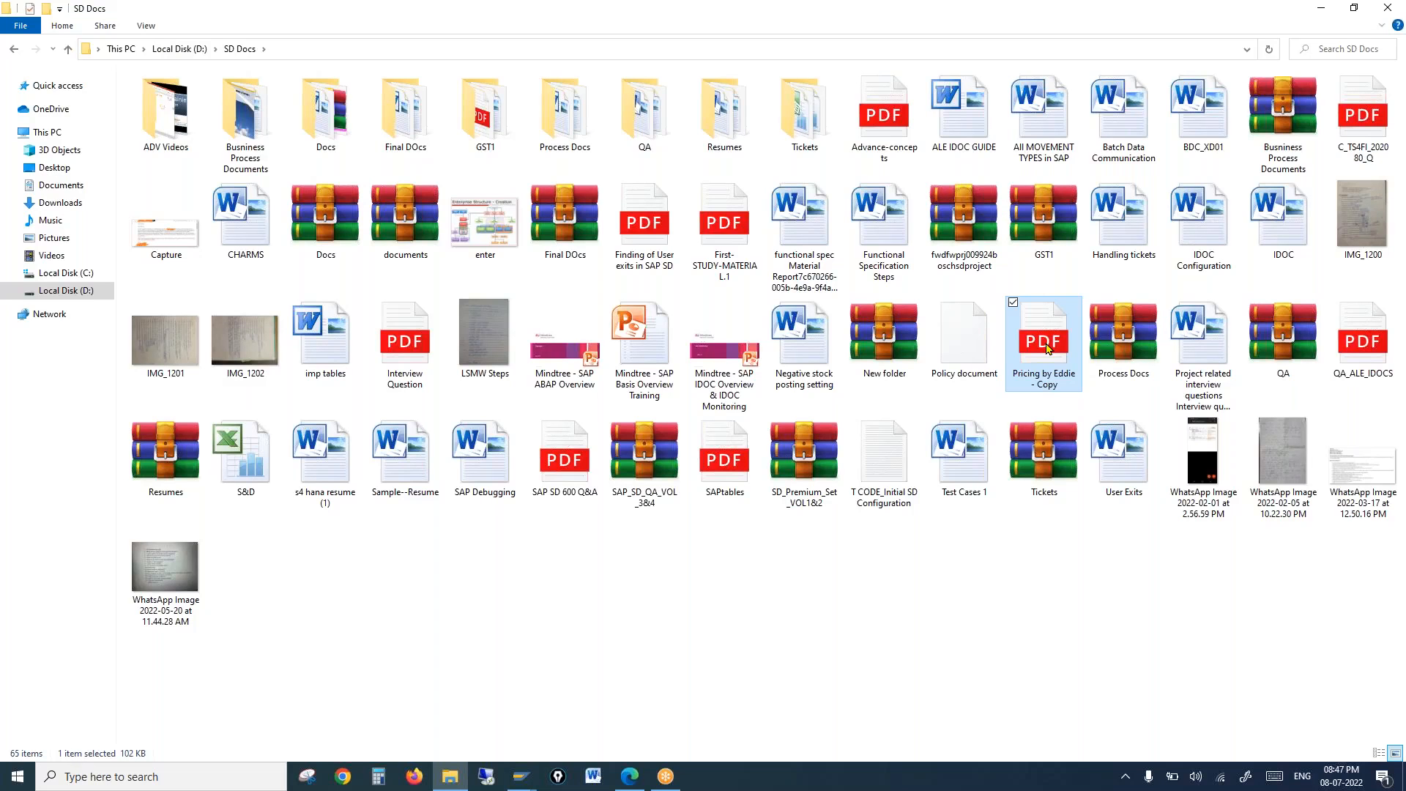
# Step: Open Pricing by Eddie - Copy.pdf and highlight the example text under Formula 2
pyautogui.doubleClick(1047, 349)
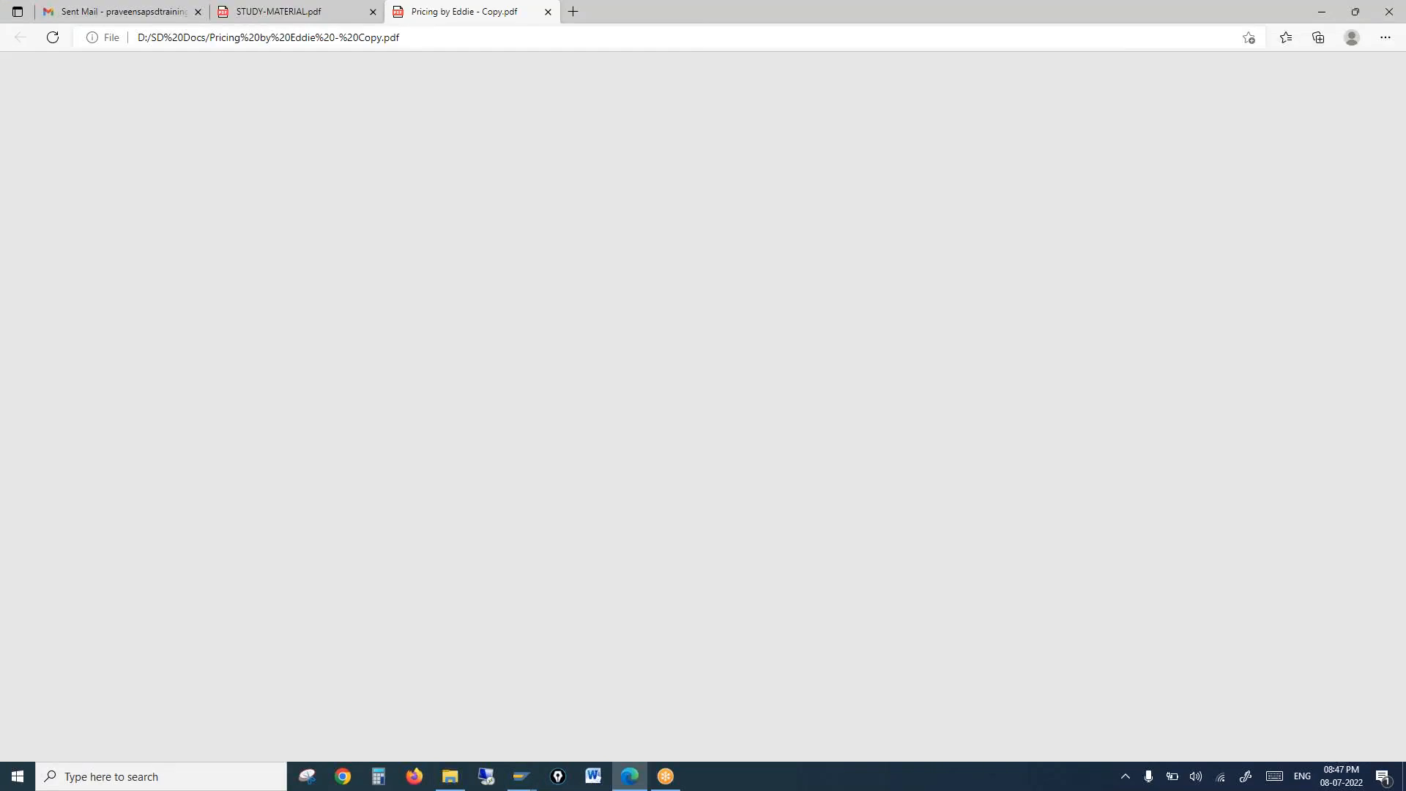
pyautogui.scroll(-20, 531, 498)
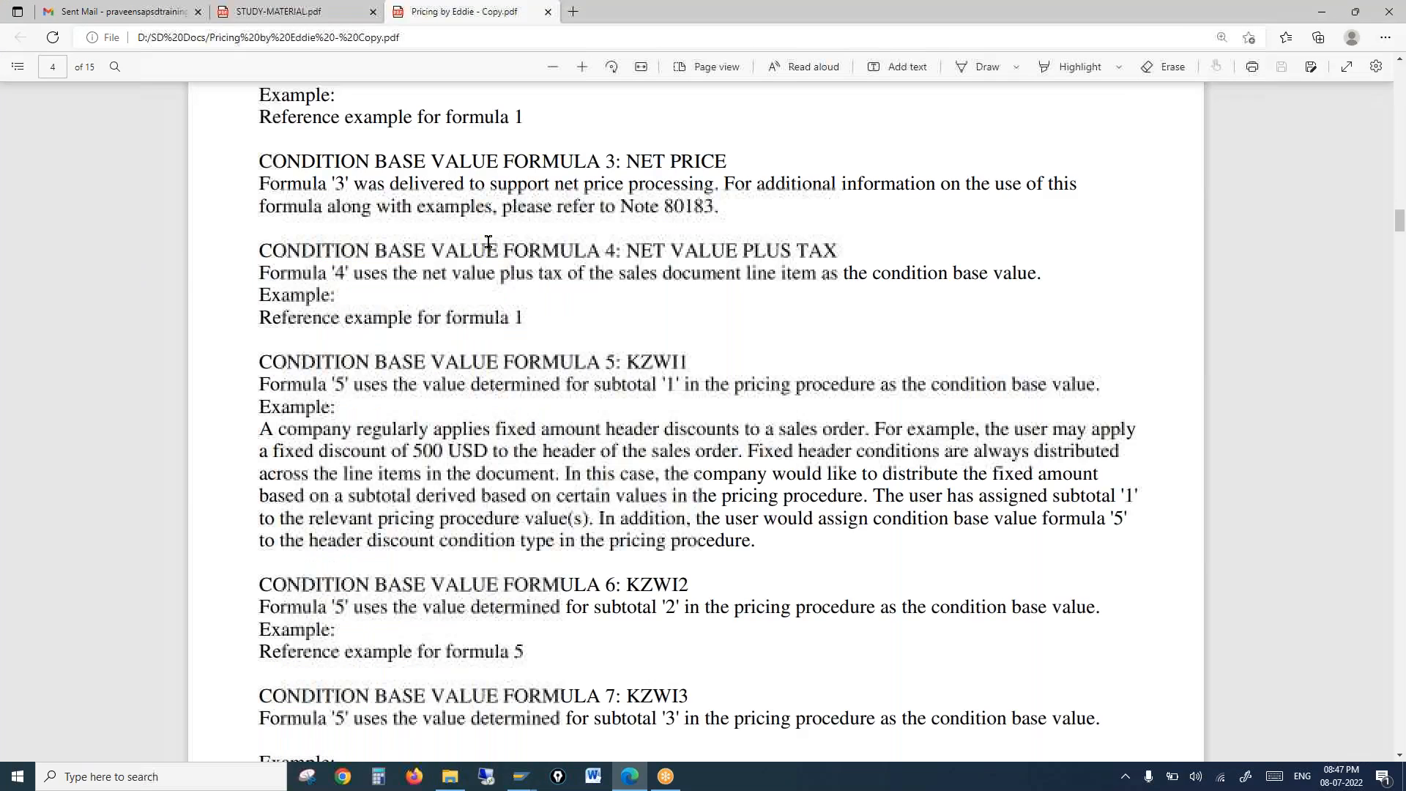
pyautogui.scroll(3, 491, 239)
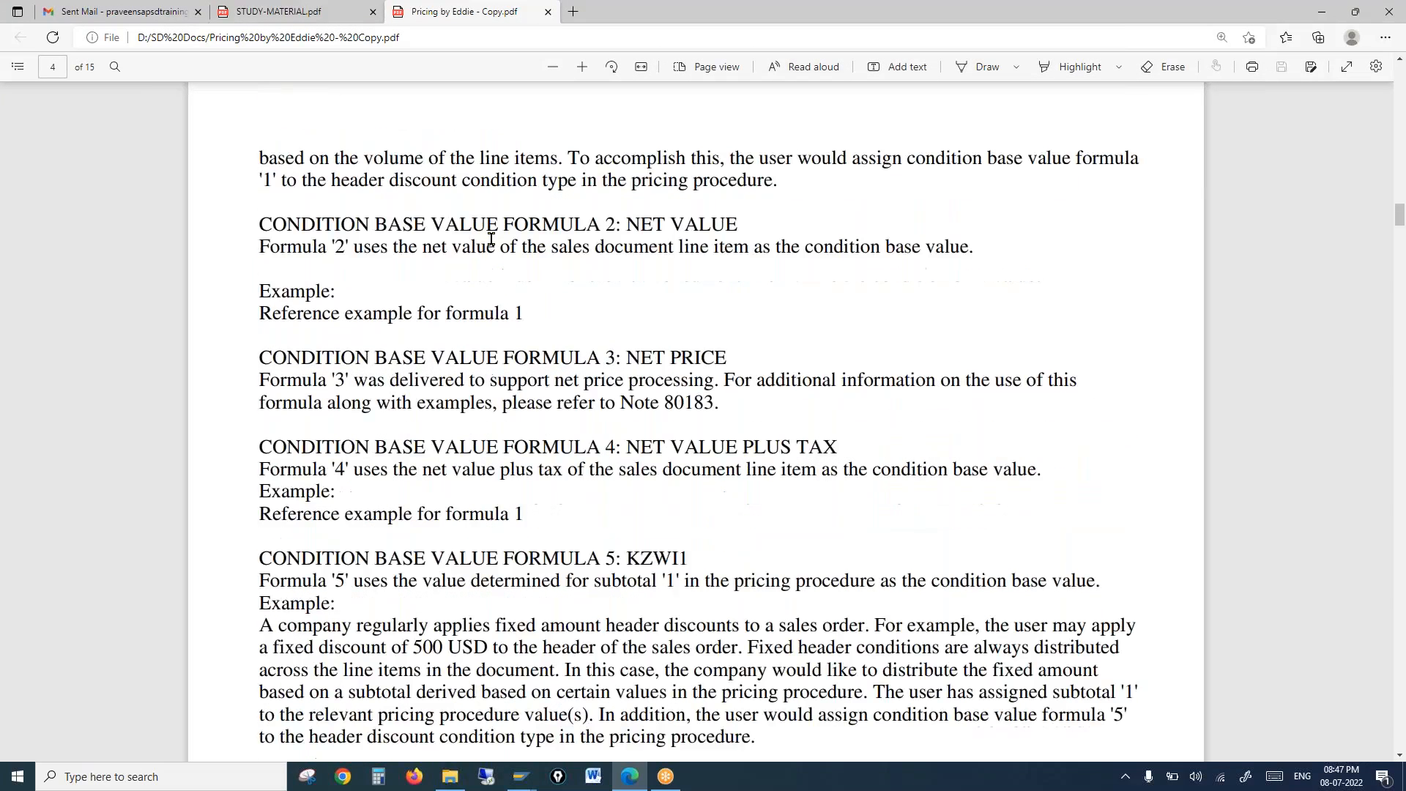
pyautogui.moveTo(268, 293); pyautogui.dragTo(374, 314)
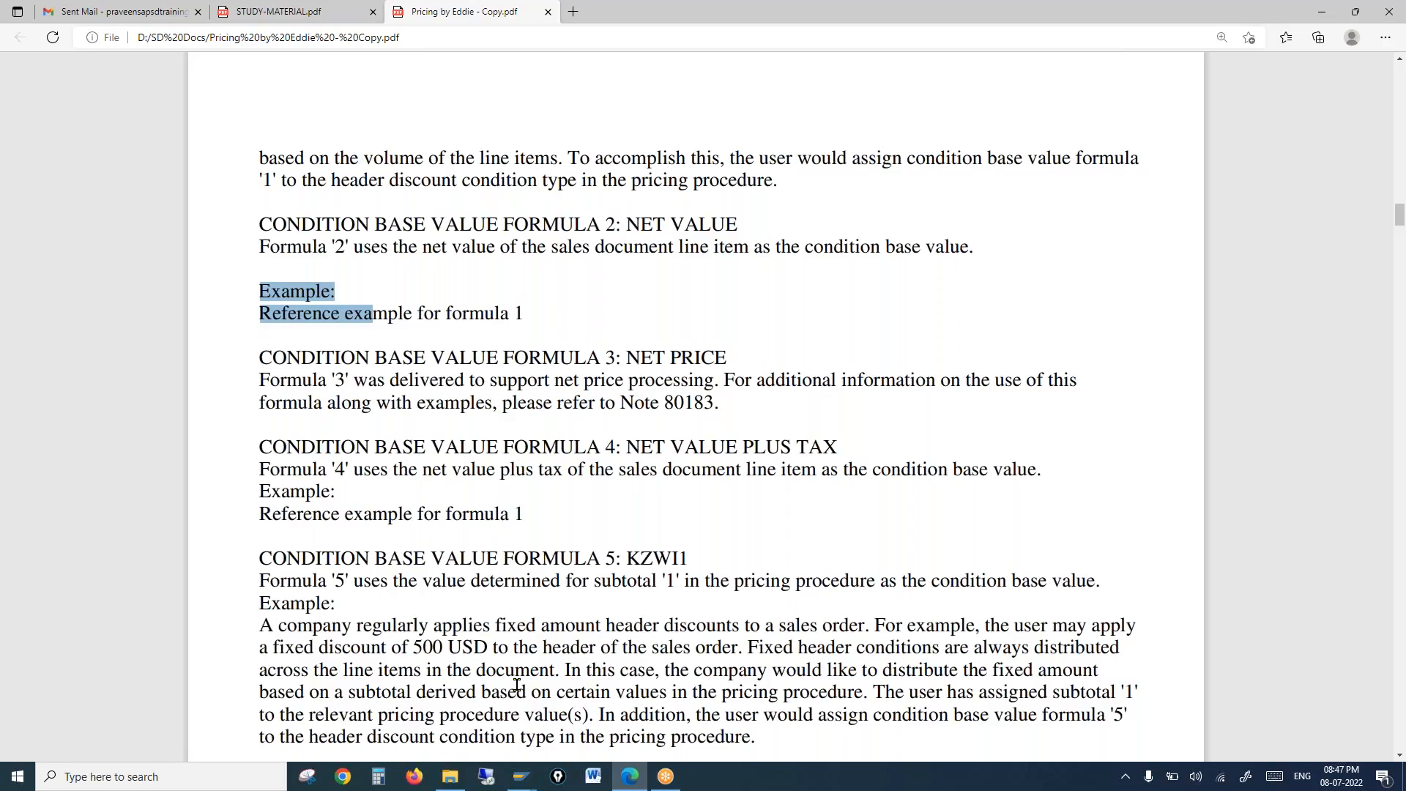
# Step: Return to the V/08 control table and scroll right to show the Accruals column beside step 10's AccKey
pyautogui.moveTo(525, 786)
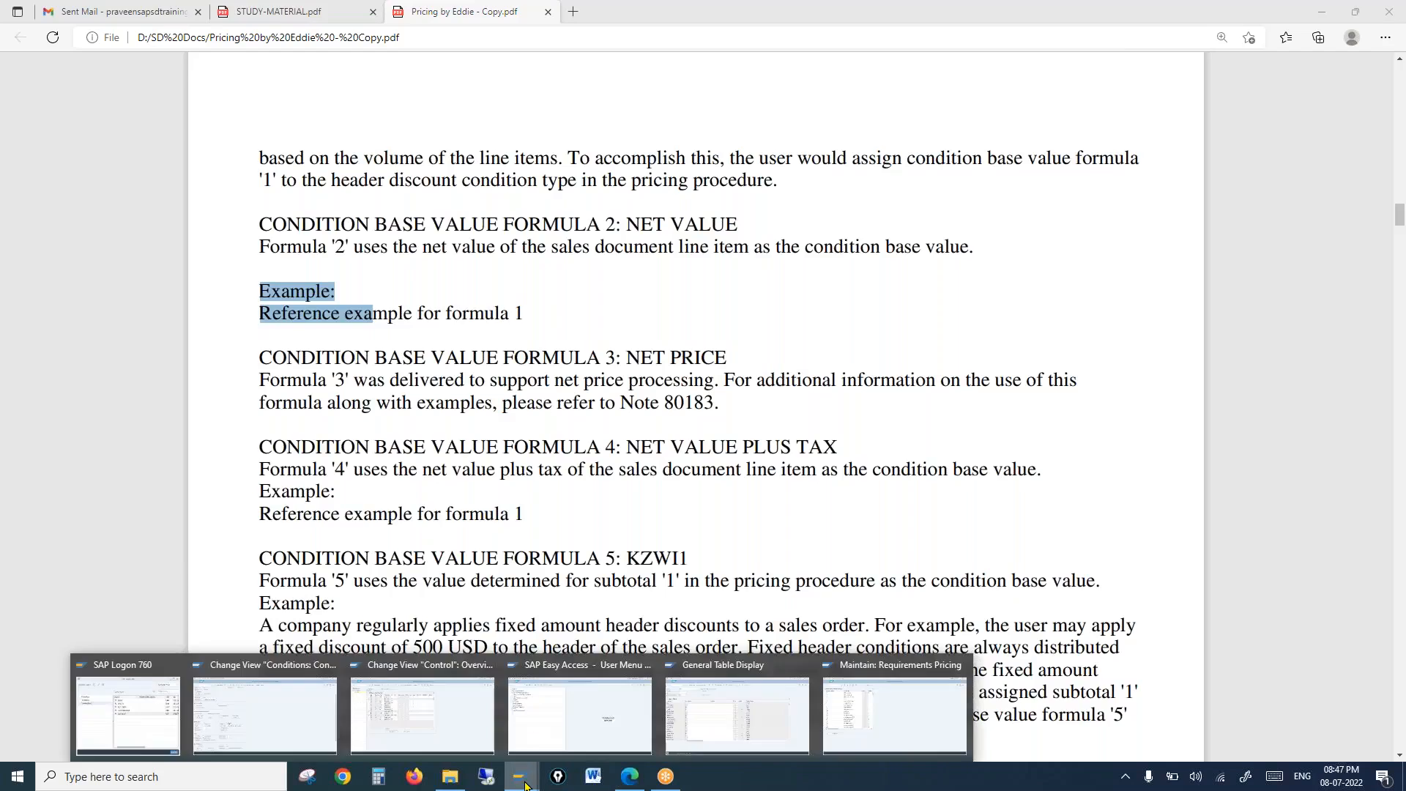
pyautogui.click(696, 703)
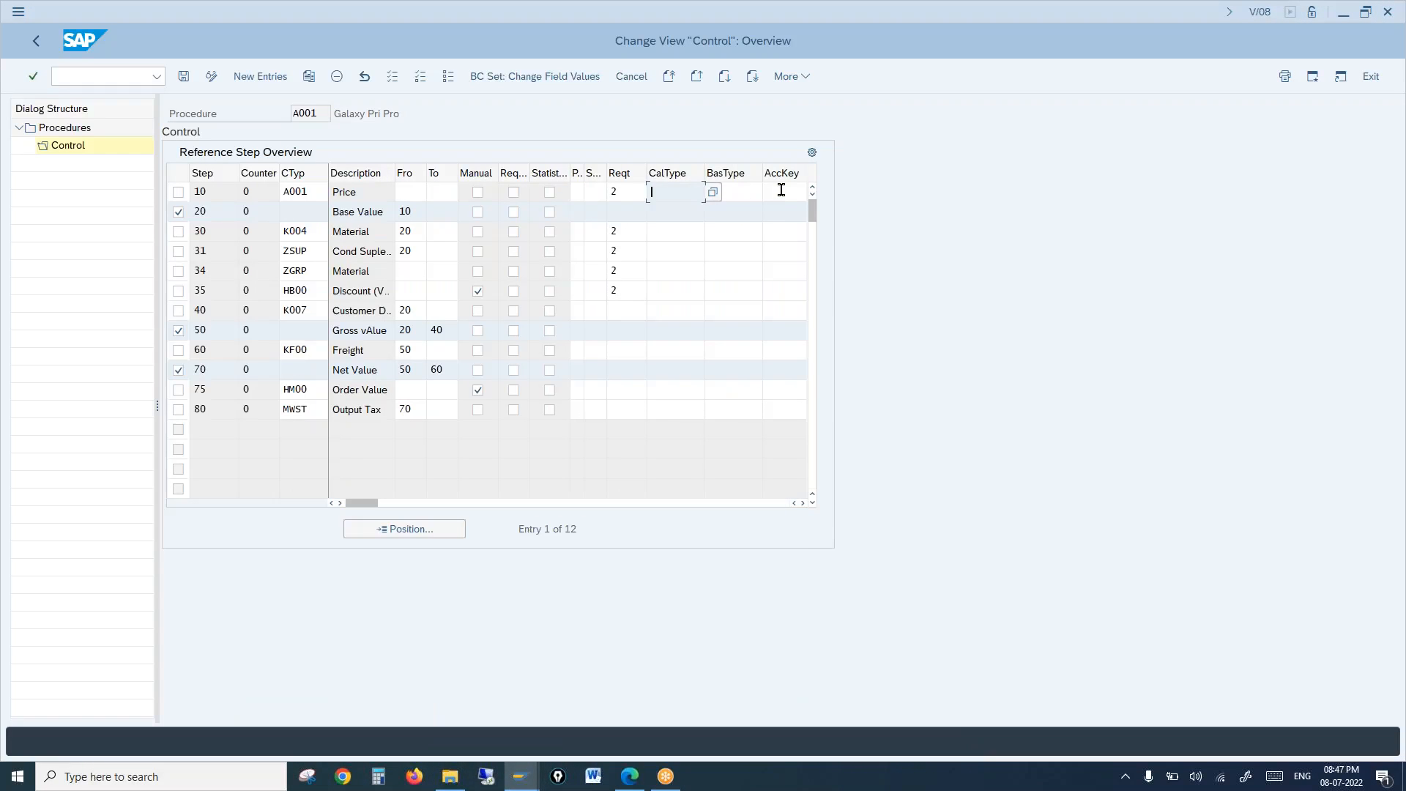
pyautogui.click(777, 192)
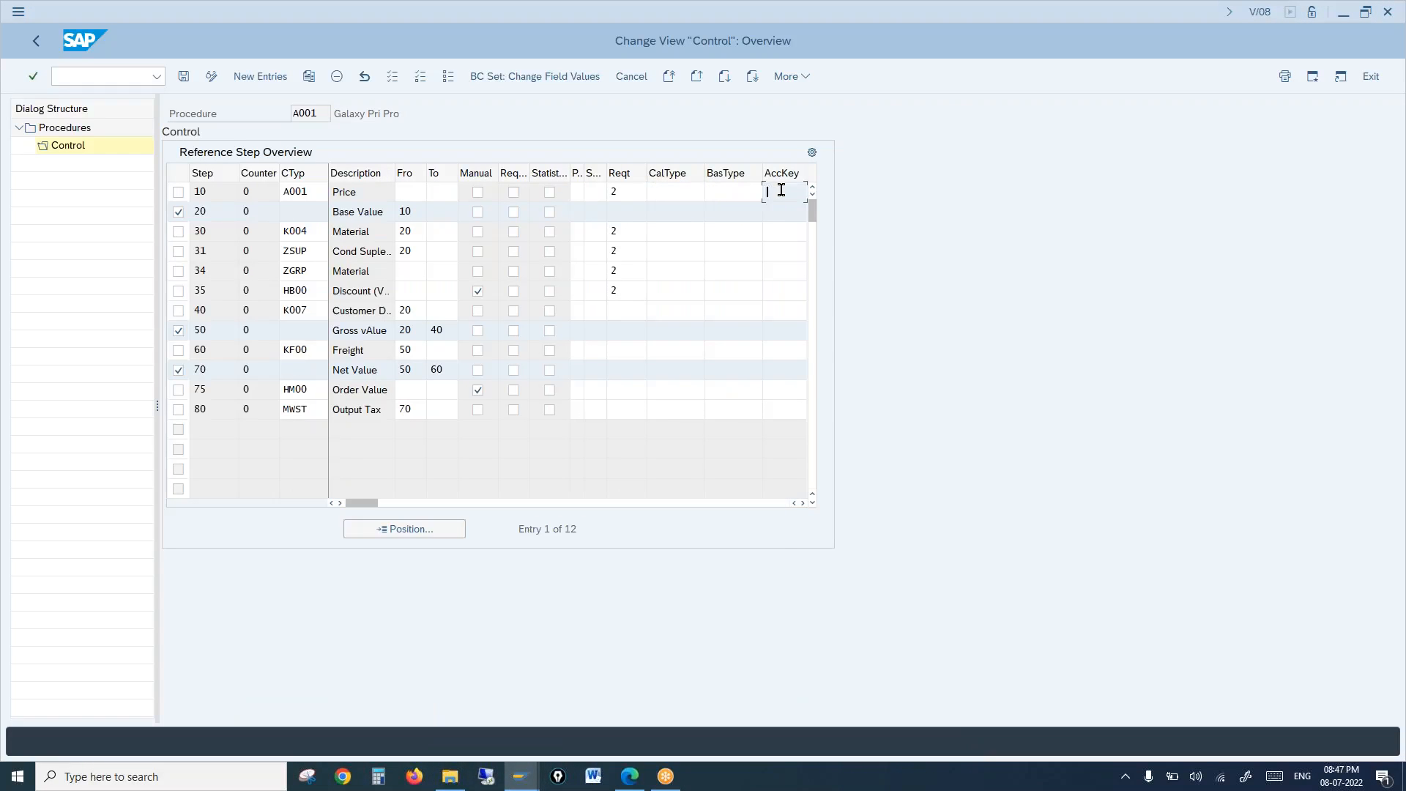
pyautogui.click(803, 503)
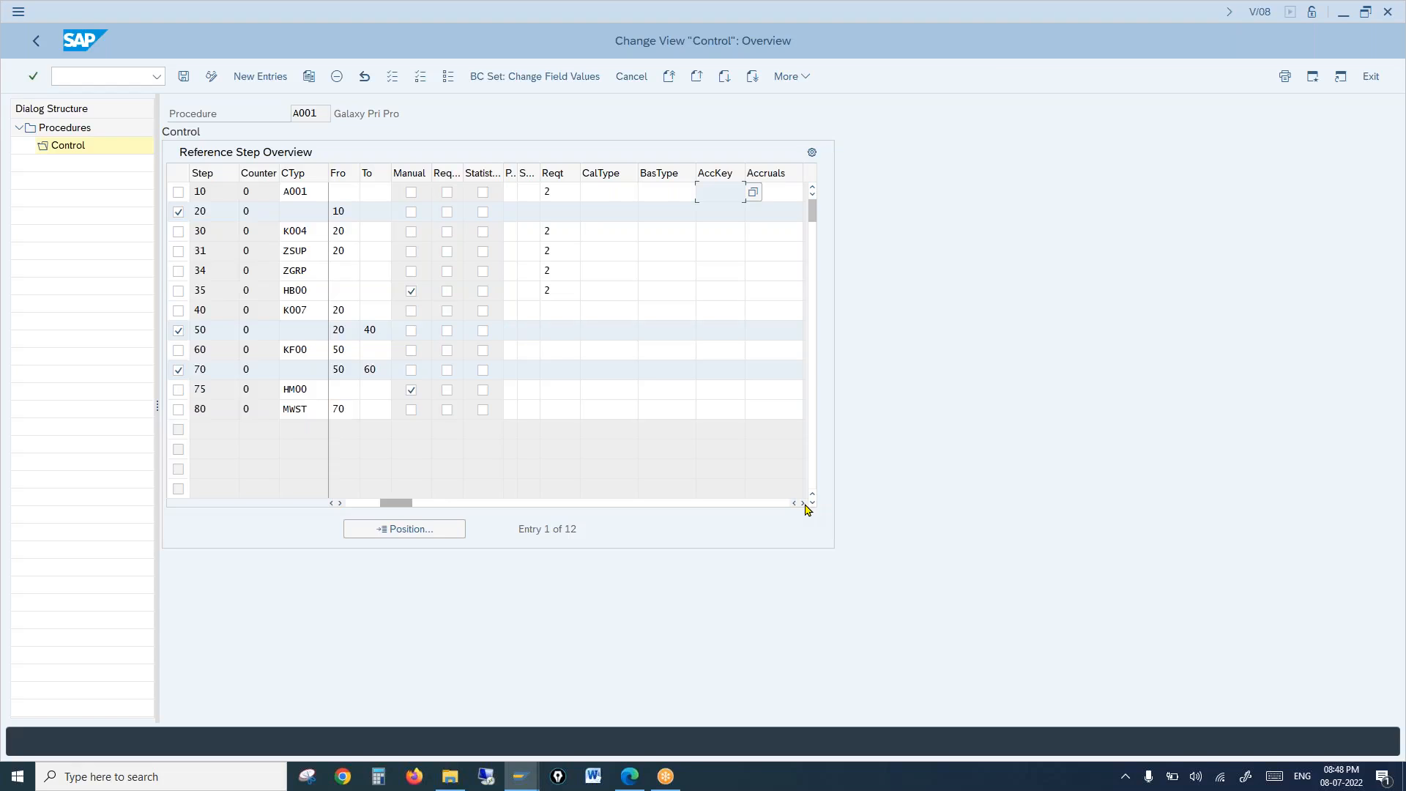
pyautogui.click(780, 189)
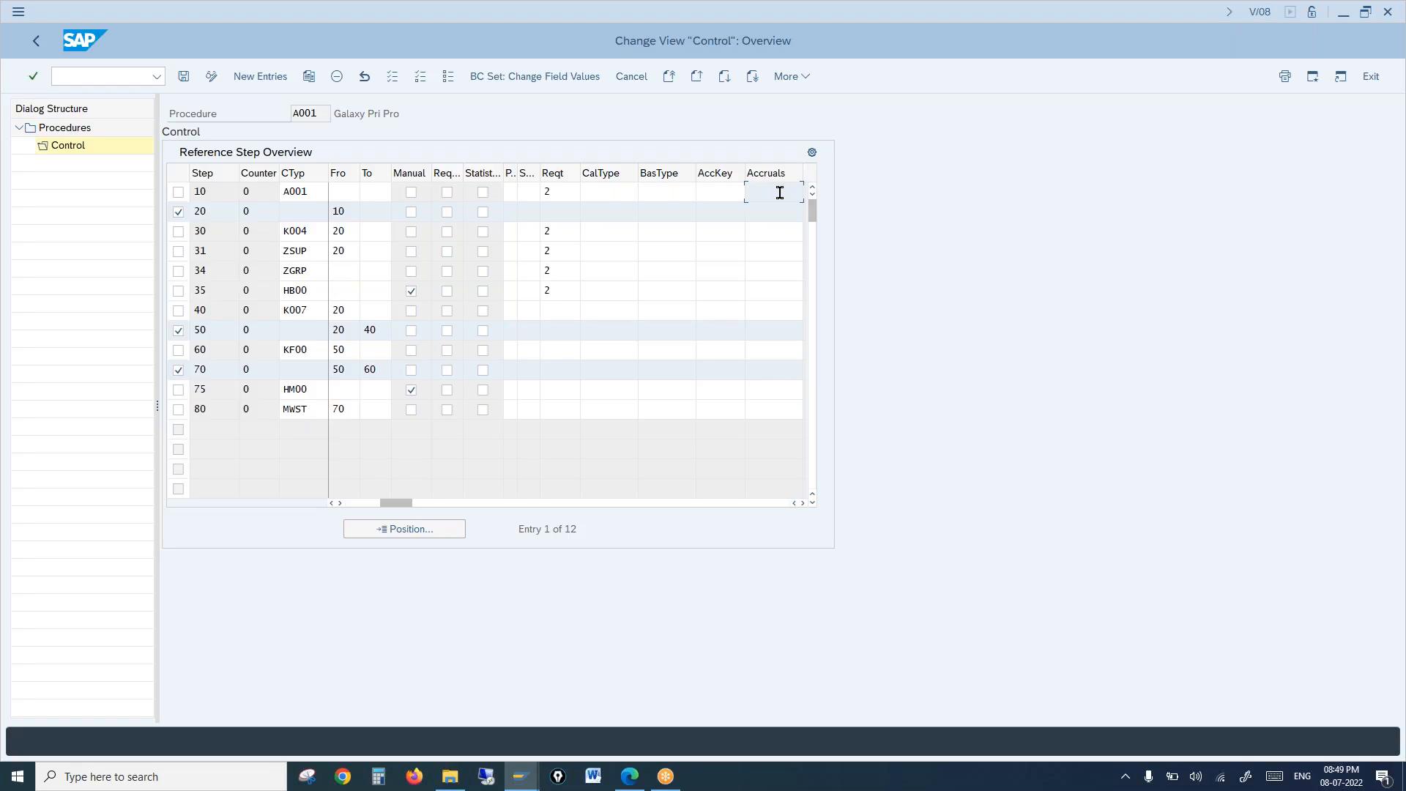
# Step: Browse step 10's account key list, noting the ERB rebate sales deduction key, then close it unchanged
pyautogui.click(735, 190)
pyautogui.click(753, 192)
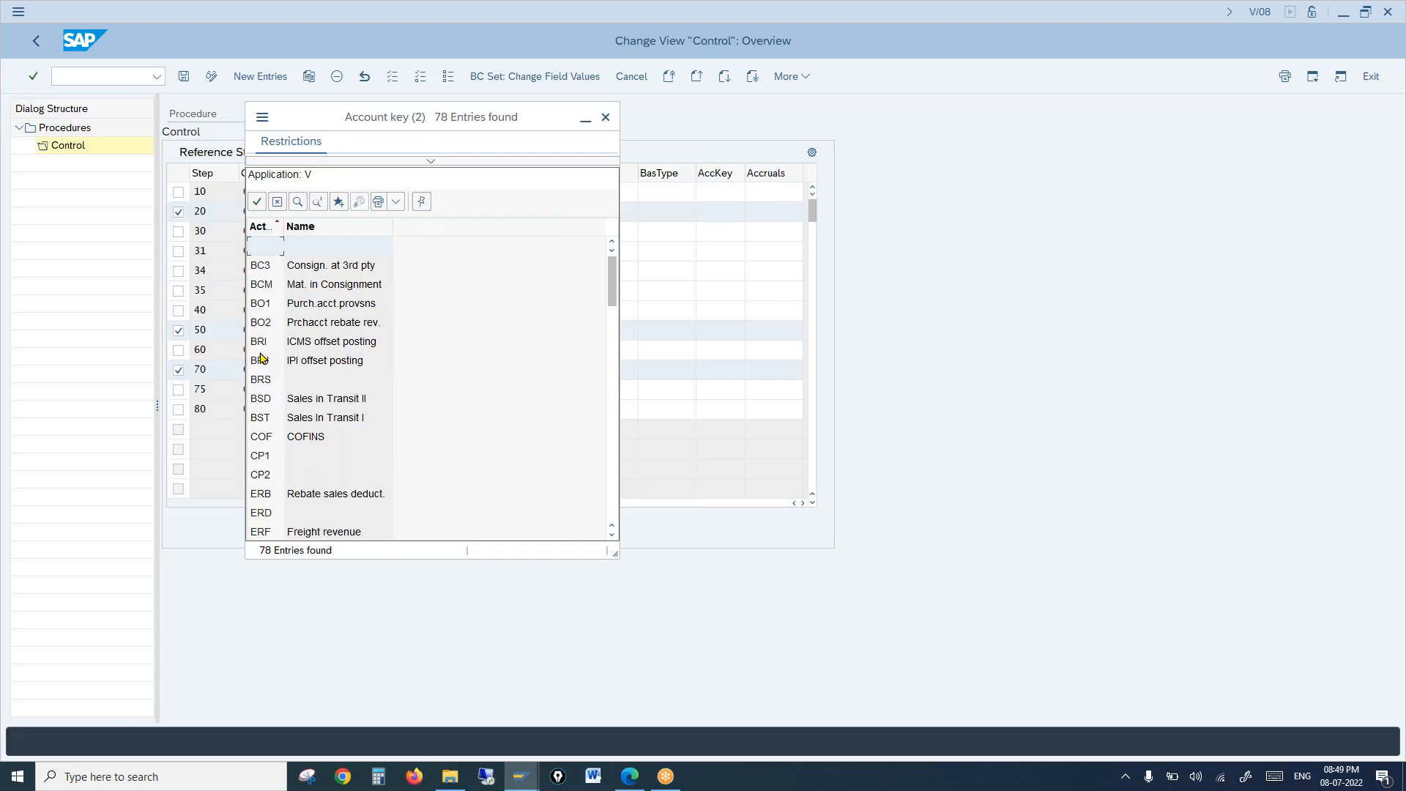
pyautogui.click(285, 495)
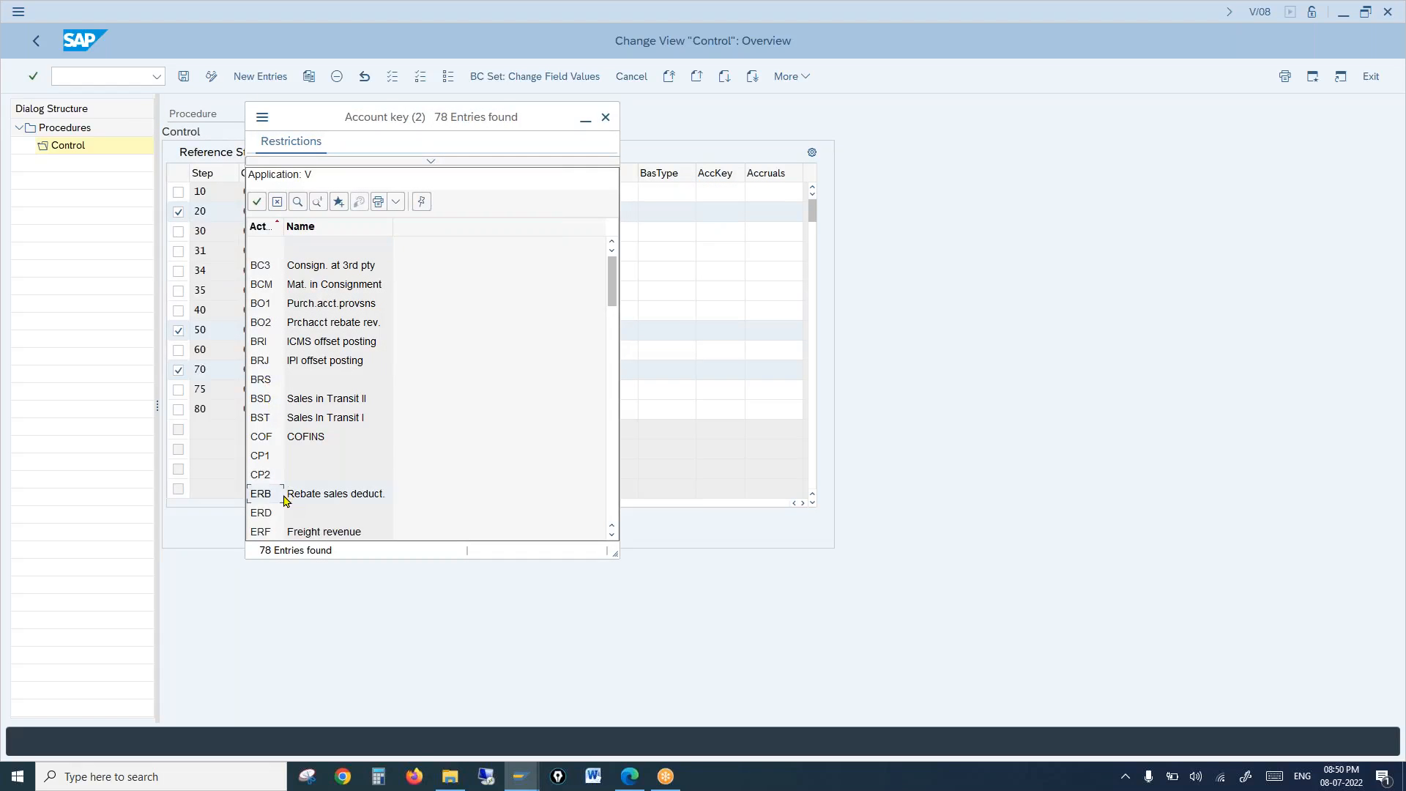
pyautogui.click(605, 117)
# Step: Open the accruals/provisions account key list for step 10's Accruals field
pyautogui.click(772, 189)
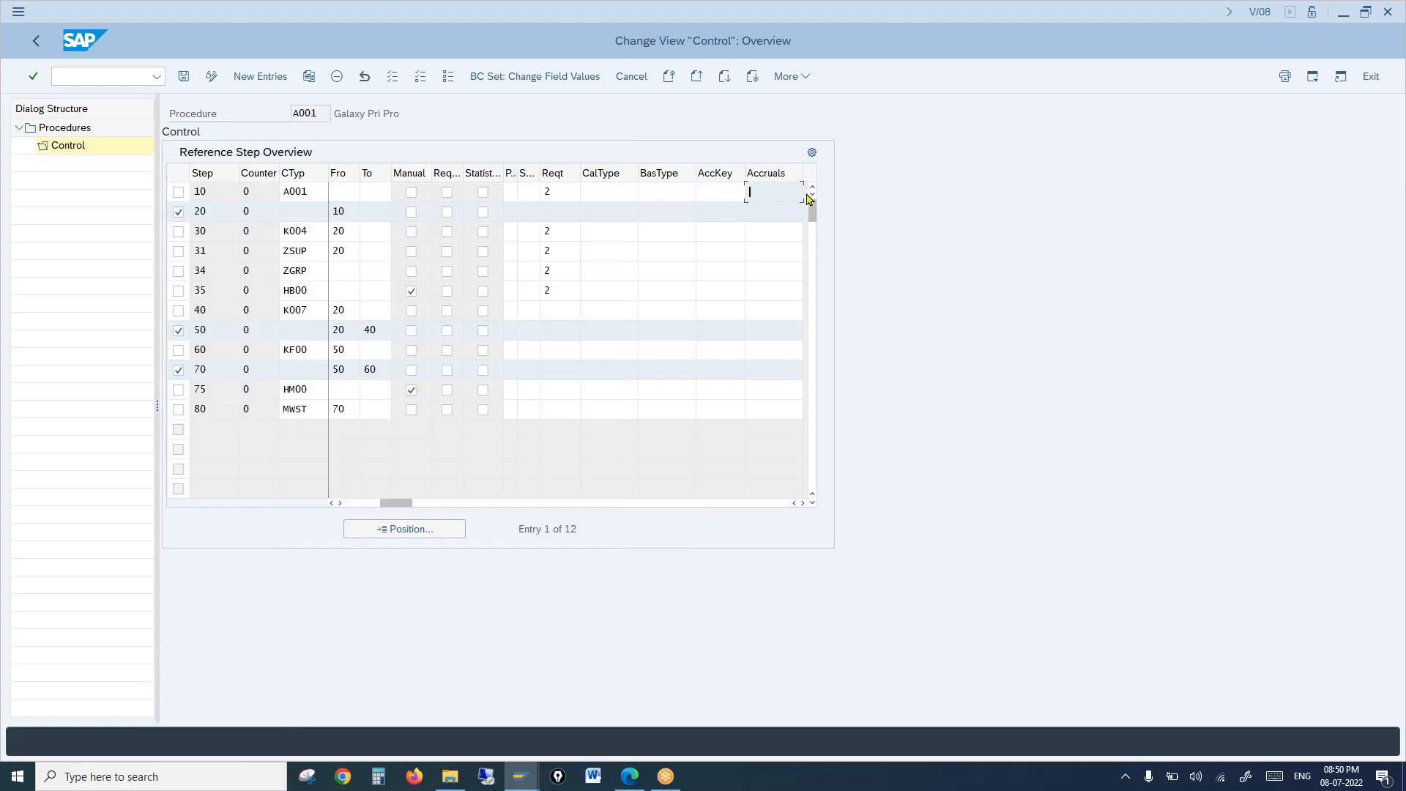
pyautogui.click(802, 502)
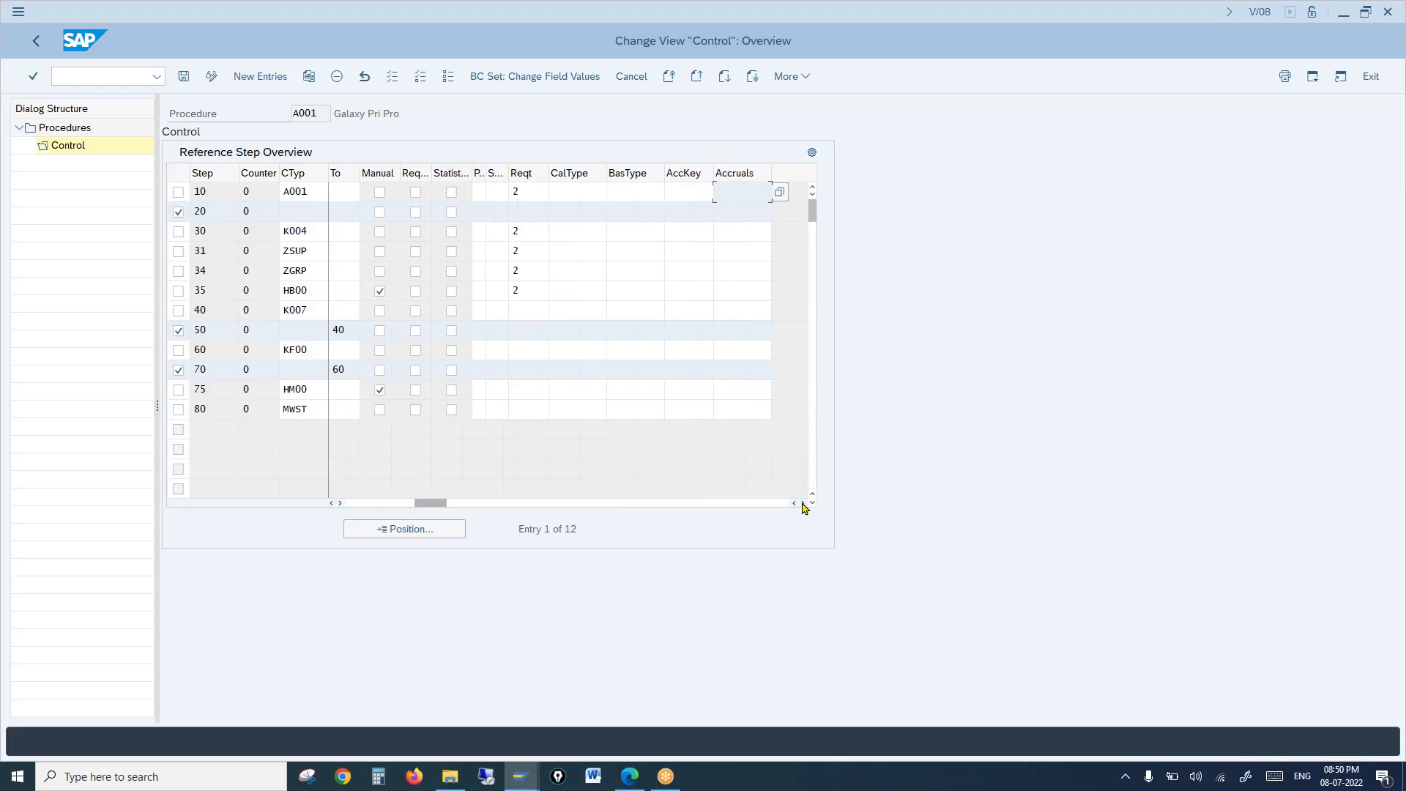
pyautogui.click(780, 193)
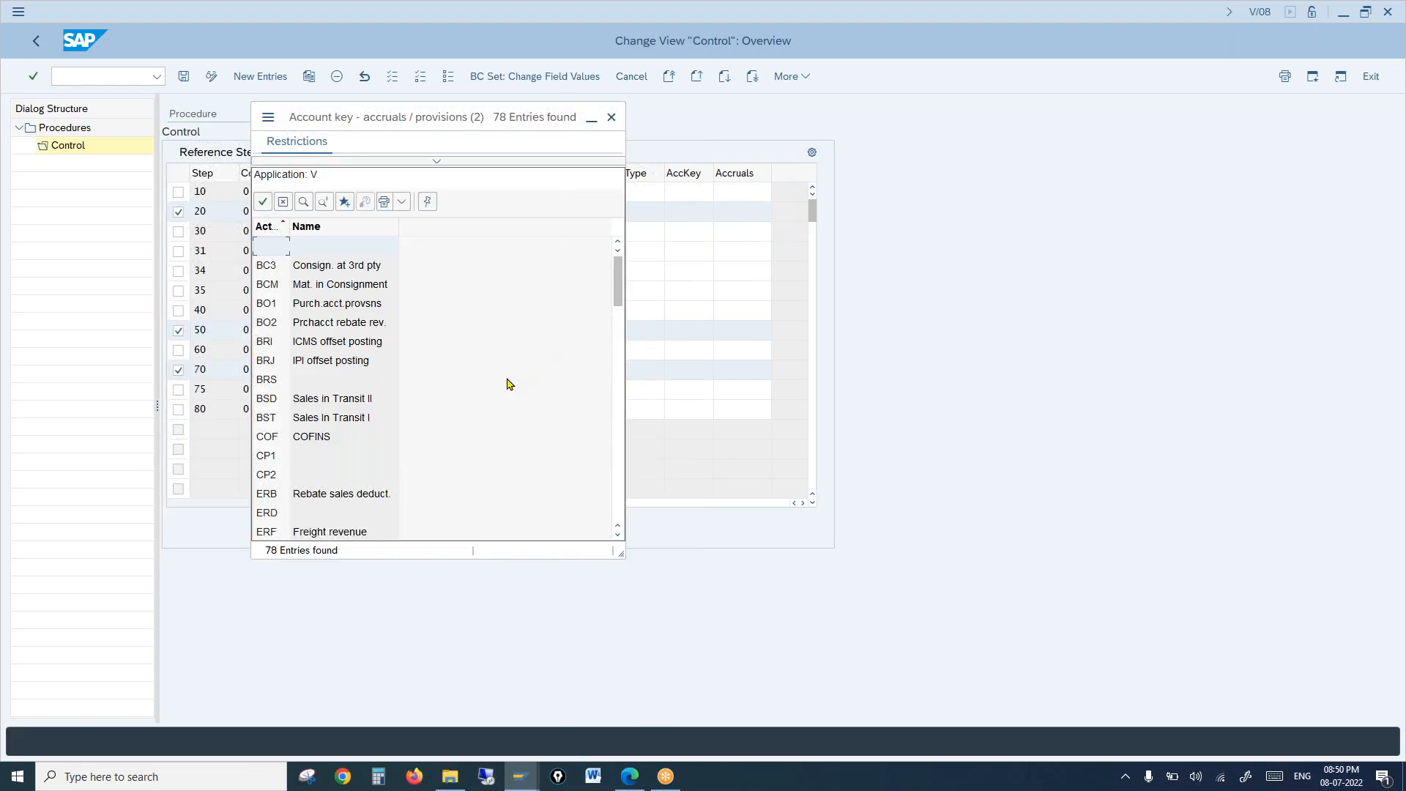
# Step: Scroll the accruals key list down to ERU Rebate accruals and point it out
pyautogui.click(619, 534)
pyautogui.click(619, 534)
pyautogui.click(618, 535)
pyautogui.click(366, 533)
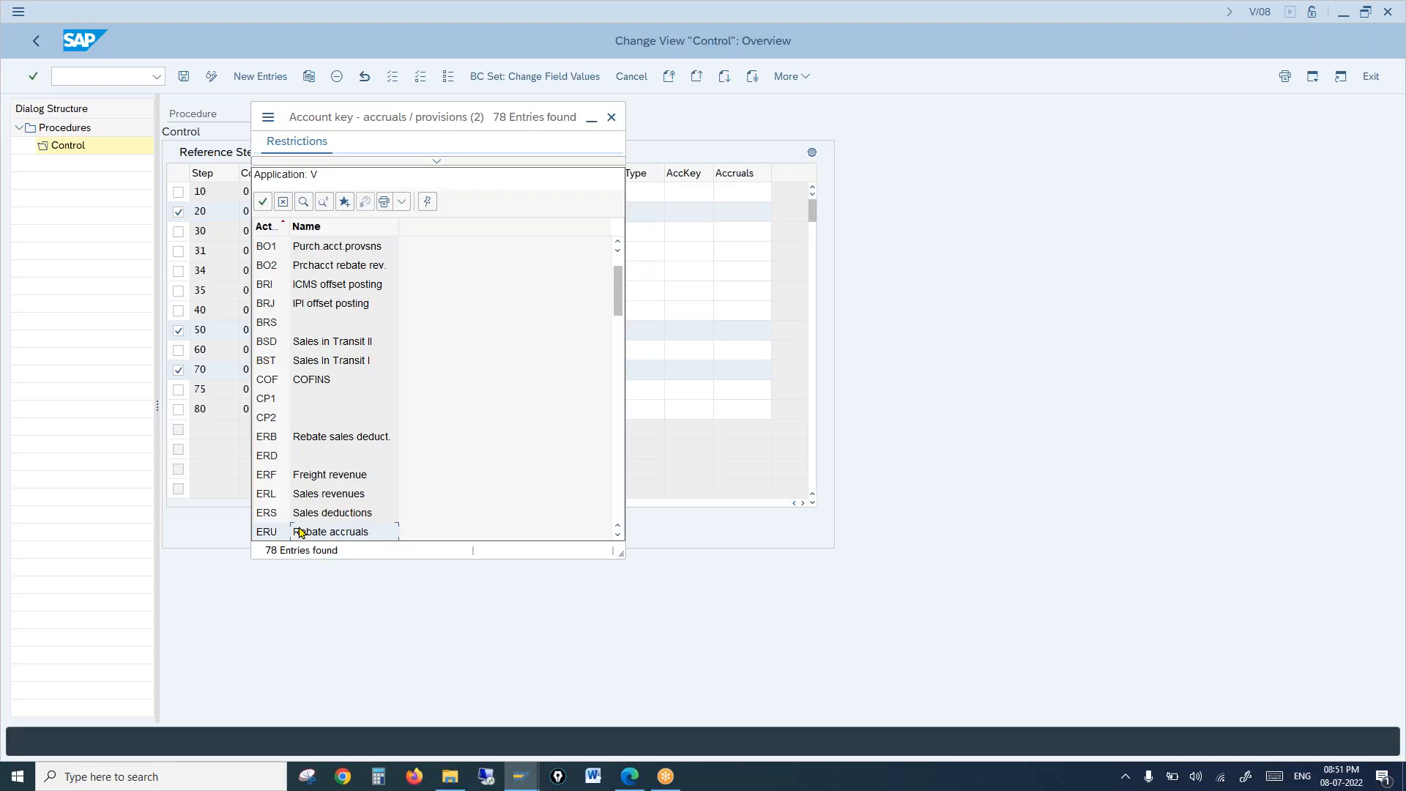
pyautogui.click(1229, 39)
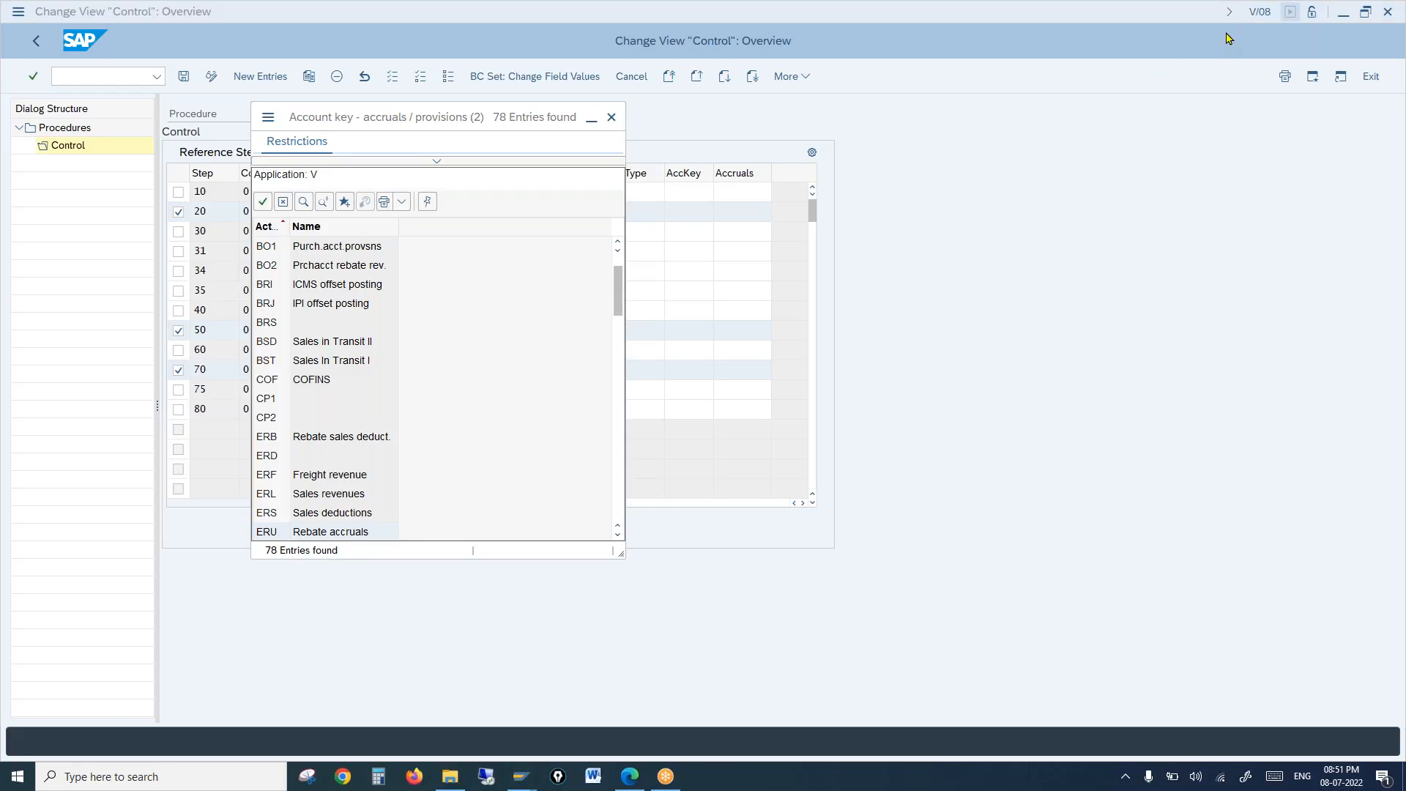
pyautogui.click(1251, 238)
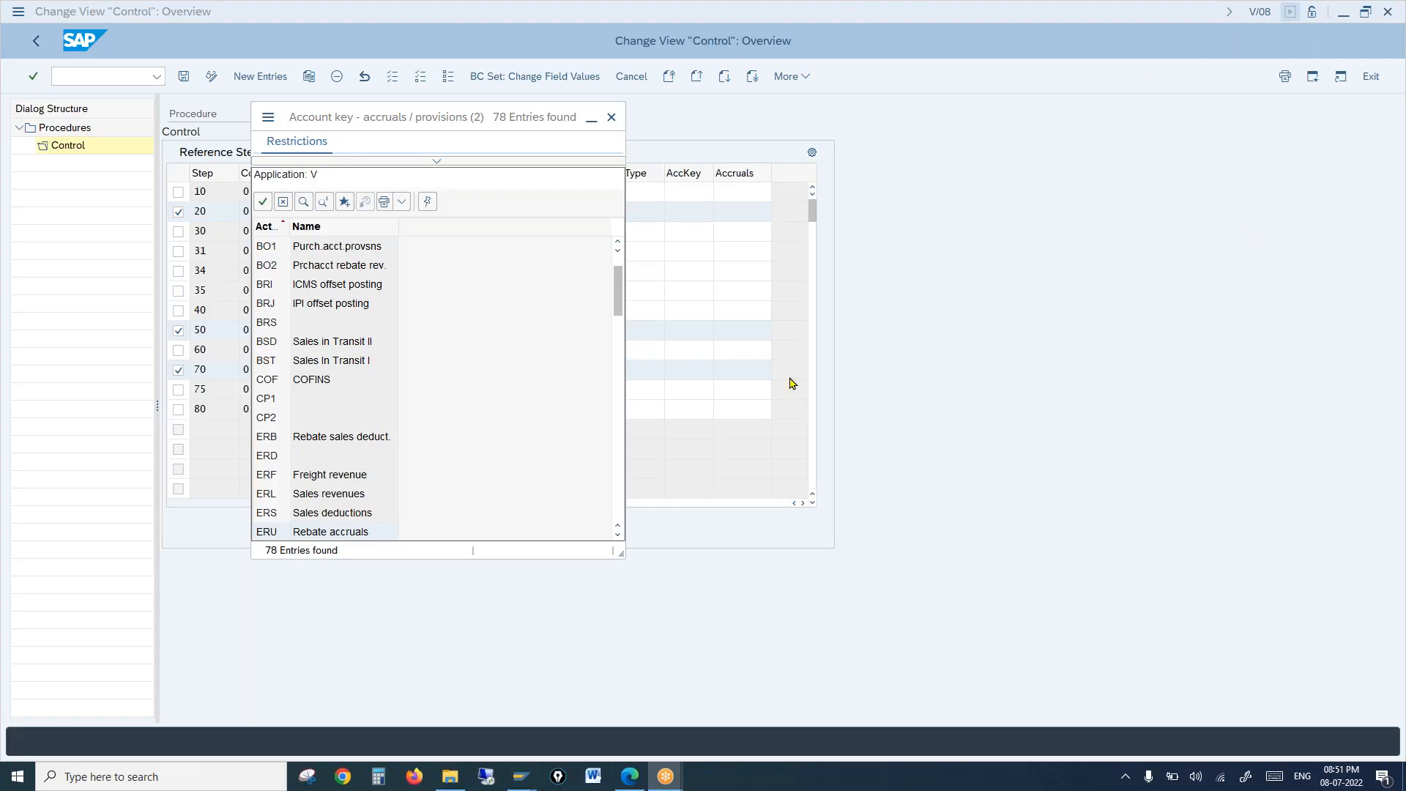